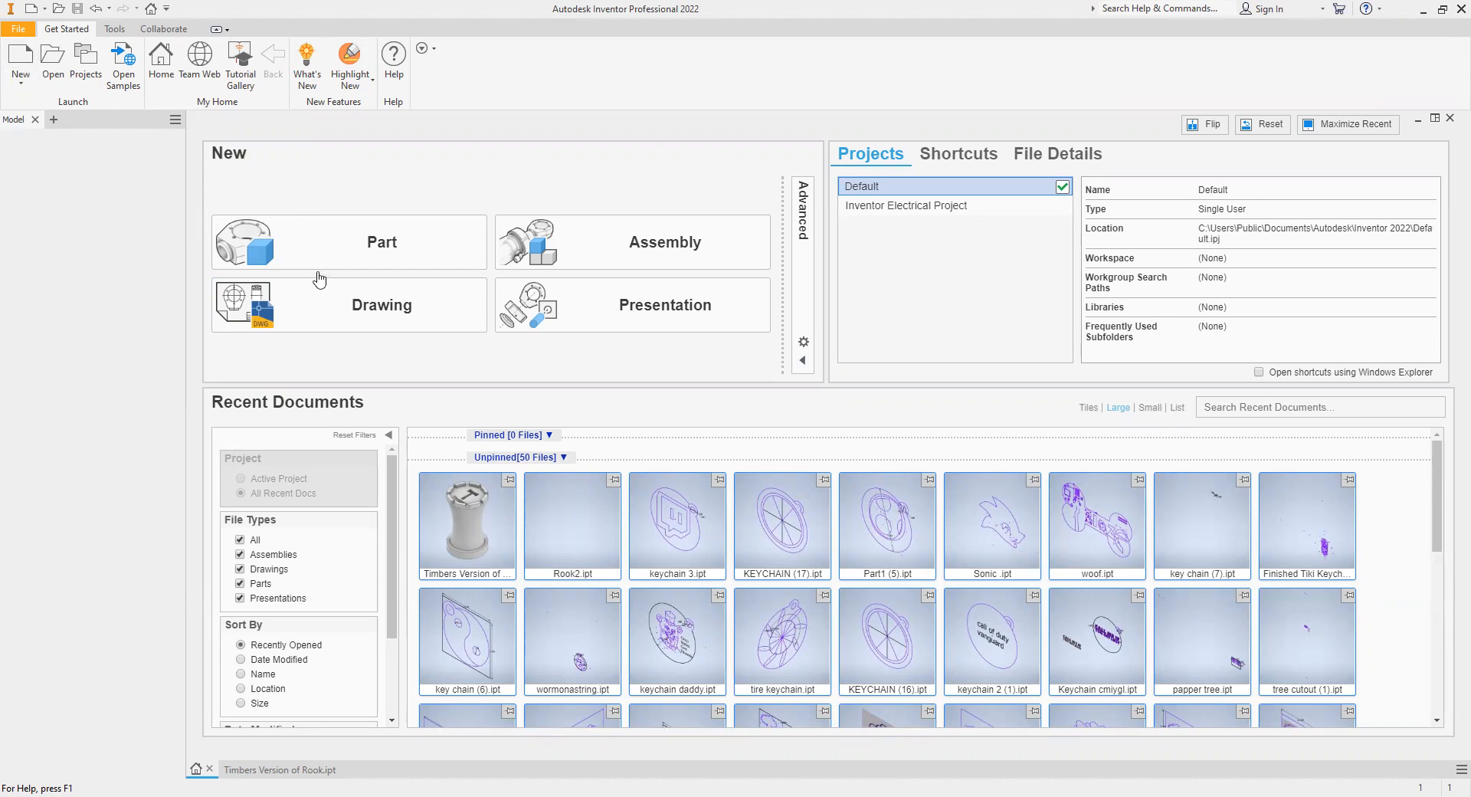
- Create a new part file from the metric Standard (mm).ipt template
{"action": "left_click", "coordinate": [443, 264]}
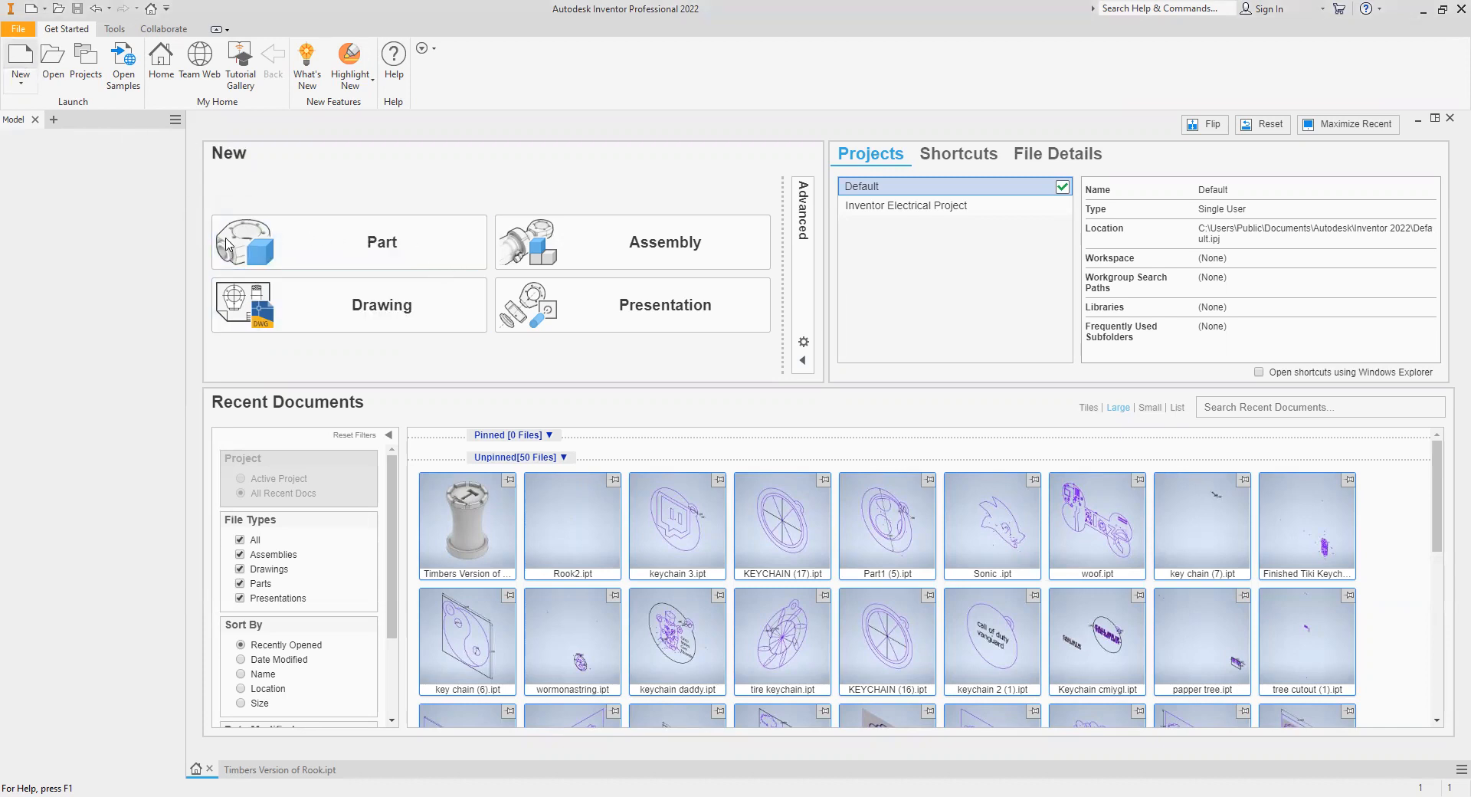
{"action": "left_click", "coordinate": [21, 62]}
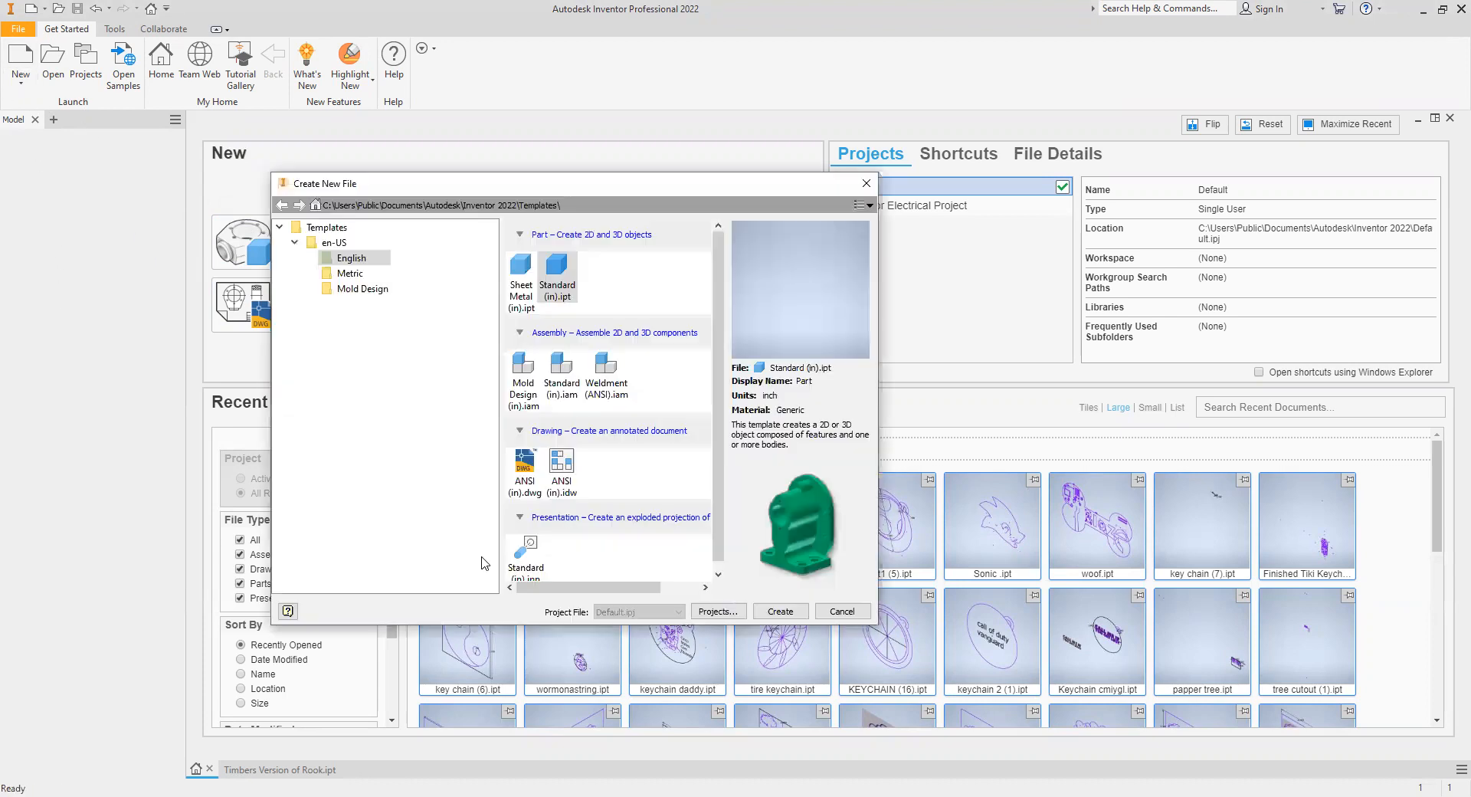
{"action": "left_click", "coordinate": [293, 243]}
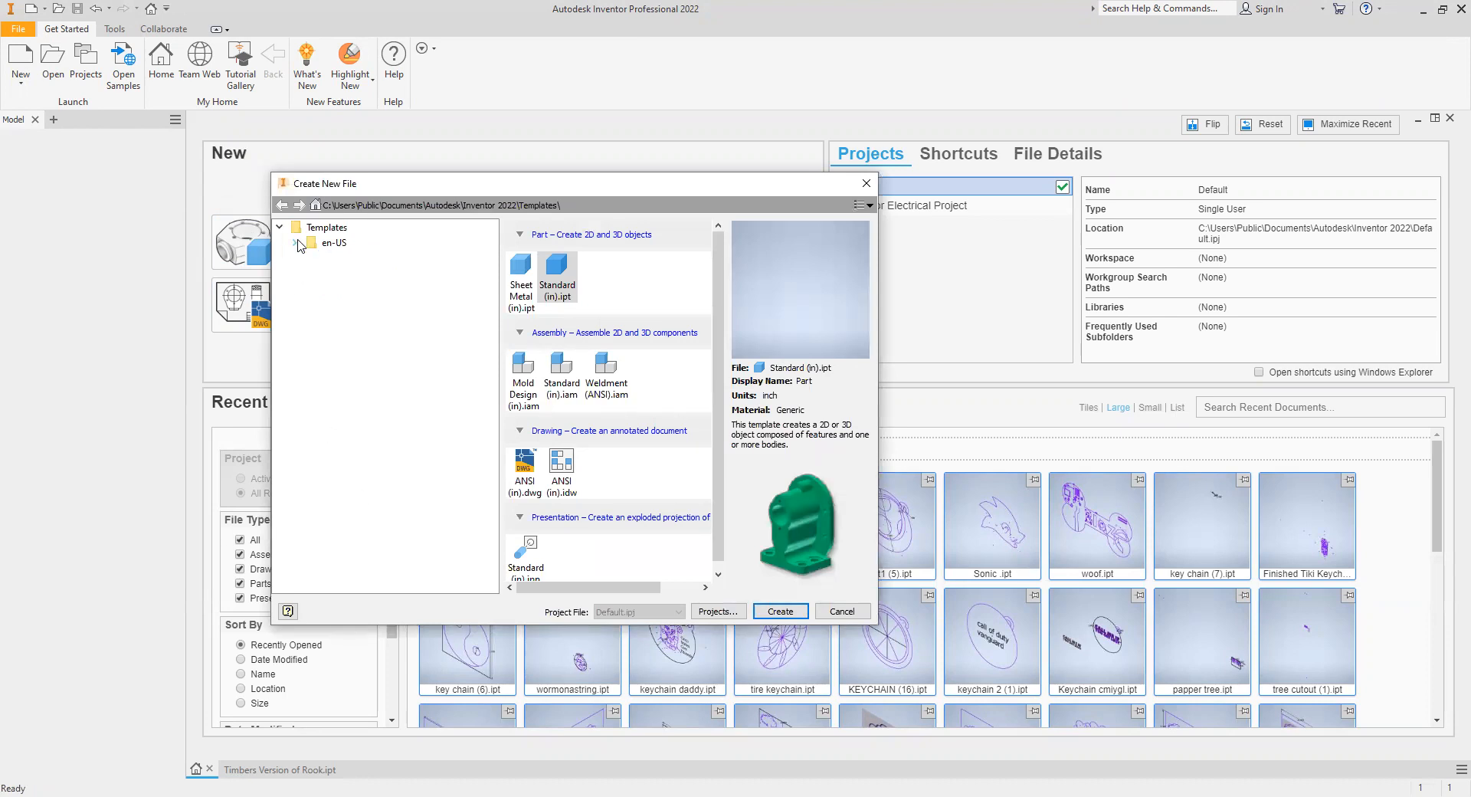
{"action": "left_click", "coordinate": [295, 242]}
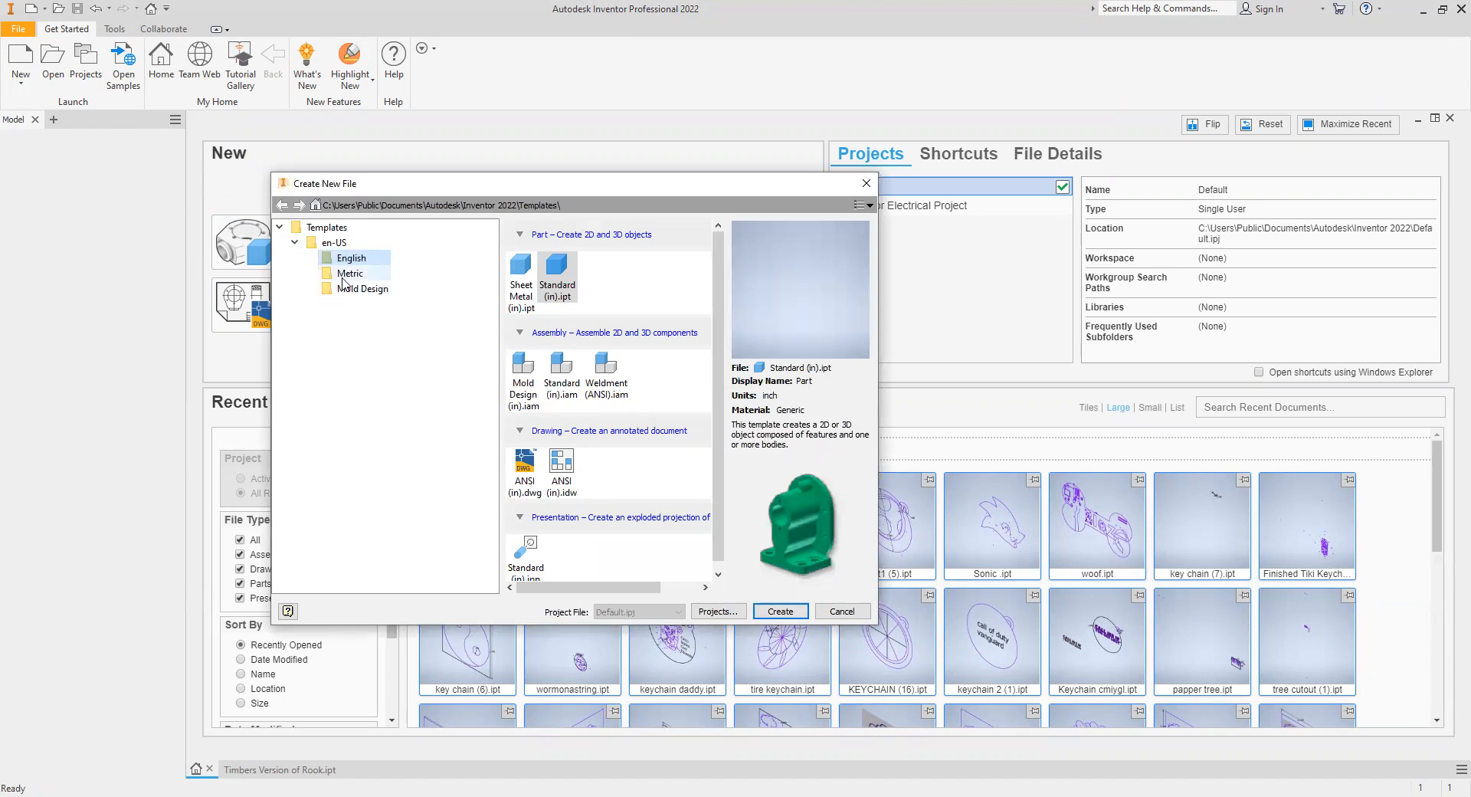
{"action": "left_click", "coordinate": [346, 274]}
{"action": "left_click", "coordinate": [650, 273]}
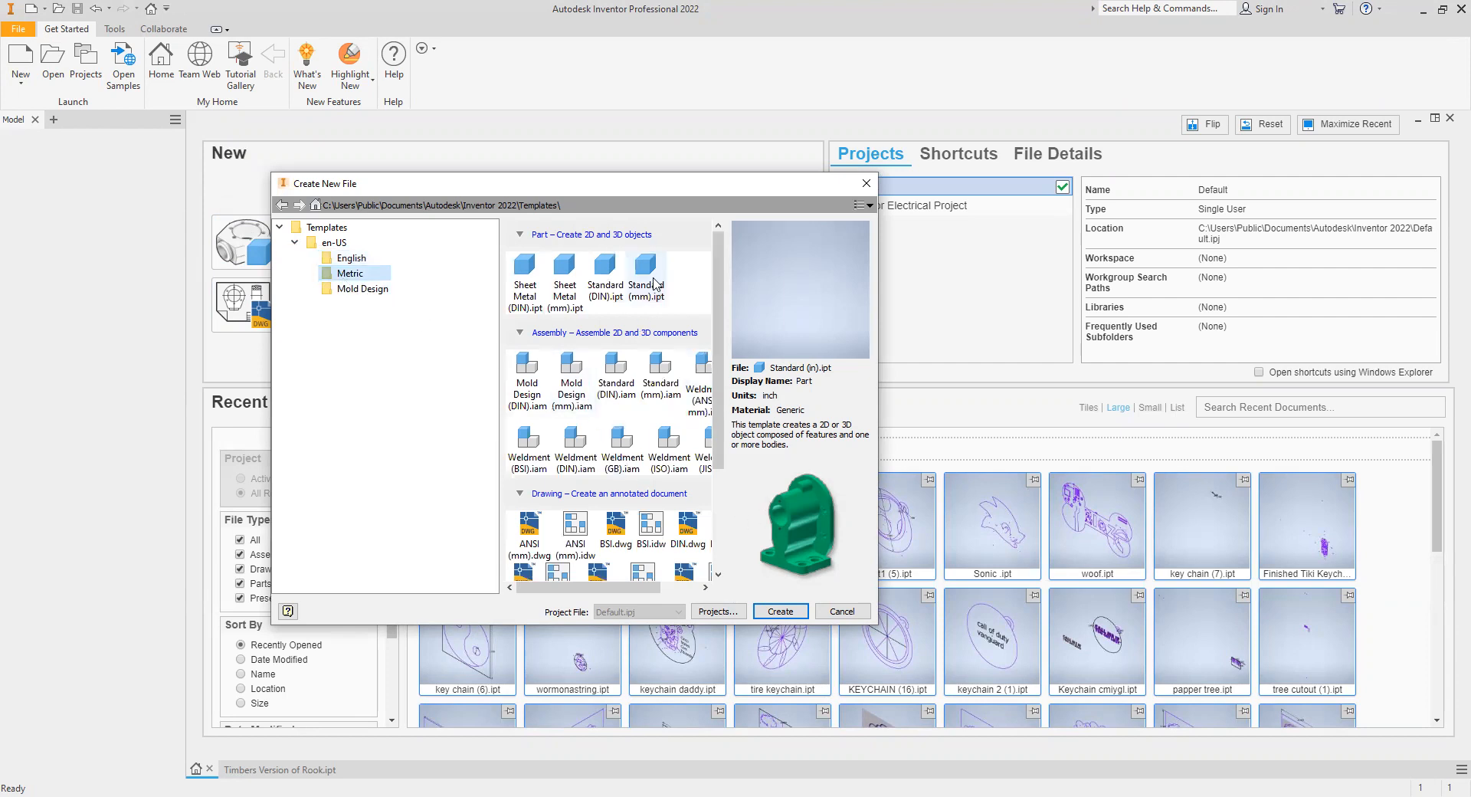
{"action": "left_click", "coordinate": [786, 612]}
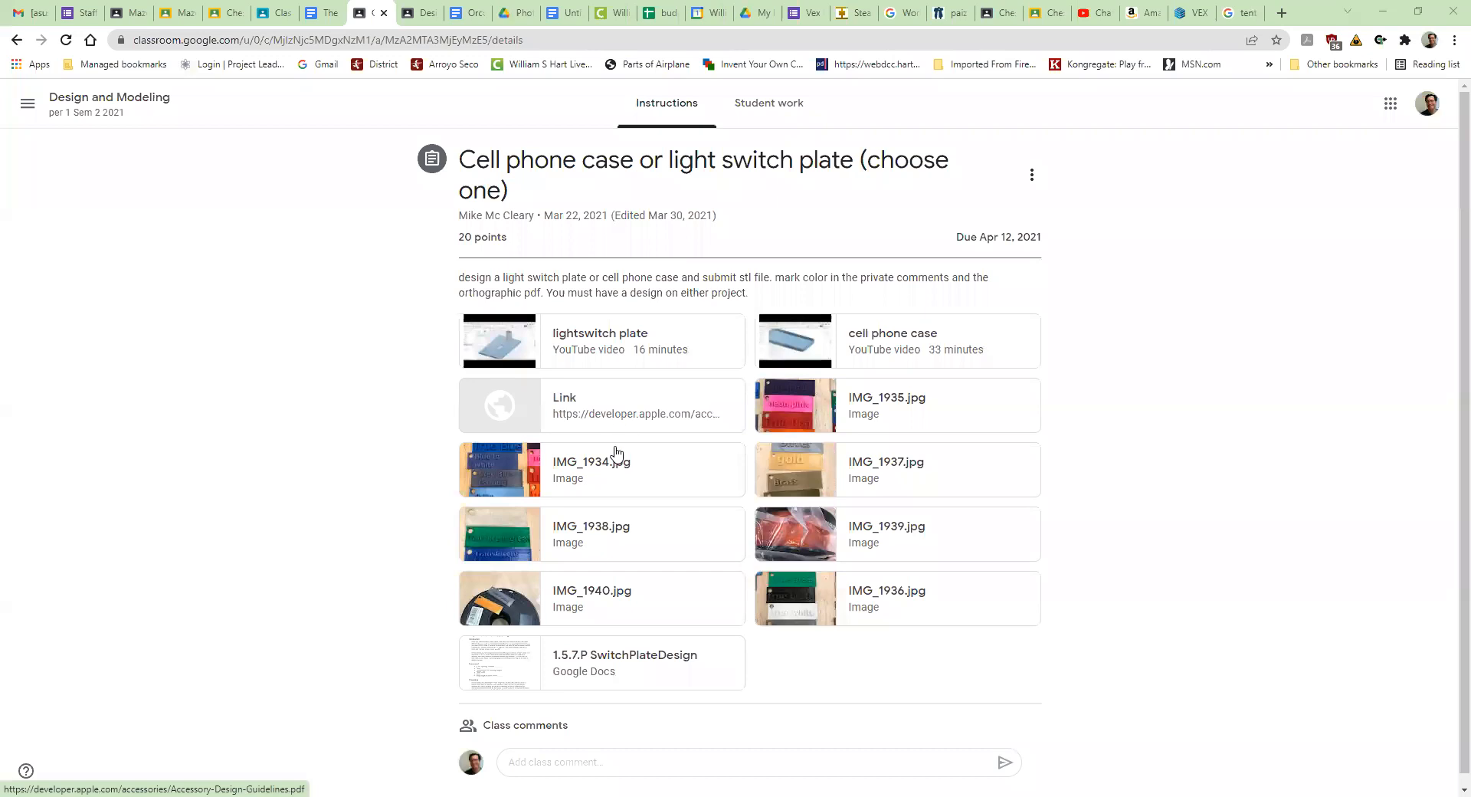
- In the browser, open the assignment's Apple accessory guidelines link and skim the PDF's opening contents pages
{"action": "left_click", "coordinate": [549, 405]}
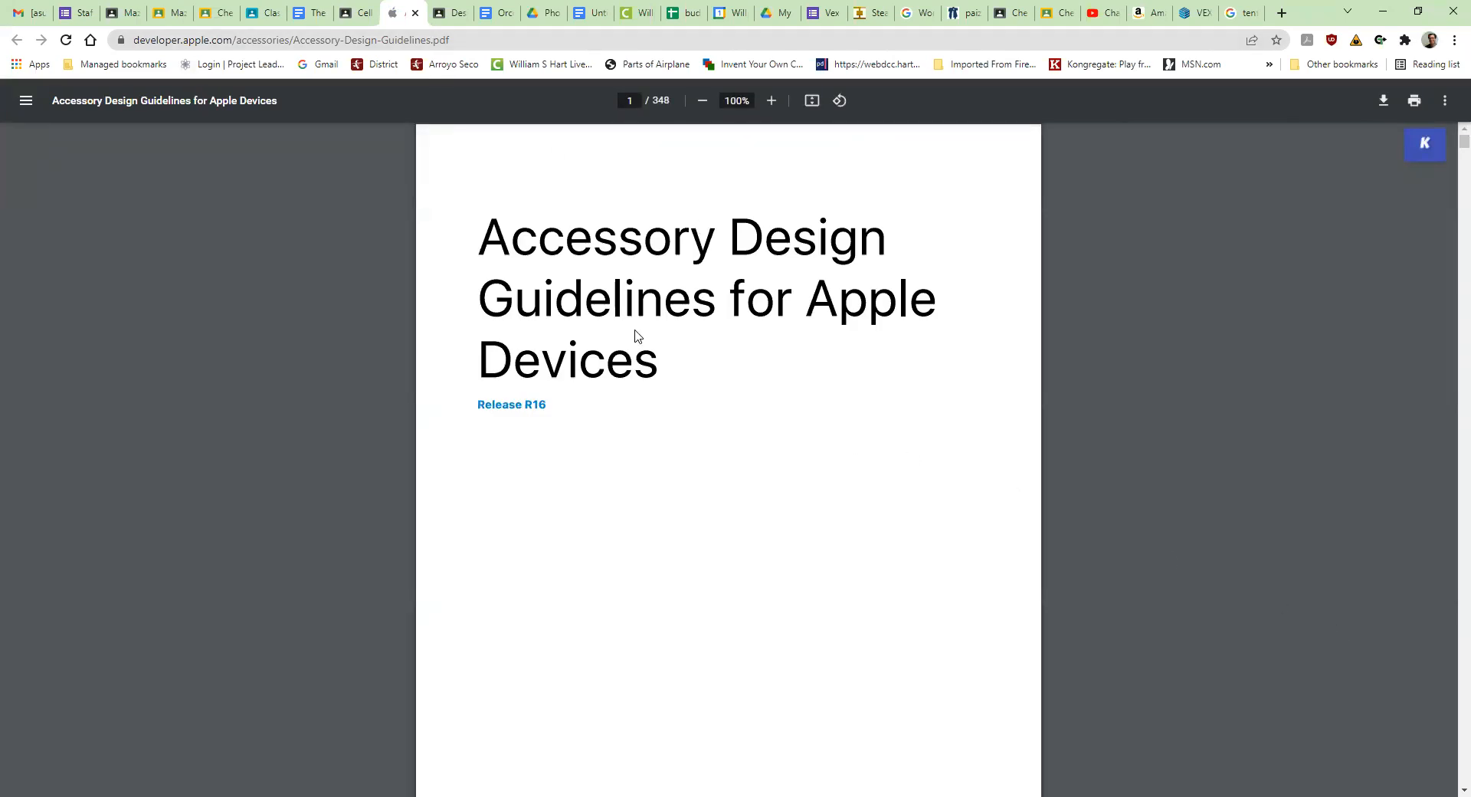
{"action": "scroll", "coordinate": [640, 314], "scroll_direction": "down", "scroll_amount": 4}
{"action": "scroll", "coordinate": [642, 310], "scroll_direction": "down", "scroll_amount": 13}
{"action": "scroll", "coordinate": [642, 311], "scroll_direction": "down", "scroll_amount": 9}
{"action": "scroll", "coordinate": [642, 312], "scroll_direction": "down", "scroll_amount": 11}
{"action": "scroll", "coordinate": [642, 312], "scroll_direction": "down", "scroll_amount": 13}
{"action": "scroll", "coordinate": [642, 311], "scroll_direction": "down", "scroll_amount": 10}
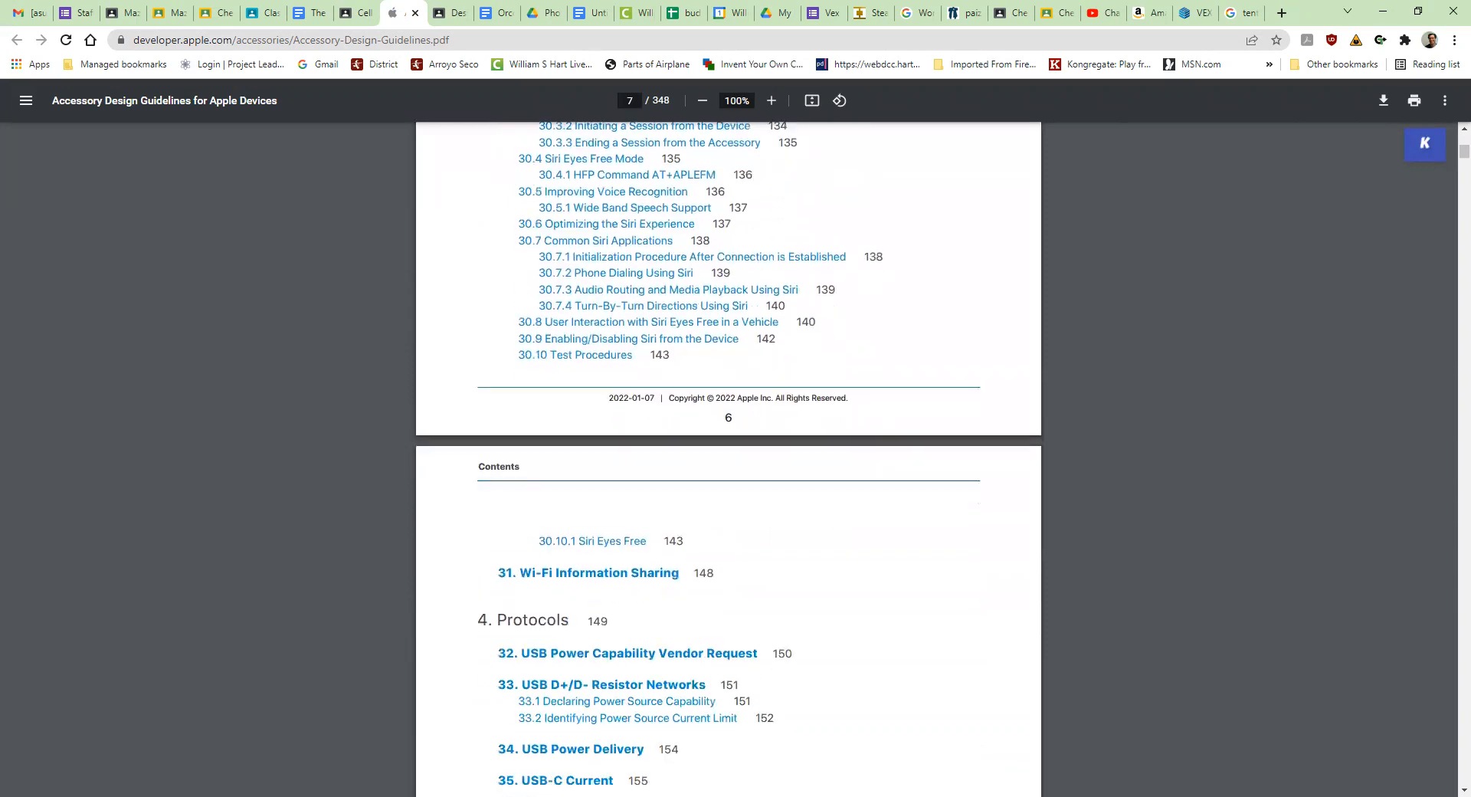
{"action": "left_click_drag", "start_coordinate": [1464, 153], "coordinate": [1447, 67]}
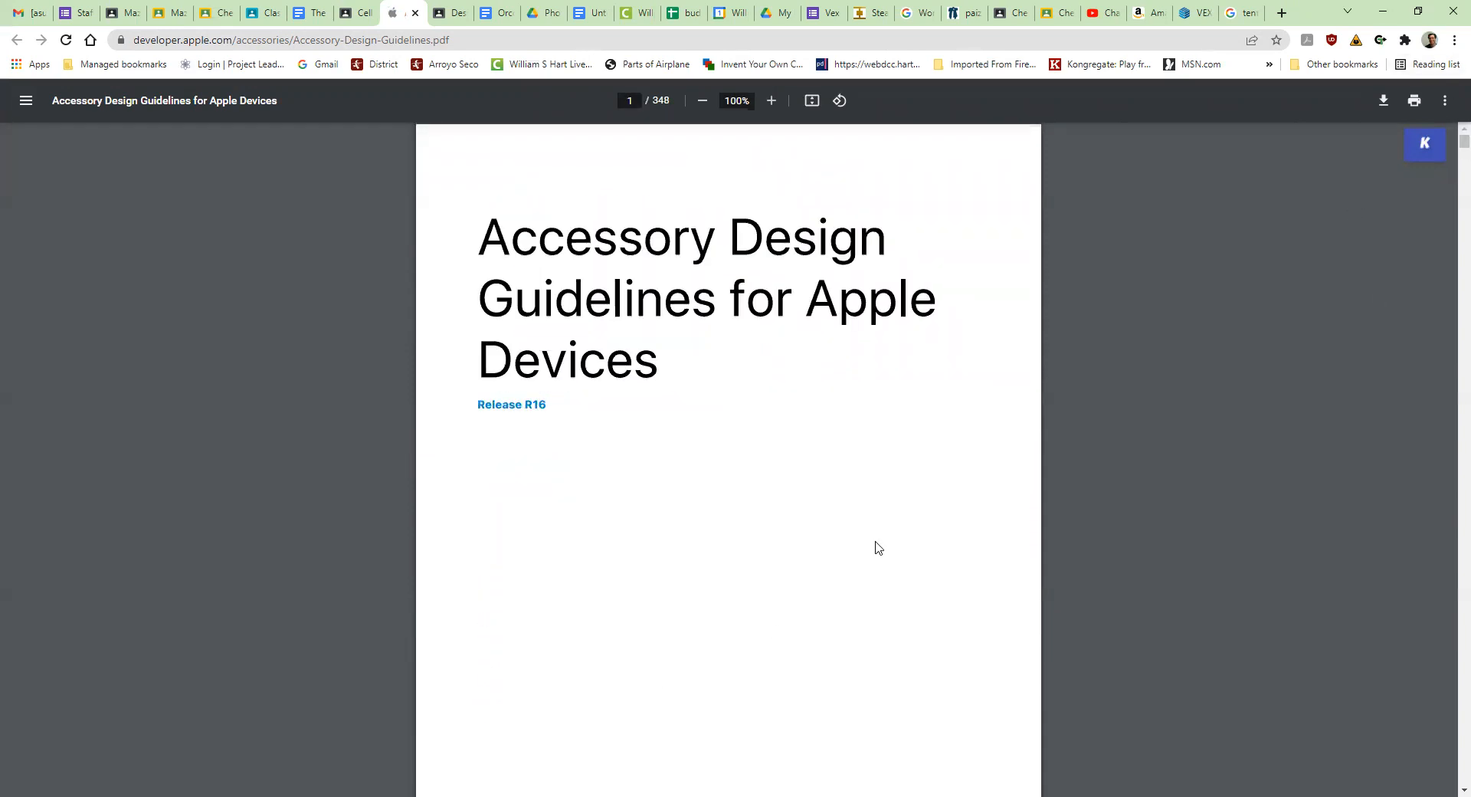
- Find the device drawings in the PDF's table of contents and go to section 44.26 iPhone 8
{"action": "left_click_drag", "start_coordinate": [1462, 145], "coordinate": [1447, 183]}
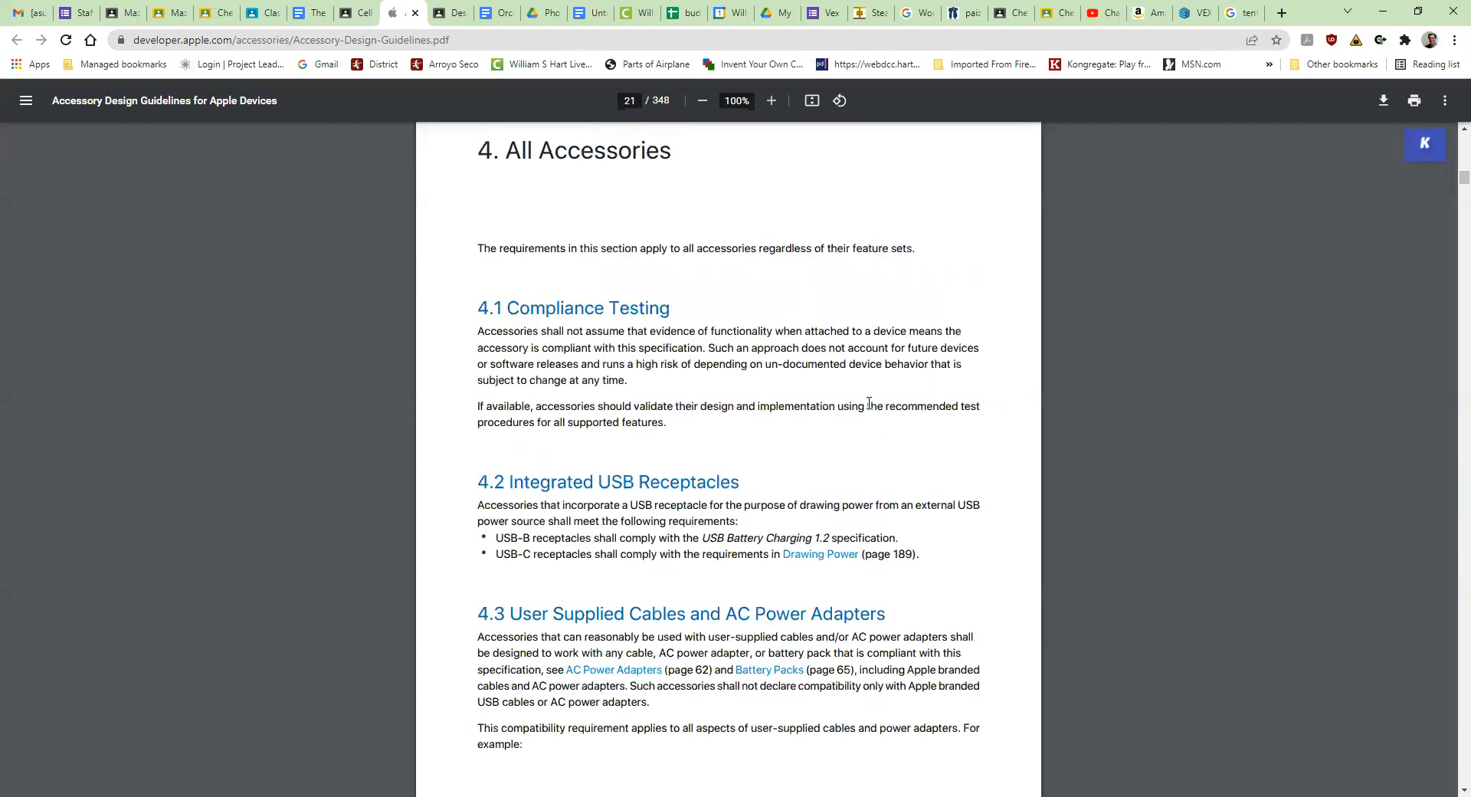
{"action": "scroll", "coordinate": [866, 403], "scroll_direction": "up", "scroll_amount": 11}
{"action": "scroll", "coordinate": [865, 403], "scroll_direction": "up", "scroll_amount": 15}
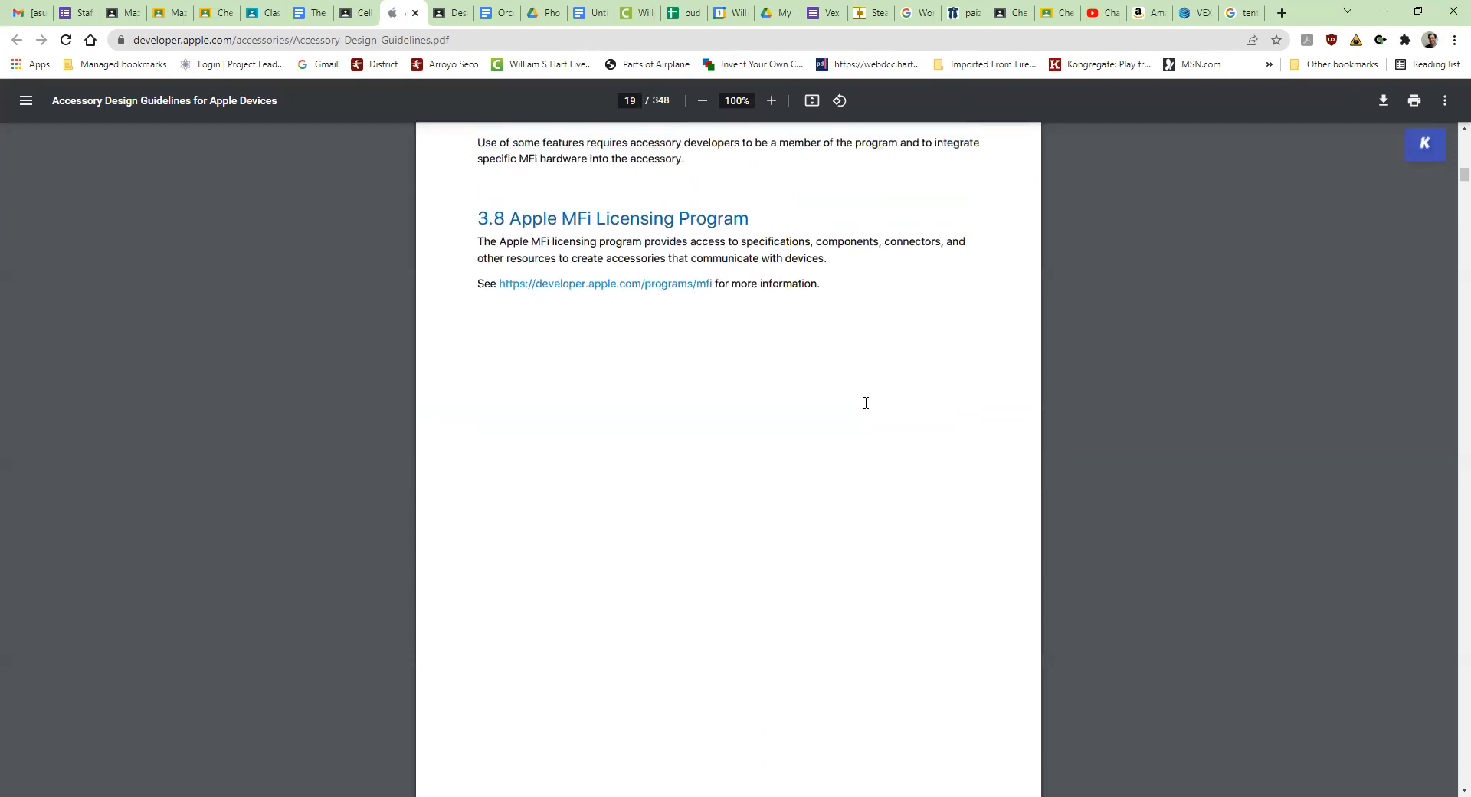
{"action": "scroll", "coordinate": [866, 403], "scroll_direction": "up", "scroll_amount": 15}
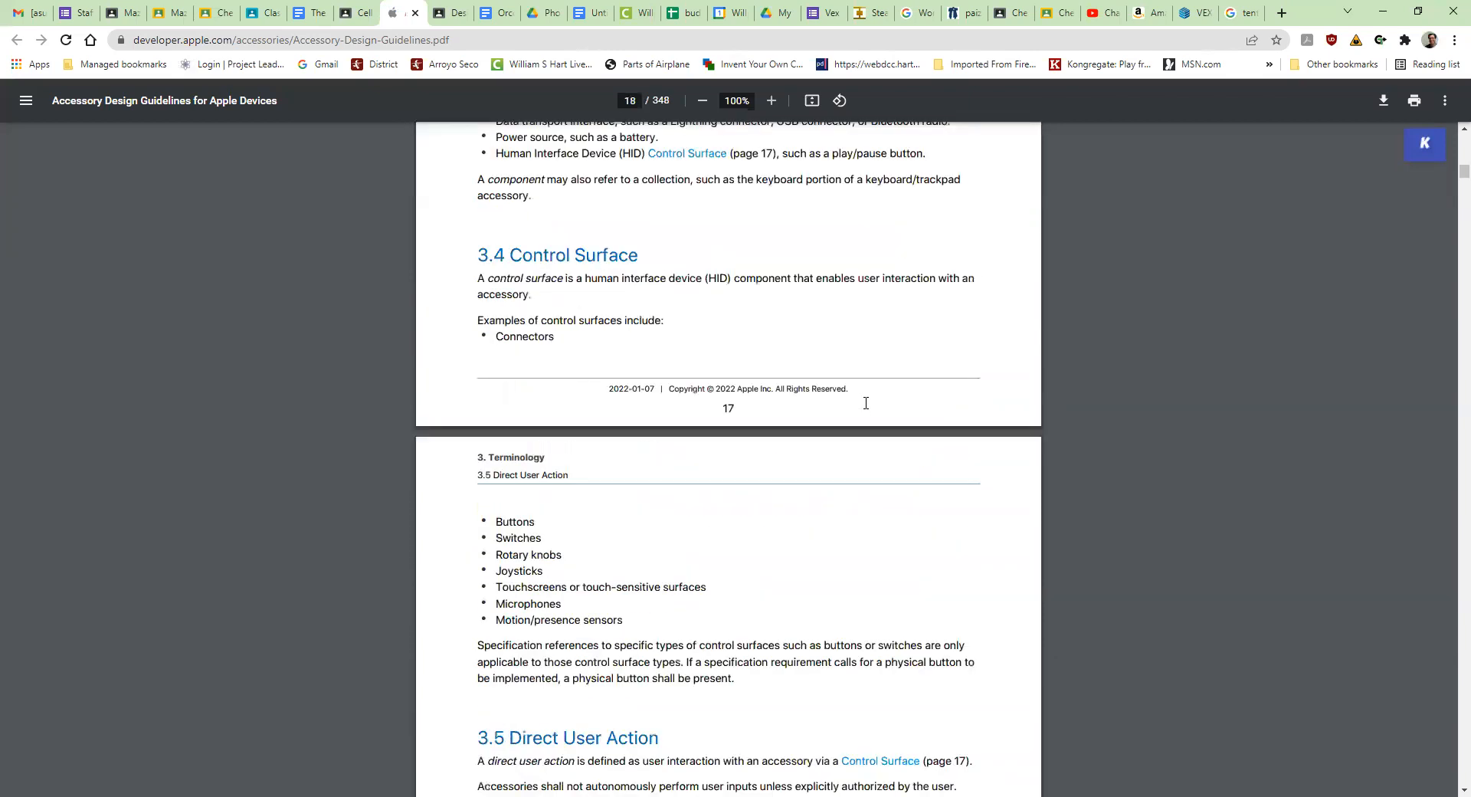
{"action": "scroll", "coordinate": [865, 406], "scroll_direction": "up", "scroll_amount": 15}
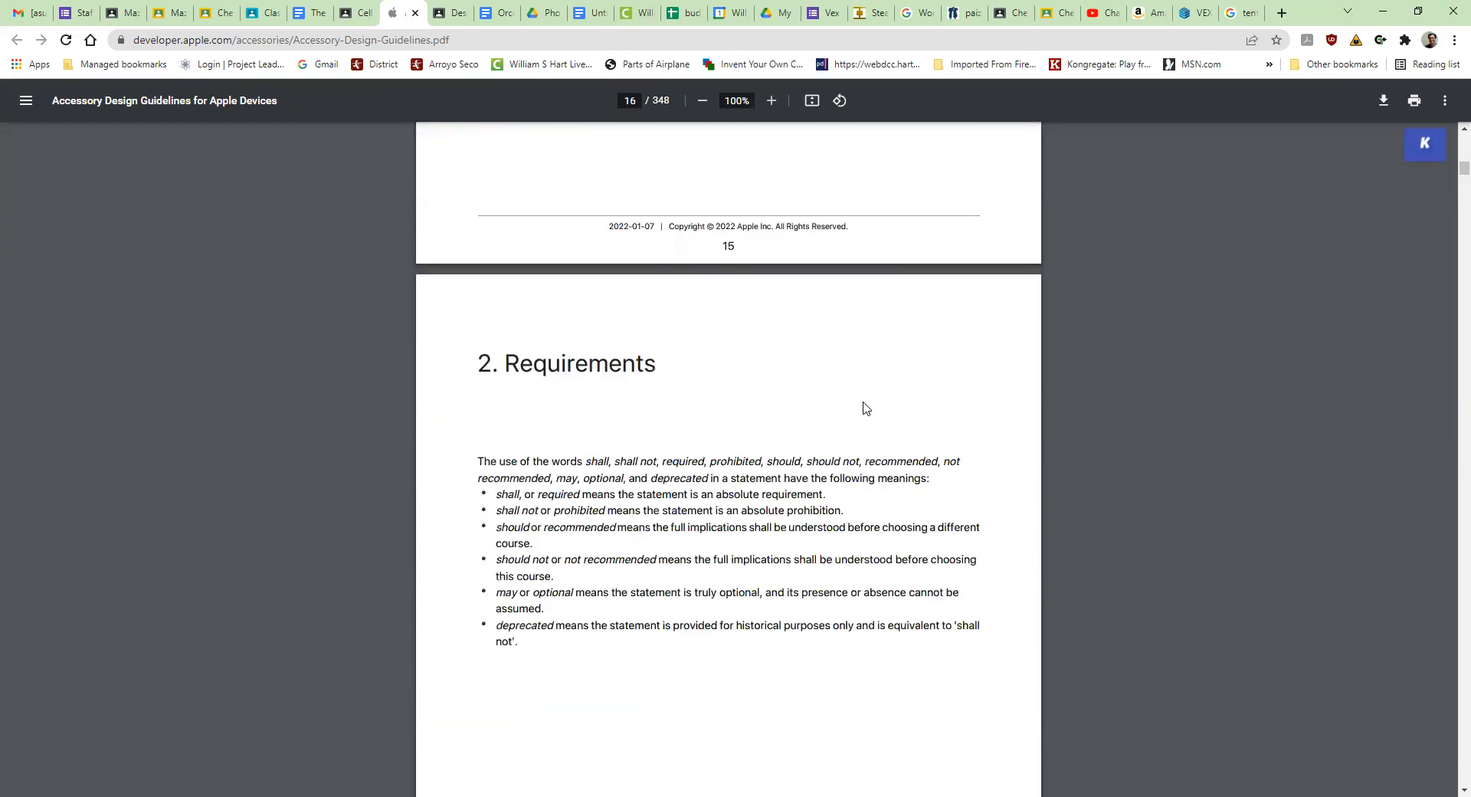
{"action": "scroll", "coordinate": [863, 402], "scroll_direction": "up", "scroll_amount": 15}
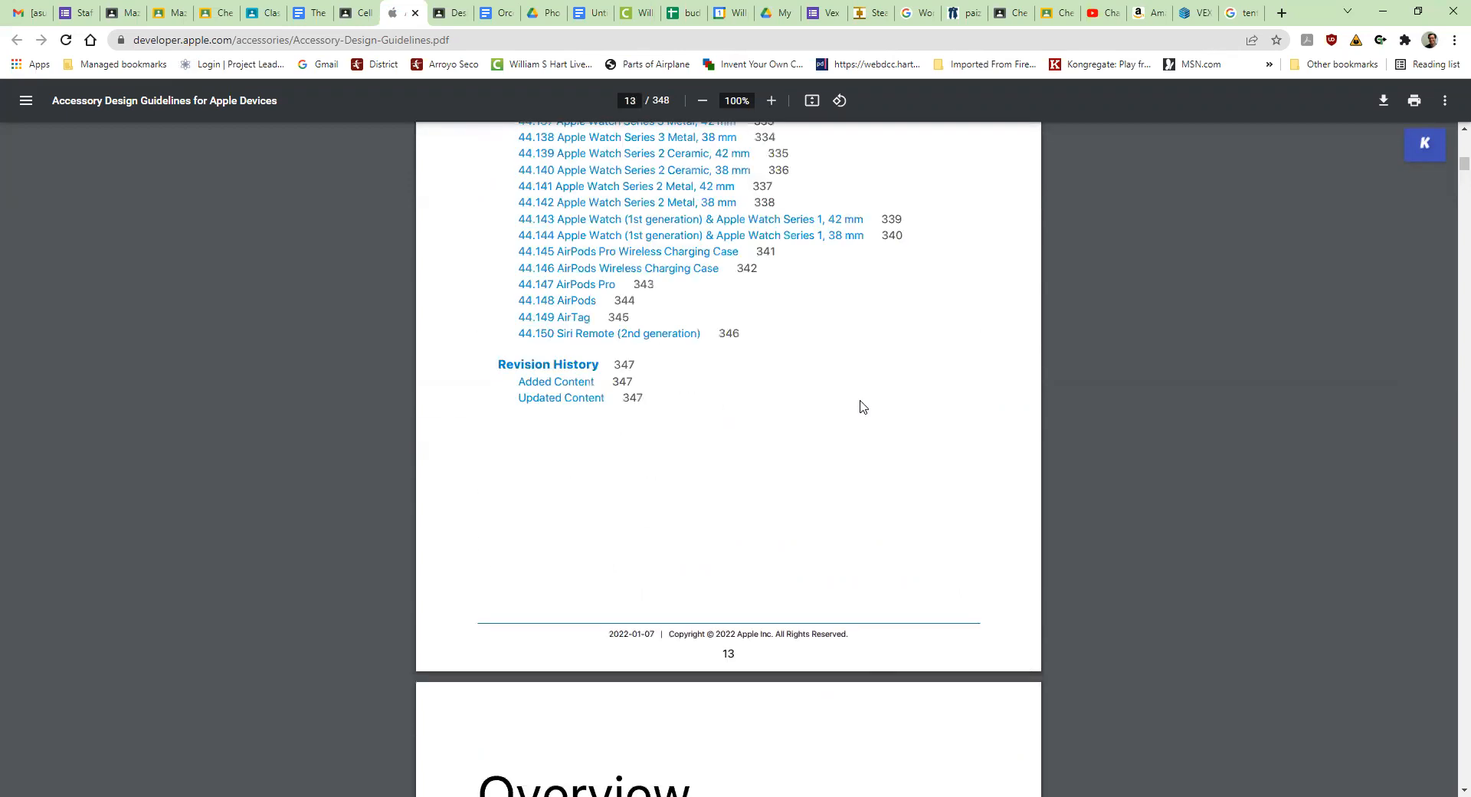
{"action": "scroll", "coordinate": [862, 406], "scroll_direction": "up", "scroll_amount": 15}
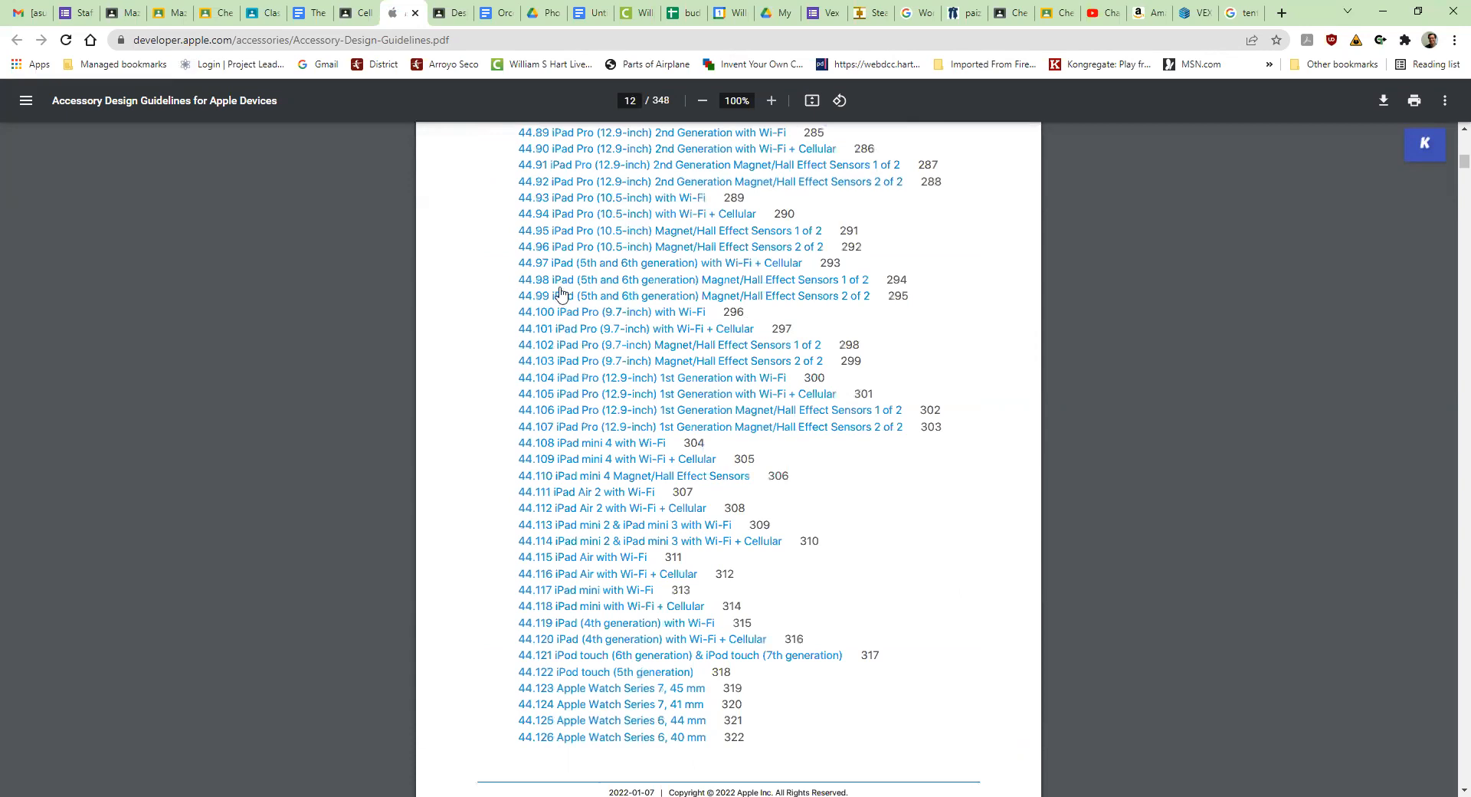
{"action": "scroll", "coordinate": [553, 289], "scroll_direction": "up", "scroll_amount": 4}
{"action": "scroll", "coordinate": [553, 289], "scroll_direction": "up", "scroll_amount": 7}
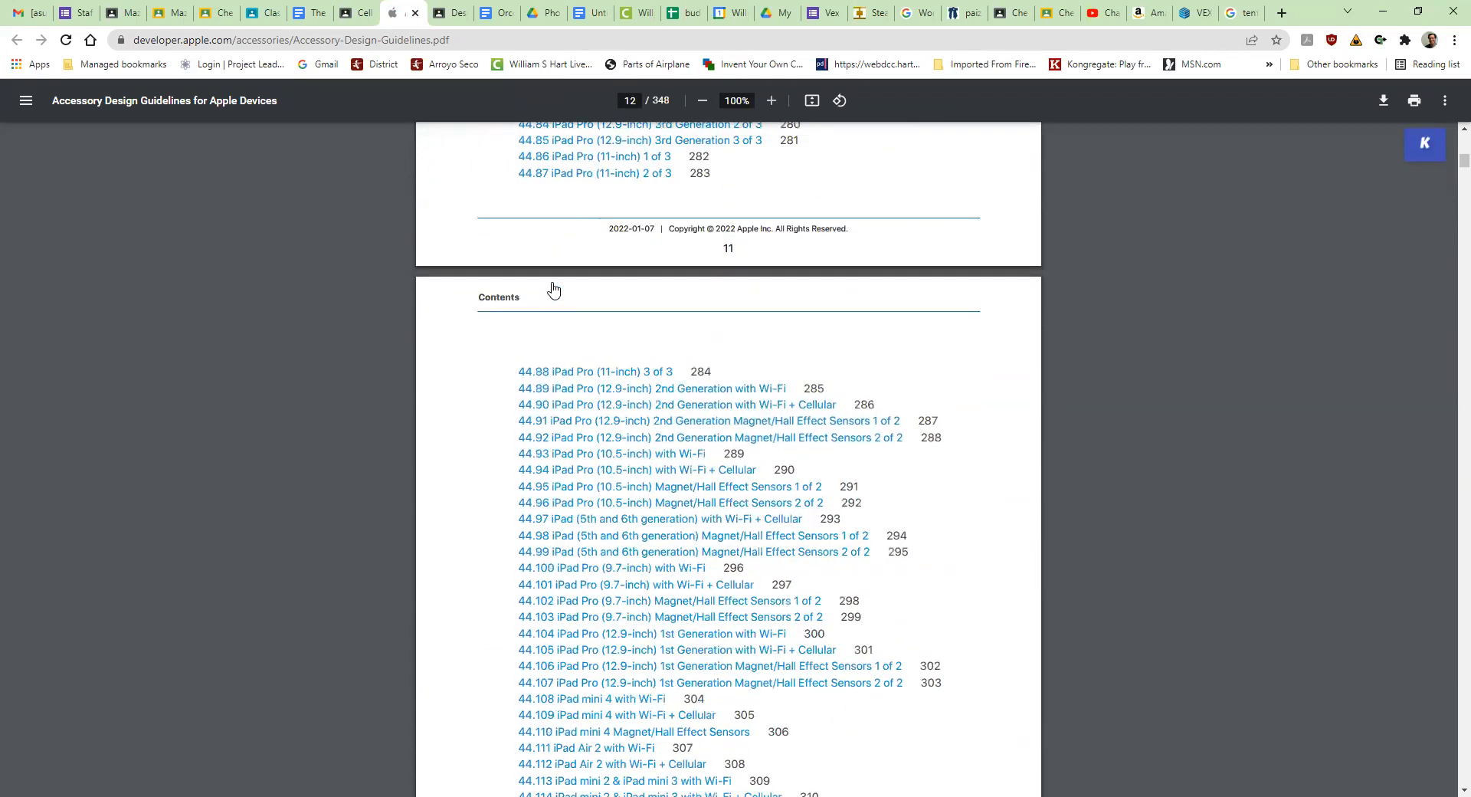
{"action": "scroll", "coordinate": [507, 269], "scroll_direction": "up", "scroll_amount": 10}
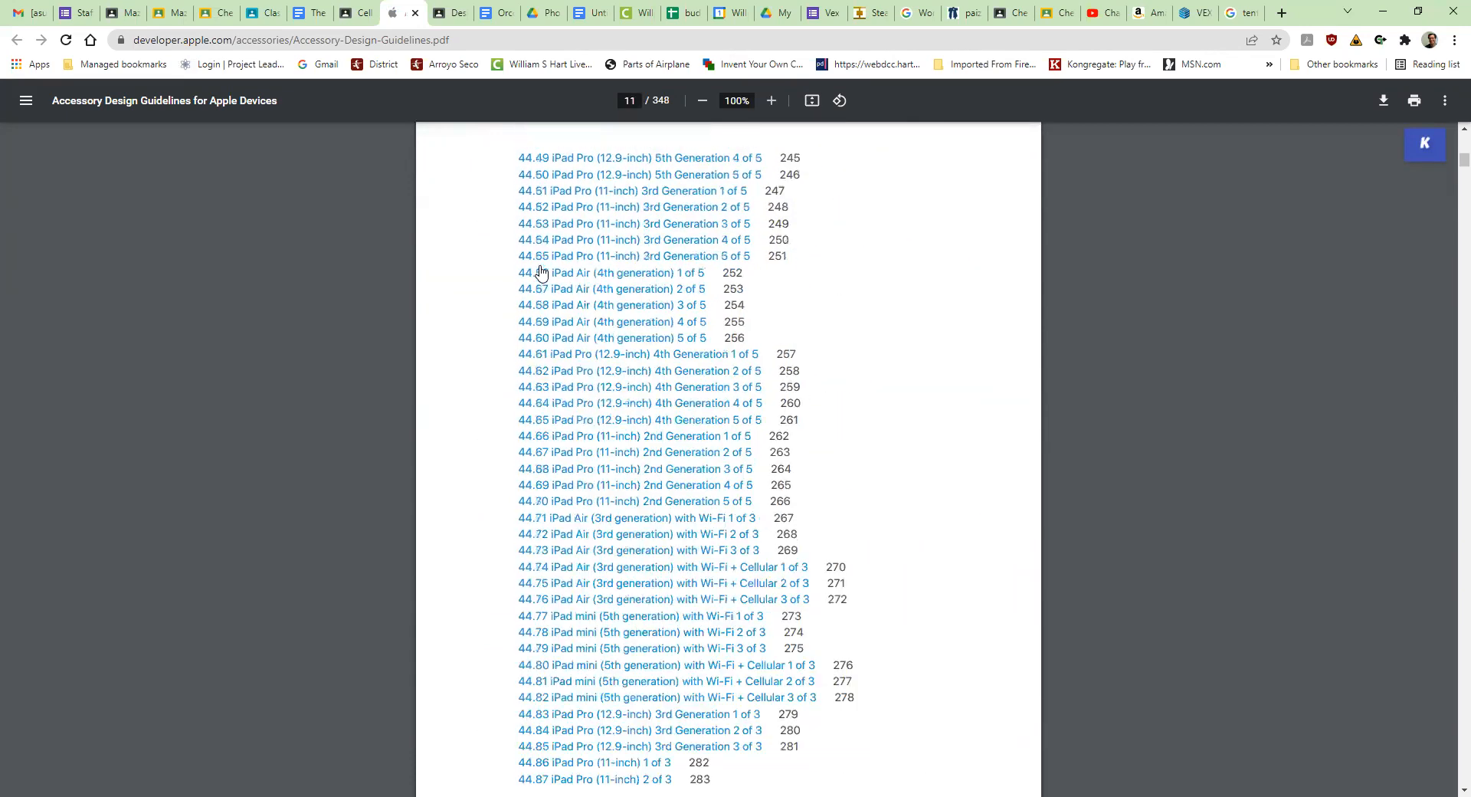
{"action": "scroll", "coordinate": [510, 270], "scroll_direction": "up", "scroll_amount": 3}
{"action": "scroll", "coordinate": [515, 271], "scroll_direction": "up", "scroll_amount": 1}
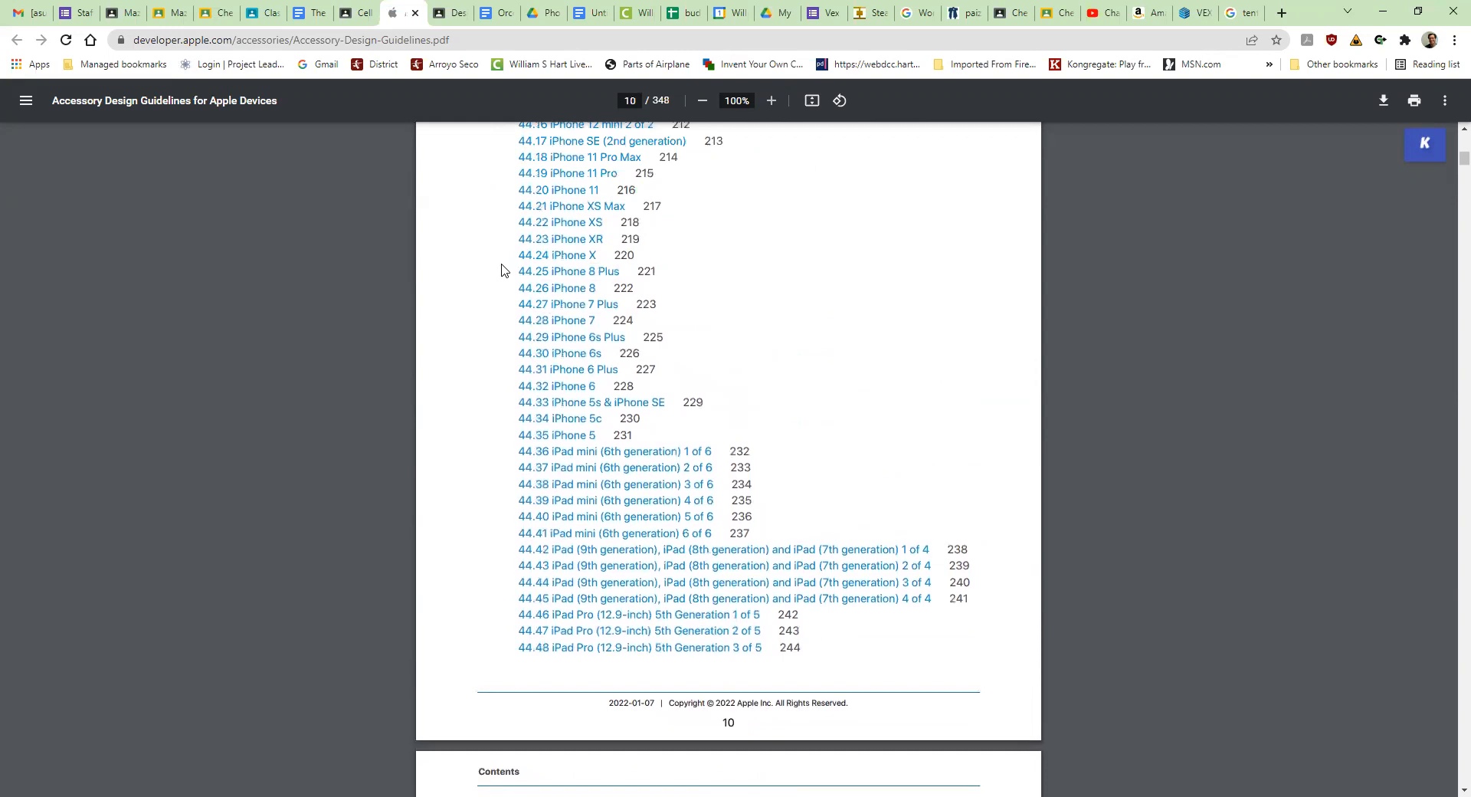
{"action": "left_click", "coordinate": [576, 293]}
- Rotate the PDF pages counterclockwise and return to the iPhone 8 drawing on page 222
{"action": "right_click", "coordinate": [792, 439]}
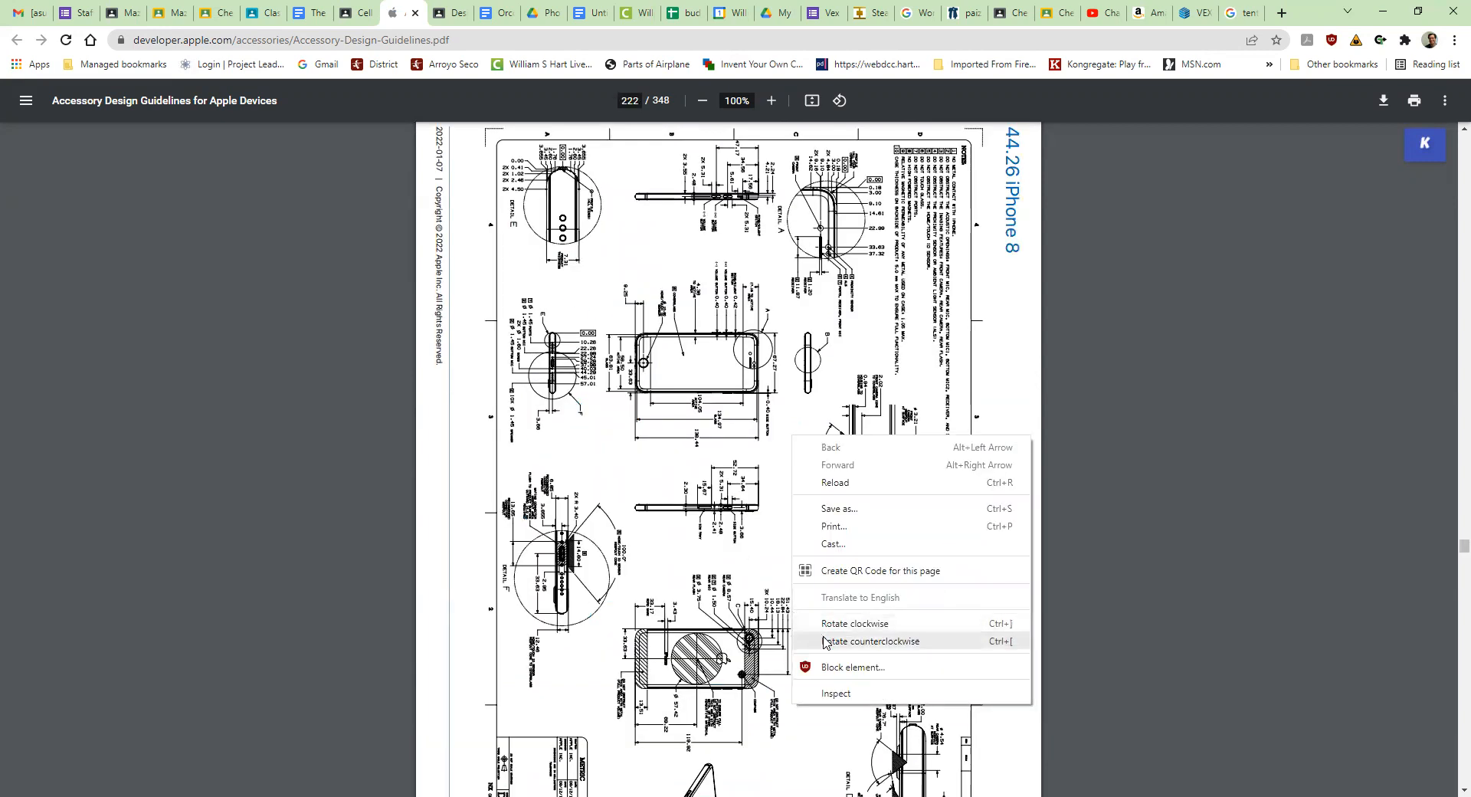
{"action": "left_click", "coordinate": [595, 427]}
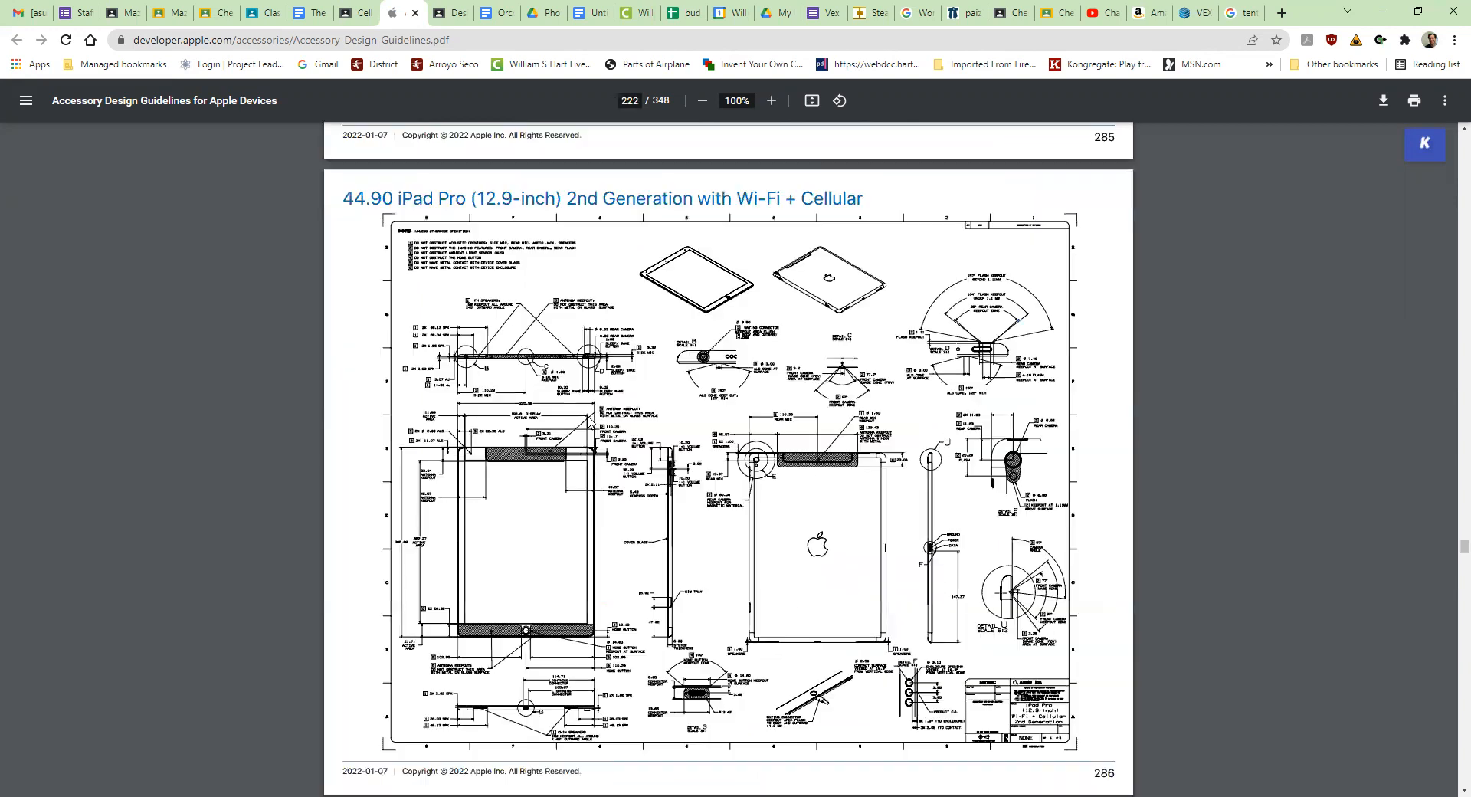
{"action": "scroll", "coordinate": [604, 365], "scroll_direction": "up", "scroll_amount": 5}
{"action": "scroll", "coordinate": [602, 365], "scroll_direction": "up", "scroll_amount": 1}
{"action": "scroll", "coordinate": [602, 365], "scroll_direction": "up", "scroll_amount": 2}
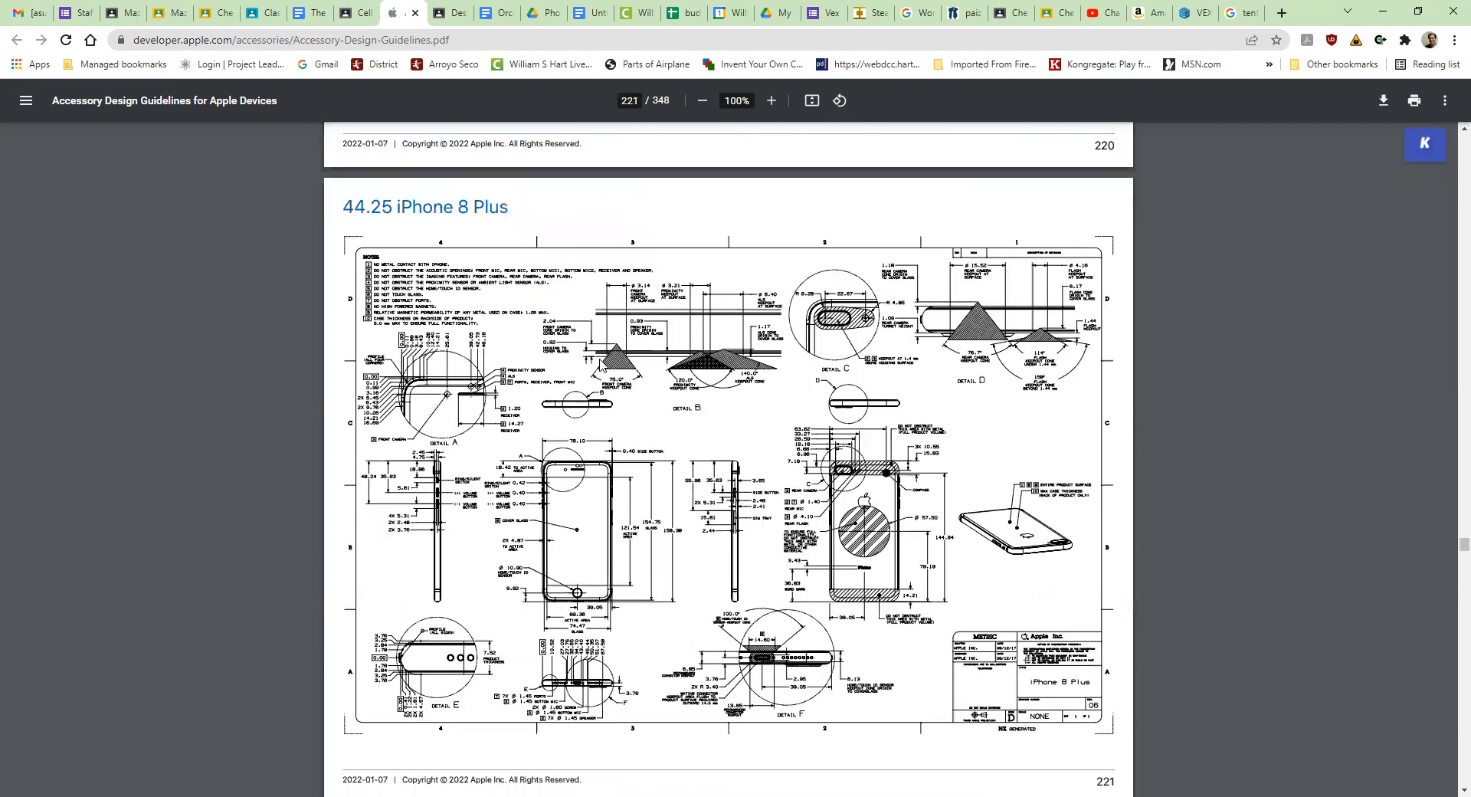
{"action": "scroll", "coordinate": [602, 366], "scroll_direction": "up", "scroll_amount": 2}
{"action": "scroll", "coordinate": [602, 365], "scroll_direction": "up", "scroll_amount": 4}
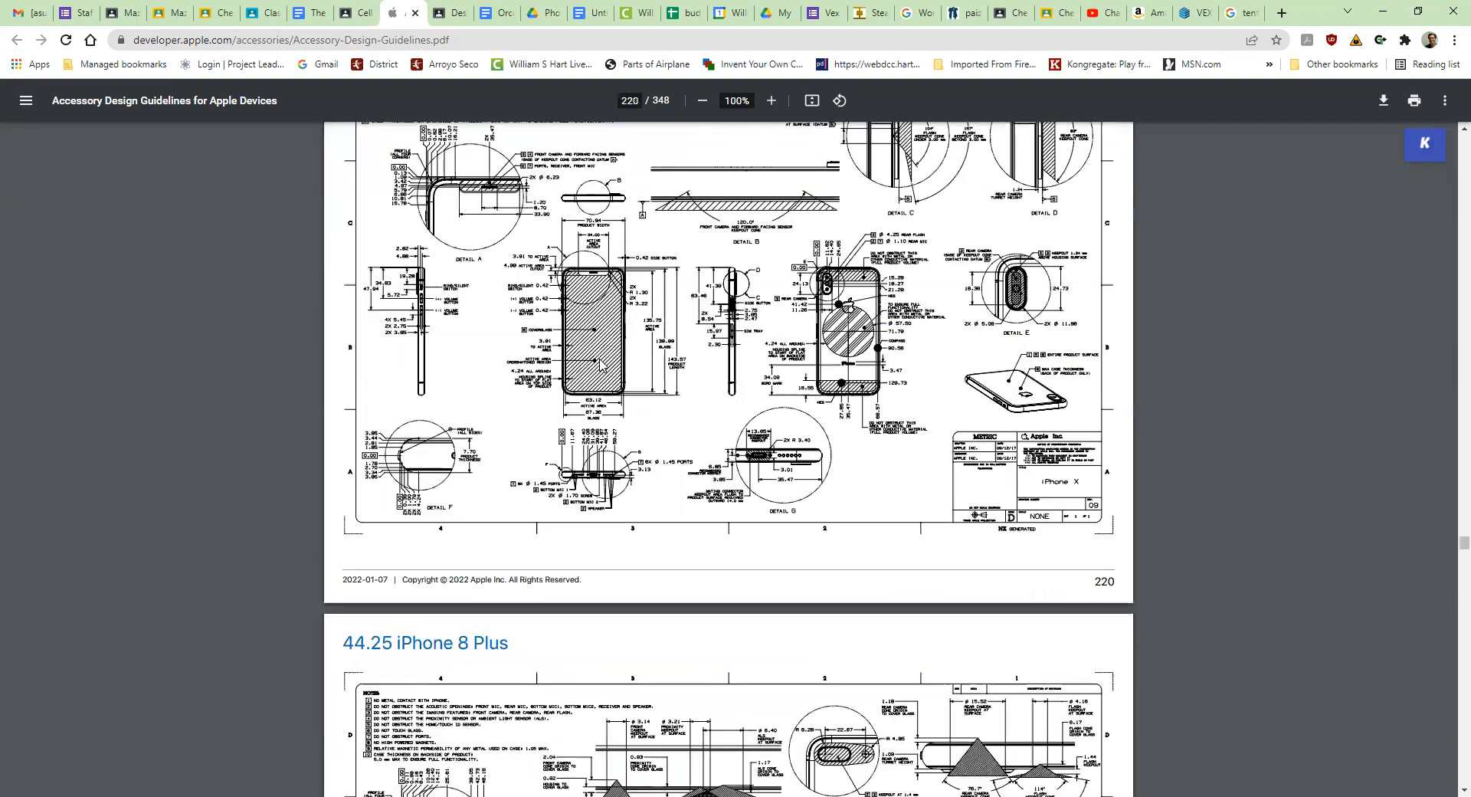
{"action": "scroll", "coordinate": [602, 365], "scroll_direction": "up", "scroll_amount": 4}
{"action": "scroll", "coordinate": [602, 365], "scroll_direction": "down", "scroll_amount": 8}
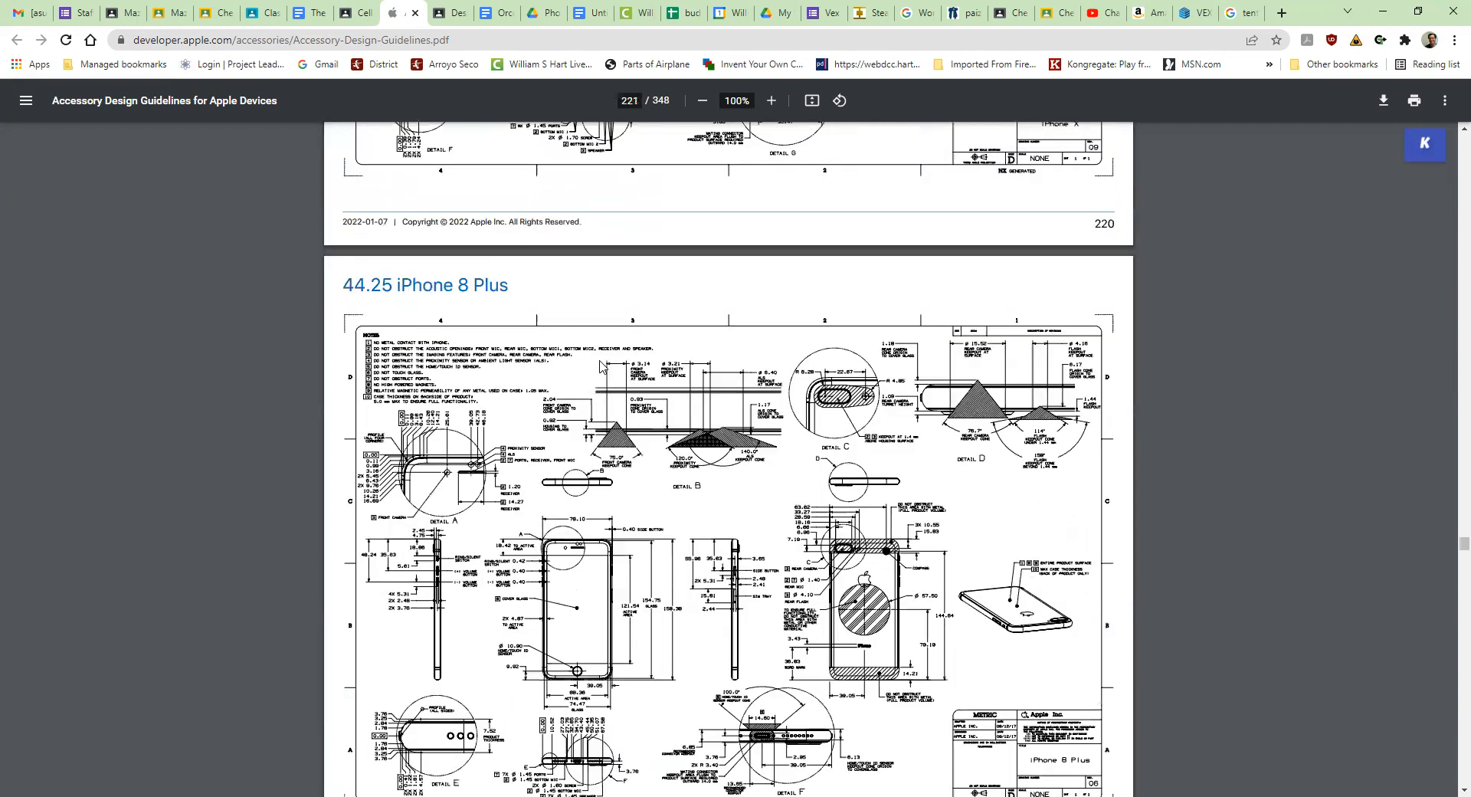
{"action": "scroll", "coordinate": [602, 366], "scroll_direction": "down", "scroll_amount": 6}
{"action": "scroll", "coordinate": [602, 366], "scroll_direction": "down", "scroll_amount": 4}
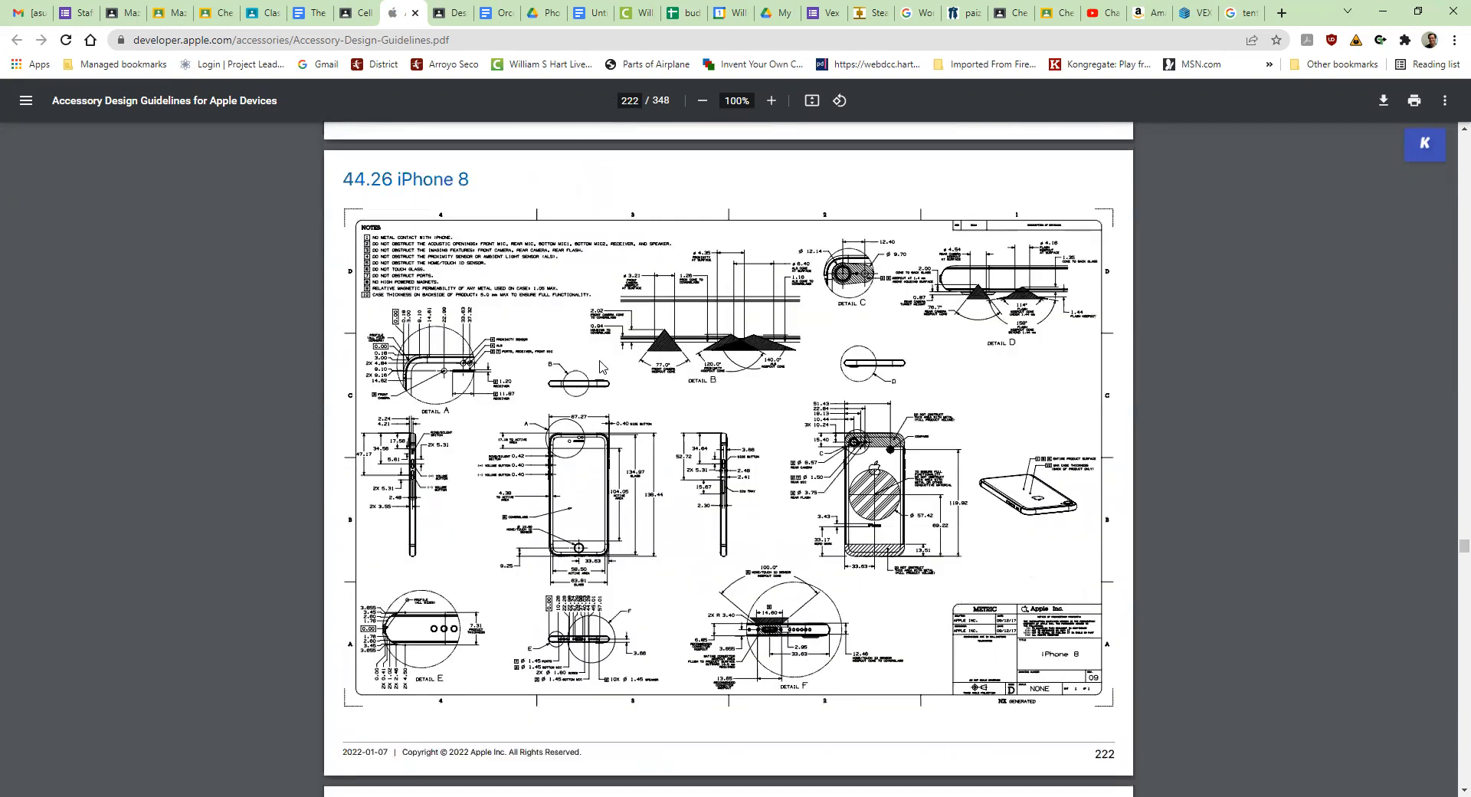
{"action": "scroll", "coordinate": [602, 365], "scroll_direction": "down", "scroll_amount": 1}
{"action": "scroll", "coordinate": [601, 366], "scroll_direction": "up", "scroll_amount": 1}
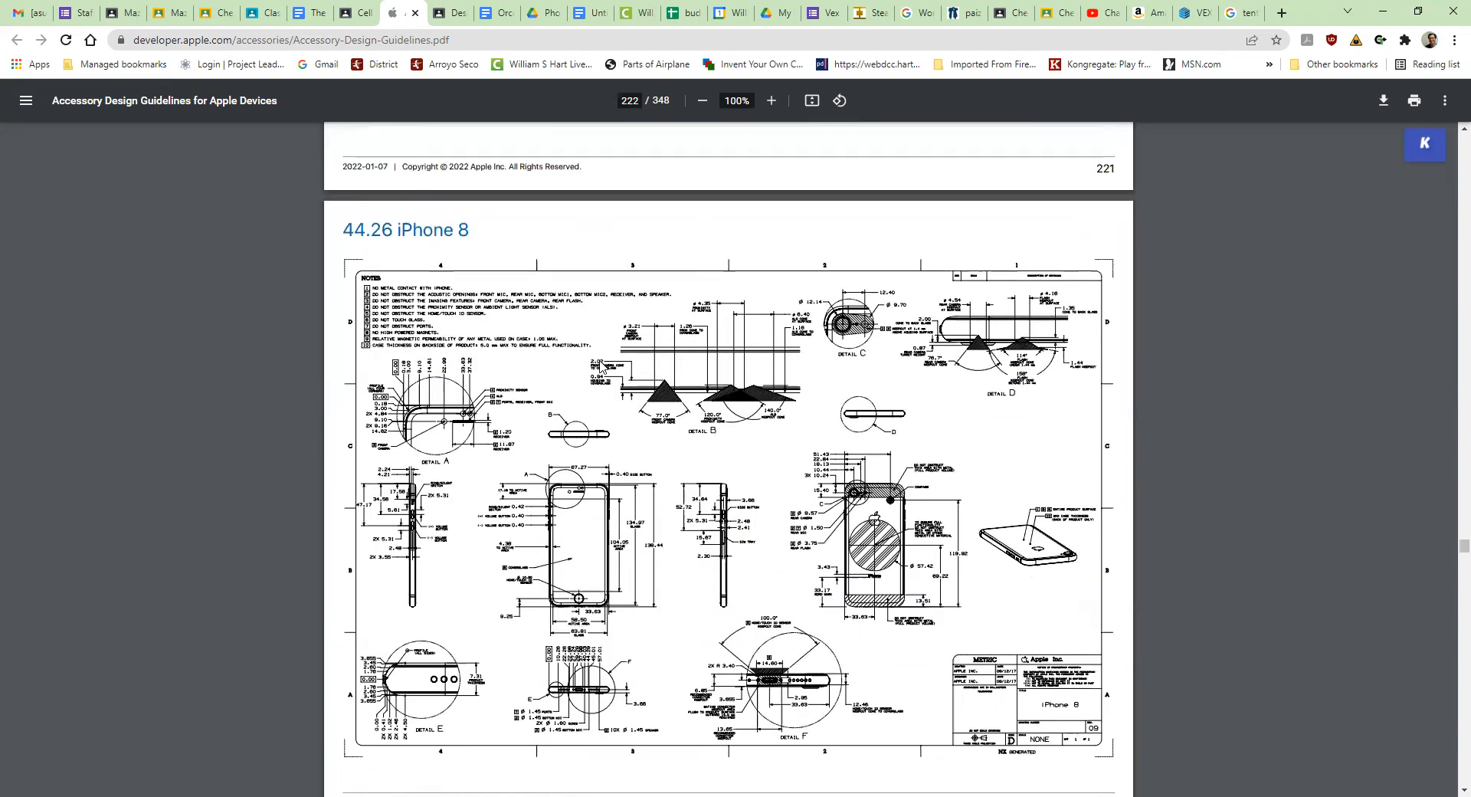
{"action": "scroll", "coordinate": [602, 367], "scroll_direction": "down", "scroll_amount": 1}
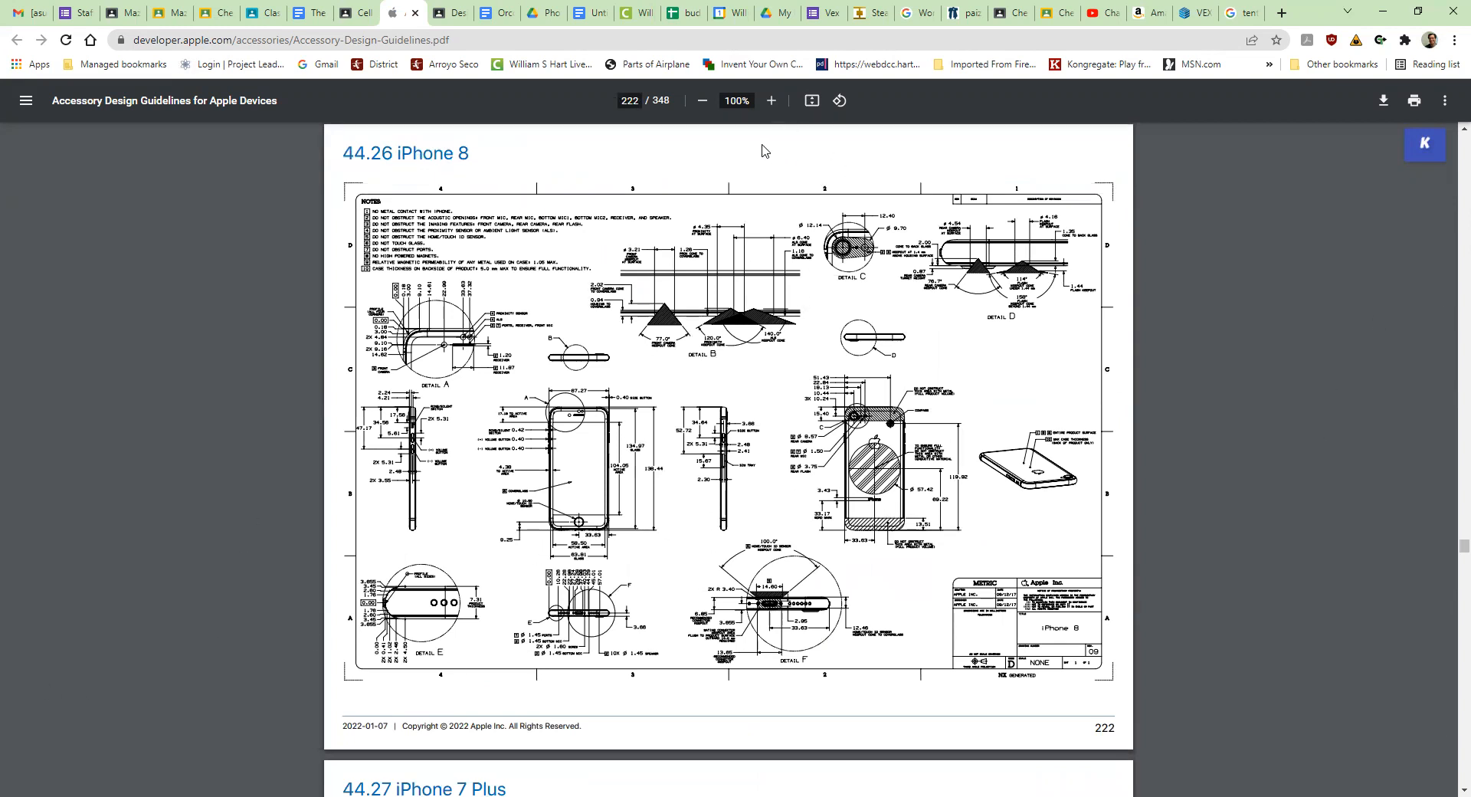
- Enlarge the PDF to 125% and examine the dimensions on the iPhone 8 drawing
{"action": "left_click", "coordinate": [772, 106]}
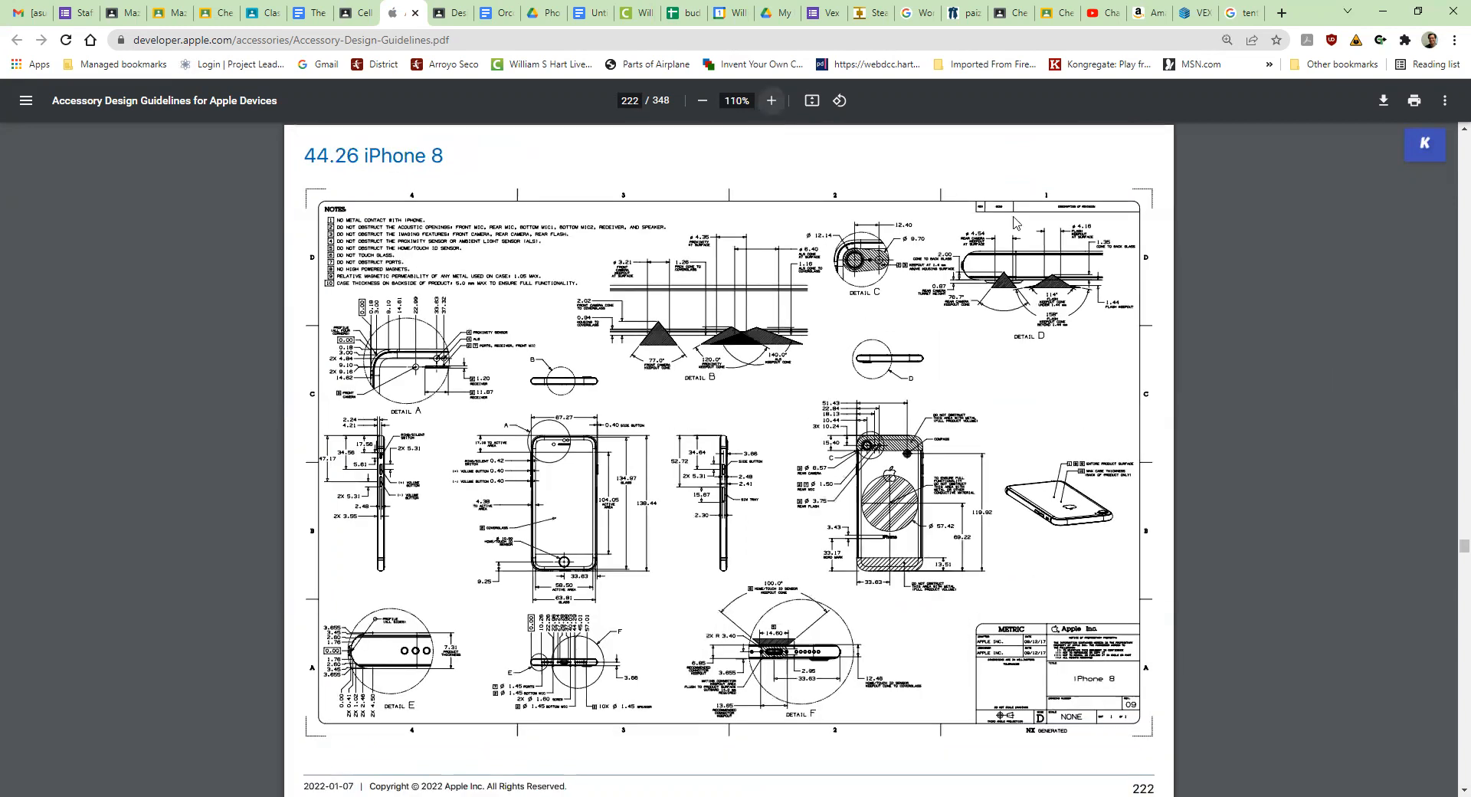
{"action": "left_click", "coordinate": [772, 100]}
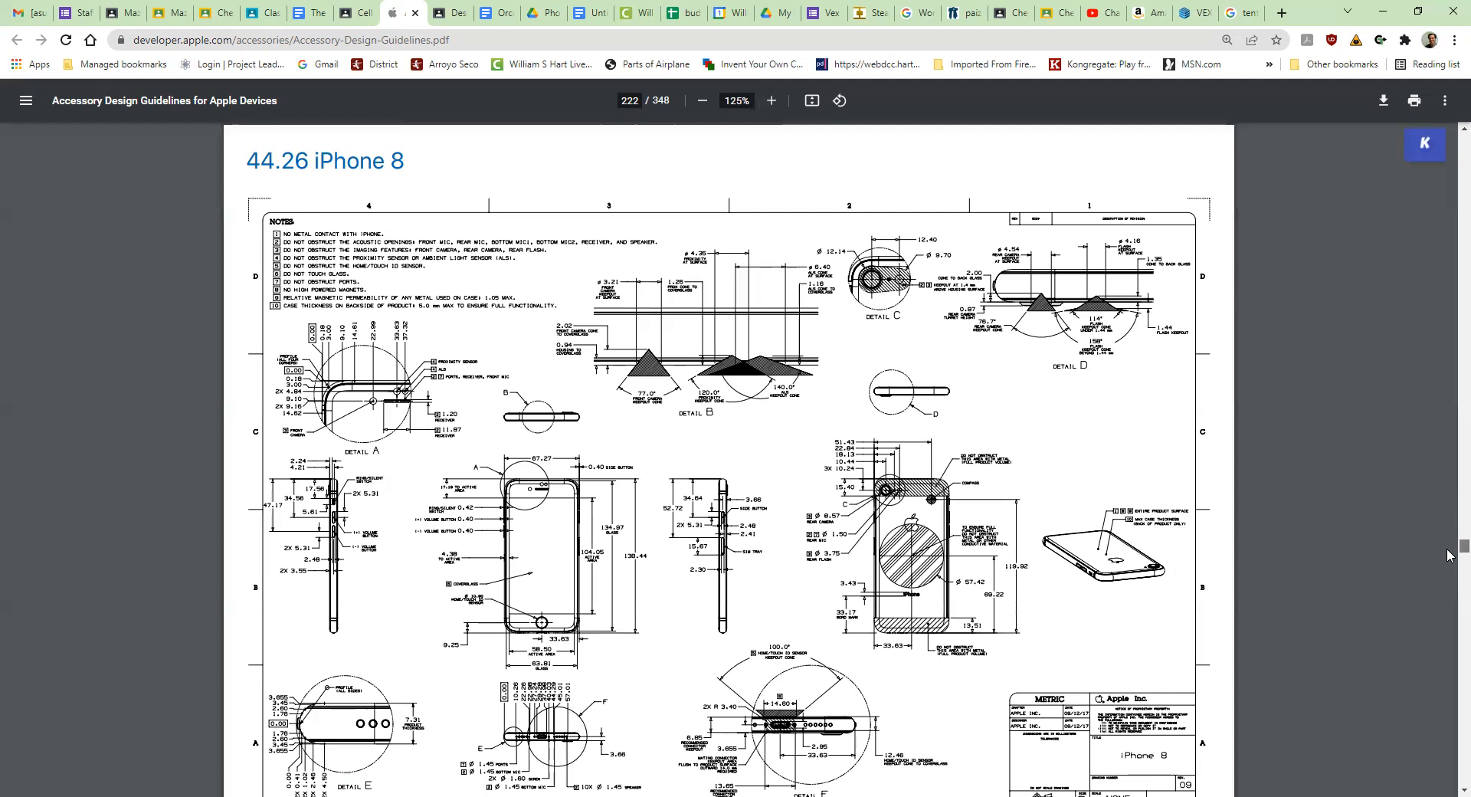
{"action": "scroll", "coordinate": [1450, 557], "scroll_direction": "down", "scroll_amount": 7}
{"action": "scroll", "coordinate": [950, 460], "scroll_direction": "up", "scroll_amount": 12}
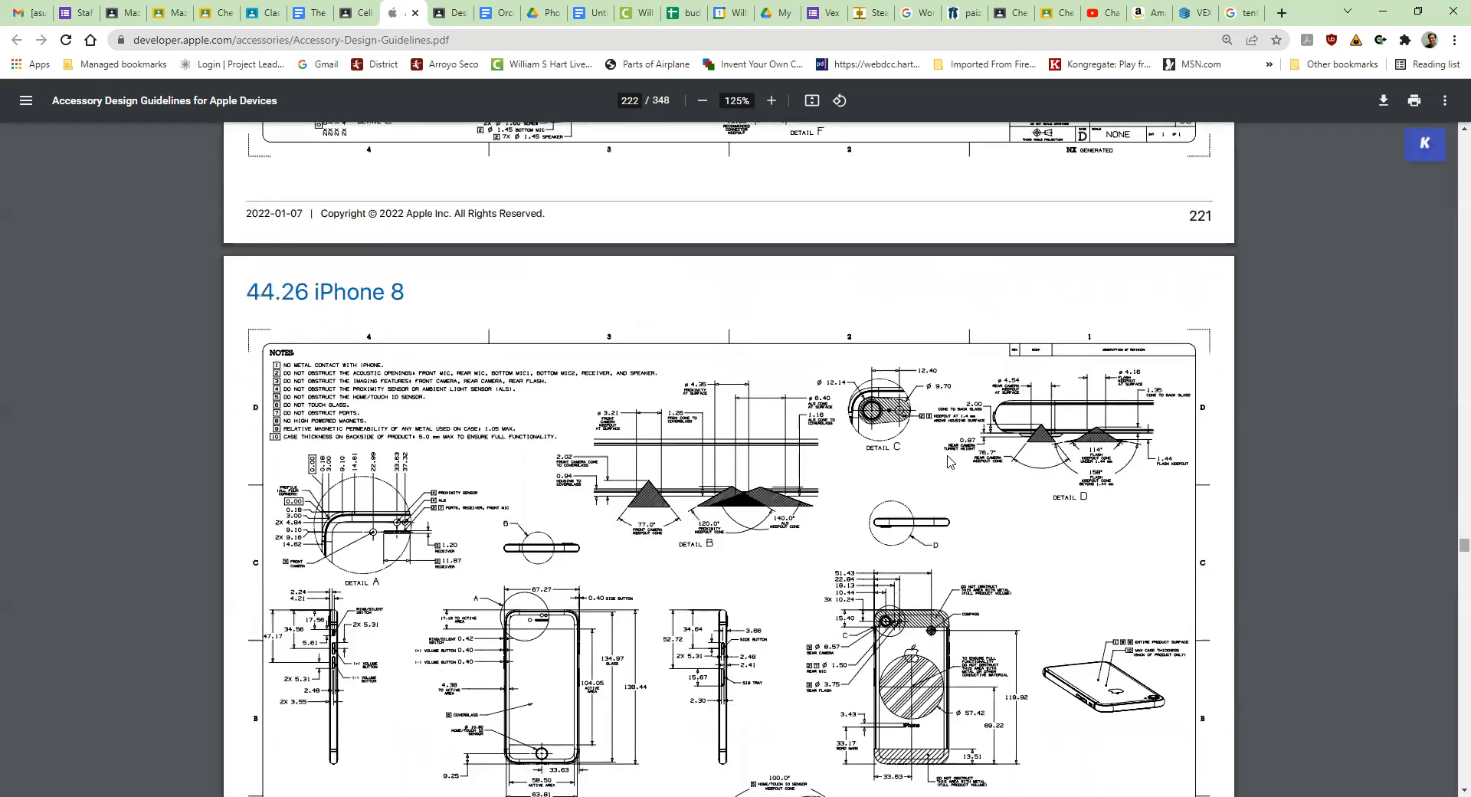
{"action": "scroll", "coordinate": [948, 460], "scroll_direction": "up", "scroll_amount": 3}
{"action": "scroll", "coordinate": [949, 460], "scroll_direction": "down", "scroll_amount": 5}
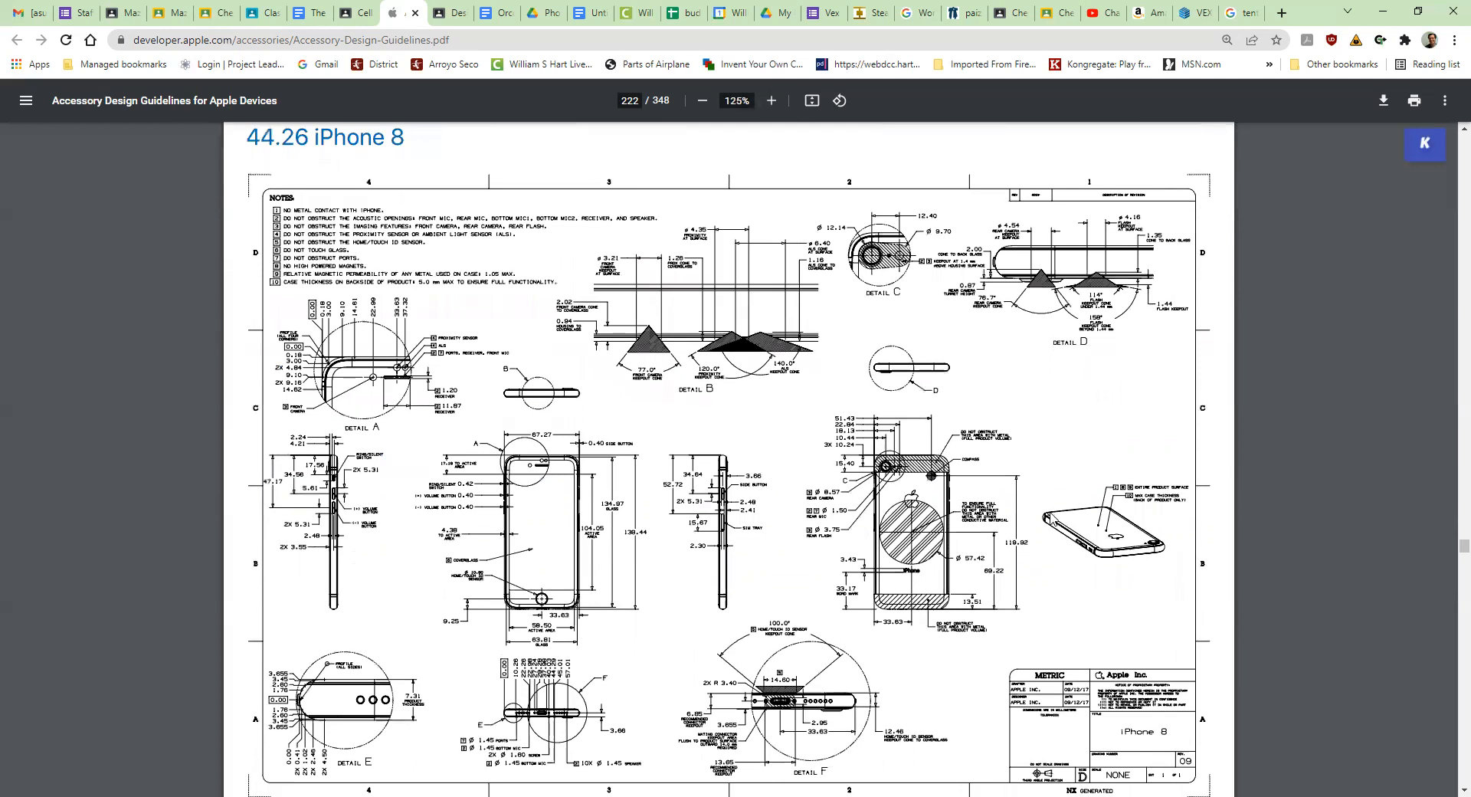
{"action": "scroll", "coordinate": [1051, 512], "scroll_direction": "down", "scroll_amount": 1}
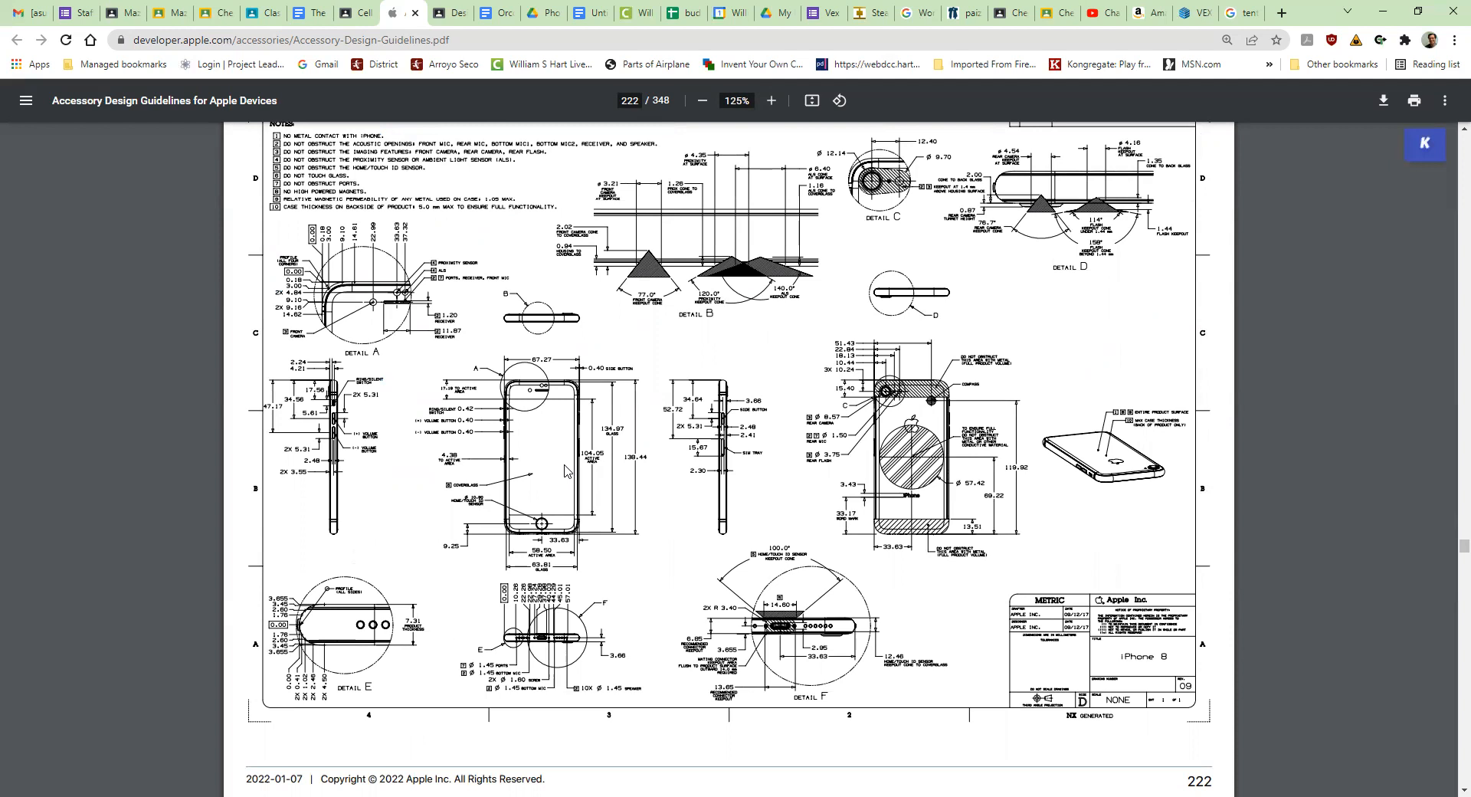
{"action": "scroll", "coordinate": [565, 471], "scroll_direction": "up", "scroll_amount": 2, "text": "ctrl"}
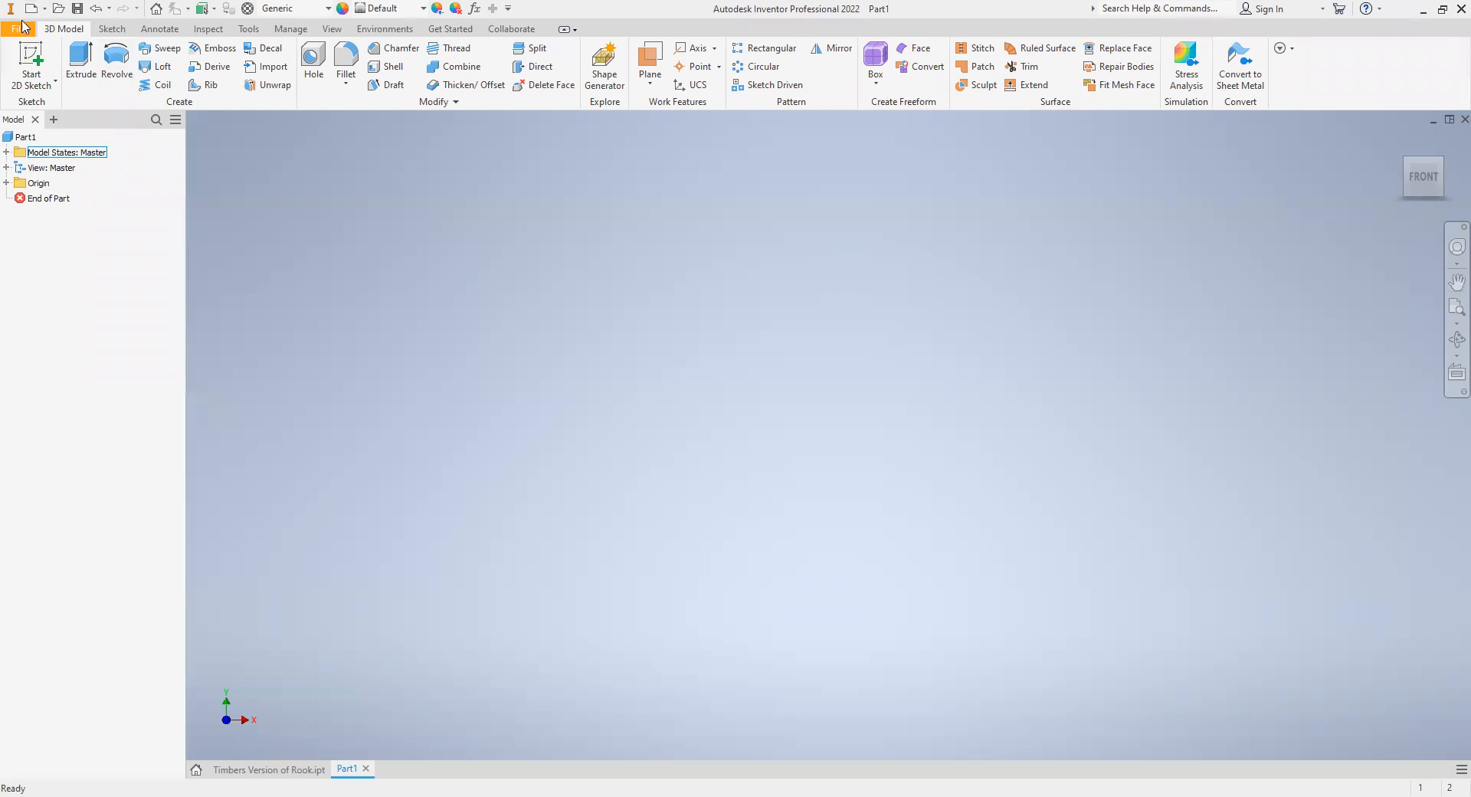
- Start a sketch on the front XY plane and draw a rectangle from the origin, 67.27 mm wide and 138.44 mm high
{"action": "left_click", "coordinate": [31, 55]}
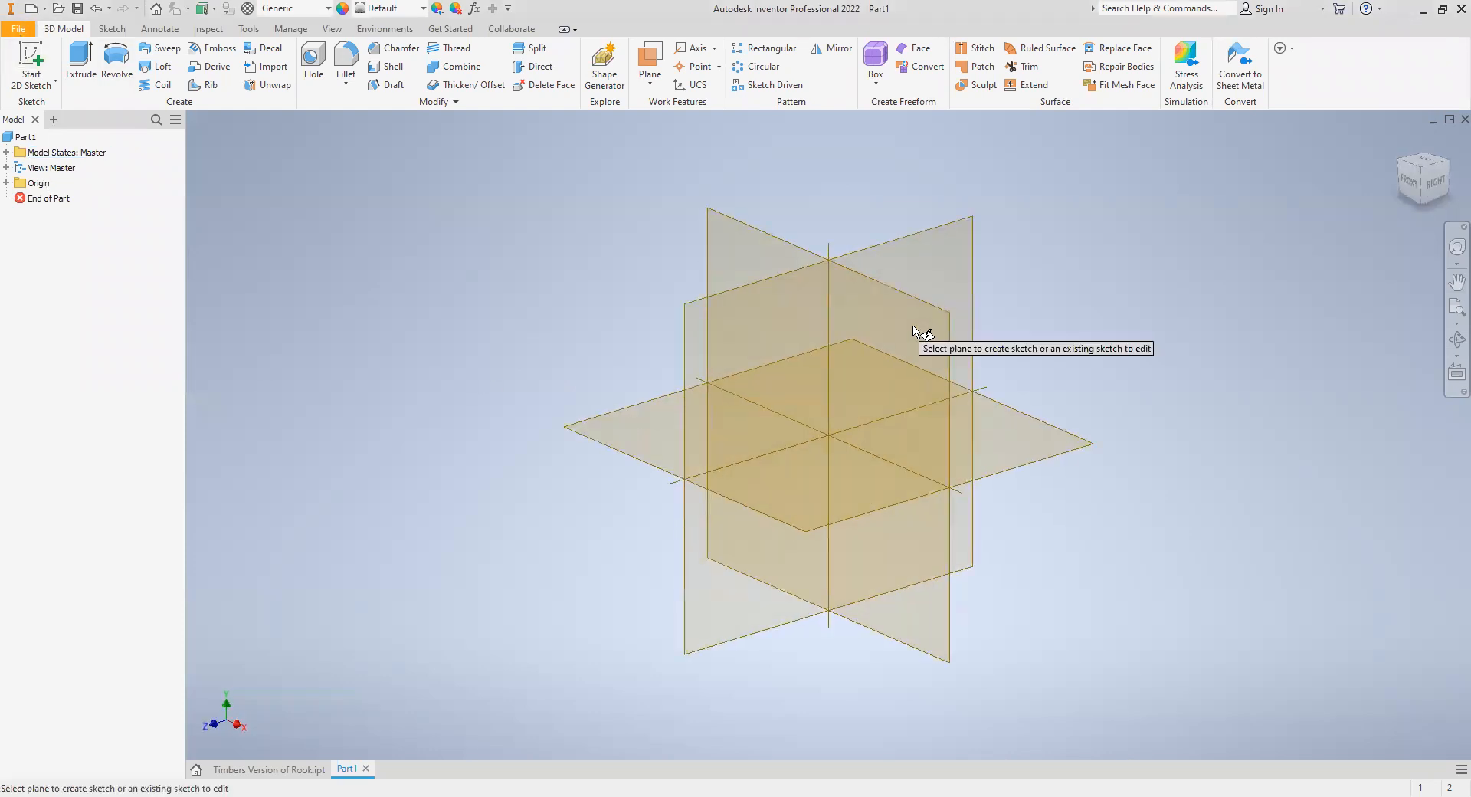
{"action": "left_click", "coordinate": [674, 316]}
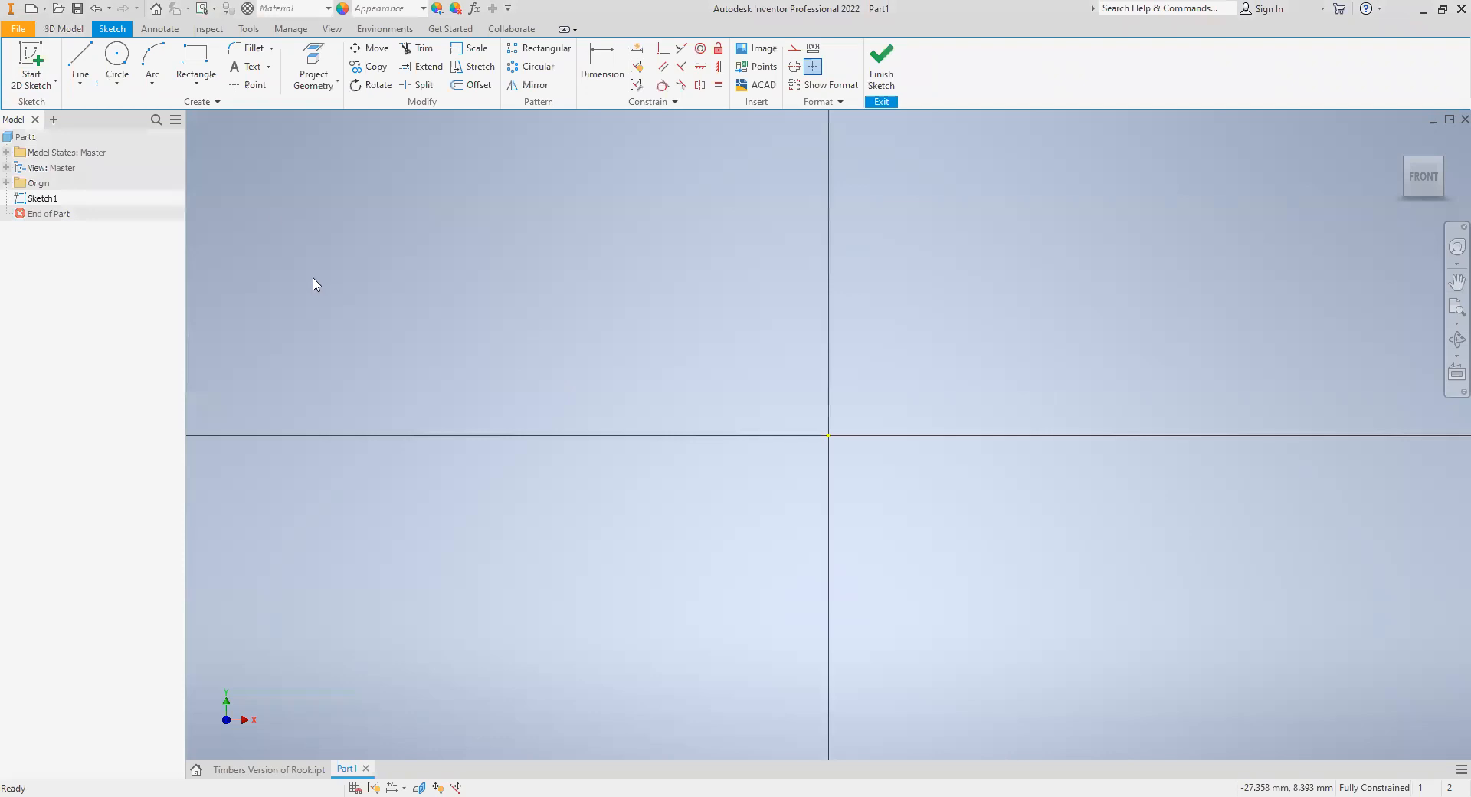
{"action": "left_click", "coordinate": [205, 66]}
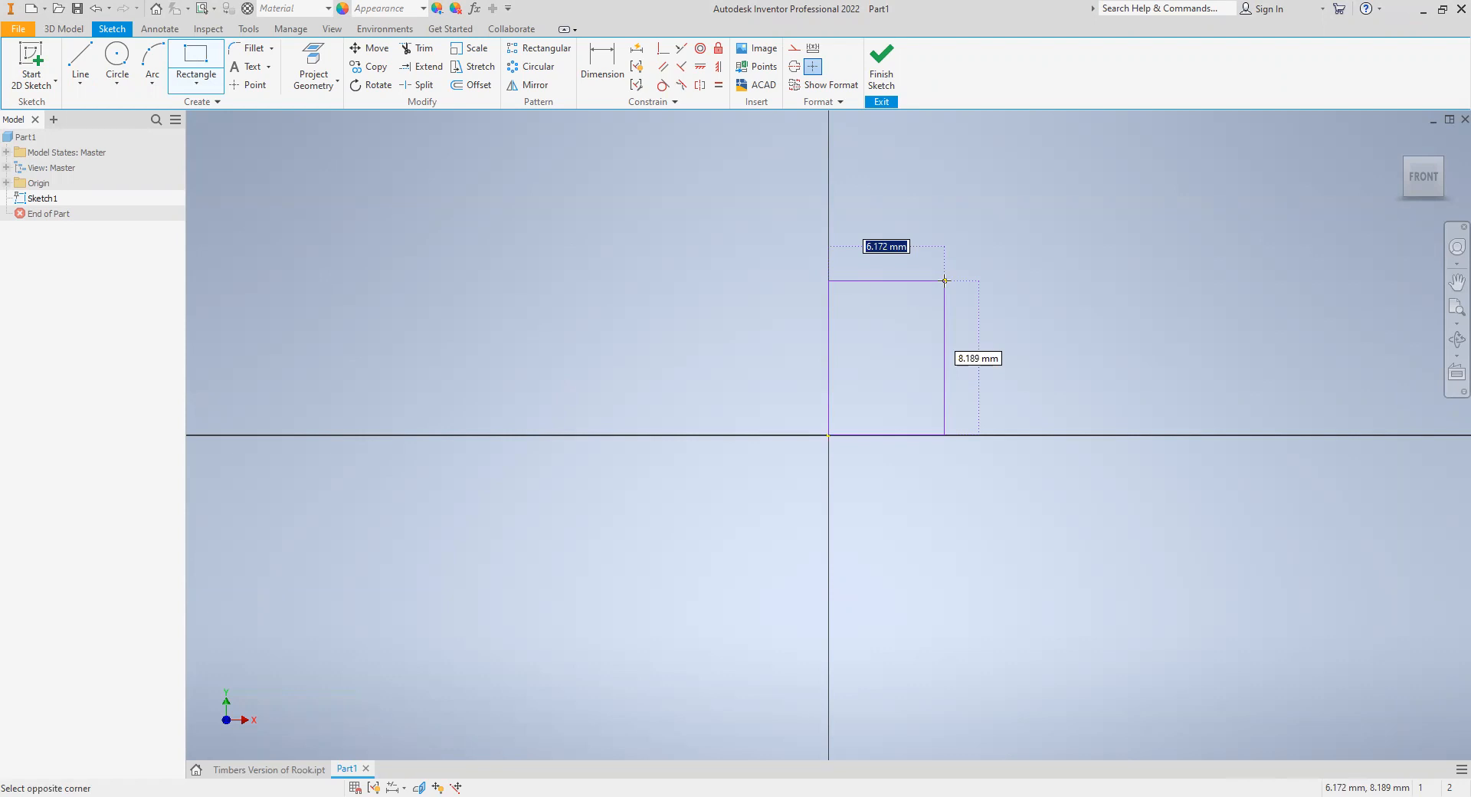
{"action": "type", "text": "67.27"}
{"action": "key", "text": "Tab"}
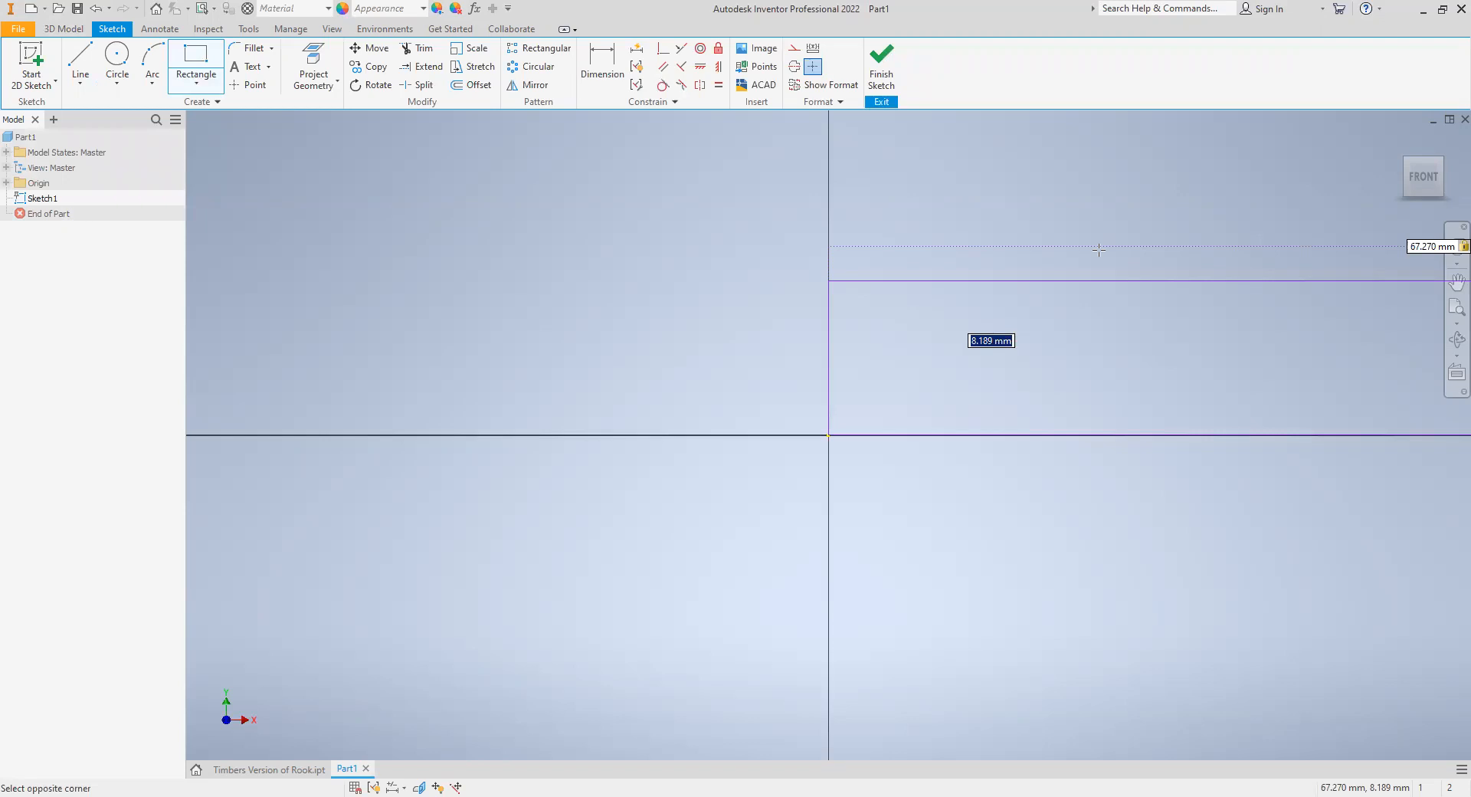
{"action": "type", "text": "138"}
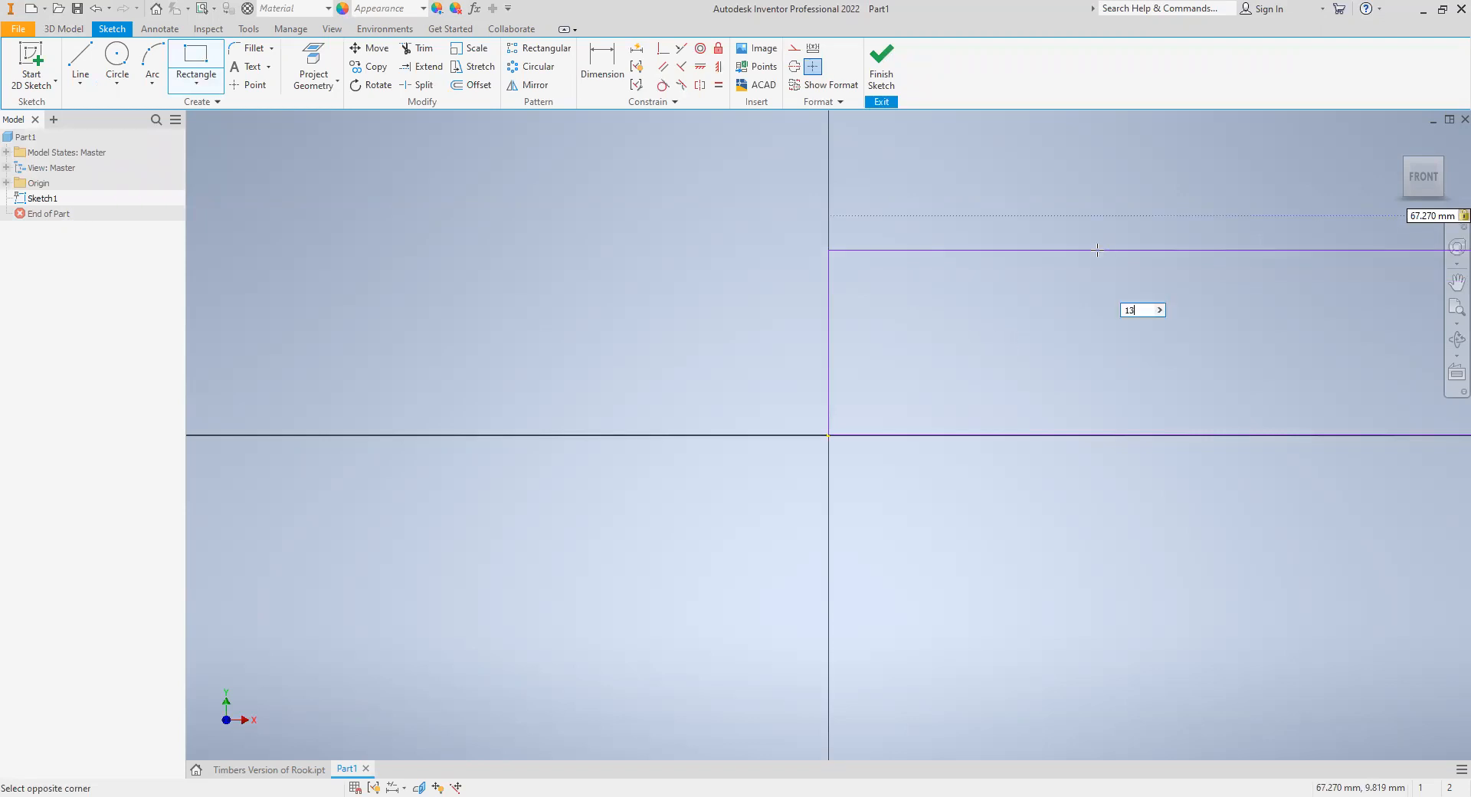
{"action": "type", "text": ".44"}
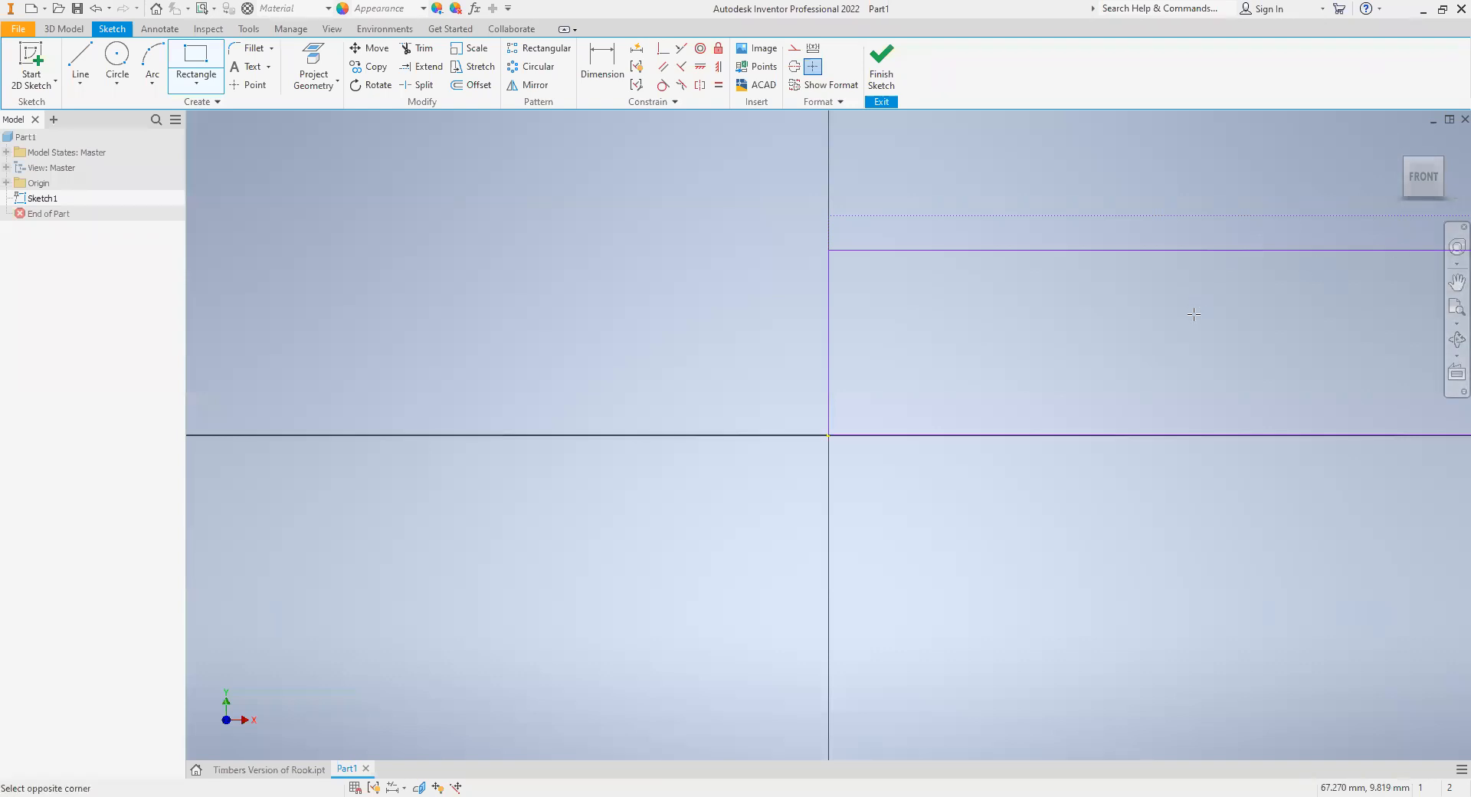
{"action": "left_click", "coordinate": [1450, 315]}
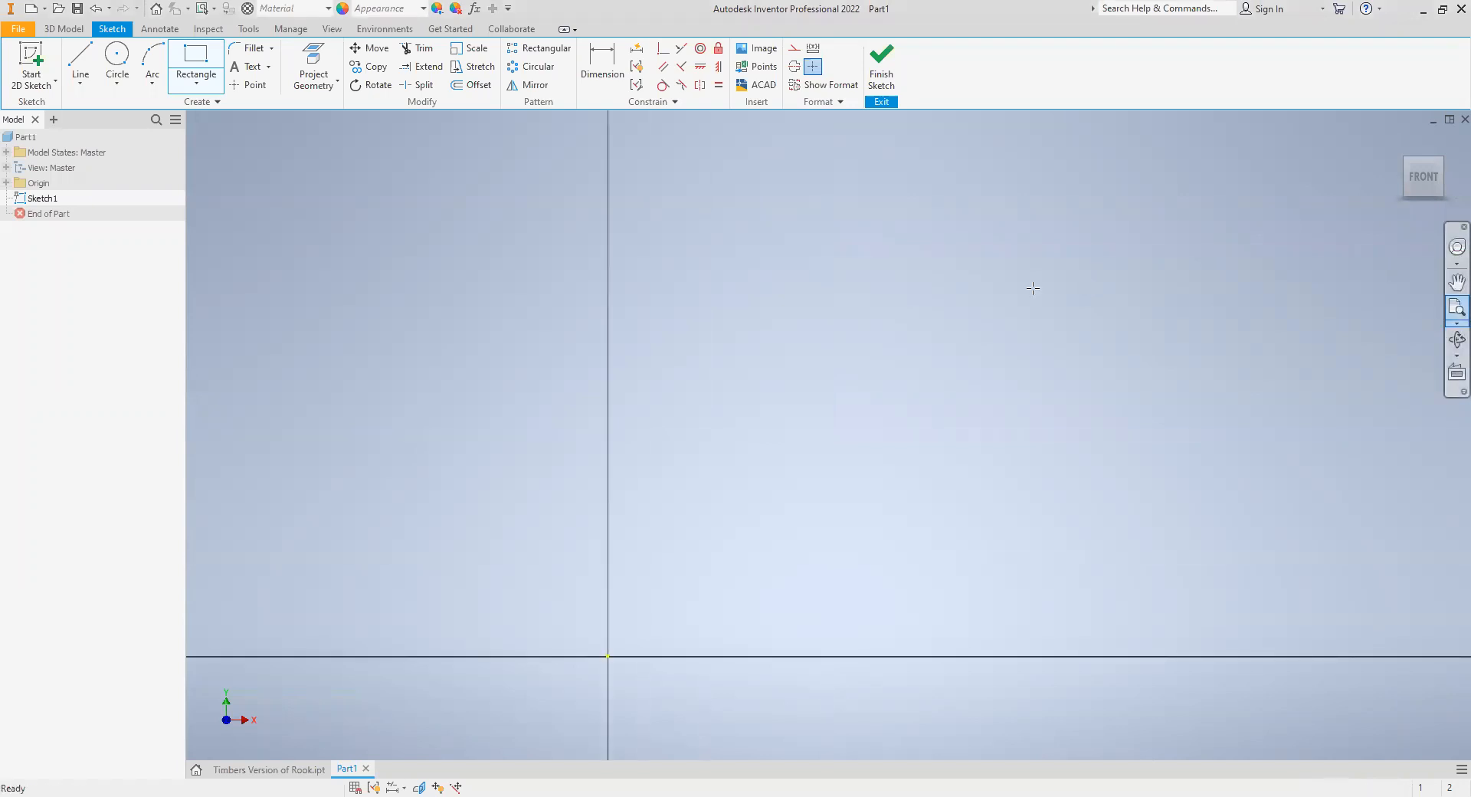
{"action": "scroll", "coordinate": [1200, 329], "scroll_direction": "up", "scroll_amount": 4}
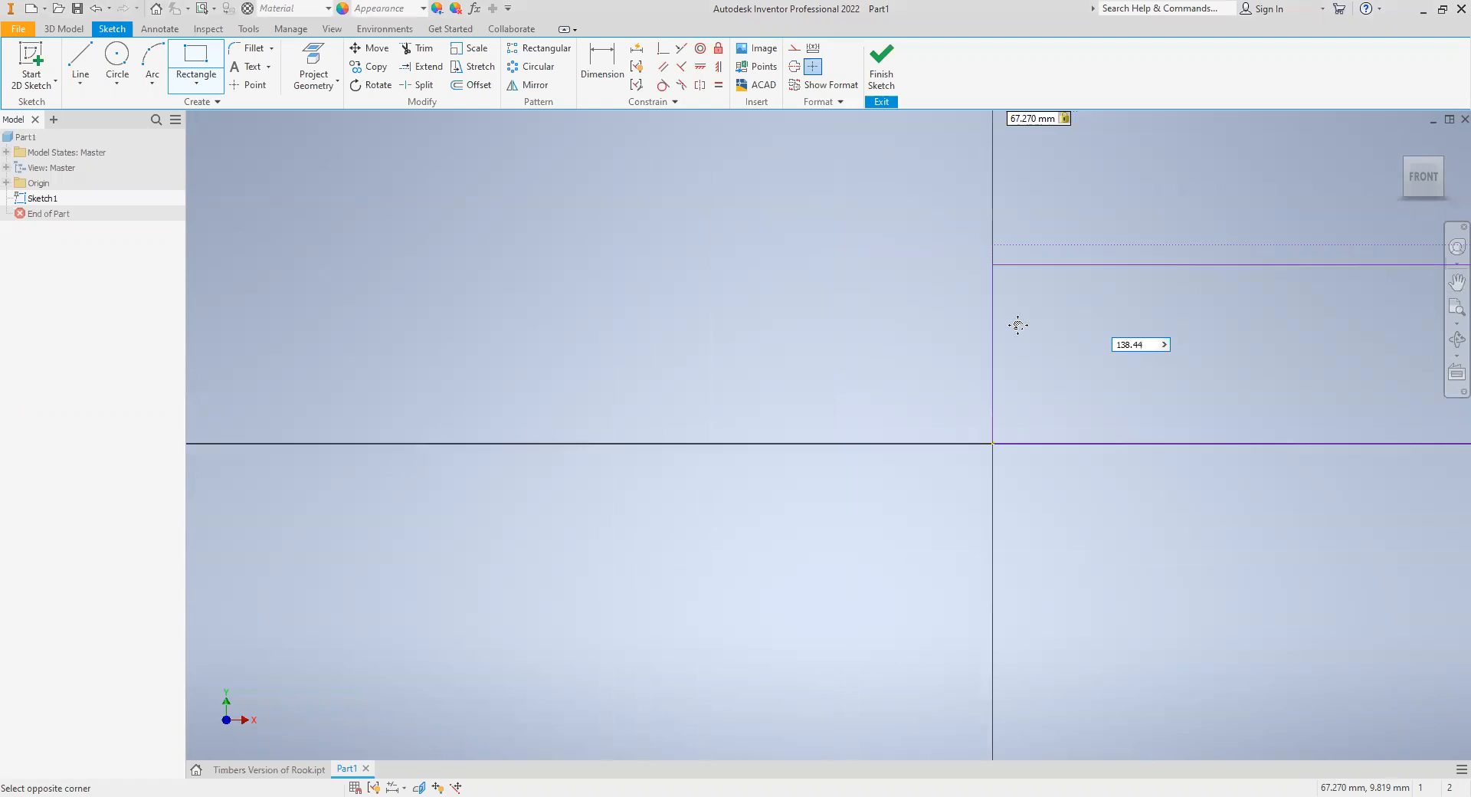
{"action": "middle_click_drag", "start_coordinate": [1017, 409], "coordinate": [541, 416]}
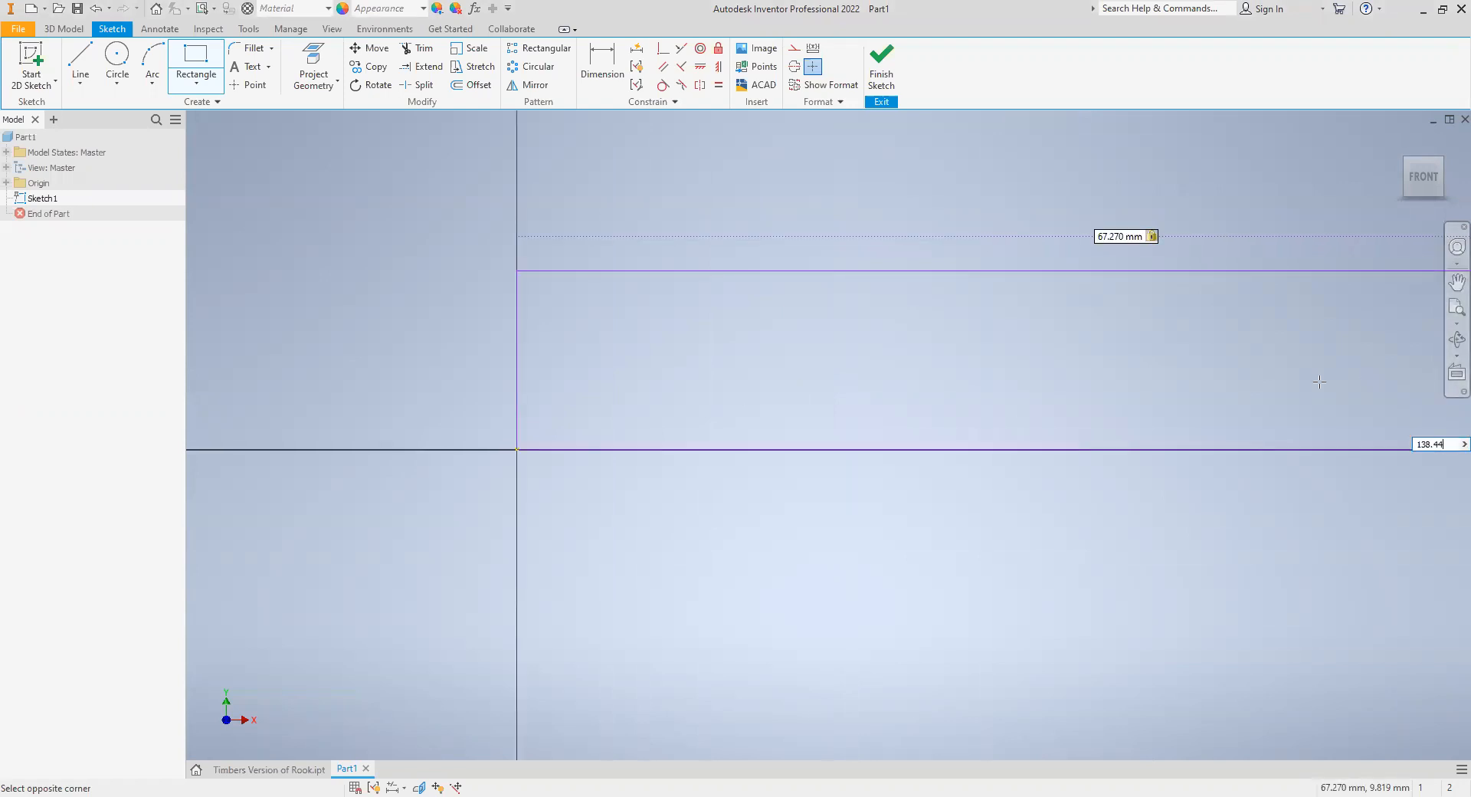
{"action": "key", "text": "Tab"}
{"action": "key", "text": "Return"}
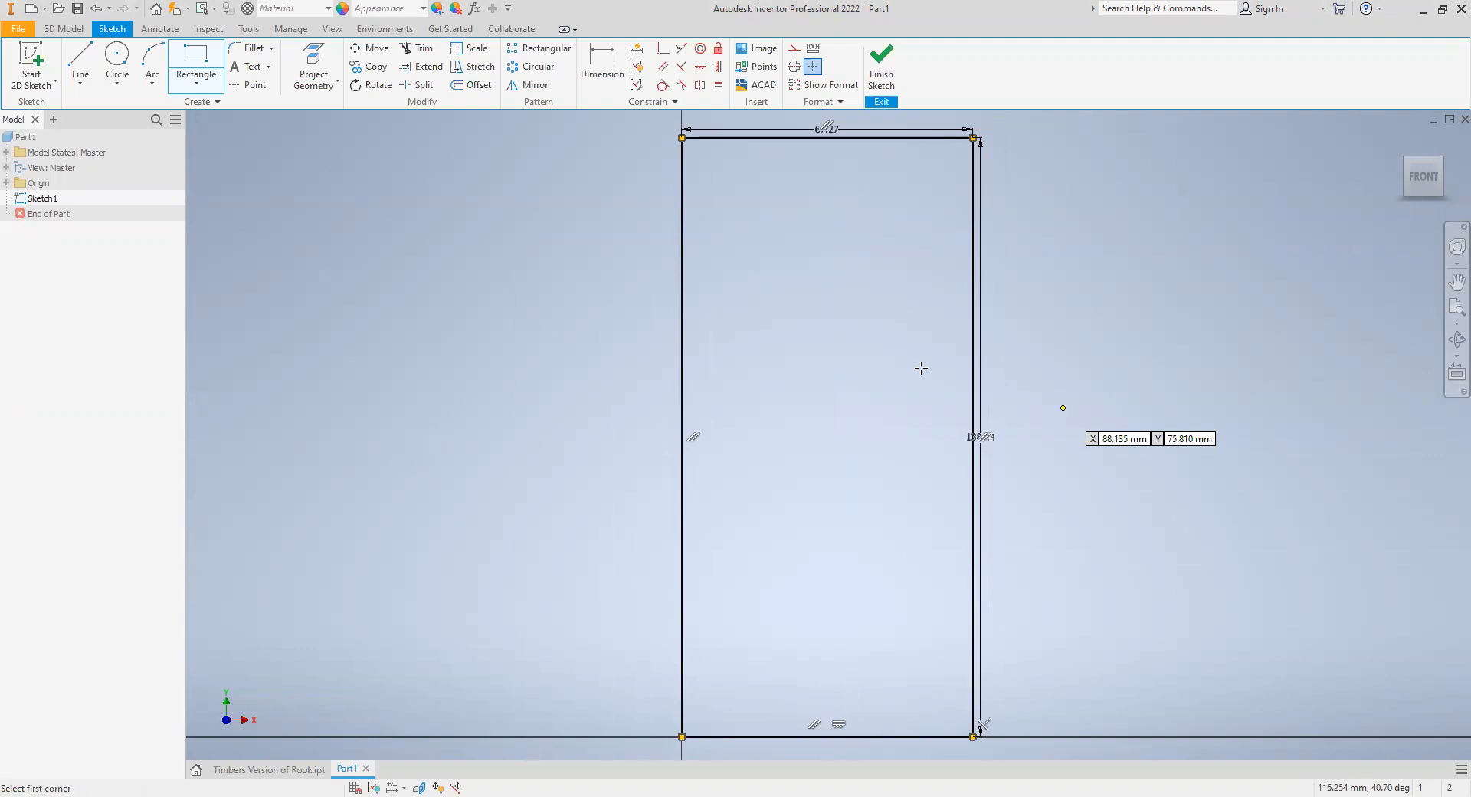
{"action": "key", "text": "Escape"}
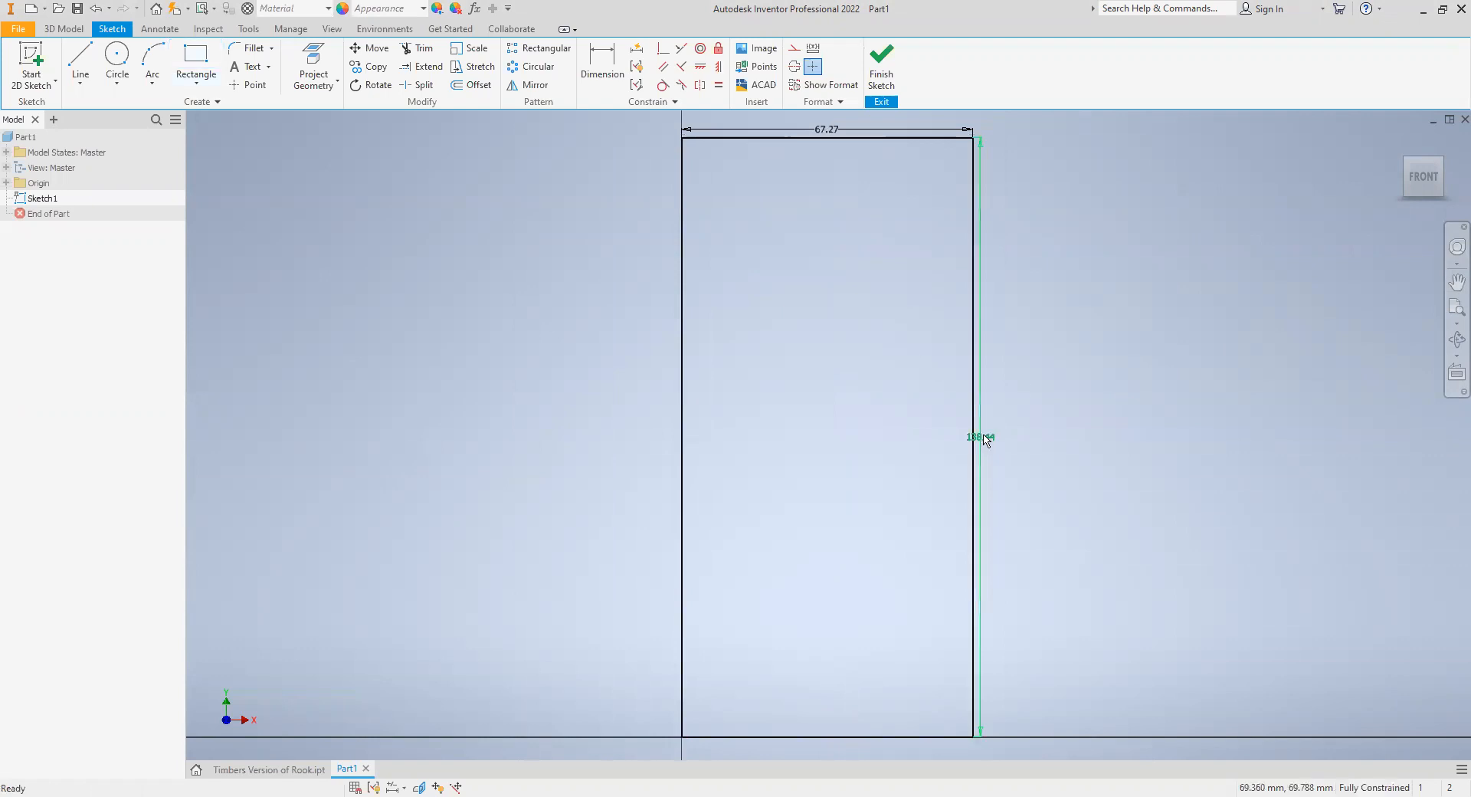
- Move both dimensions clear of the rectangle's edges and set its height to 138.44 mm + 5
{"action": "left_click_drag", "start_coordinate": [976, 438], "coordinate": [1002, 418]}
{"action": "left_click_drag", "start_coordinate": [835, 135], "coordinate": [835, 123]}
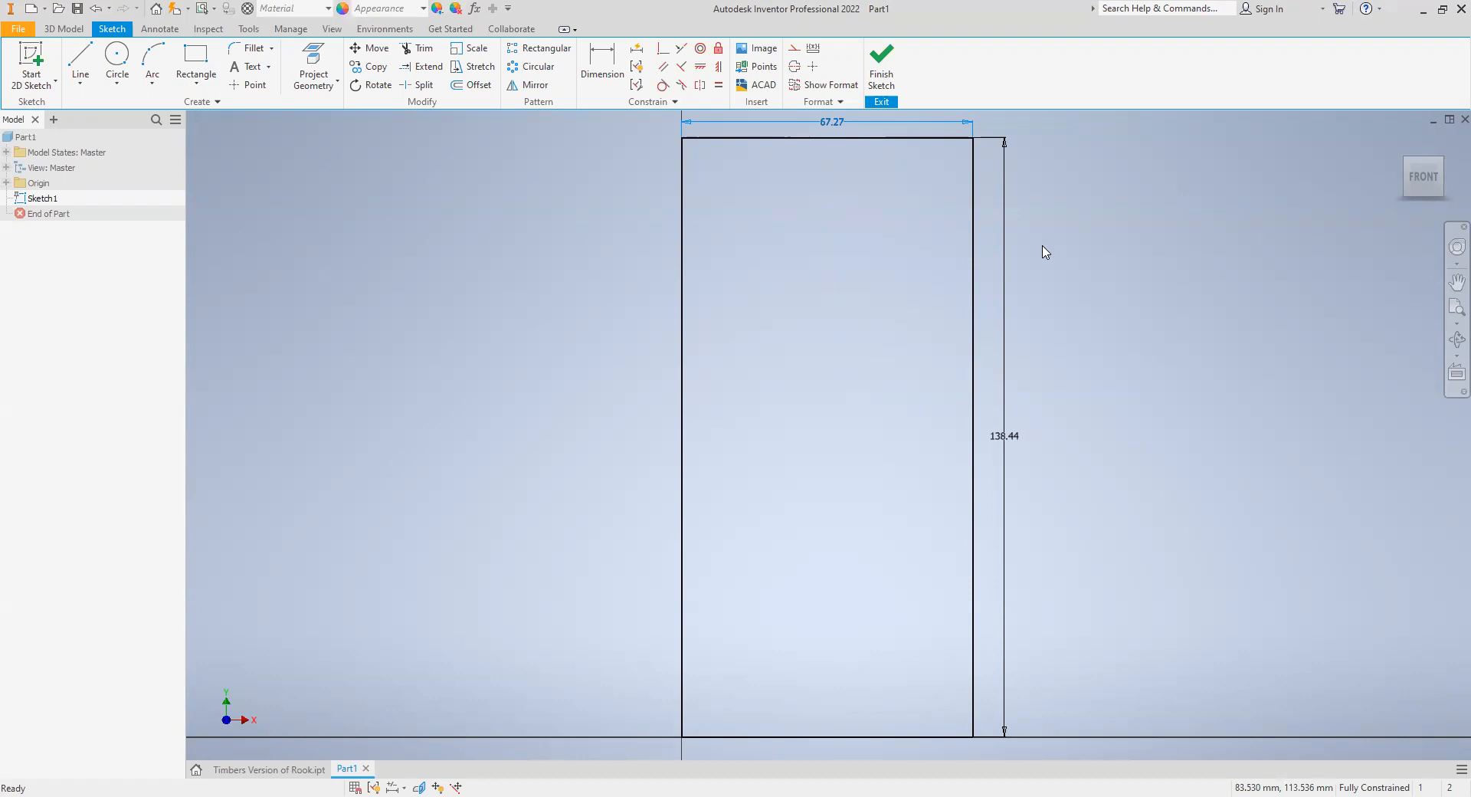
{"action": "double_click", "coordinate": [1000, 440]}
{"action": "left_click", "coordinate": [993, 496]}
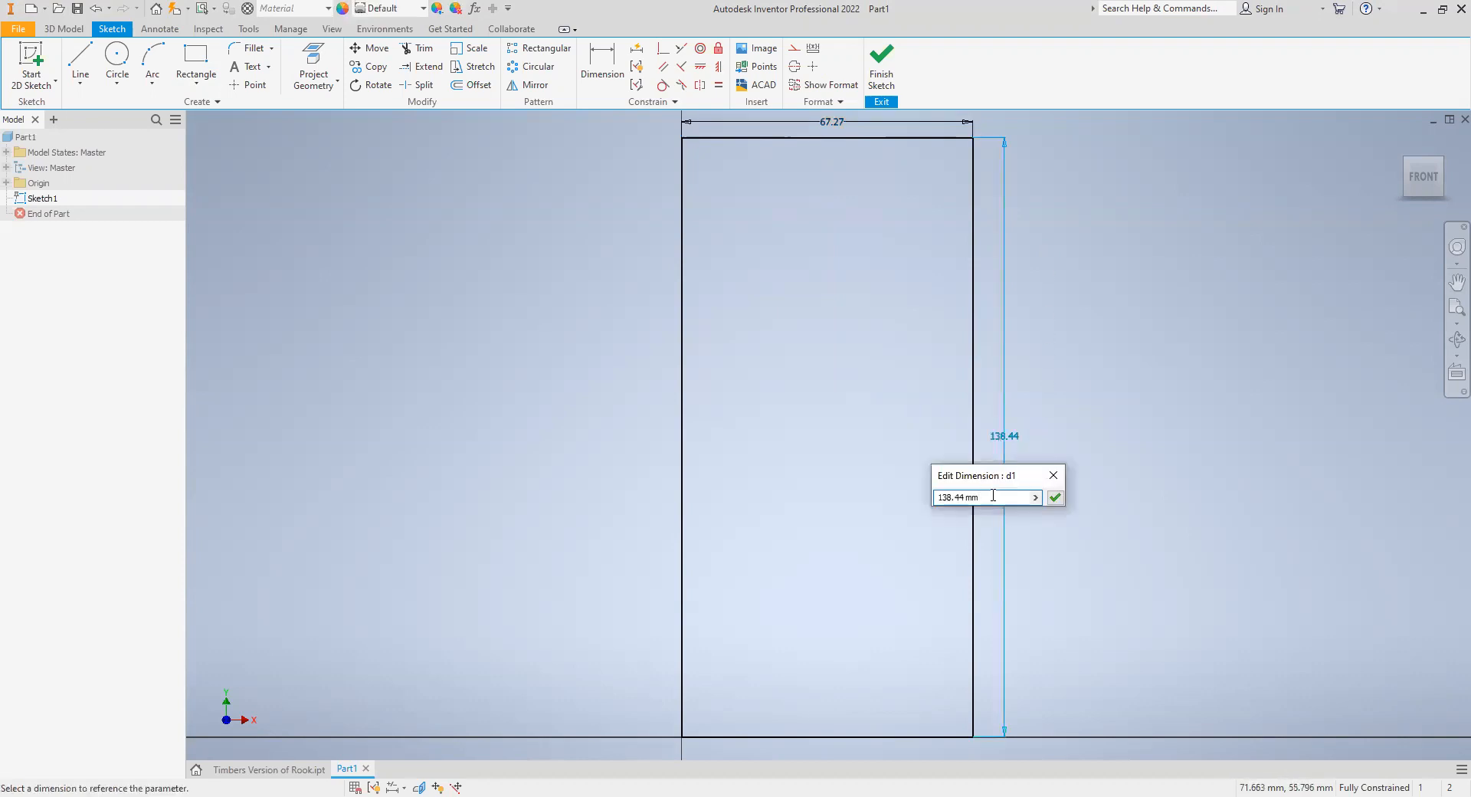
{"action": "type", "text": "+5mm"}
{"action": "key", "text": "BackSpace"}
{"action": "type", "text": "4"}
{"action": "key", "text": "BackSpace"}
{"action": "type", "text": "5"}
{"action": "left_click", "coordinate": [1055, 497]}
- Set the rectangle's width to 67.27 mm + 5
{"action": "middle_click_drag", "start_coordinate": [853, 270], "coordinate": [830, 373]}
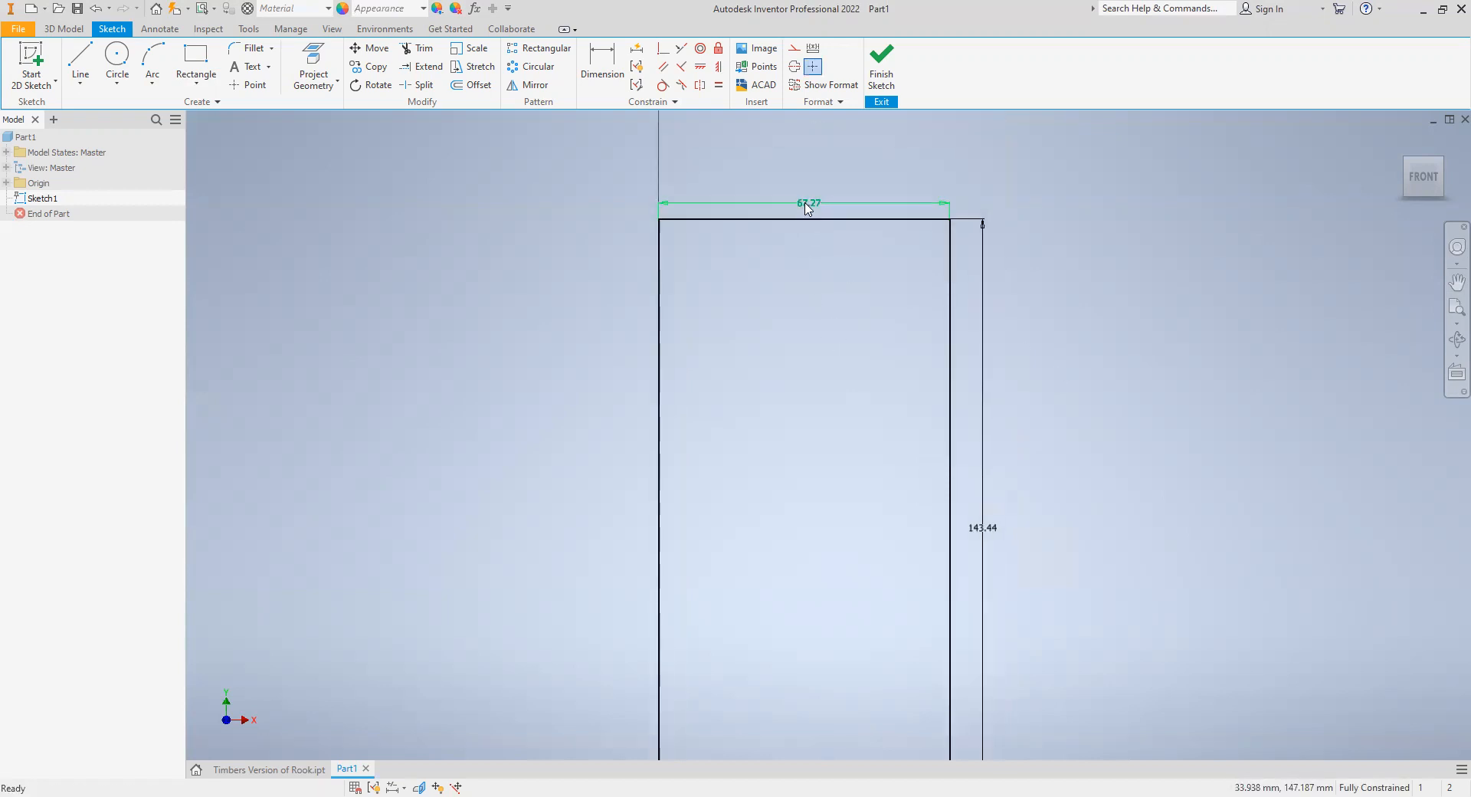
{"action": "double_click", "coordinate": [807, 207]}
{"action": "left_click", "coordinate": [801, 265]}
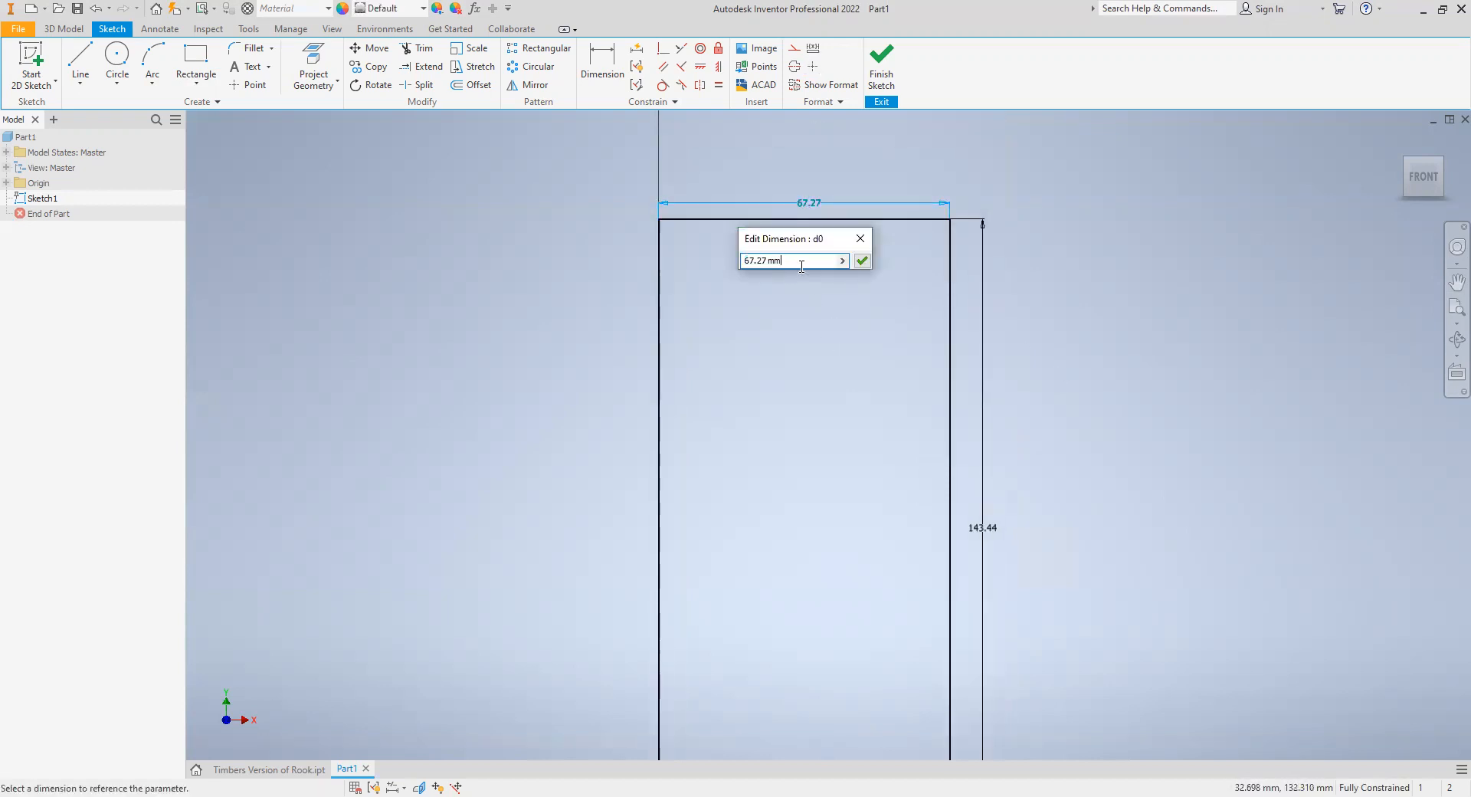
{"action": "type", "text": "+5"}
{"action": "key", "text": "Return"}
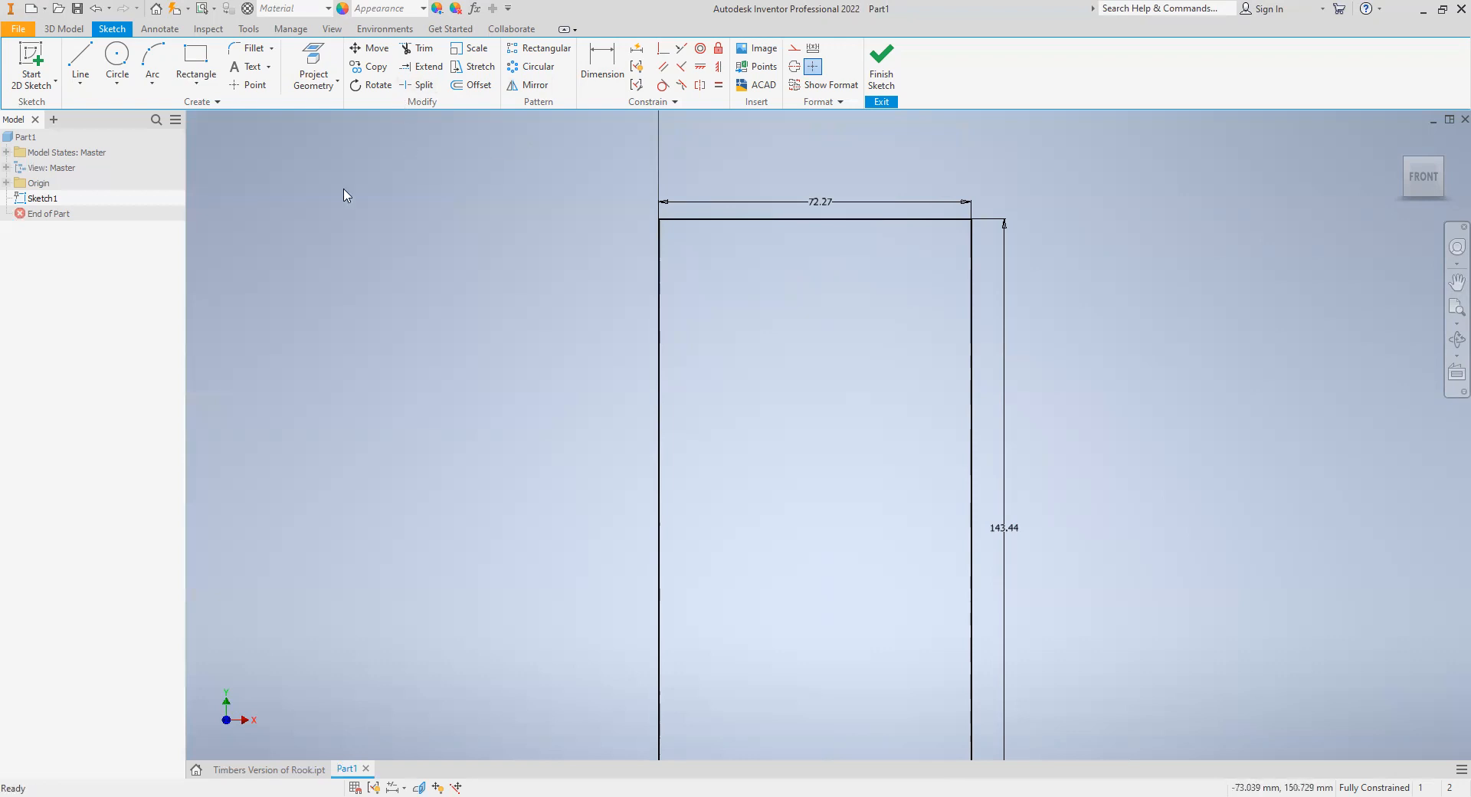
- Round all four corners of the rectangle with 9.5 mm fillets and finish the sketch
{"action": "left_click", "coordinate": [229, 53]}
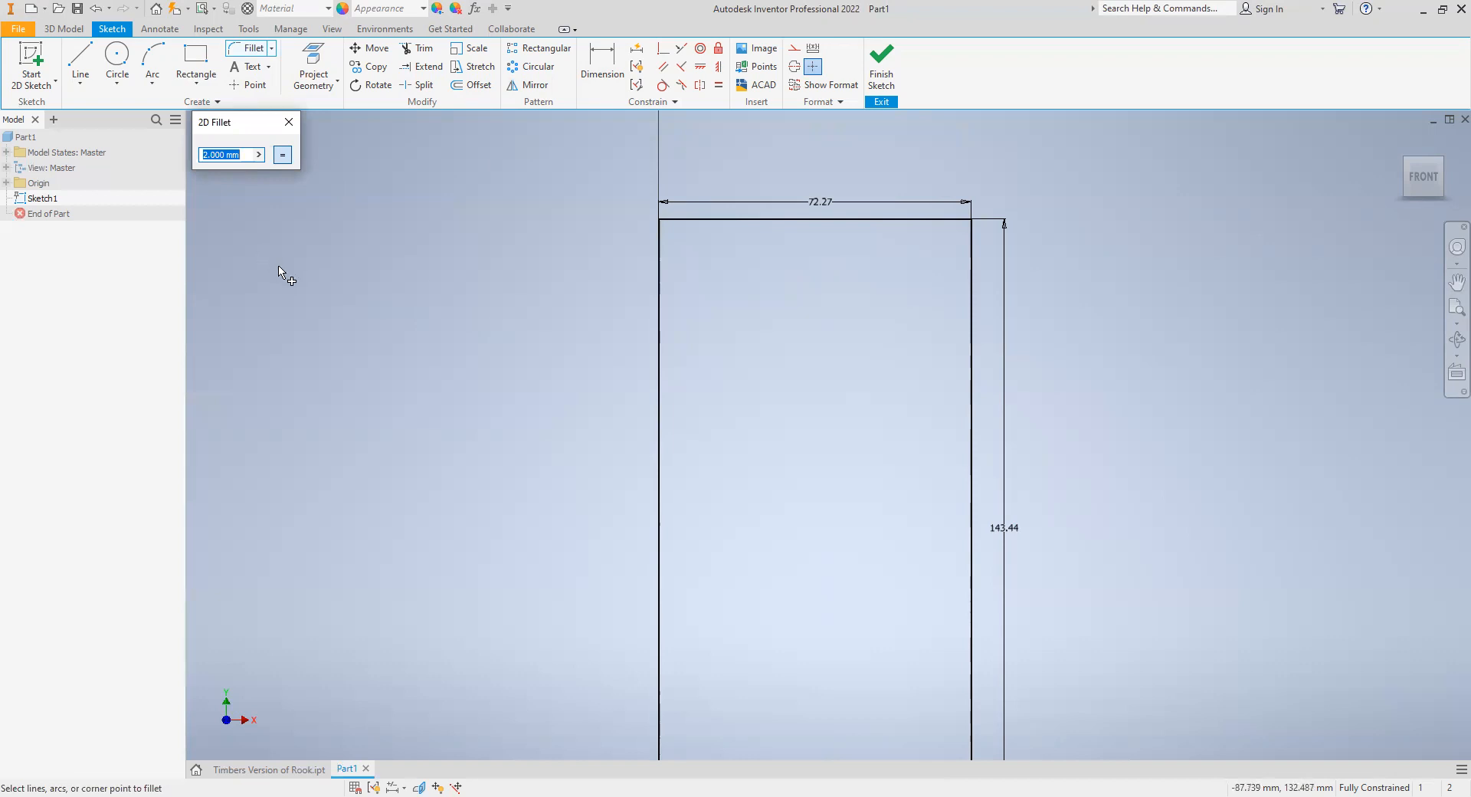
{"action": "type", "text": "9.5"}
{"action": "left_click", "coordinate": [681, 220]}
{"action": "left_click", "coordinate": [659, 245]}
{"action": "left_click", "coordinate": [903, 220]}
{"action": "left_click", "coordinate": [971, 276]}
{"action": "middle_click_drag", "start_coordinate": [797, 400], "coordinate": [735, 208]}
{"action": "left_click", "coordinate": [602, 603]}
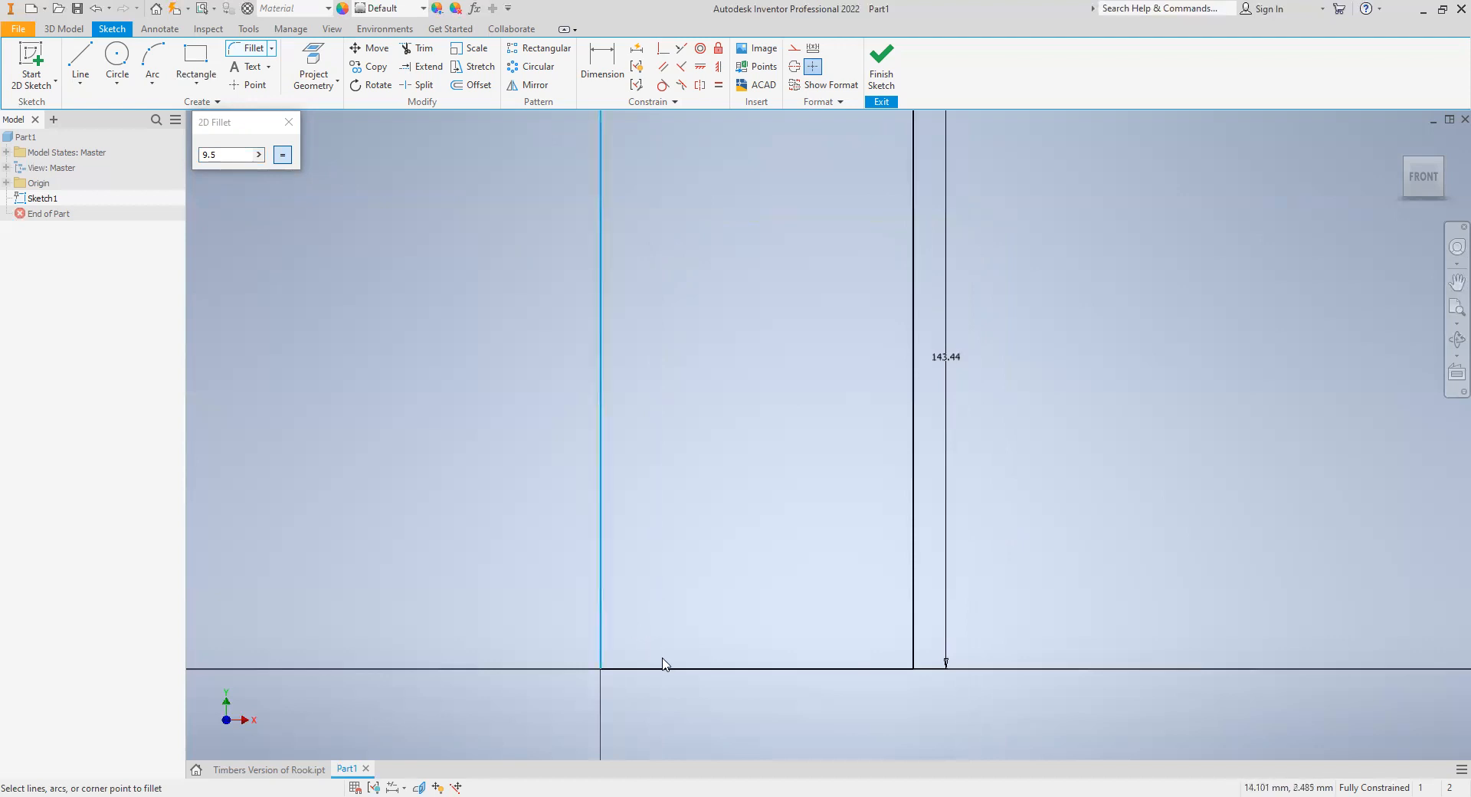
{"action": "left_click", "coordinate": [669, 670]}
{"action": "left_click", "coordinate": [912, 629]}
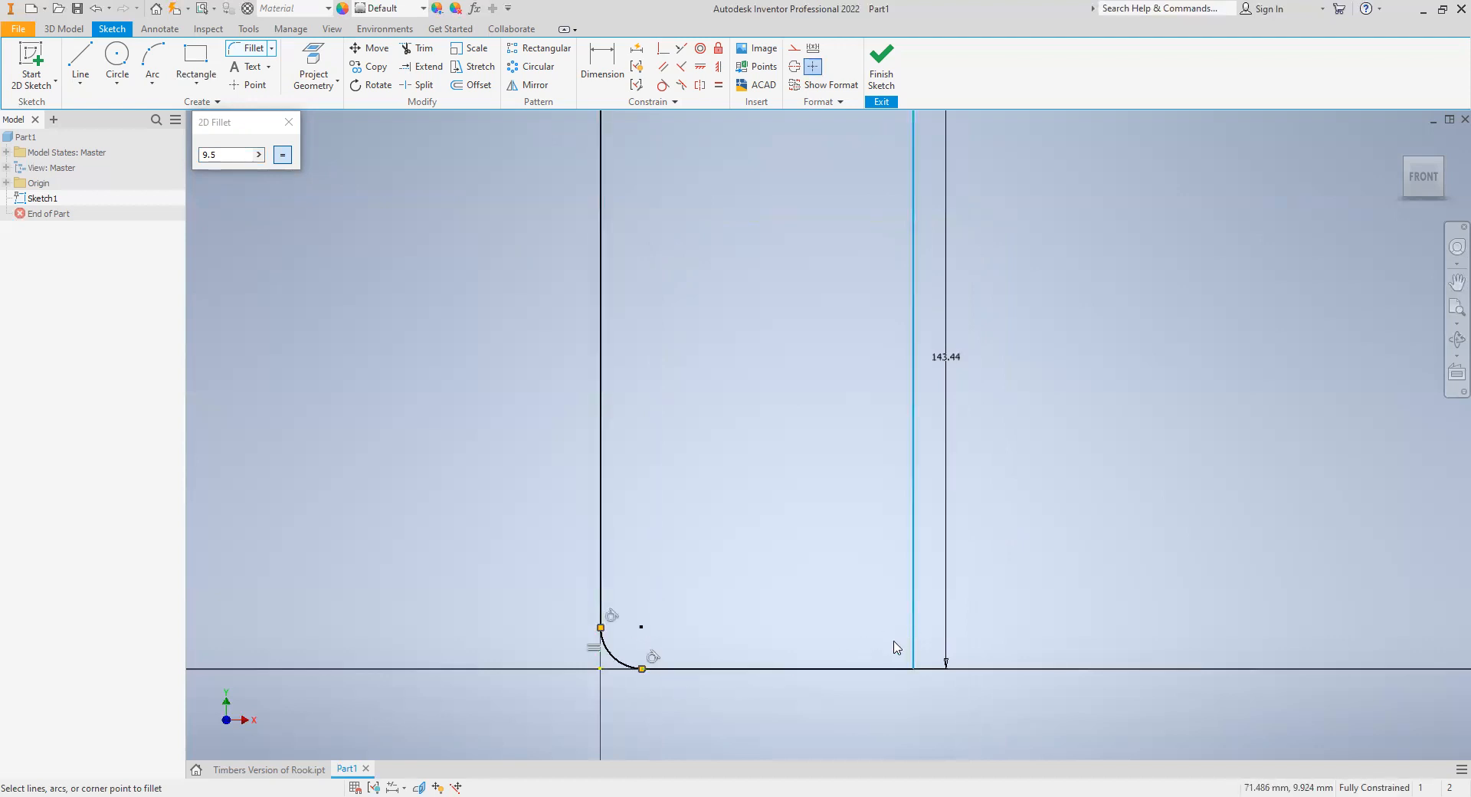
{"action": "left_click", "coordinate": [881, 669]}
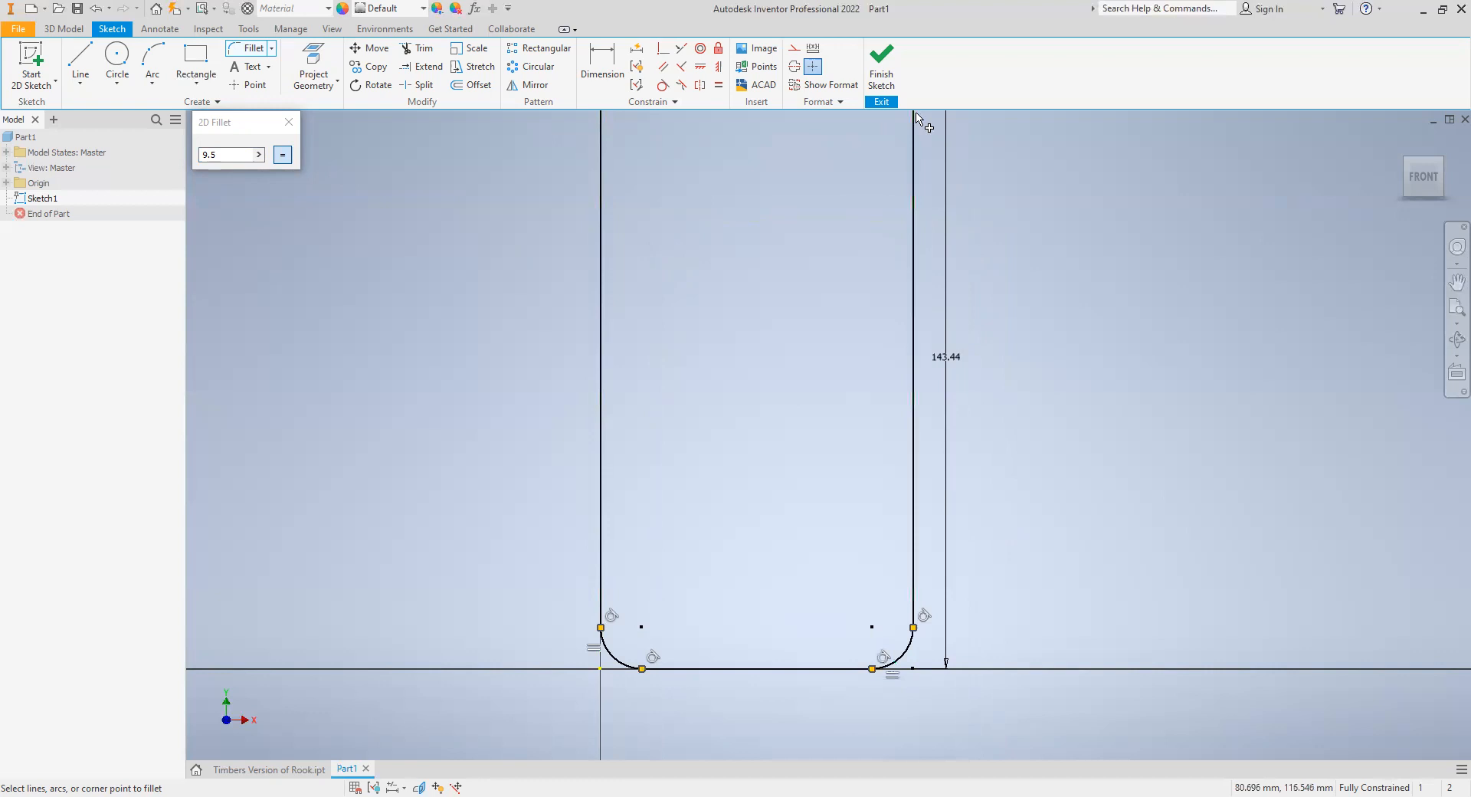
{"action": "left_click", "coordinate": [883, 69]}
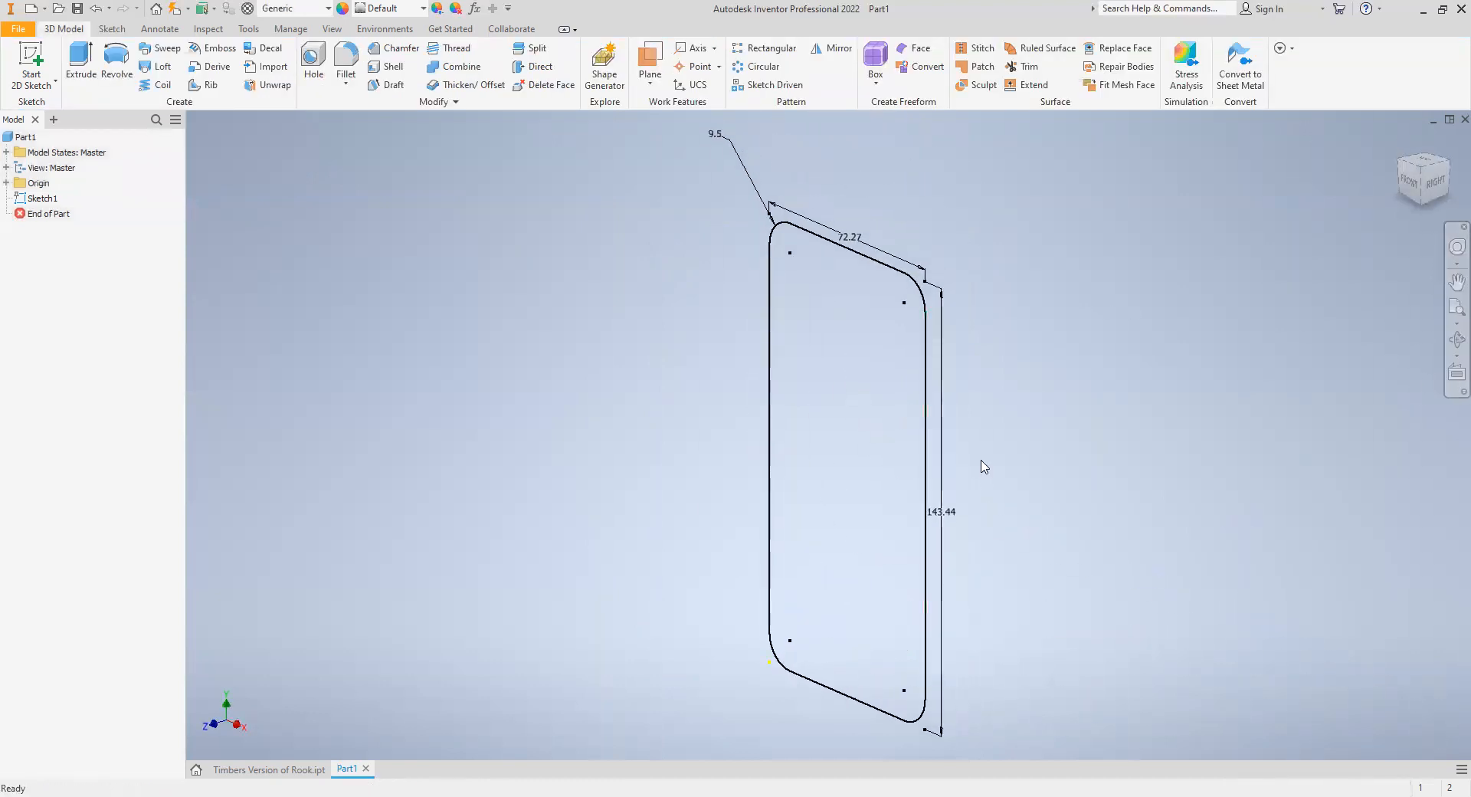
- Extrude the rounded rectangle profile 2 mm to form the case's back plate
{"action": "left_click", "coordinate": [81, 61]}
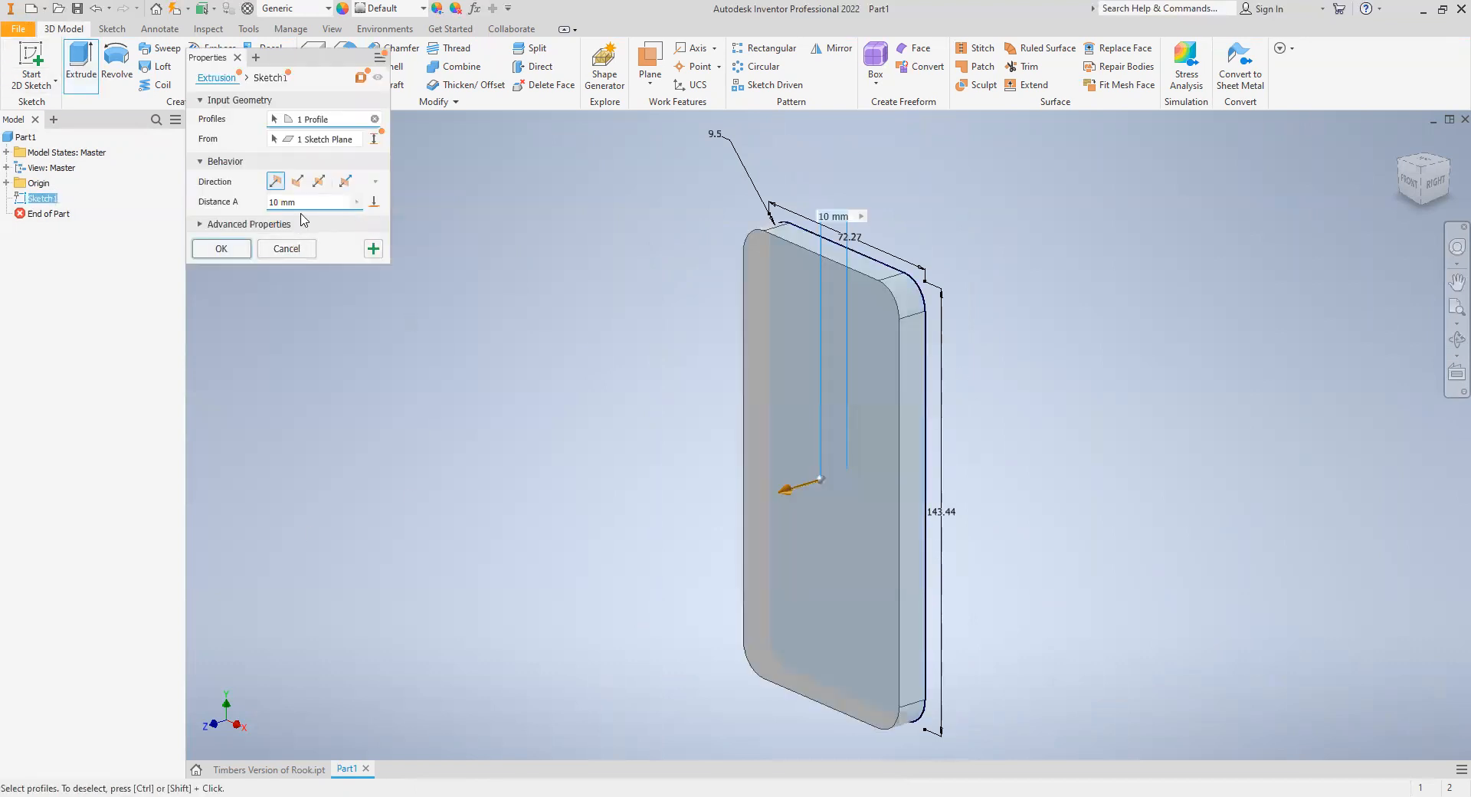
{"action": "left_click", "coordinate": [311, 203]}
{"action": "type", "text": "2"}
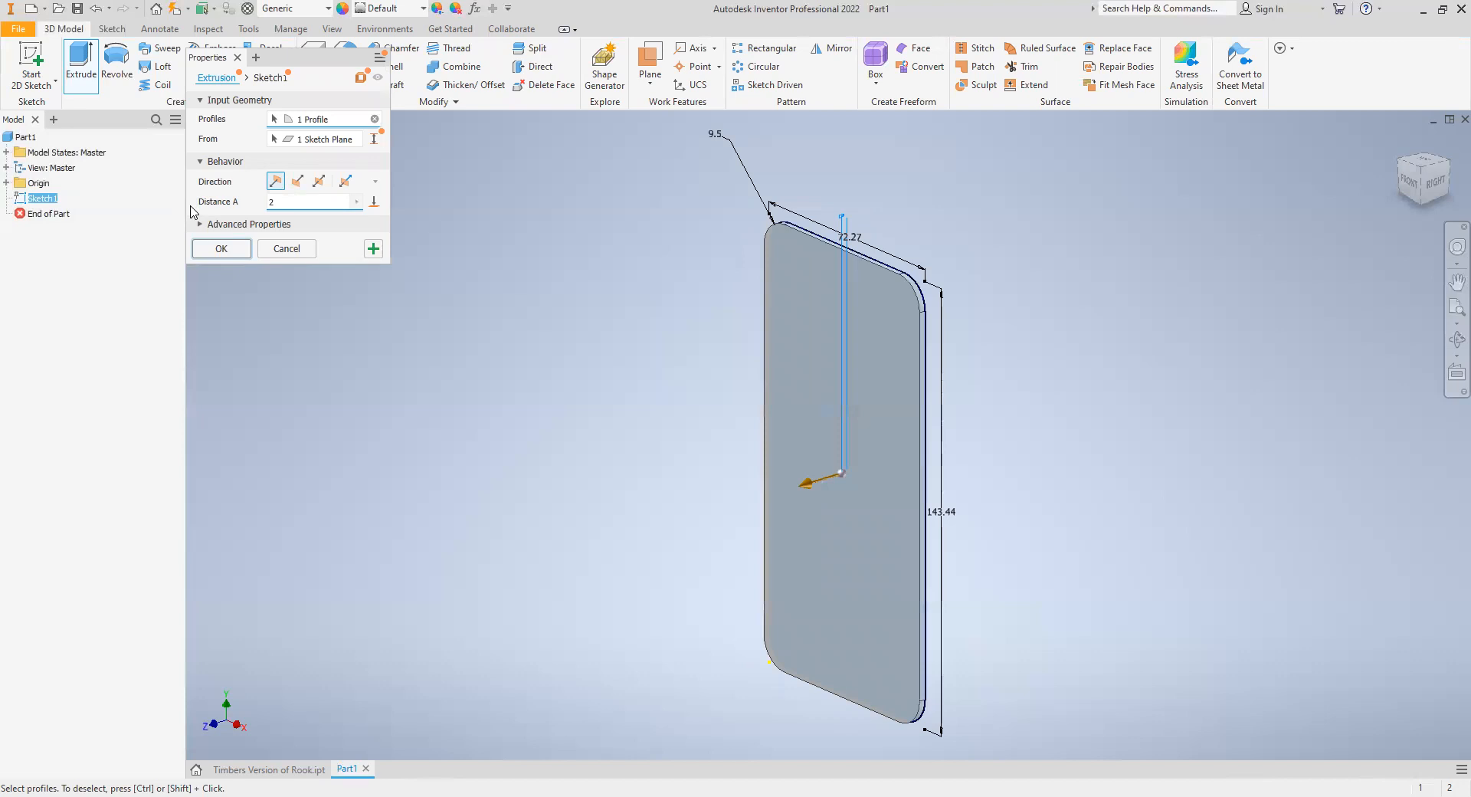
{"action": "key", "text": "Return"}
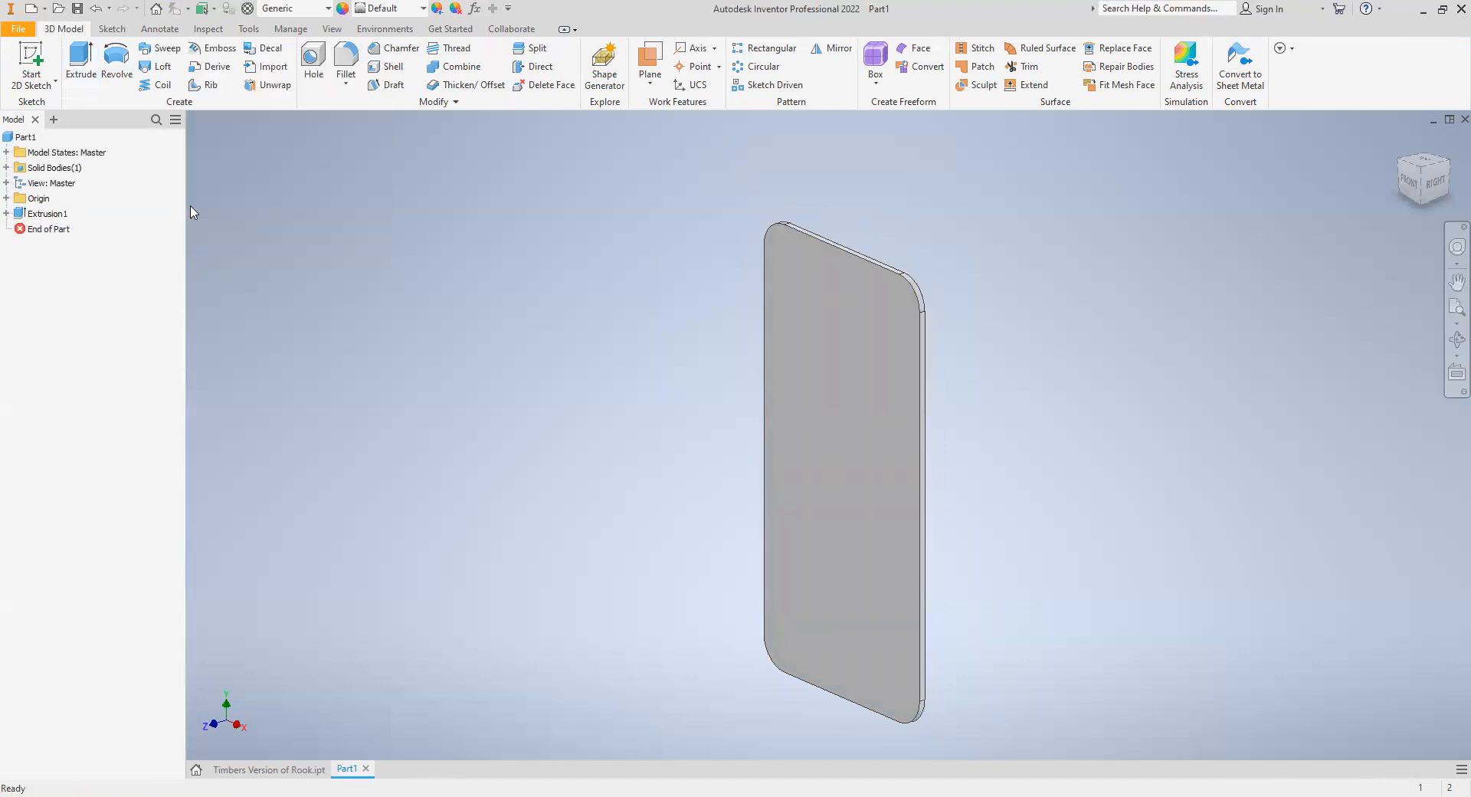
- Start a sketch on the plate's front face and project the face's outline into it
{"action": "left_click", "coordinate": [27, 68]}
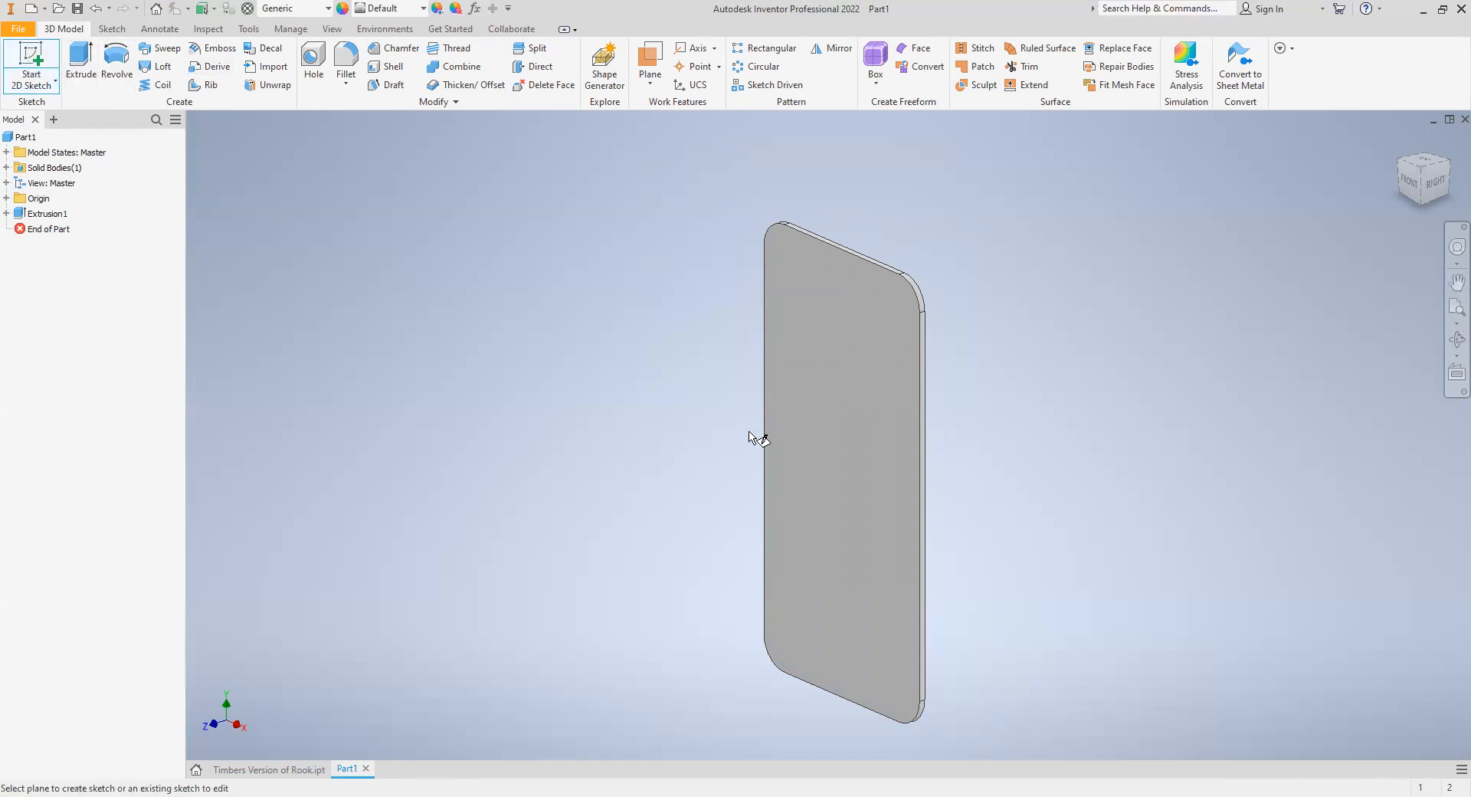
{"action": "left_click", "coordinate": [856, 433]}
{"action": "mouse_move", "coordinate": [859, 367]}
{"action": "middle_mouse_down"}
{"action": "mouse_move", "coordinate": [778, 422]}
{"action": "mouse_move", "coordinate": [699, 543]}
{"action": "middle_mouse_up"}
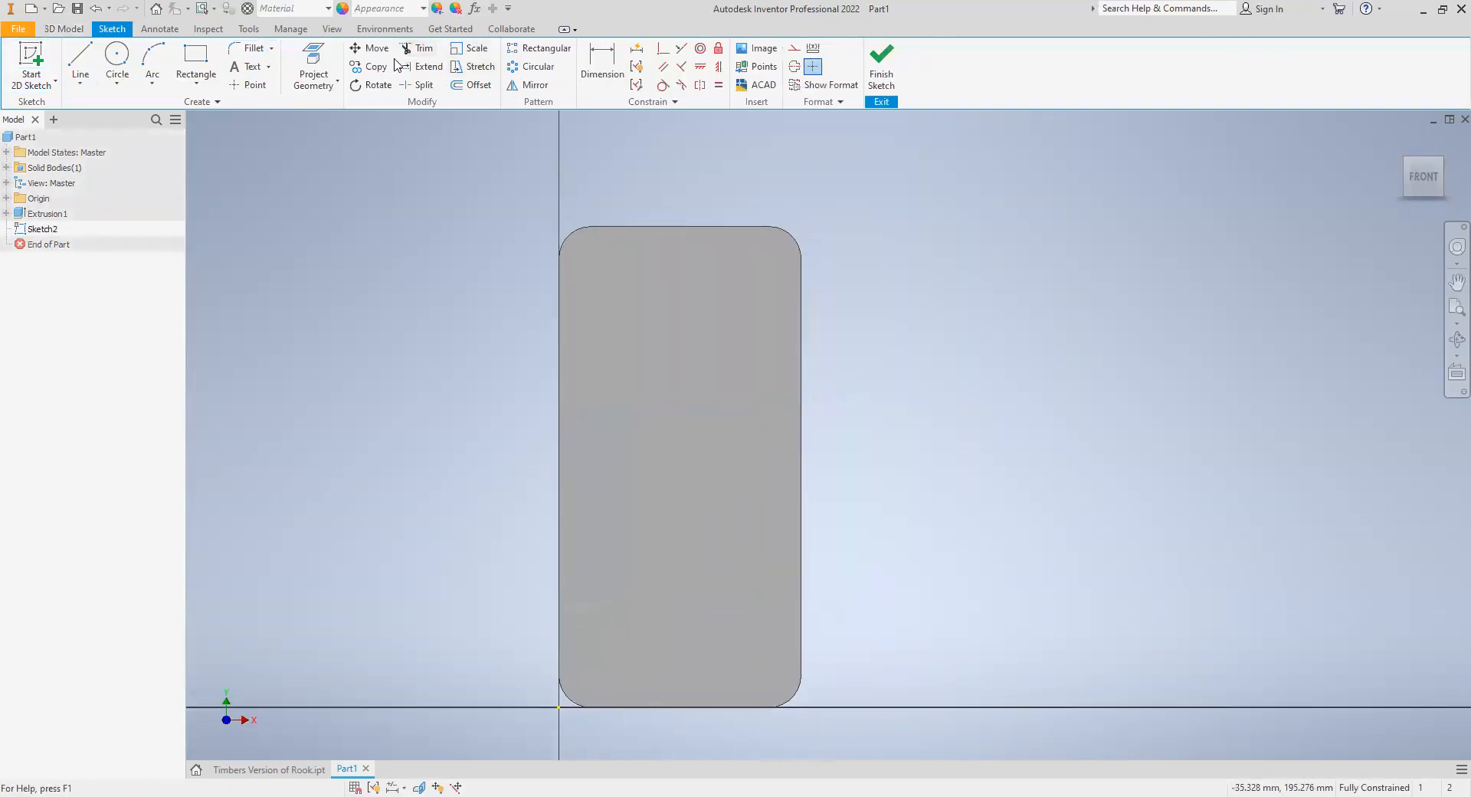
{"action": "left_click", "coordinate": [313, 63]}
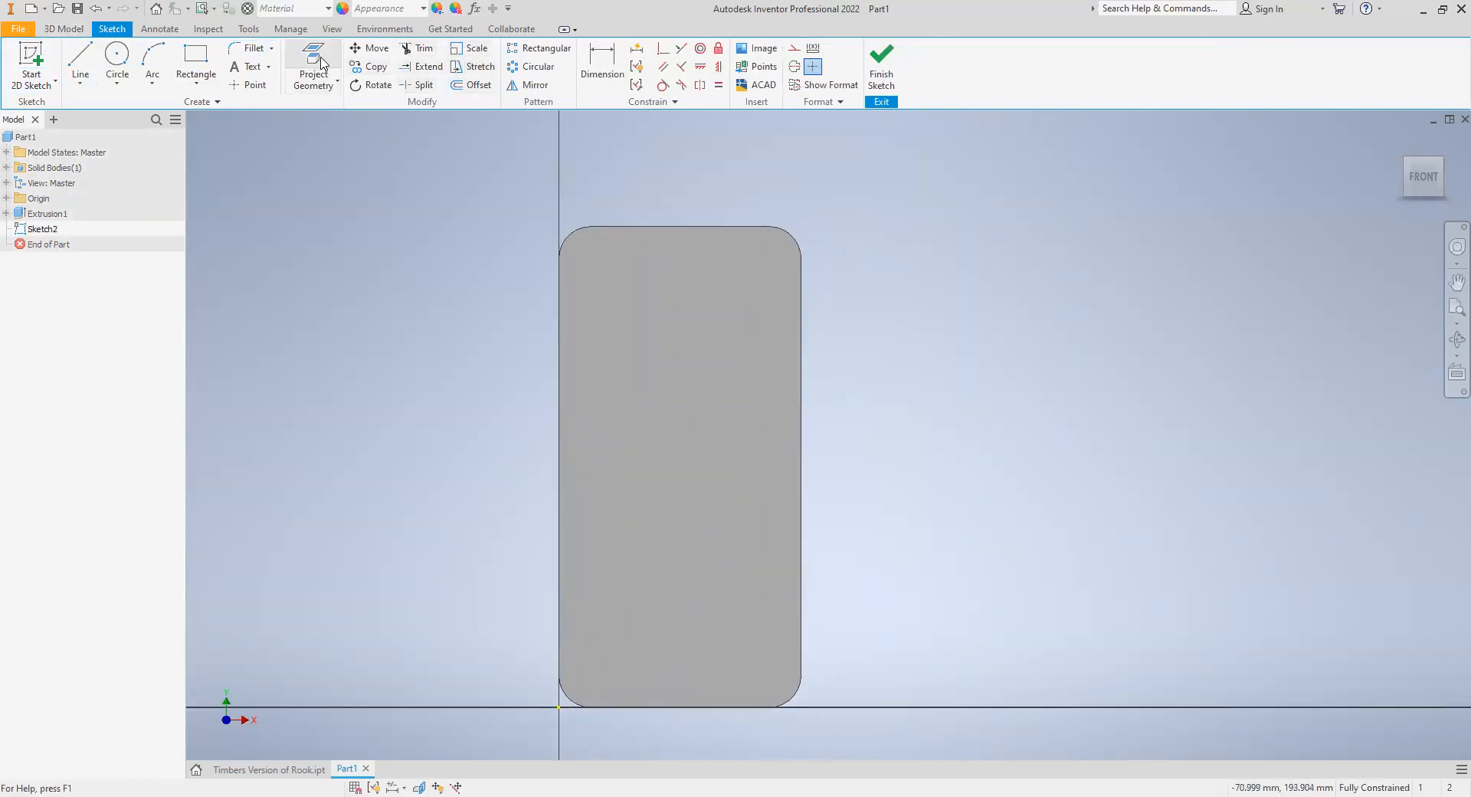
{"action": "left_click", "coordinate": [700, 349]}
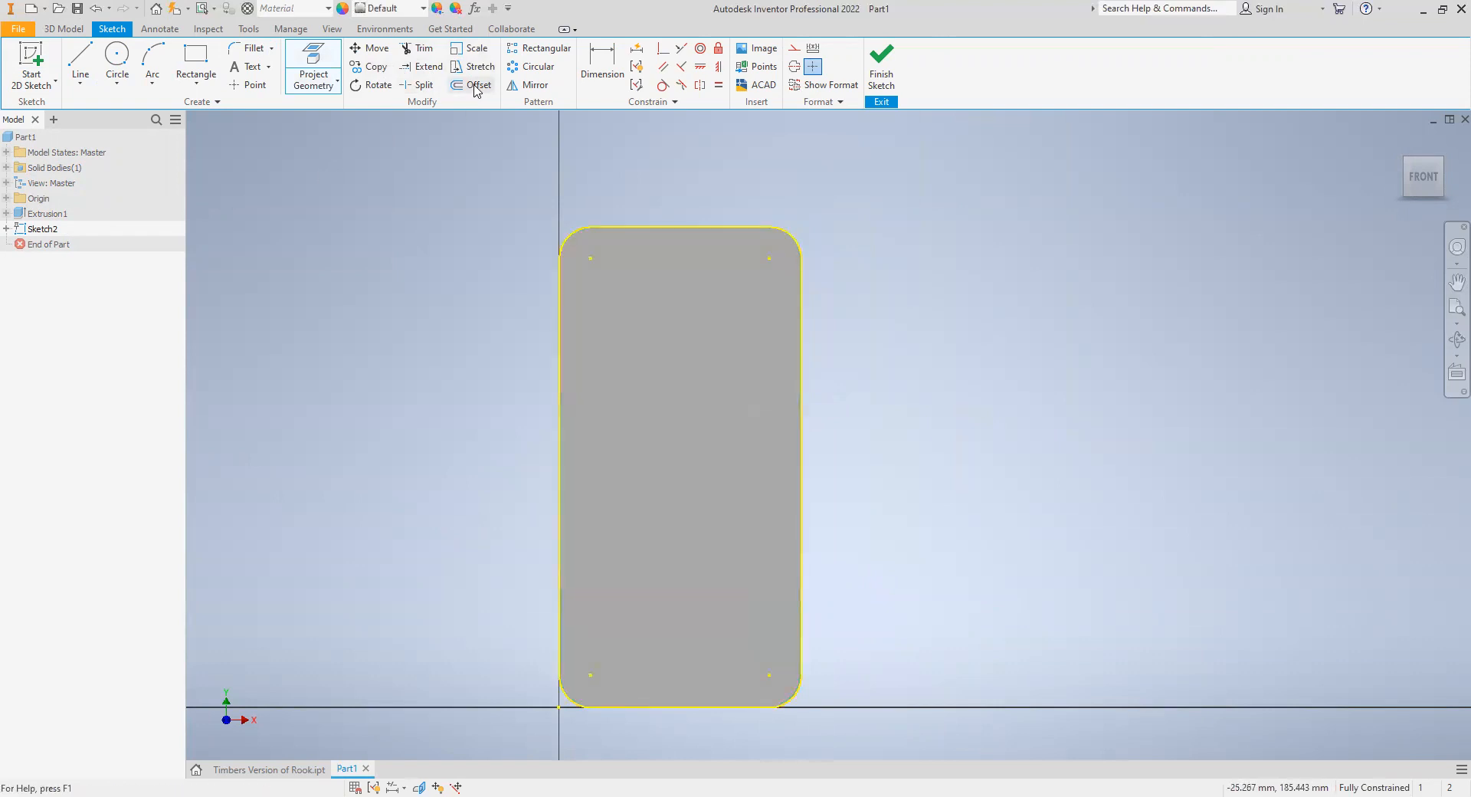
- Offset the projected outline 2 mm inward and finish the sketch
{"action": "key", "text": "o"}
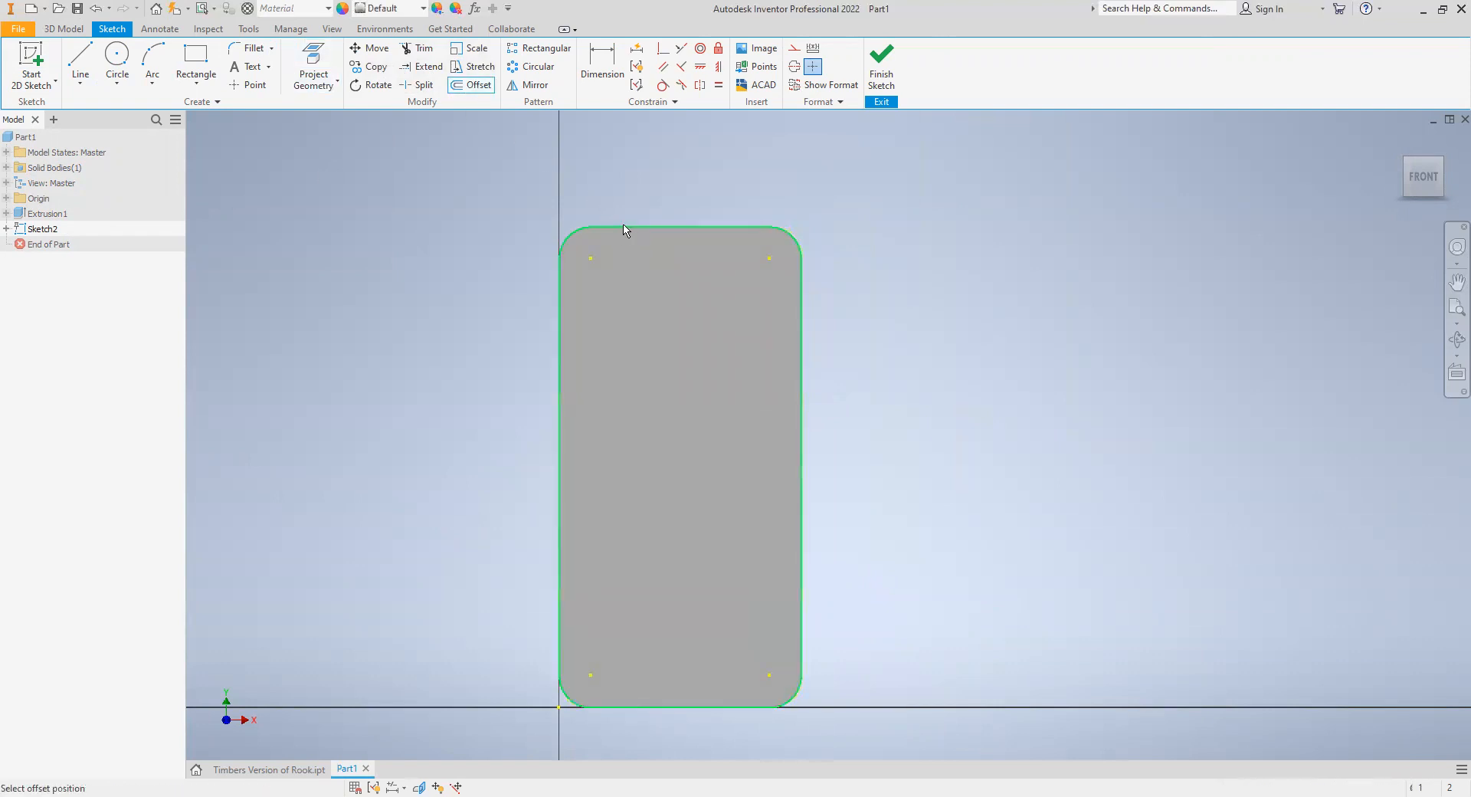
{"action": "left_click", "coordinate": [626, 241]}
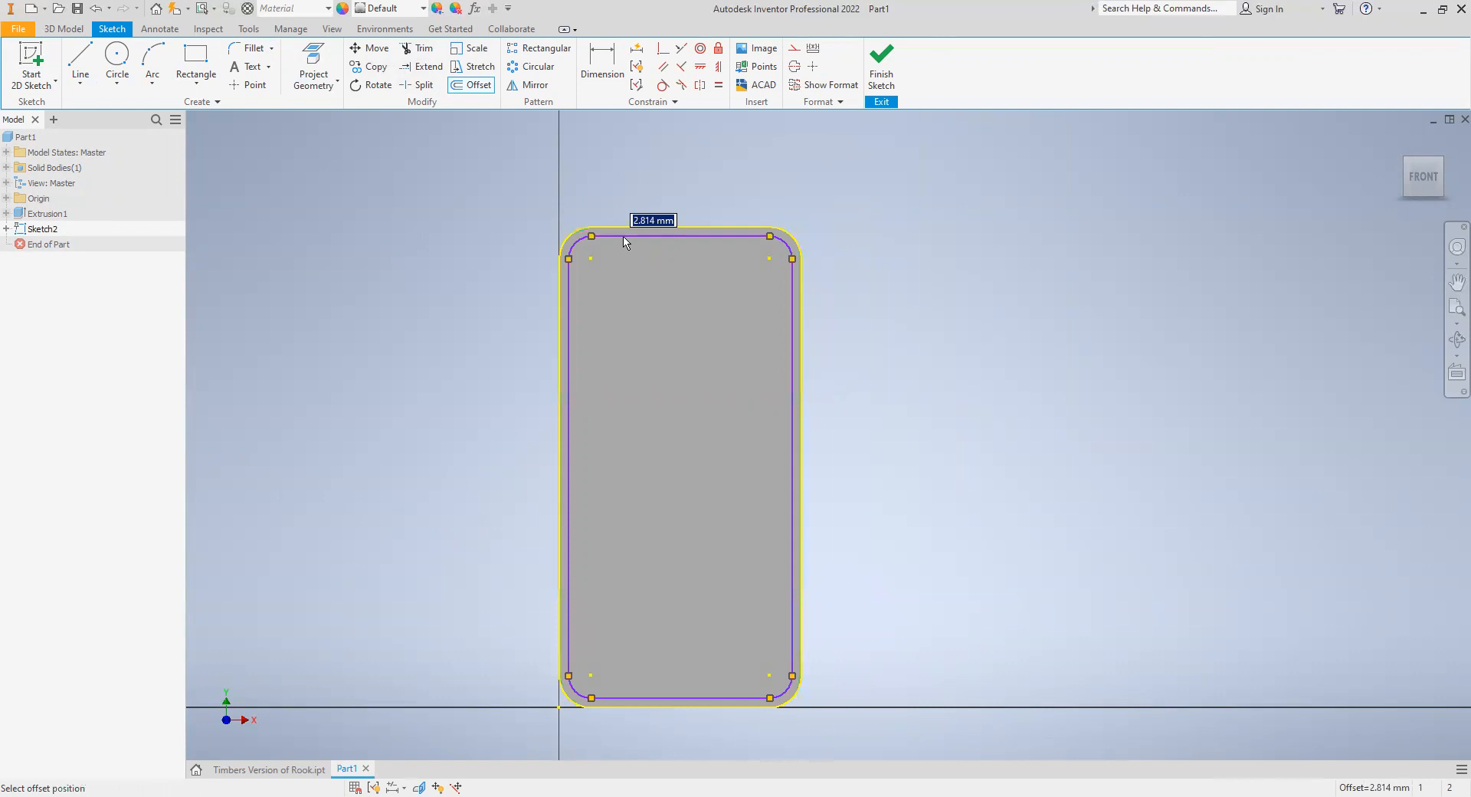
{"action": "type", "text": "2"}
{"action": "key", "text": "Return"}
{"action": "left_click", "coordinate": [891, 60]}
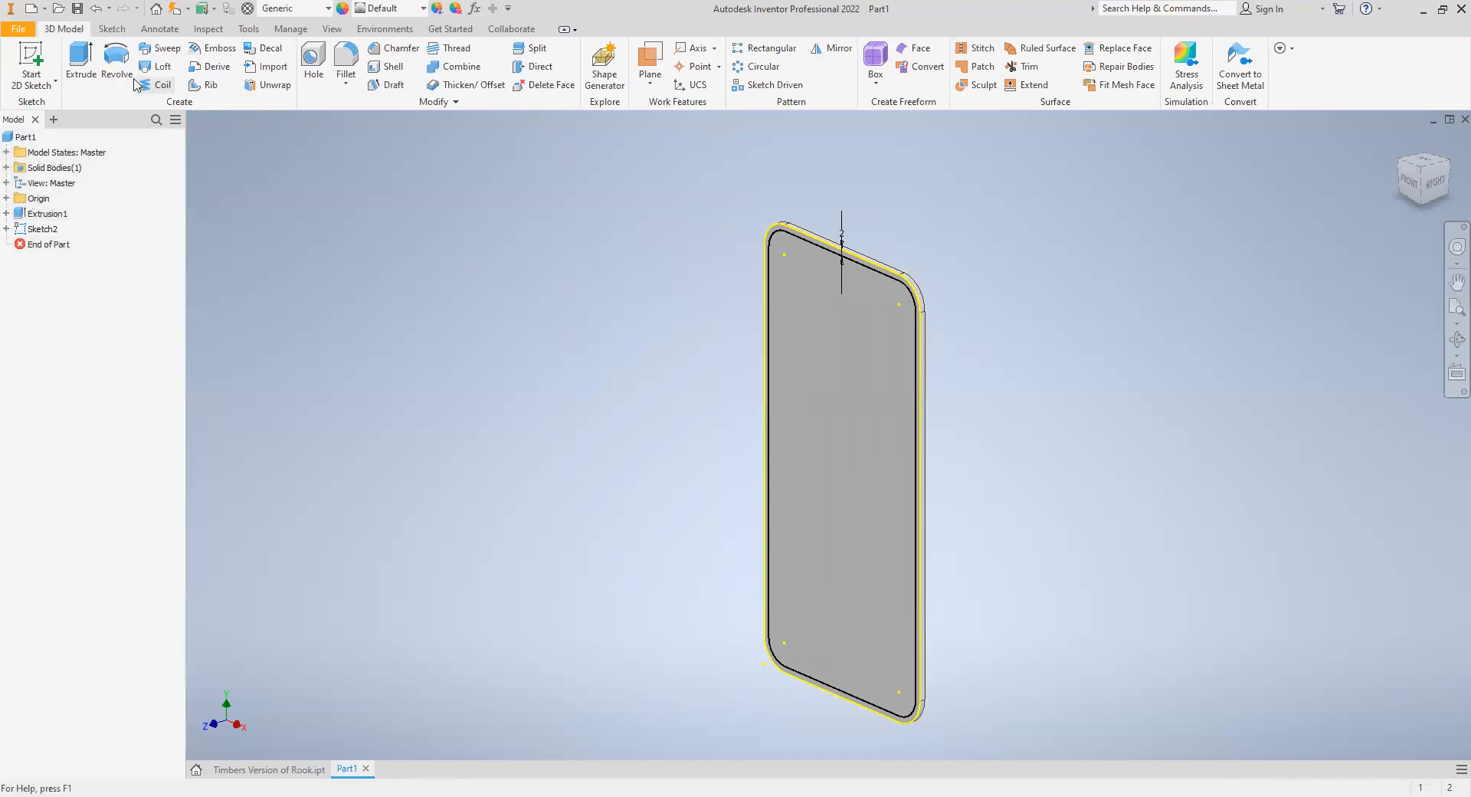
- Extrude the ring between the outline and its 2 mm offset by 7.31 mm to form the case's side wall
{"action": "left_click", "coordinate": [80, 61]}
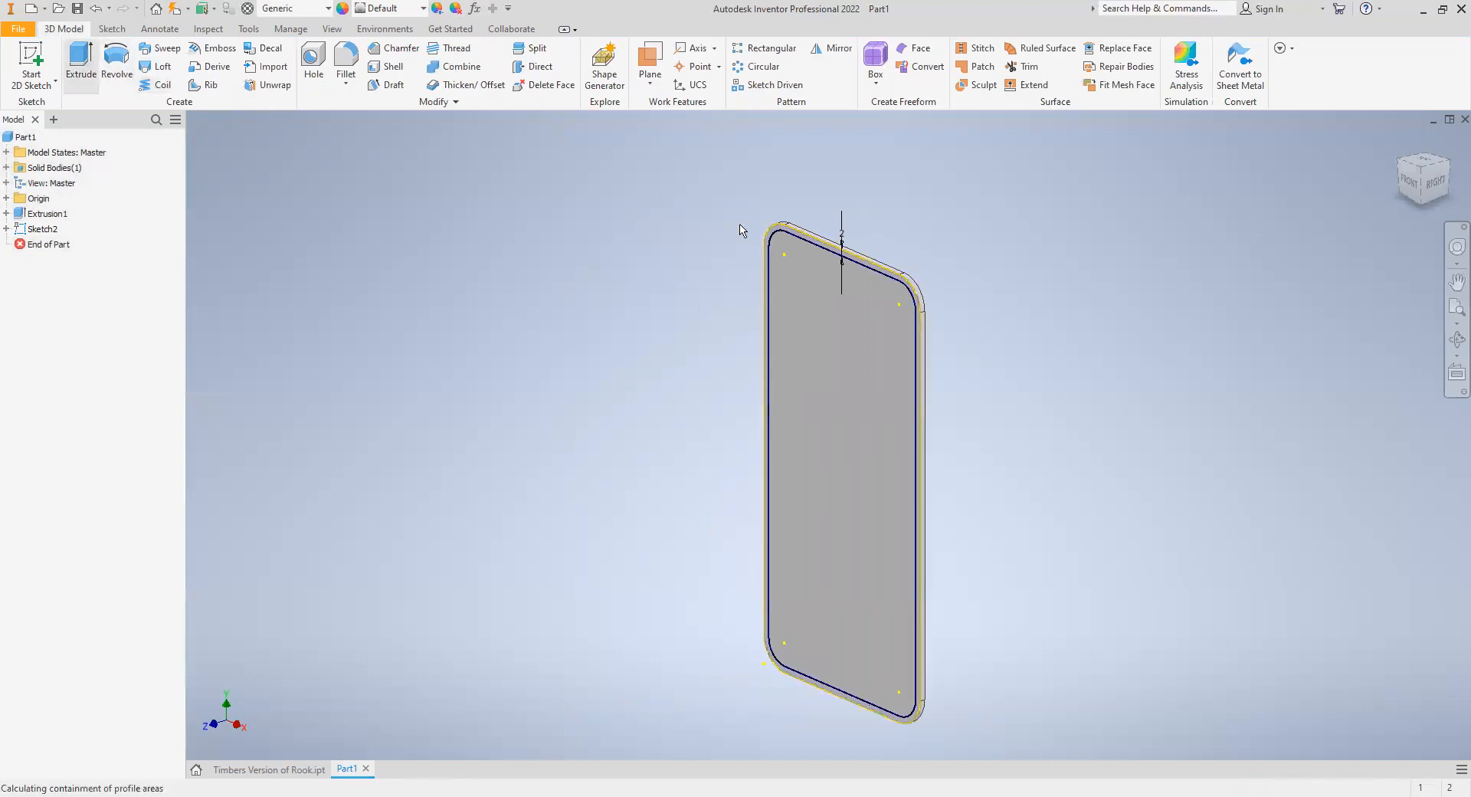
{"action": "scroll", "coordinate": [758, 230], "scroll_direction": "down", "scroll_amount": 8}
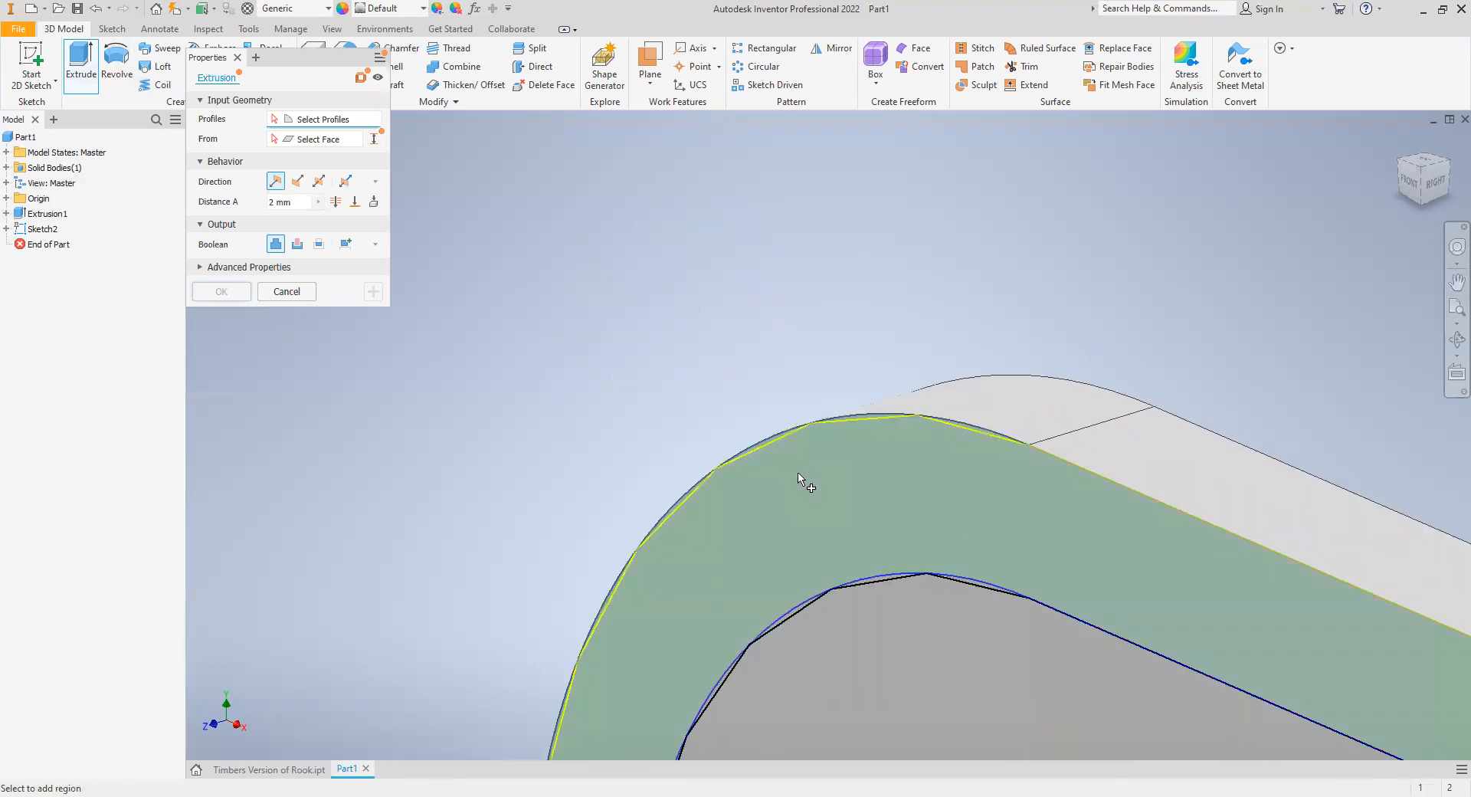
{"action": "left_click", "coordinate": [782, 388]}
{"action": "scroll", "coordinate": [781, 388], "scroll_direction": "up", "scroll_amount": 5}
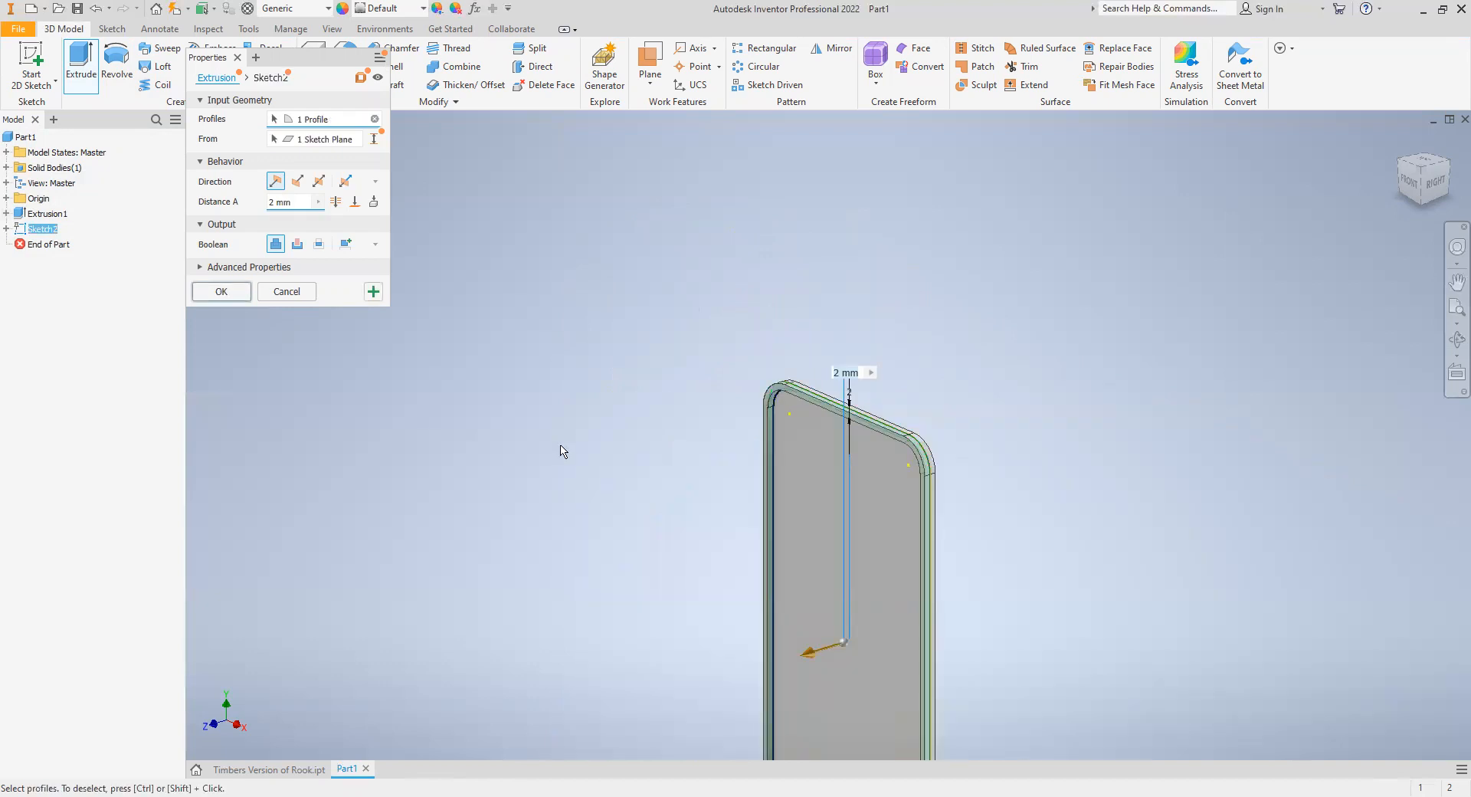
{"action": "type", "text": "10"}
{"action": "key", "text": "BackSpace"}
{"action": "key", "text": "BackSpace"}
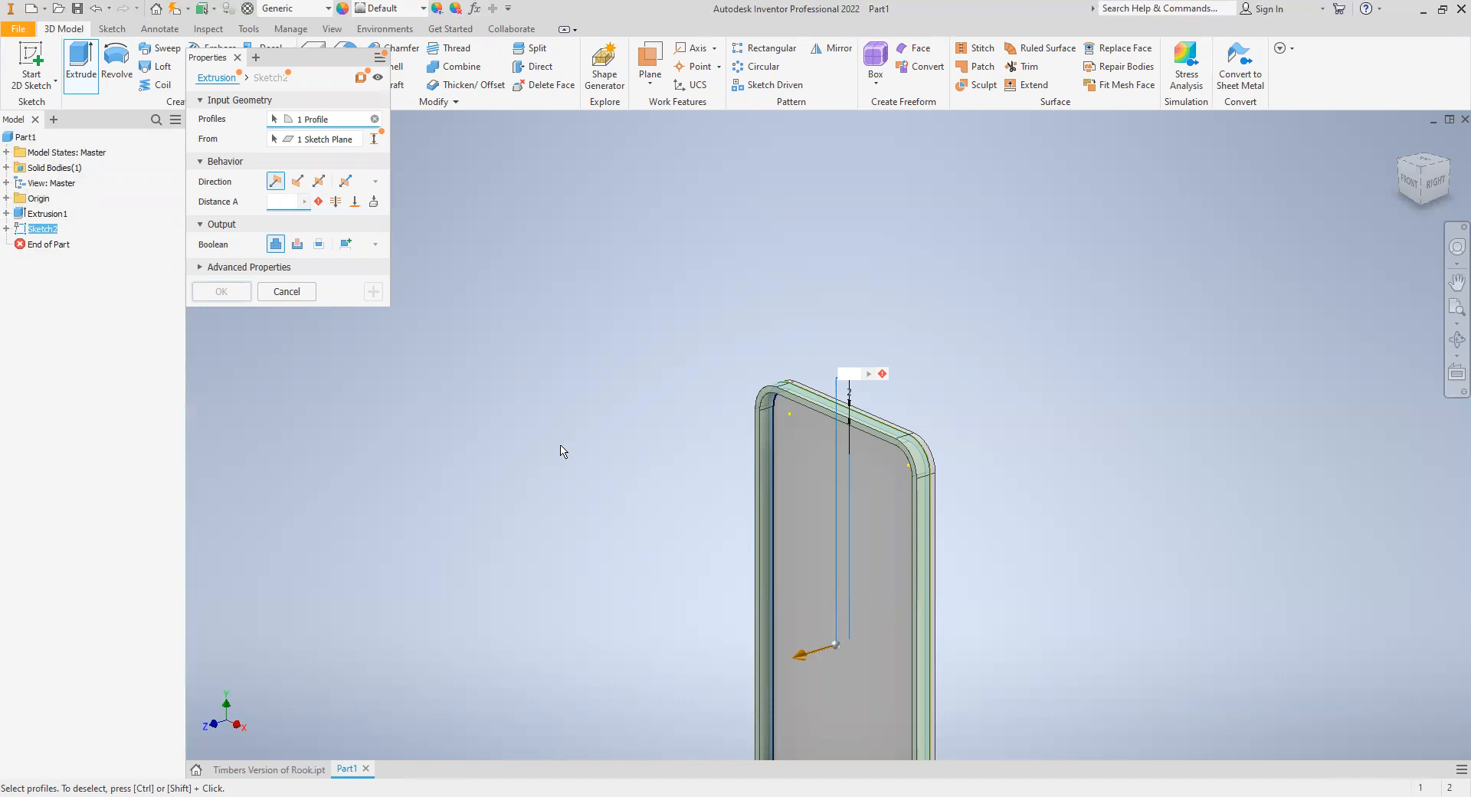
{"action": "type", "text": "7.31"}
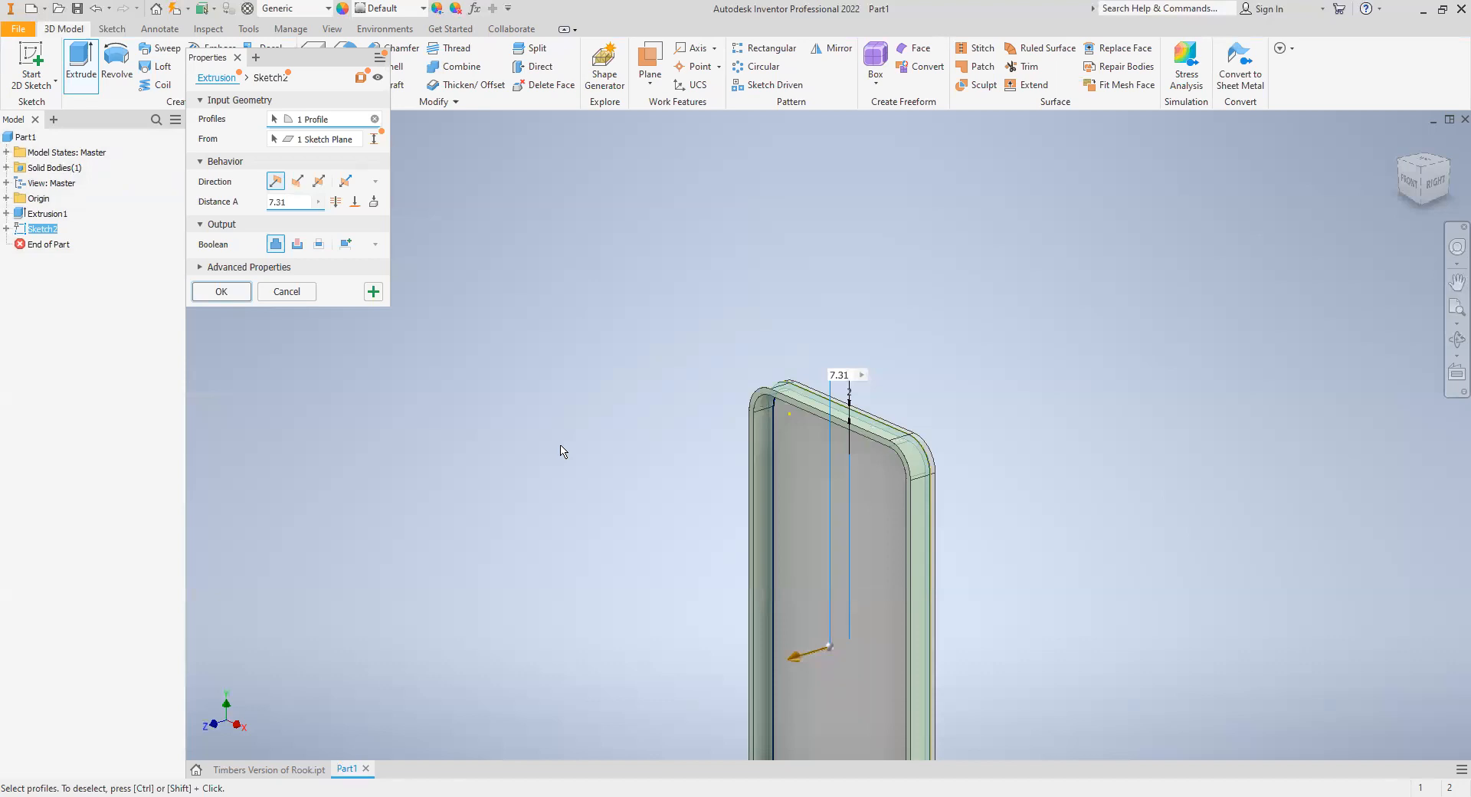
{"action": "key", "text": "Return"}
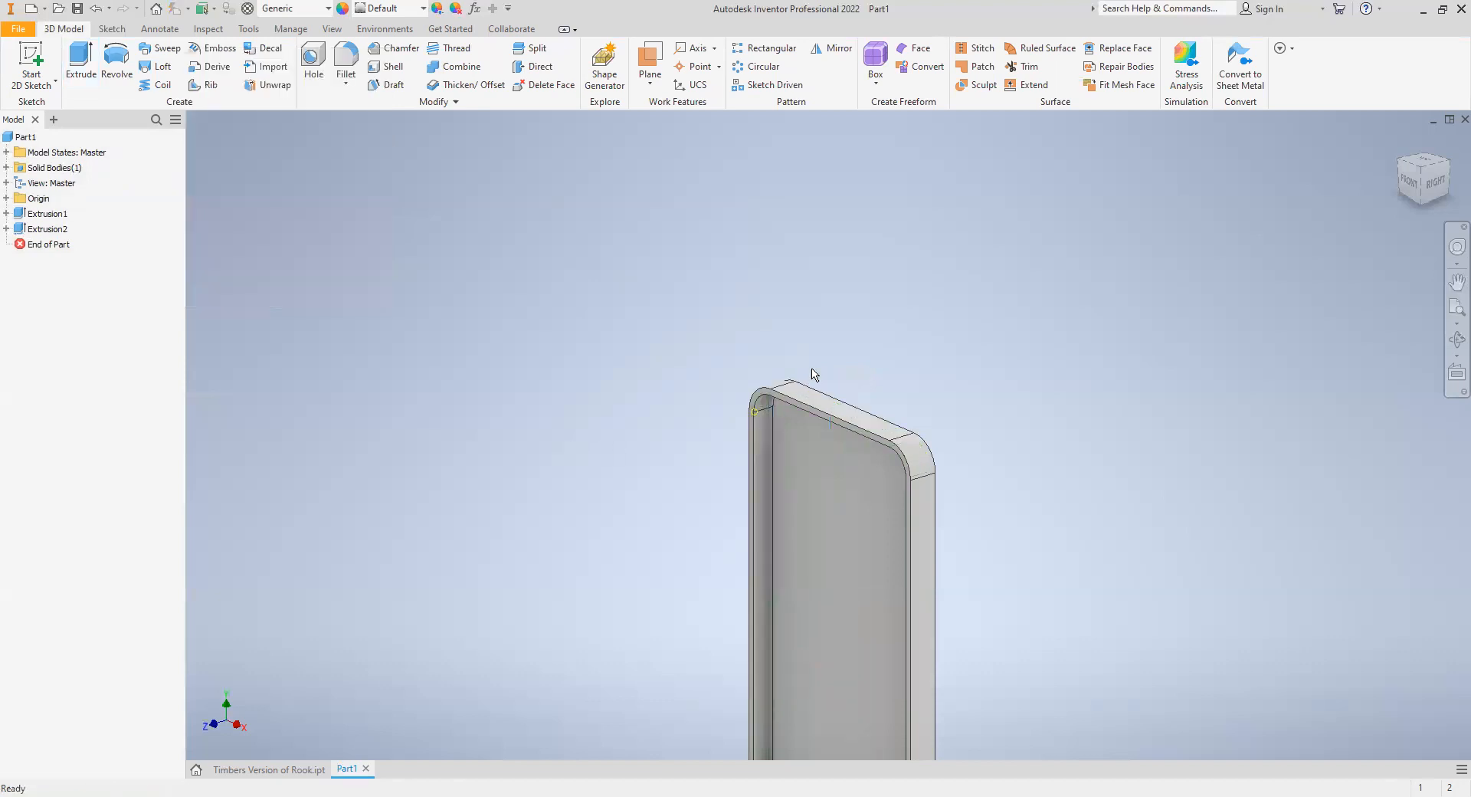
{"action": "left_click", "coordinate": [1448, 309]}
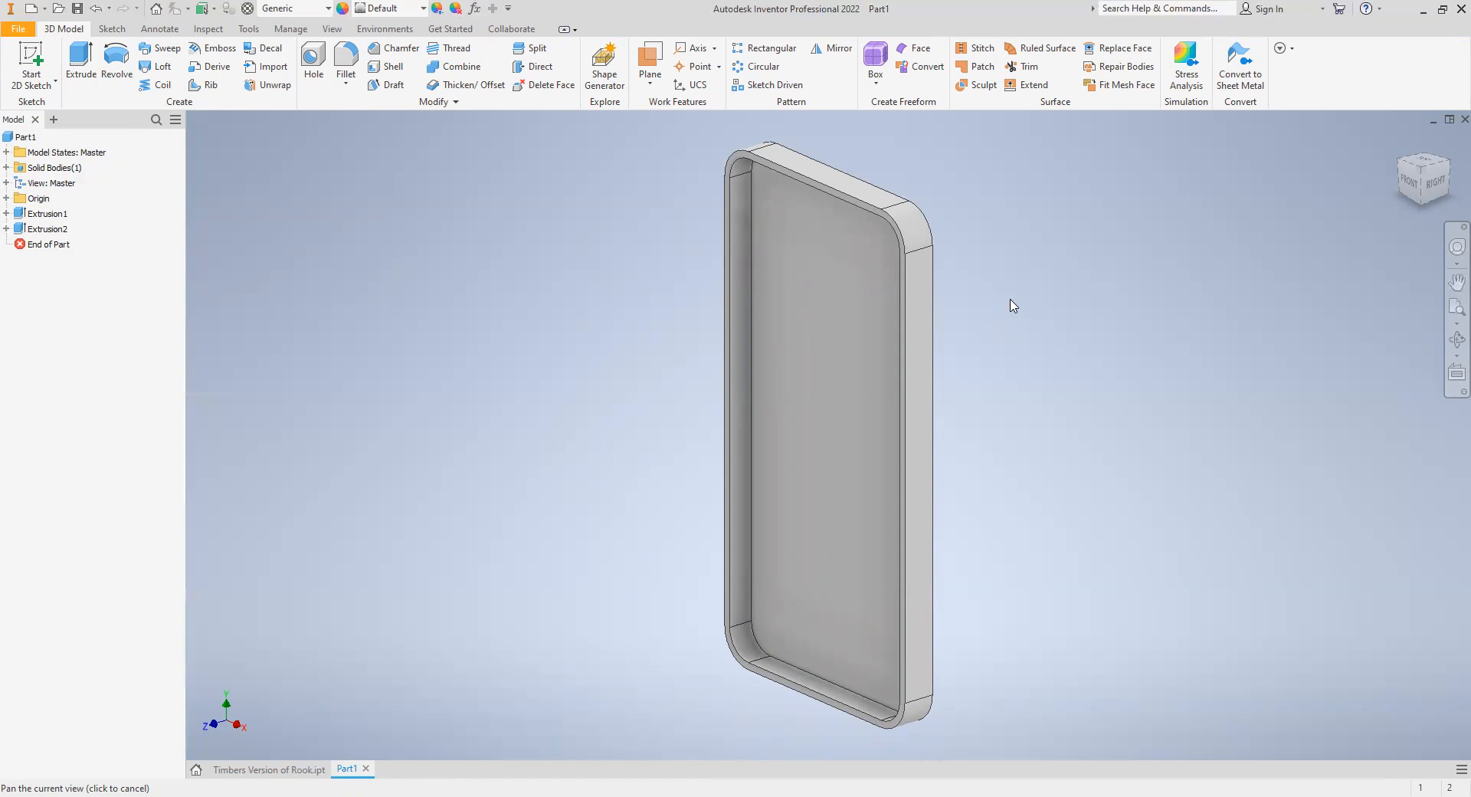
{"action": "key", "text": "Escape"}
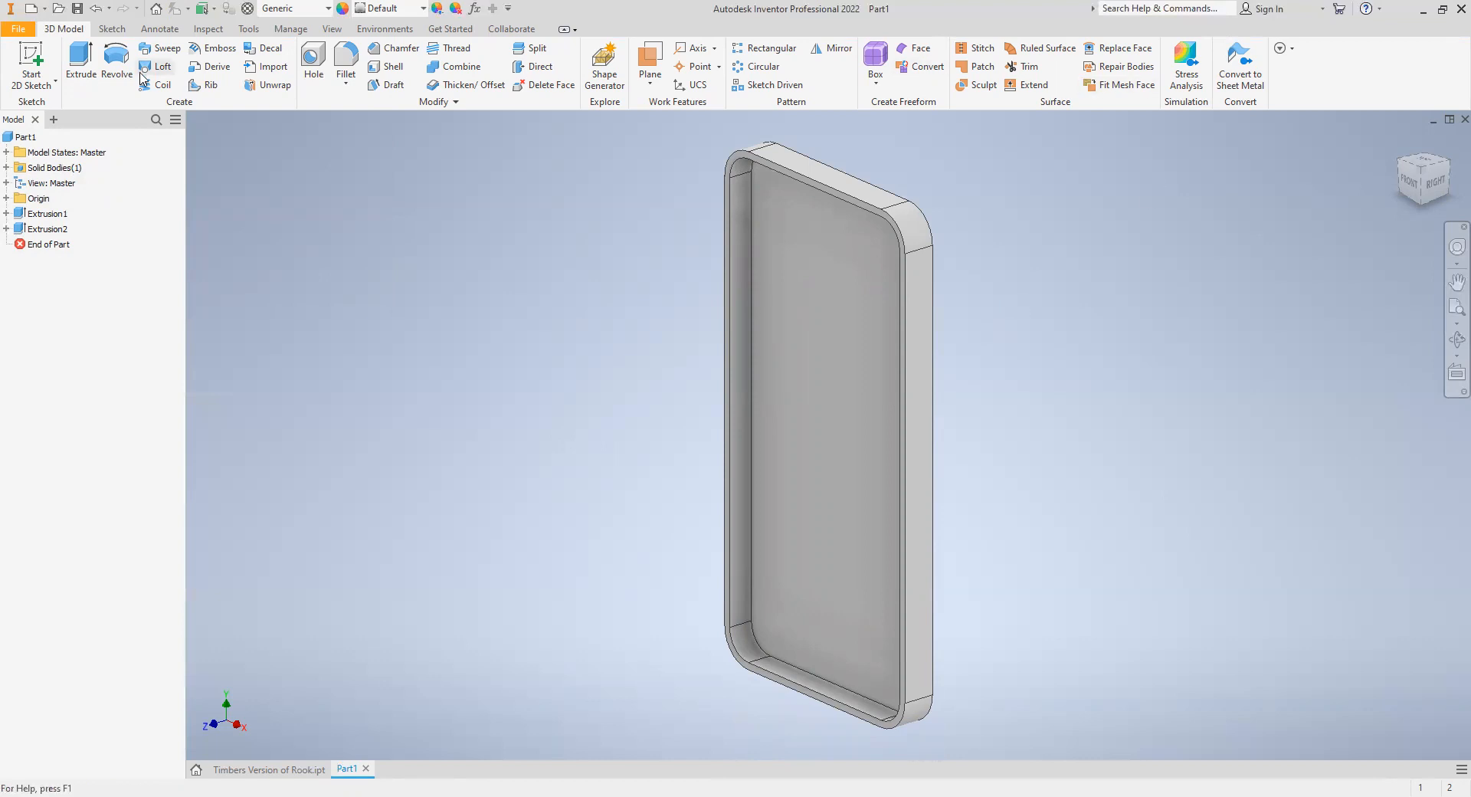
- Start a sketch on the side wall's front rim and project the outer side edges, top edge and upper corner arcs
{"action": "left_click", "coordinate": [31, 61]}
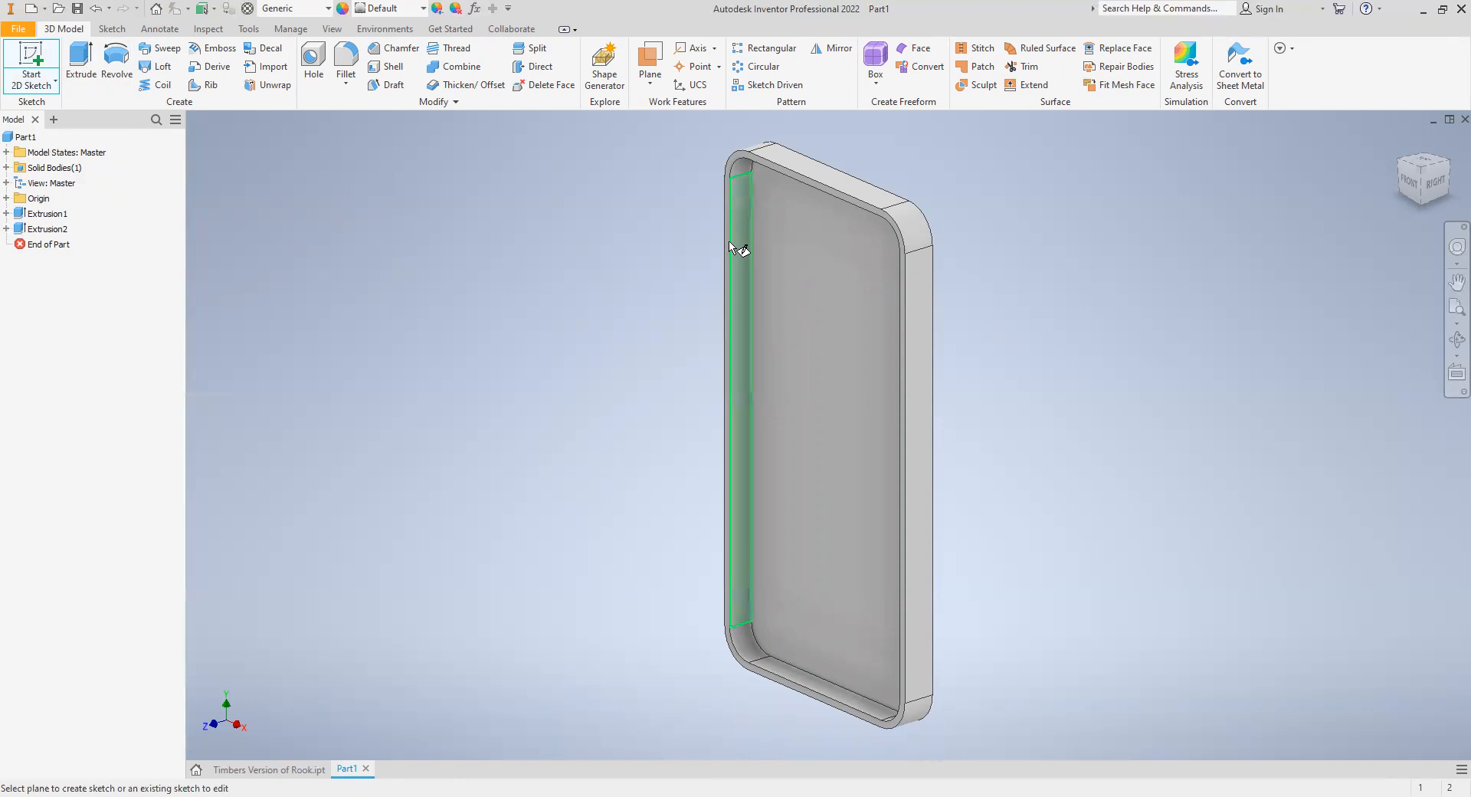
{"action": "scroll", "coordinate": [727, 264], "scroll_direction": "up", "scroll_amount": 5}
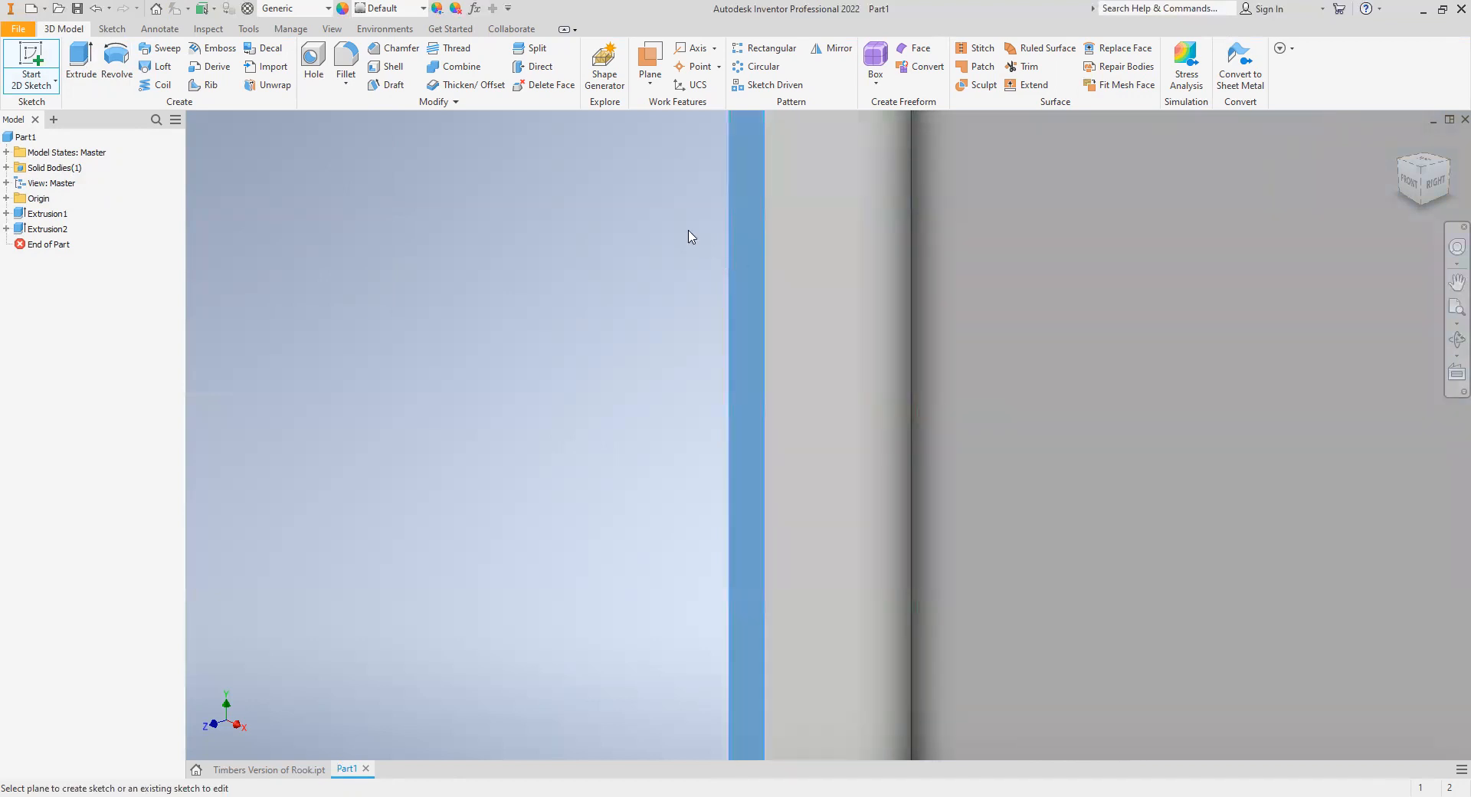
{"action": "left_click", "coordinate": [645, 223]}
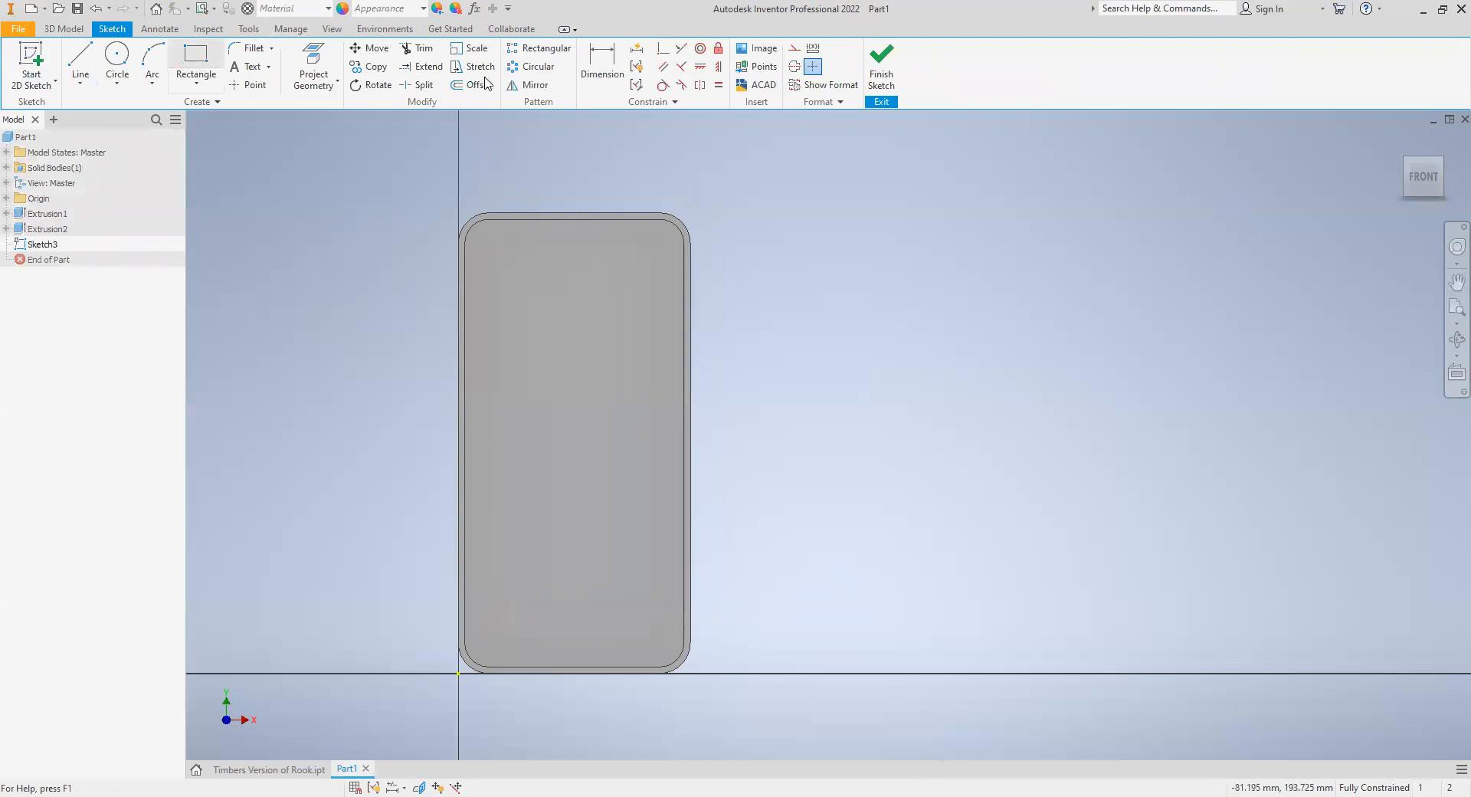
{"action": "left_click", "coordinate": [310, 61]}
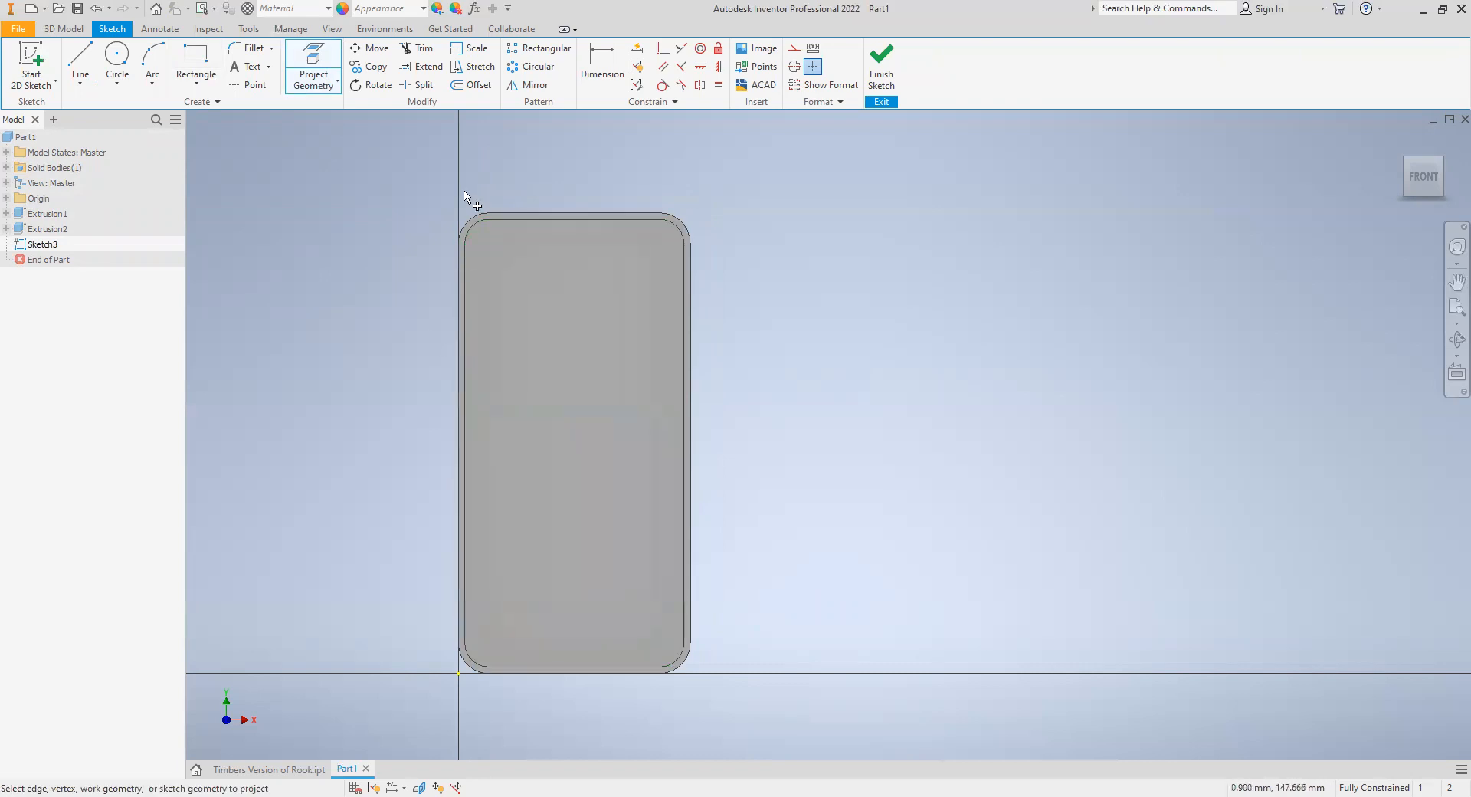
{"action": "scroll", "coordinate": [521, 213], "scroll_direction": "up", "scroll_amount": 5}
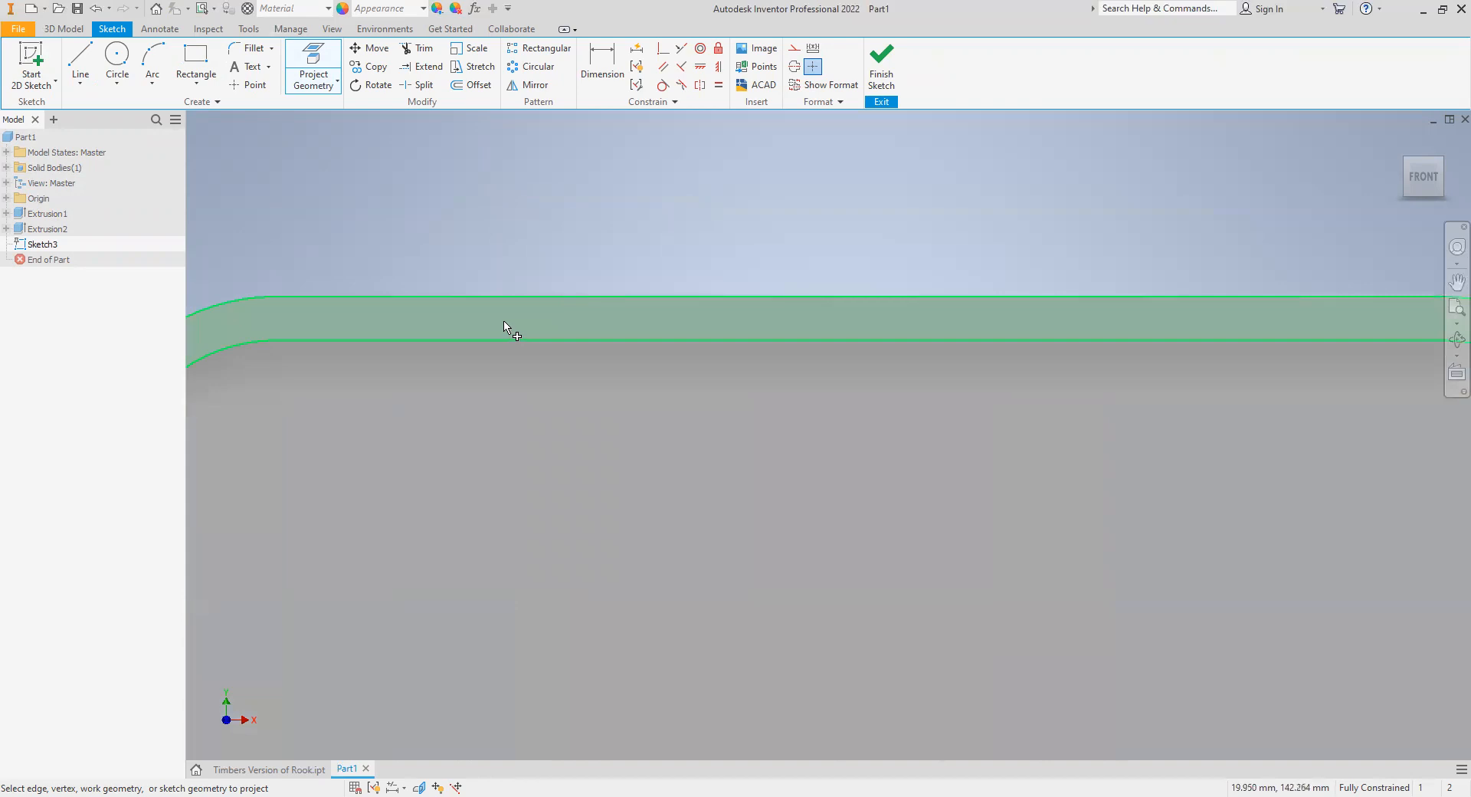
{"action": "scroll", "coordinate": [509, 332], "scroll_direction": "down", "scroll_amount": 5}
{"action": "left_click", "coordinate": [413, 404]}
{"action": "left_click", "coordinate": [425, 325]}
{"action": "left_click", "coordinate": [494, 311]}
{"action": "left_click", "coordinate": [736, 322]}
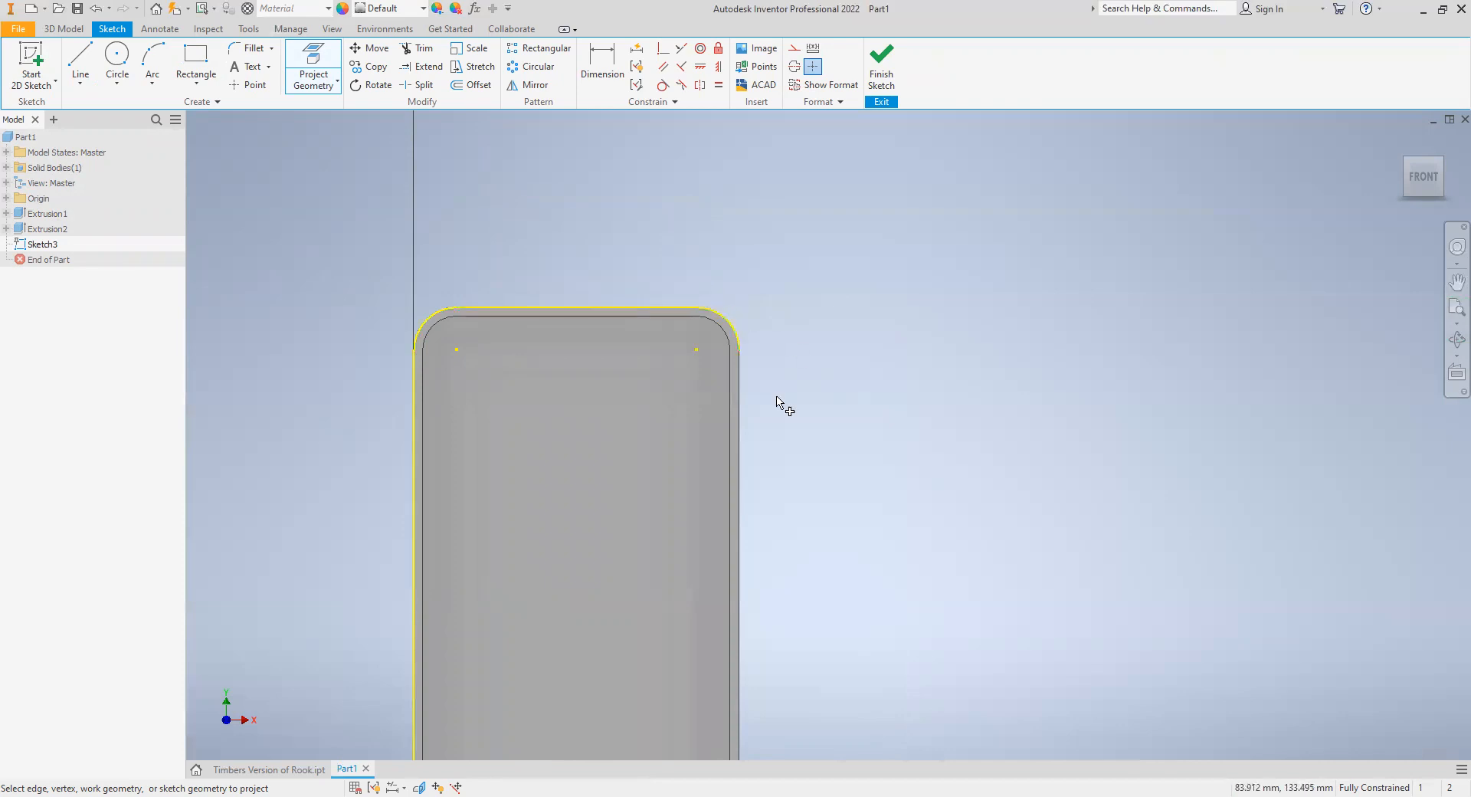
{"action": "left_click", "coordinate": [741, 423]}
- Project the rim's outer bottom edge and both lower corner arcs to complete the outline
{"action": "scroll", "coordinate": [768, 437], "scroll_direction": "up", "scroll_amount": 5}
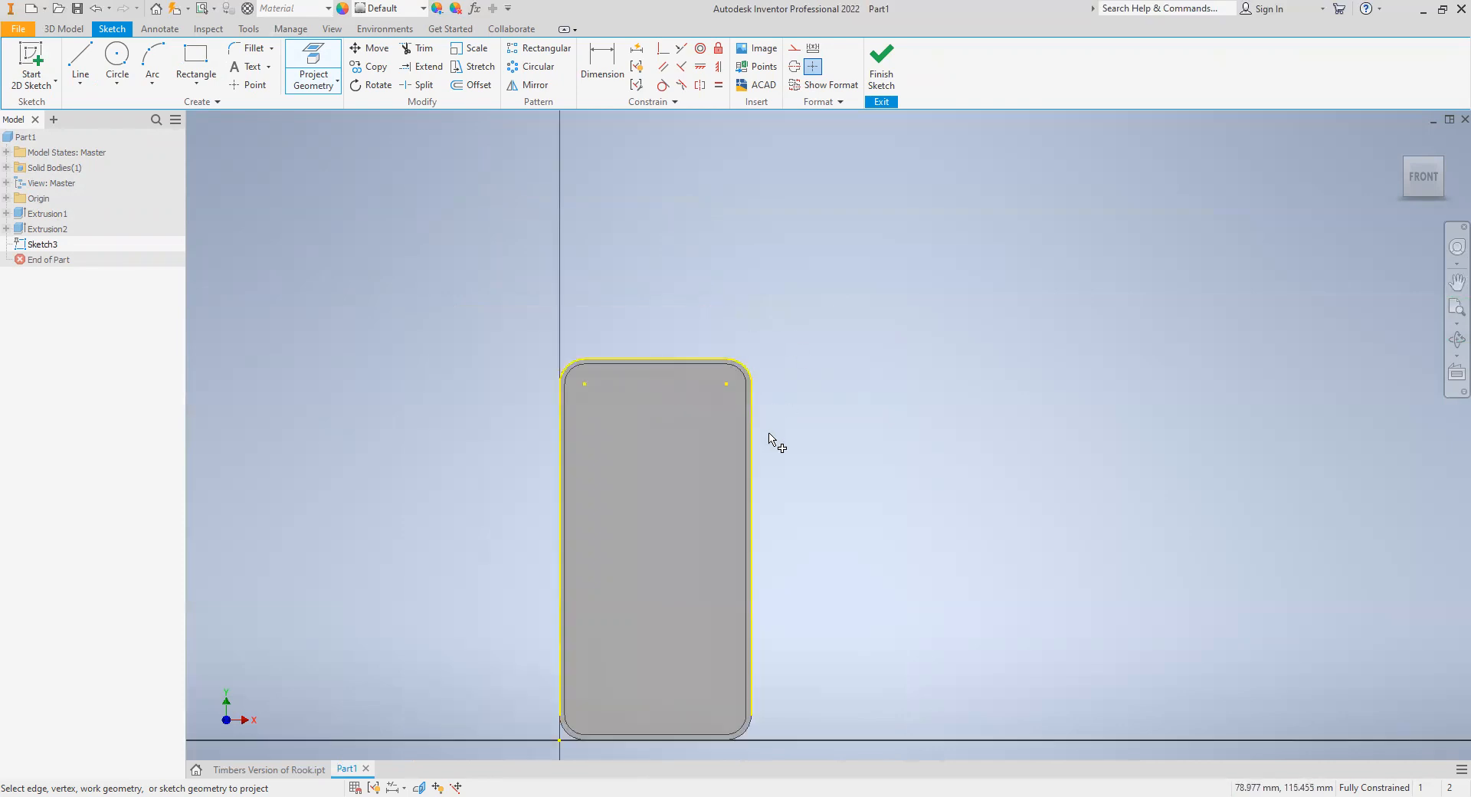
{"action": "scroll", "coordinate": [767, 660], "scroll_direction": "down", "scroll_amount": 5}
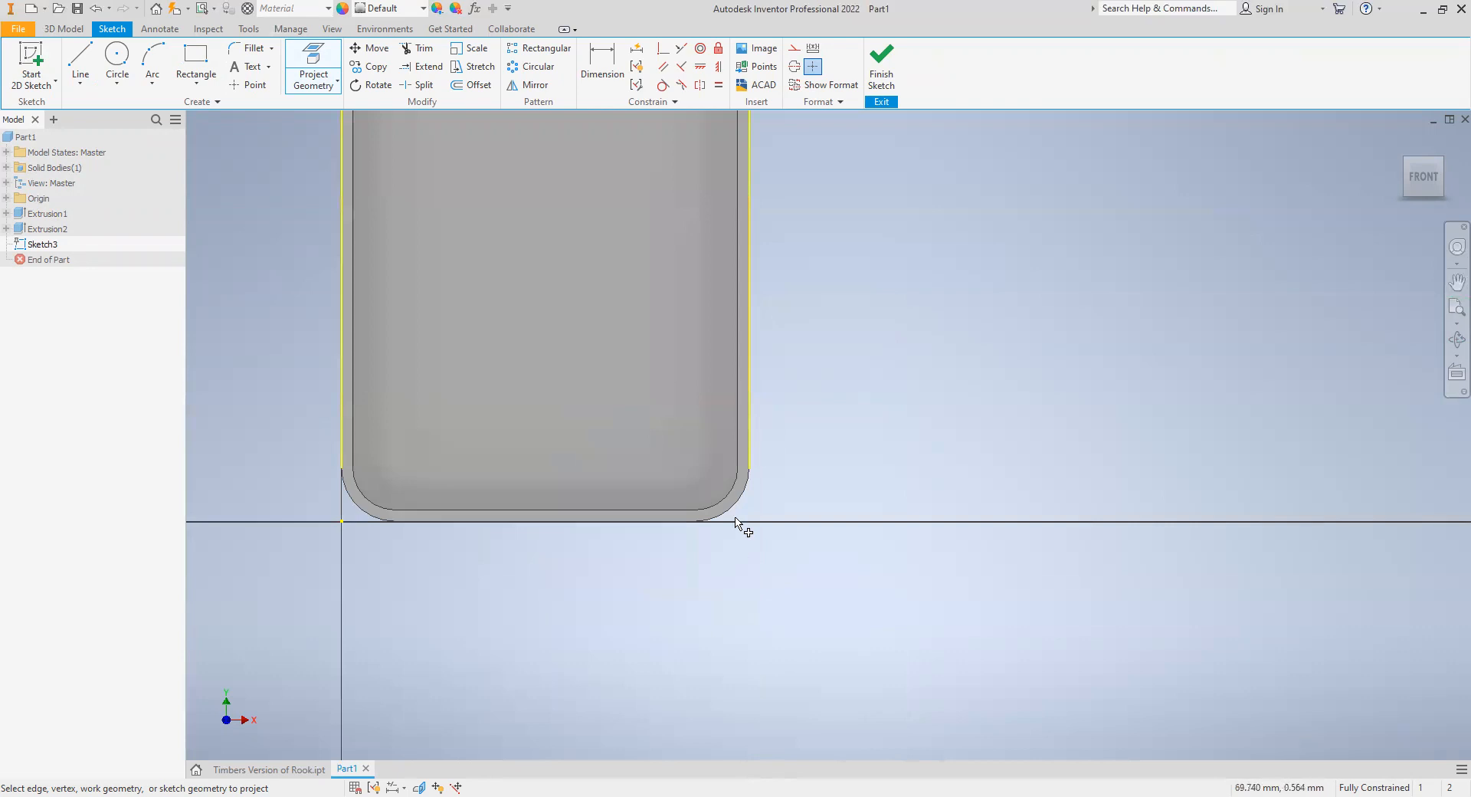
{"action": "left_click", "coordinate": [730, 509]}
{"action": "left_click", "coordinate": [652, 526]}
{"action": "left_click", "coordinate": [354, 512]}
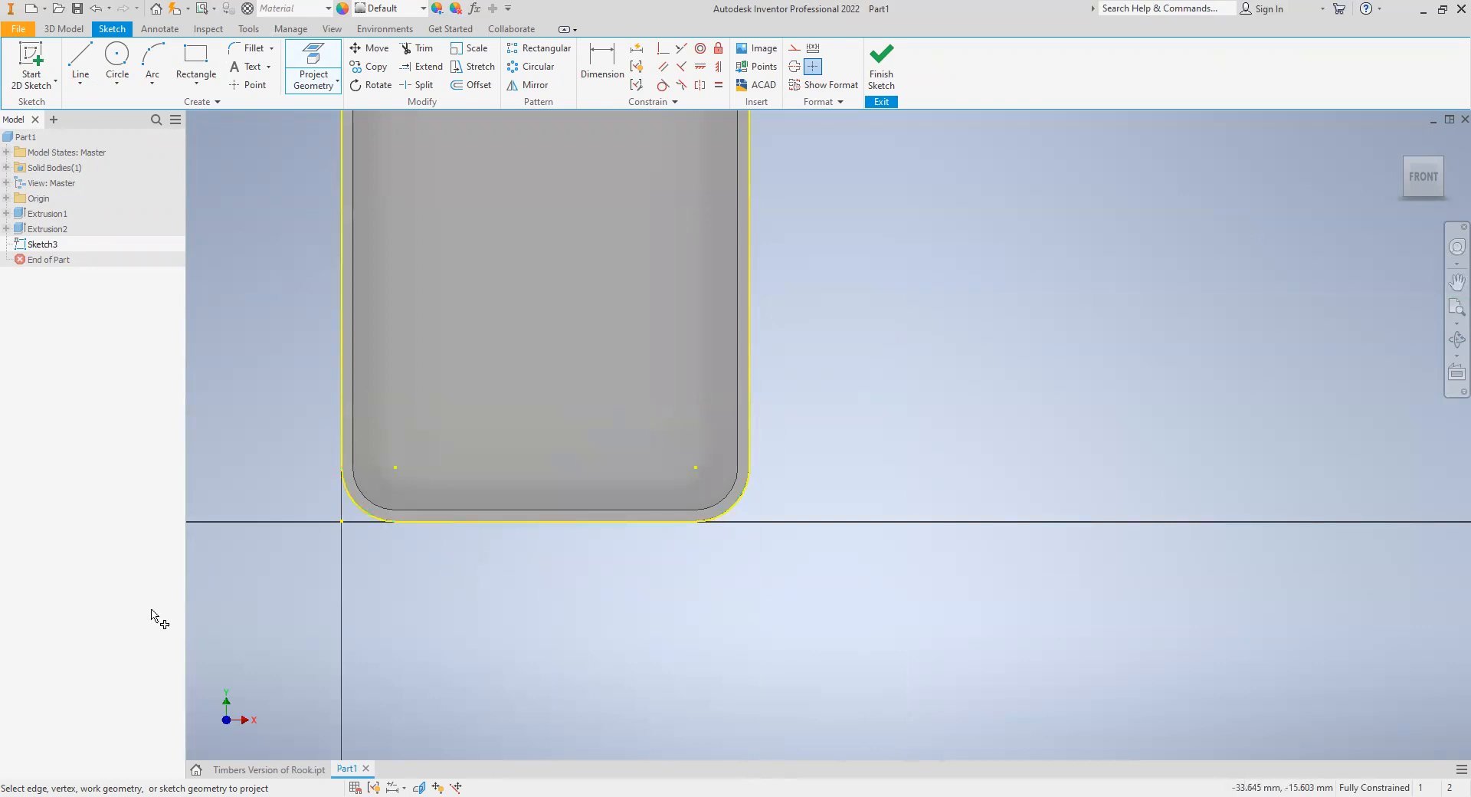
{"action": "scroll", "coordinate": [818, 343], "scroll_direction": "up", "scroll_amount": 5}
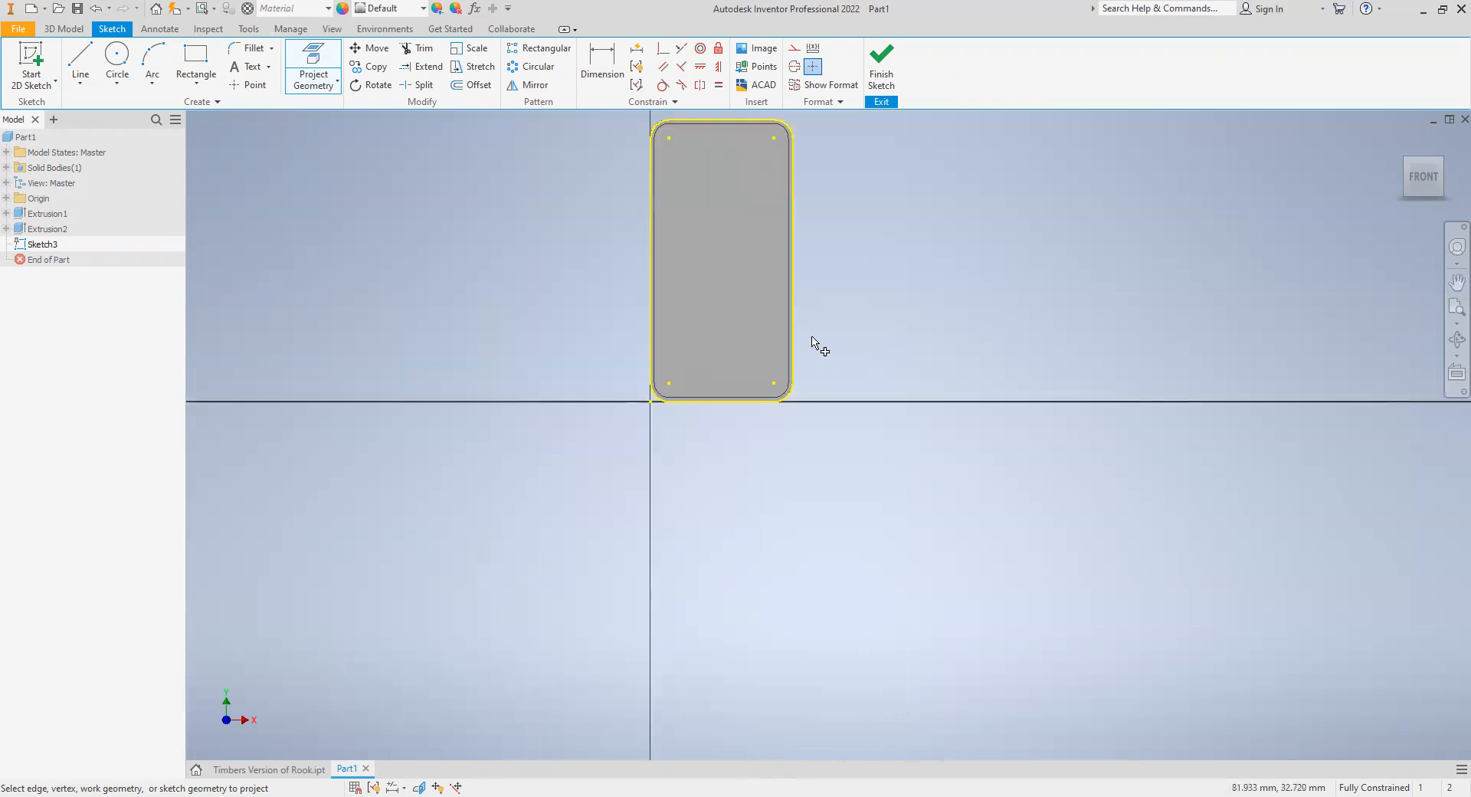
- Offset the projected rim outline 3 mm inward and finish the sketch
{"action": "middle_click_drag", "start_coordinate": [817, 342], "coordinate": [630, 538]}
{"action": "left_click", "coordinate": [471, 84]}
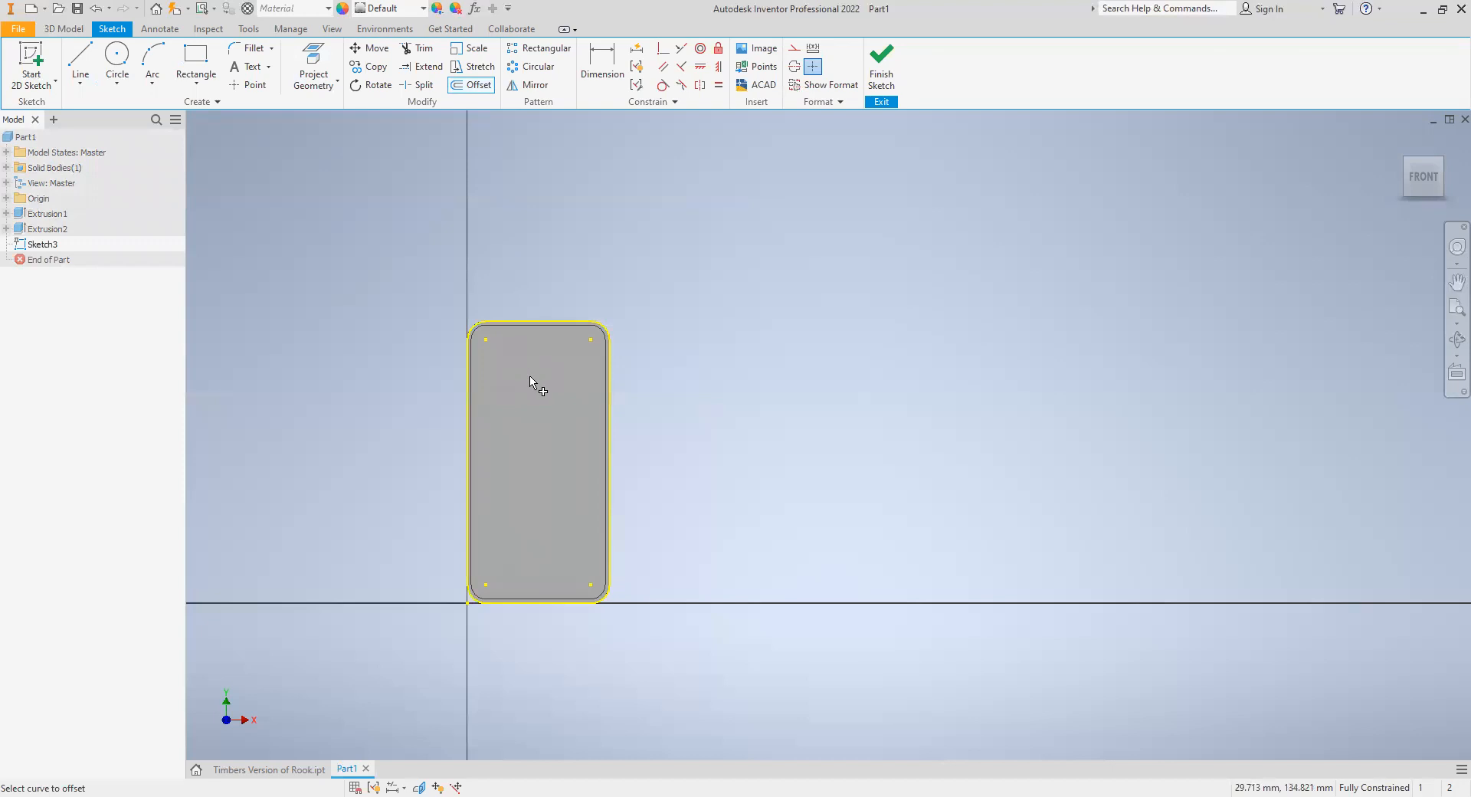
{"action": "scroll", "coordinate": [536, 387], "scroll_direction": "down", "scroll_amount": 5}
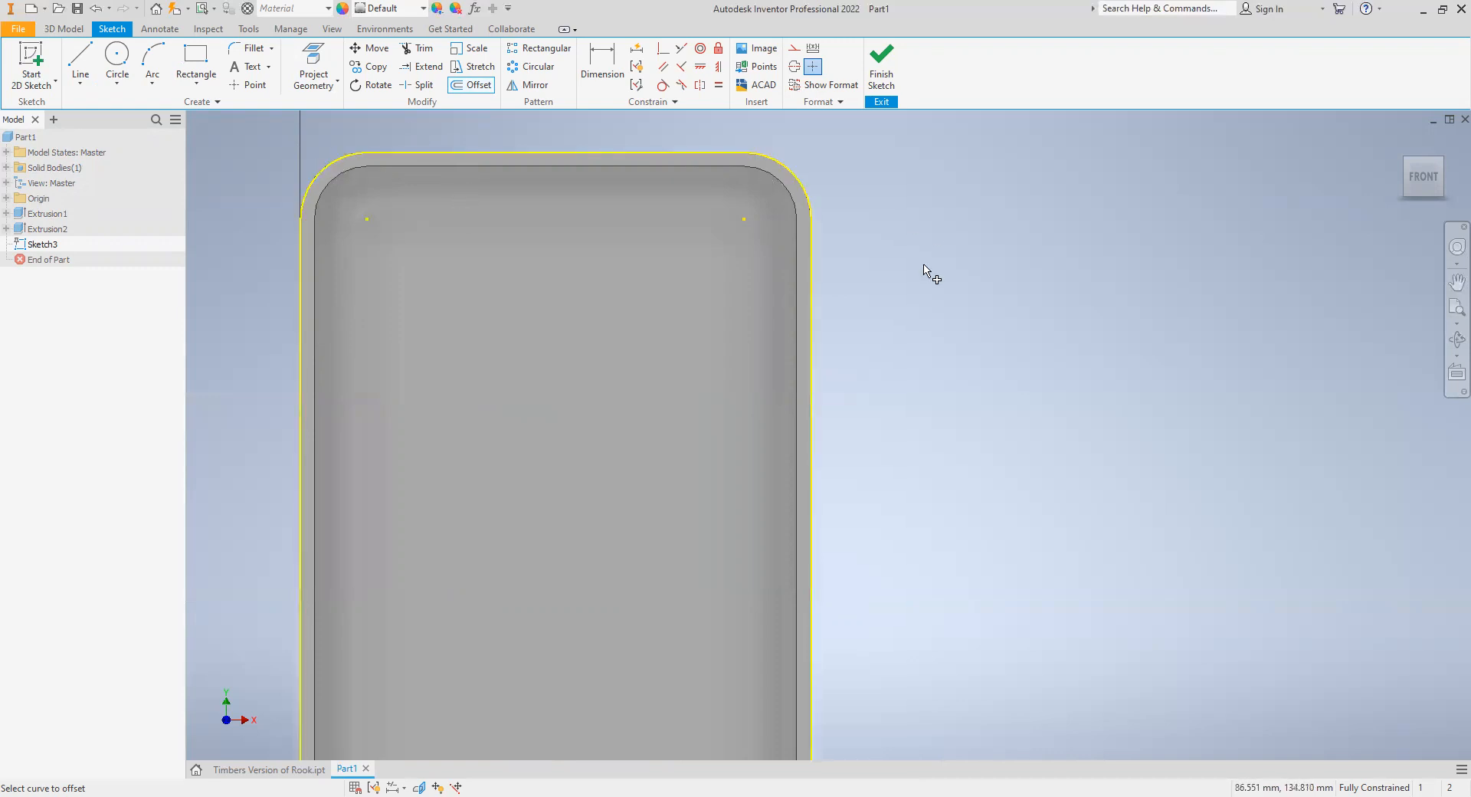
{"action": "left_click", "coordinate": [809, 316]}
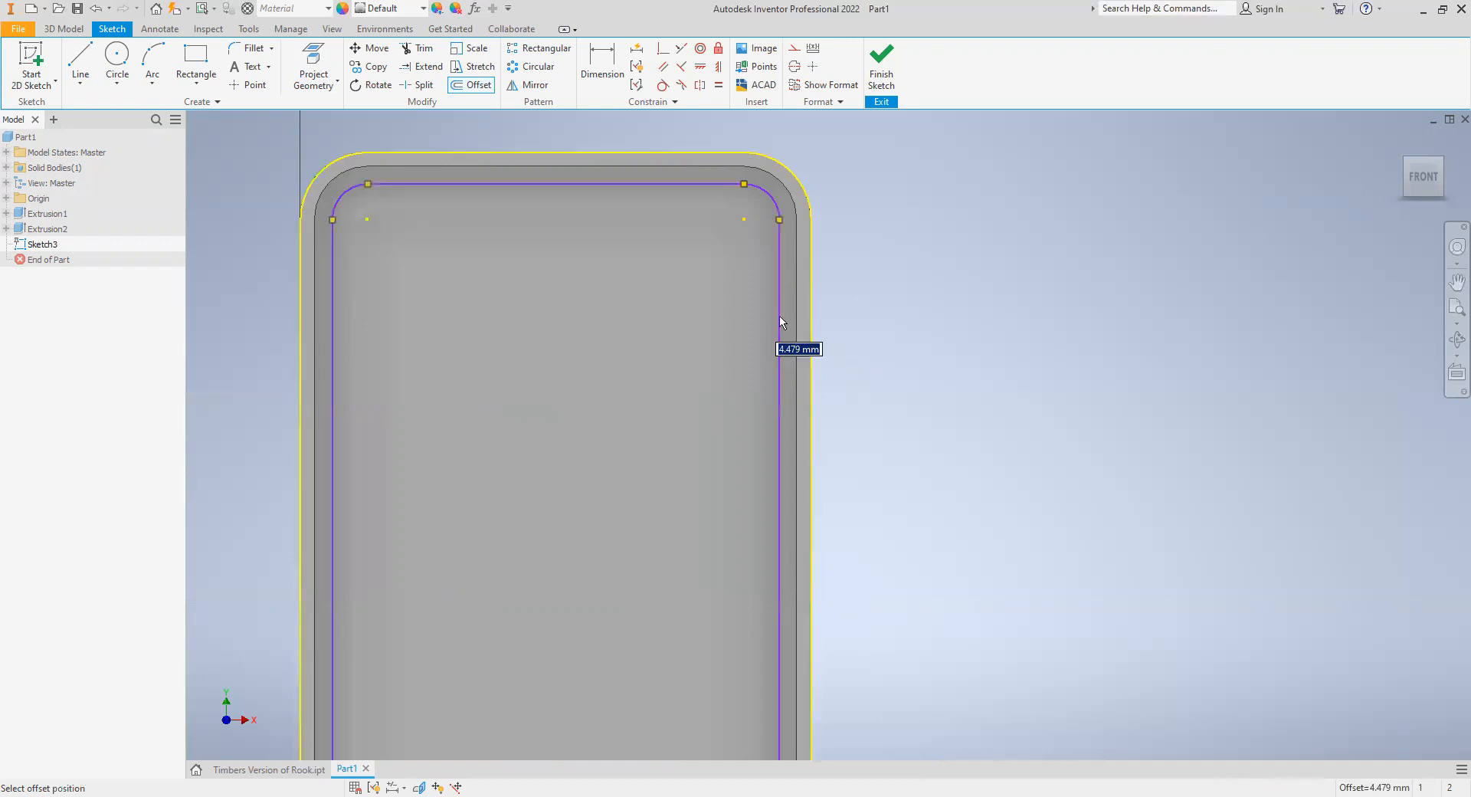
{"action": "type", "text": "3"}
{"action": "key", "text": "Tab"}
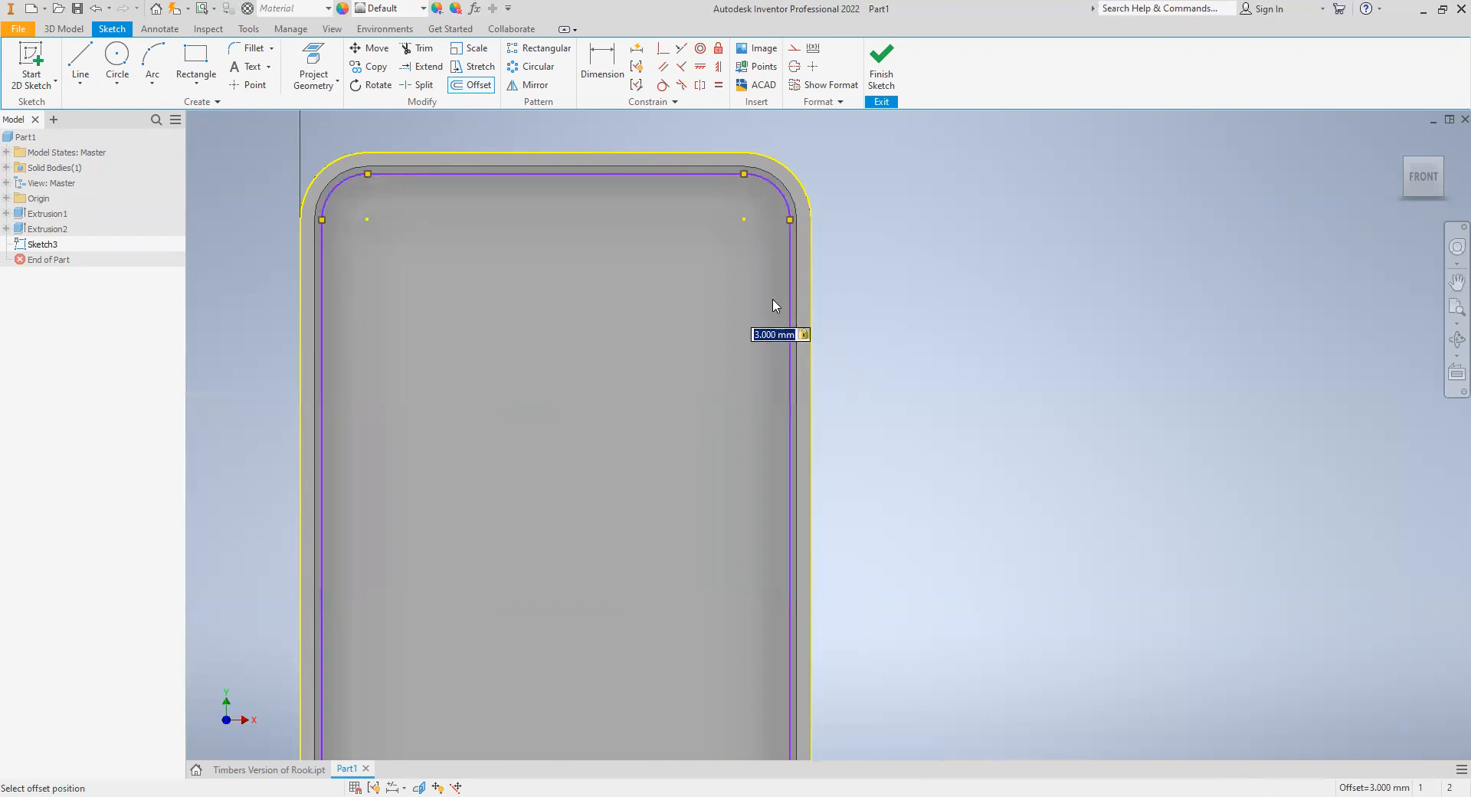
{"action": "left_click", "coordinate": [774, 304]}
{"action": "left_click", "coordinate": [881, 68]}
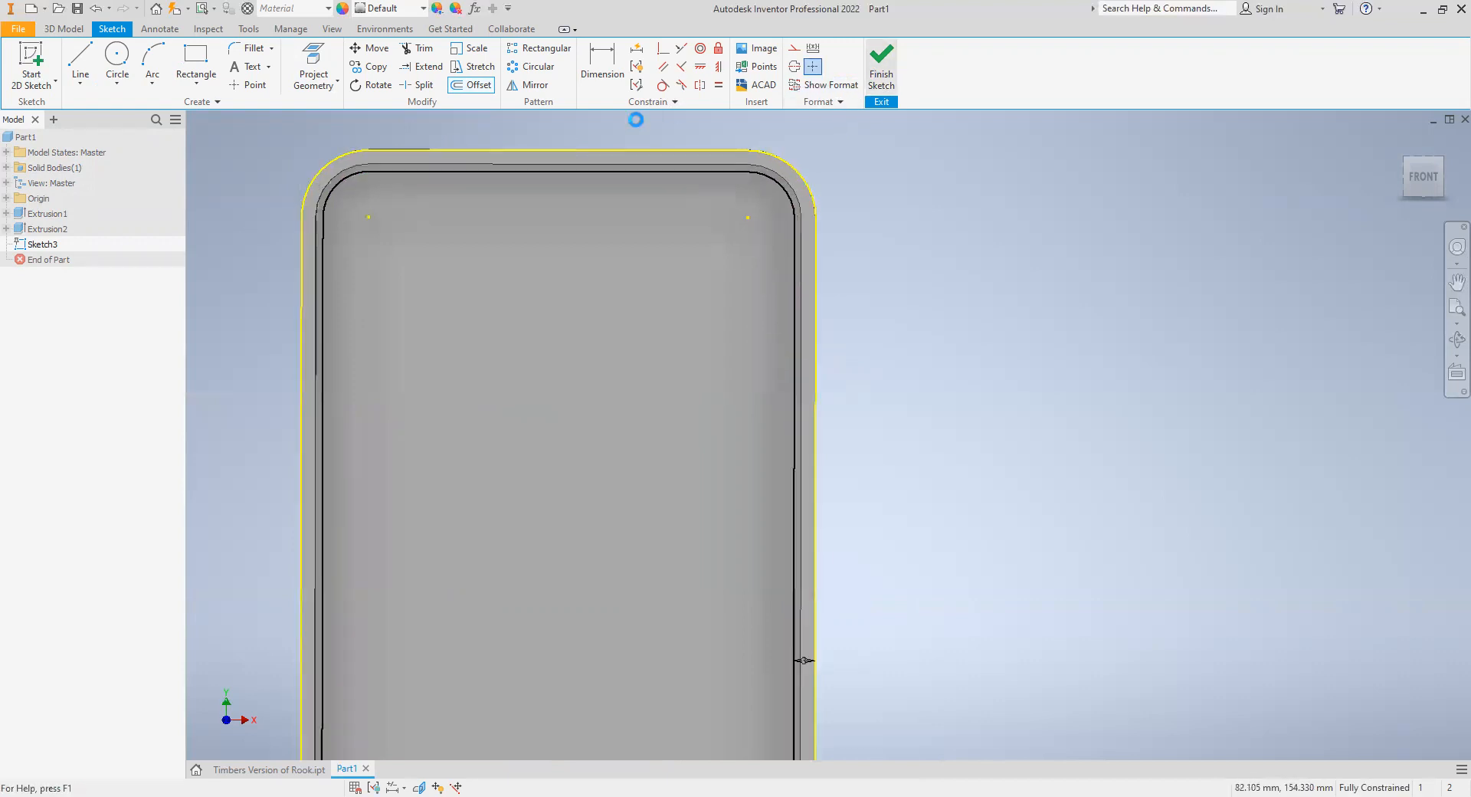
- Extrude the ring between the rim outline and its 3 mm offset by 1 mm to form the case's front lip
{"action": "left_click", "coordinate": [82, 69]}
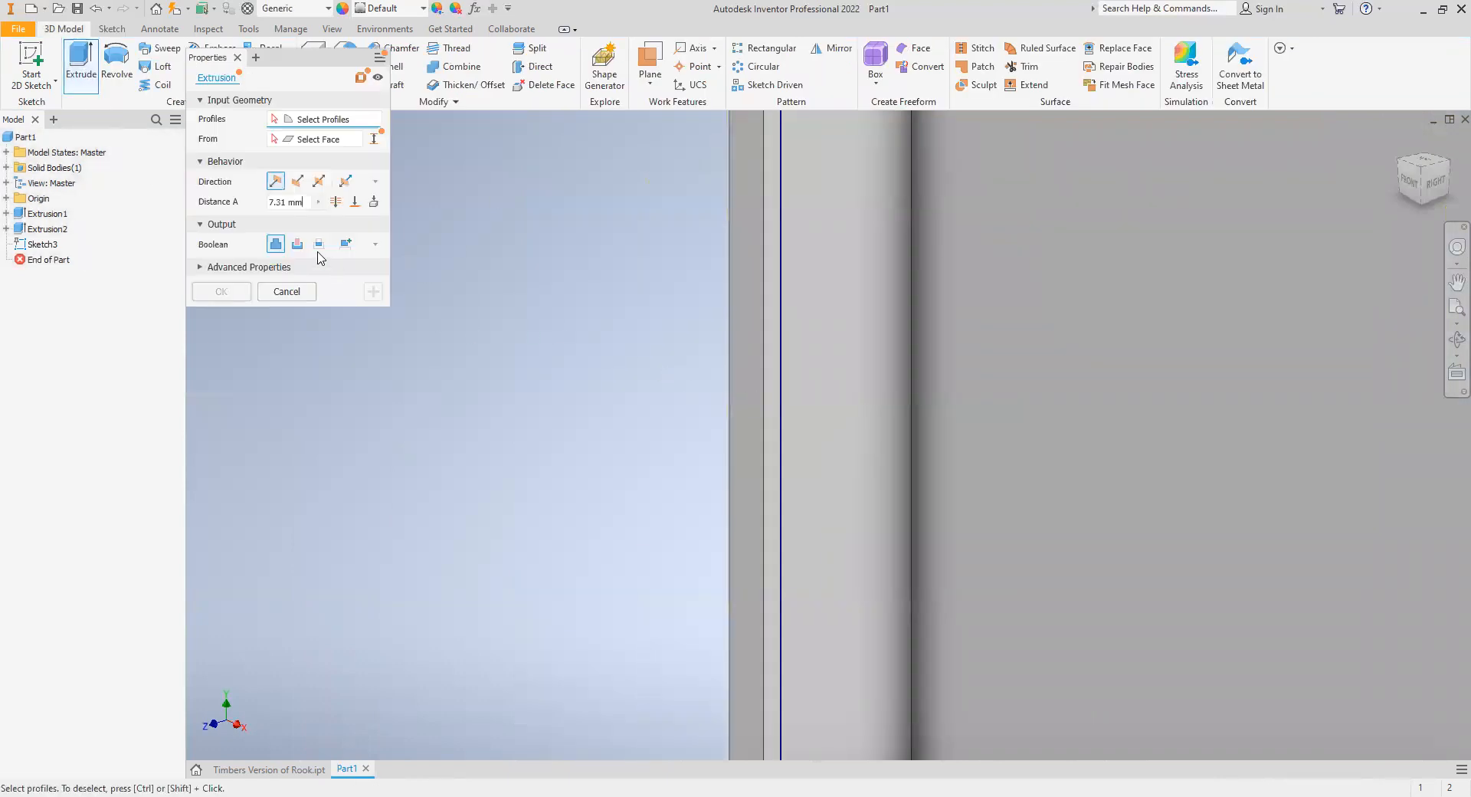
{"action": "left_click_drag", "start_coordinate": [309, 202], "coordinate": [194, 206]}
{"action": "type", "text": "1"}
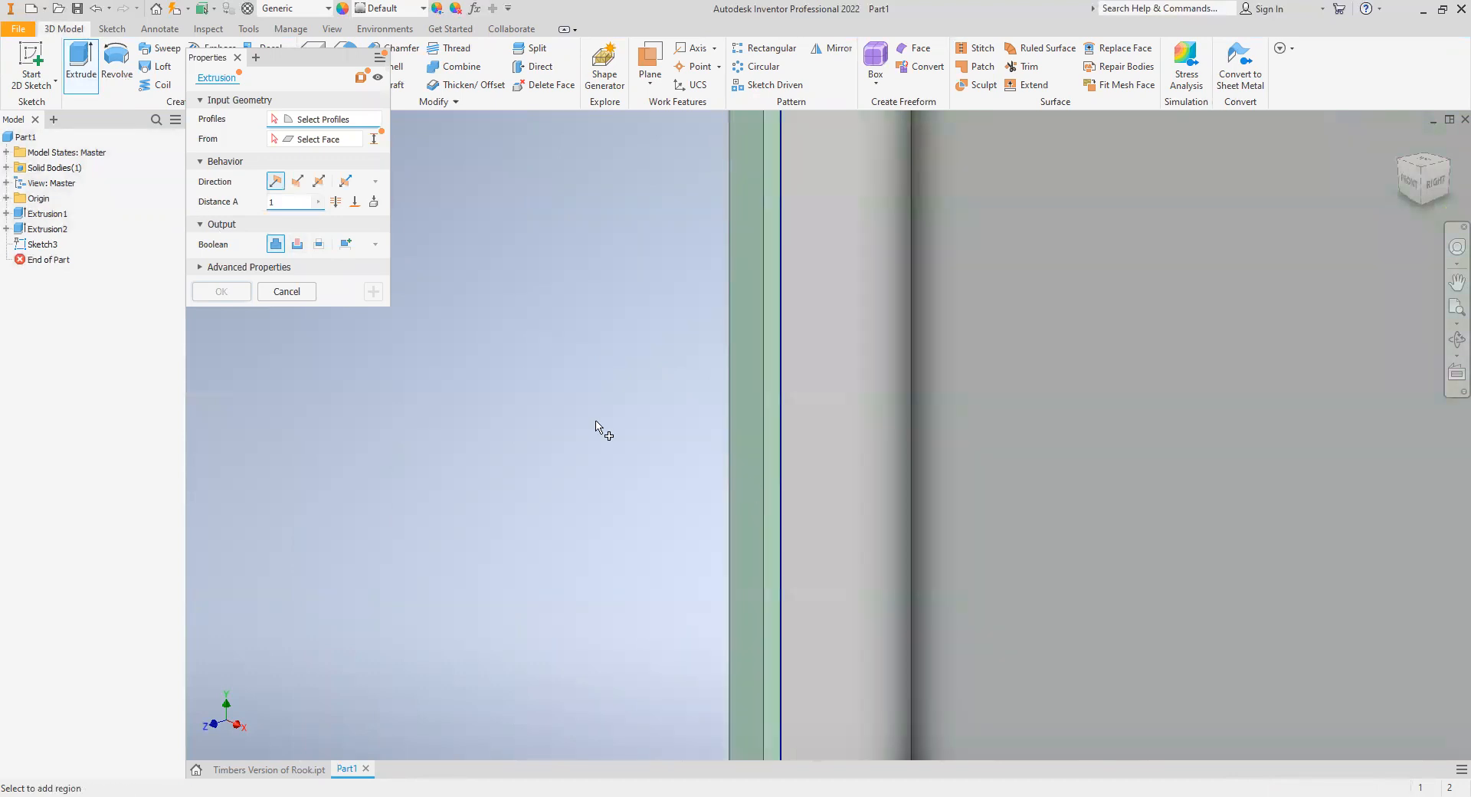
{"action": "left_click", "coordinate": [219, 291]}
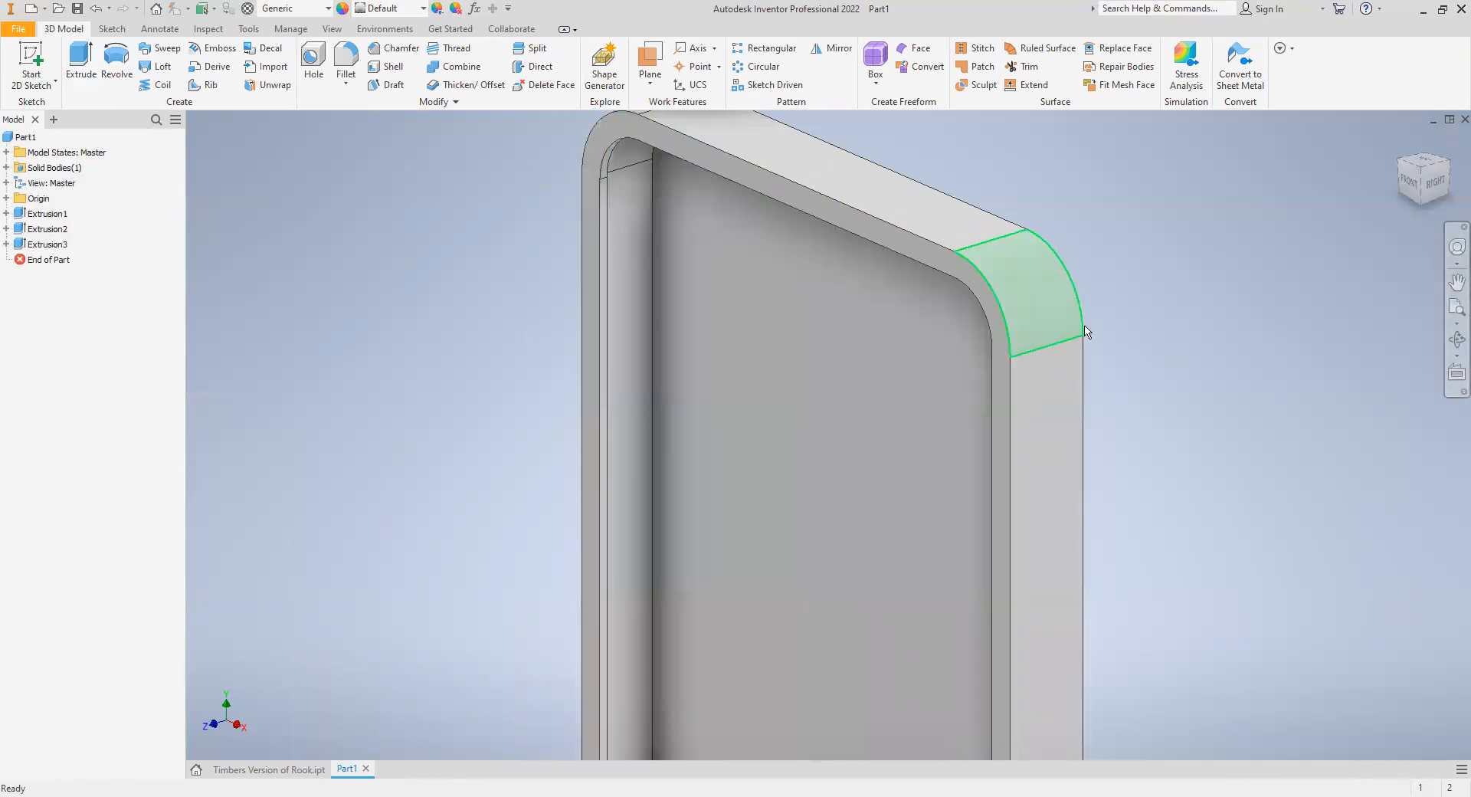
{"action": "scroll", "coordinate": [1117, 334], "scroll_direction": "up", "scroll_amount": 4}
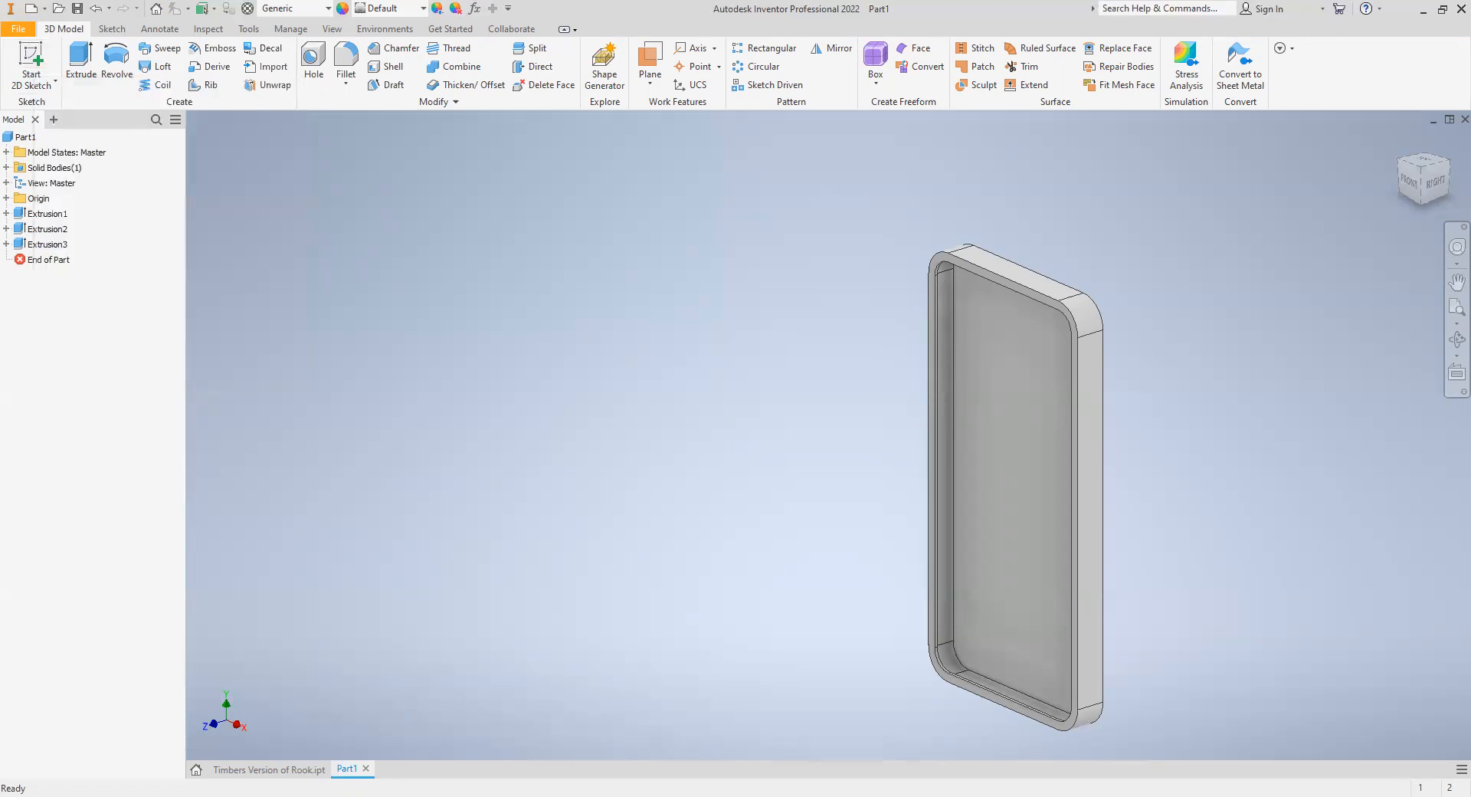
- Start a sketch on the front face of the case's lip
{"action": "left_click", "coordinate": [32, 61]}
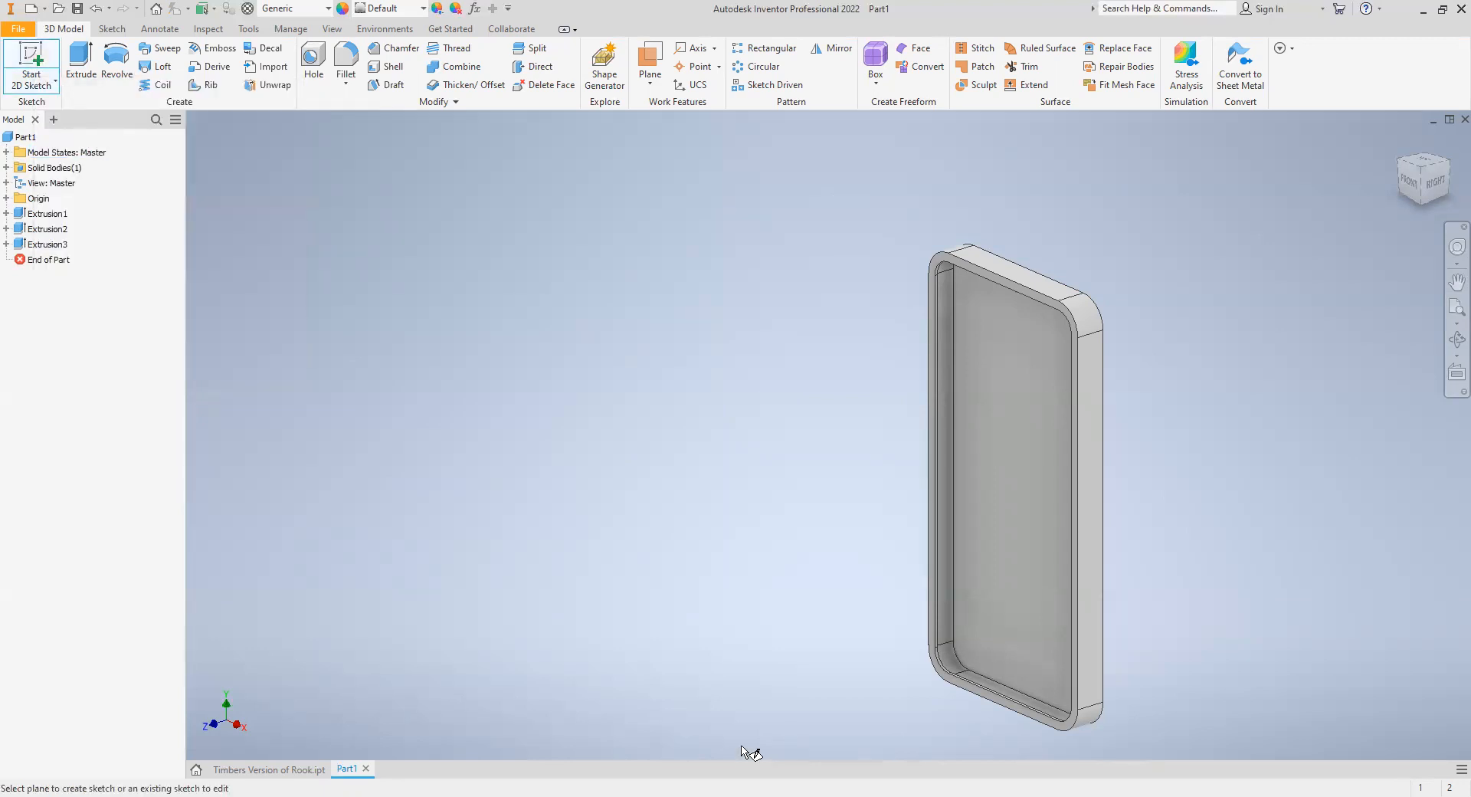
{"action": "left_click", "coordinate": [985, 691]}
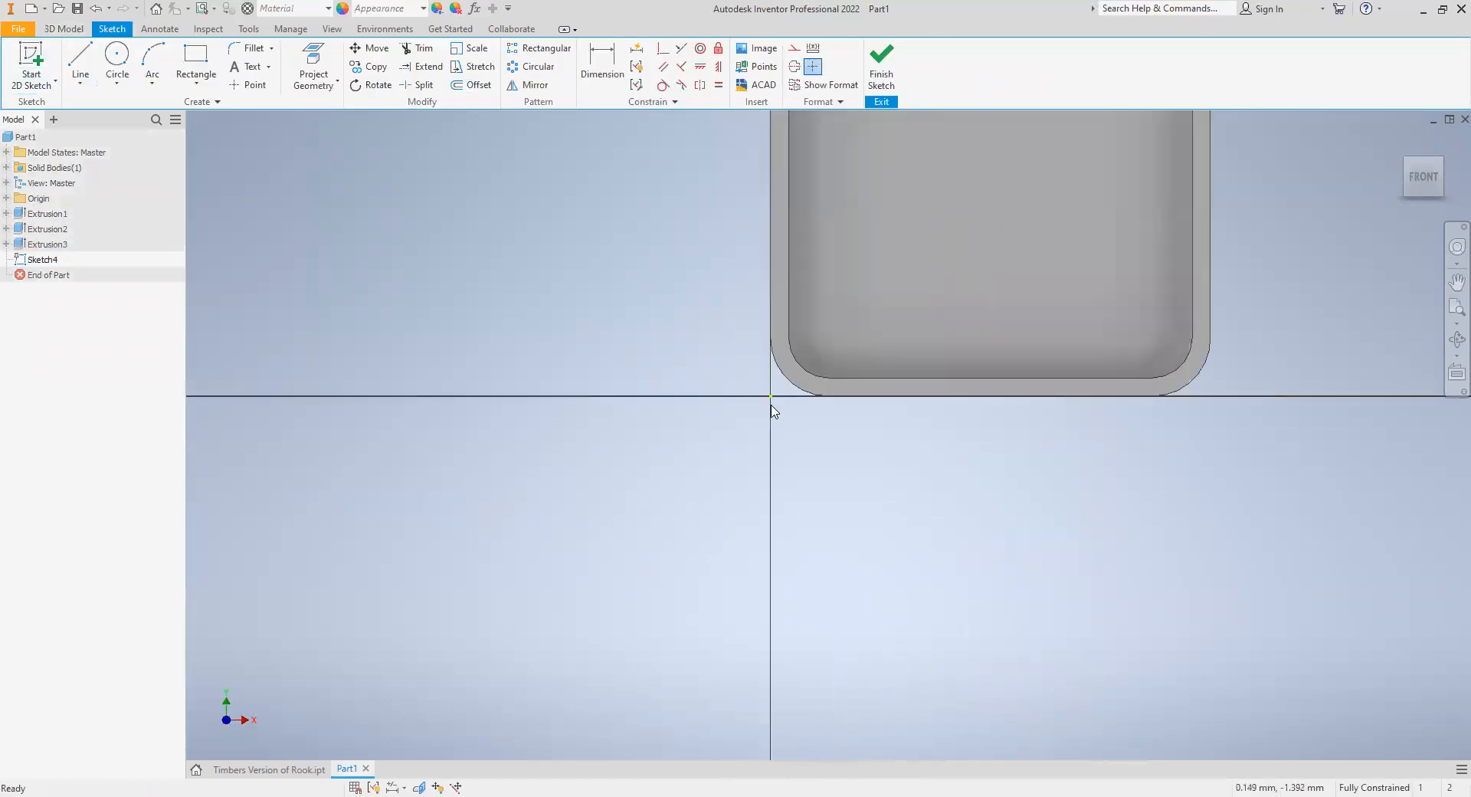
- Draw a rectangle about 53.27 mm by 3 mm across the bottom of the lip between the corner arcs and add a driven width dimension
{"action": "left_click", "coordinate": [196, 59]}
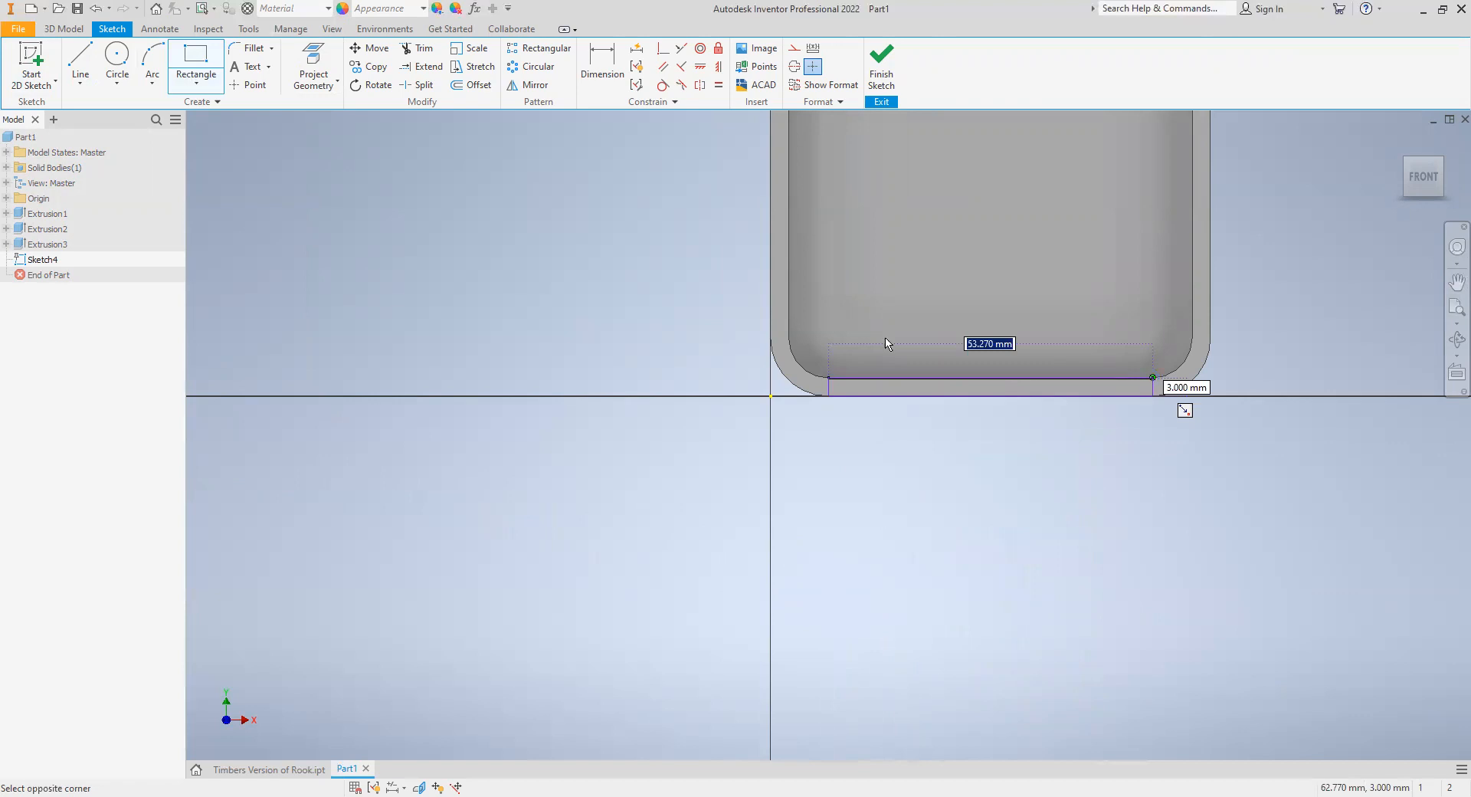
{"action": "key", "text": "Return"}
{"action": "key", "text": "d"}
{"action": "left_click", "coordinate": [924, 397]}
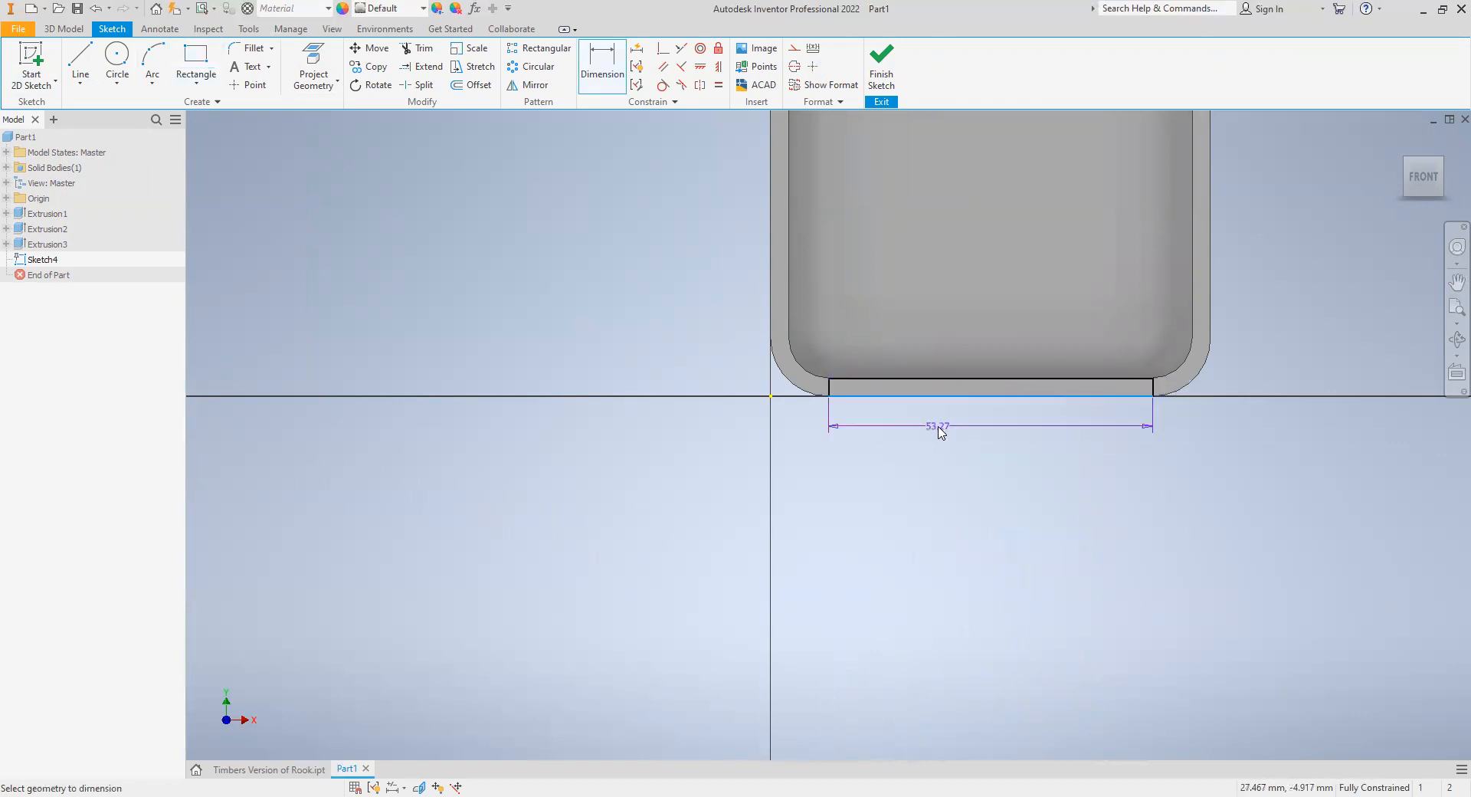
{"action": "left_click", "coordinate": [940, 433]}
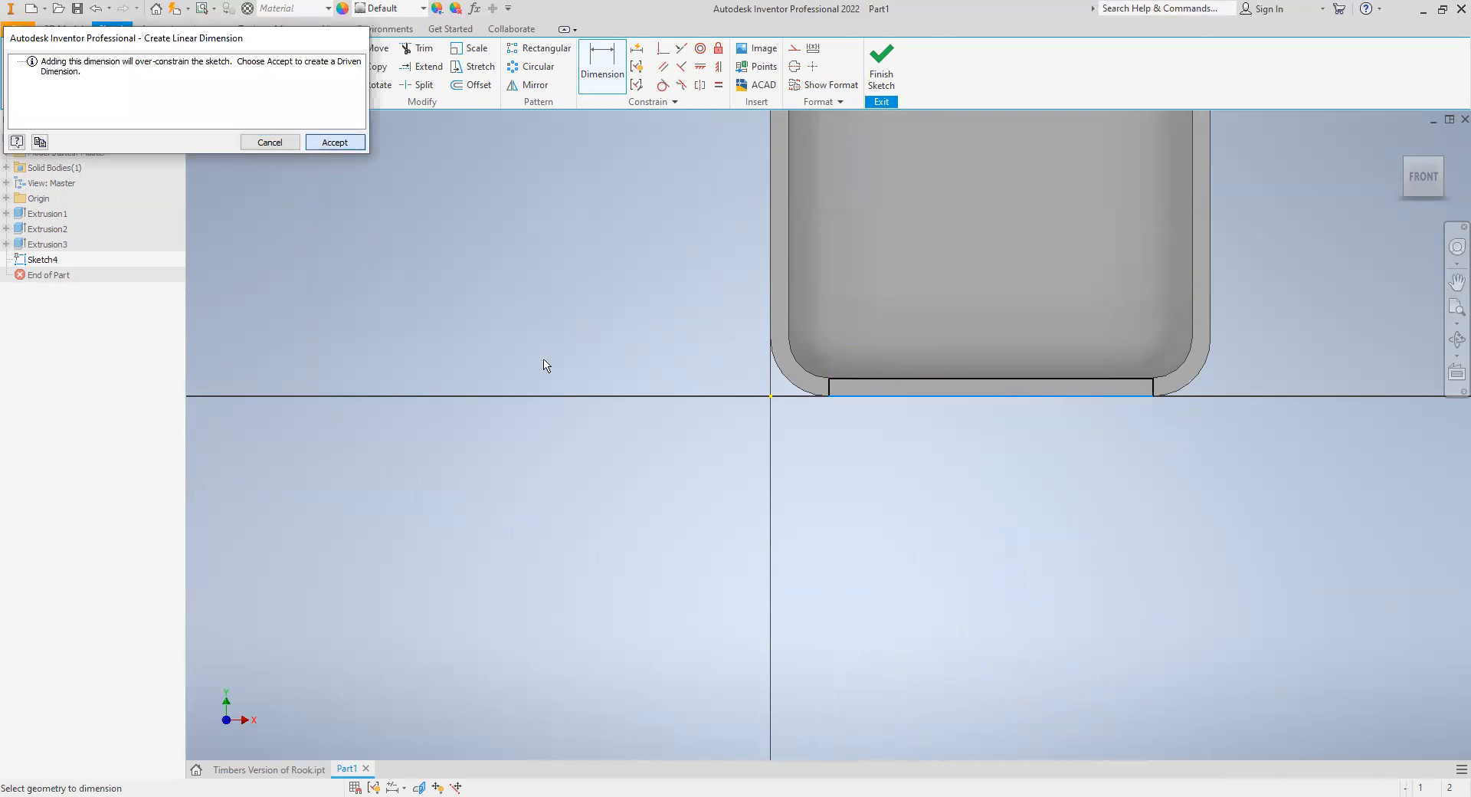
{"action": "key", "text": "Return"}
{"action": "right_click", "coordinate": [568, 399]}
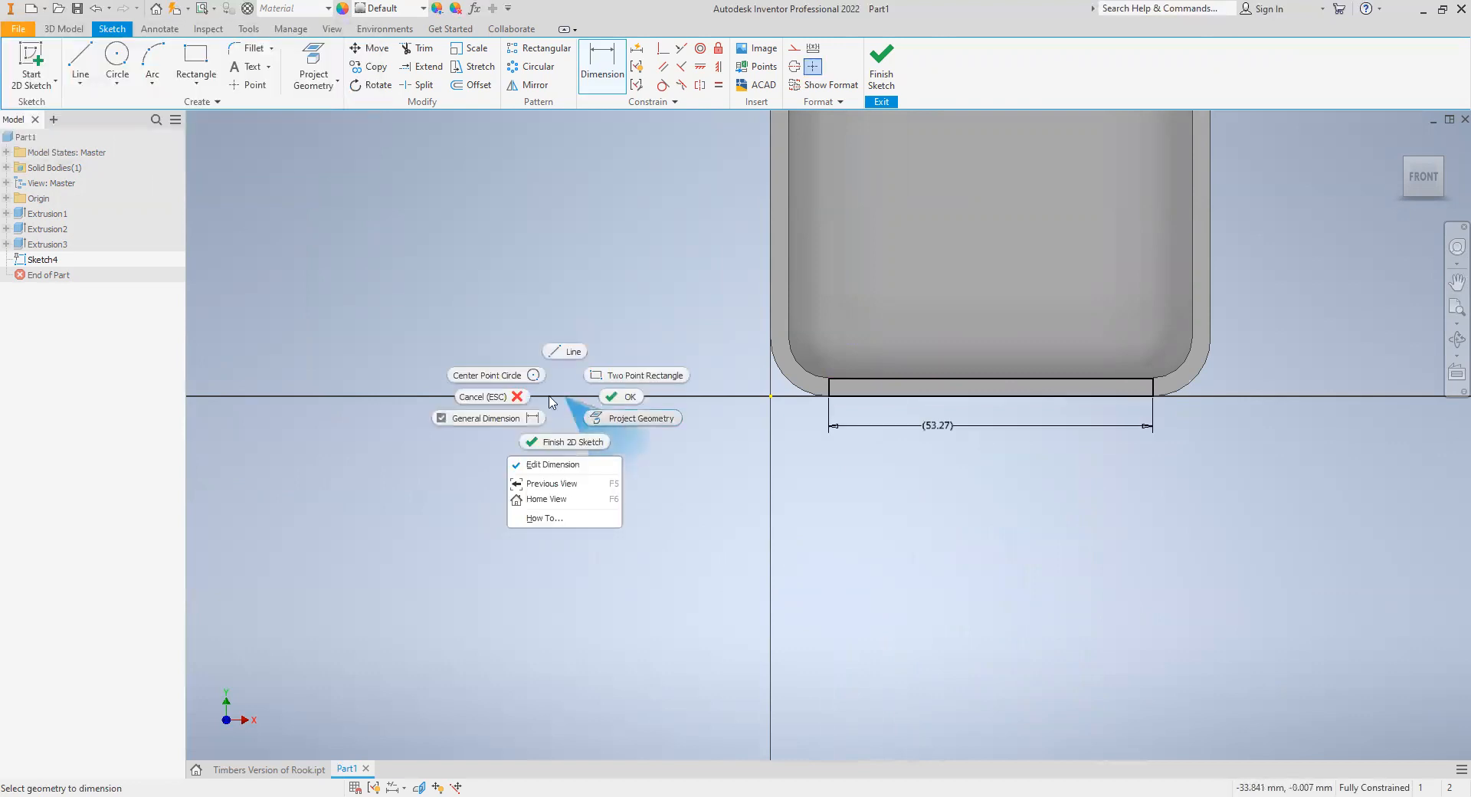
{"action": "left_click", "coordinate": [498, 396]}
- Delete the driven width dimension and the rectangle from the lip sketch
{"action": "right_click", "coordinate": [893, 428]}
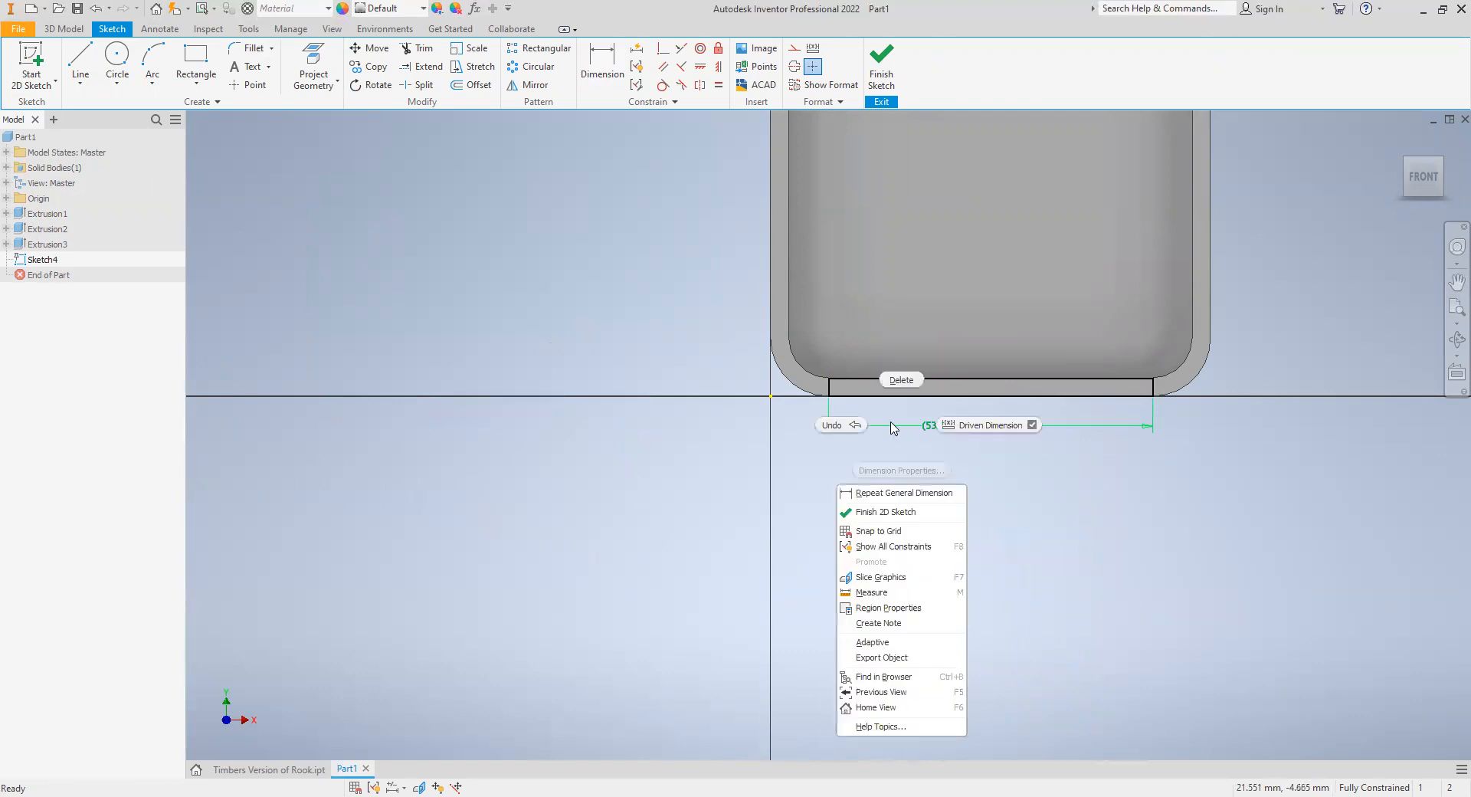
{"action": "left_click", "coordinate": [901, 379]}
{"action": "left_click_drag", "start_coordinate": [815, 330], "coordinate": [1036, 429]}
{"action": "key", "text": "Delete"}
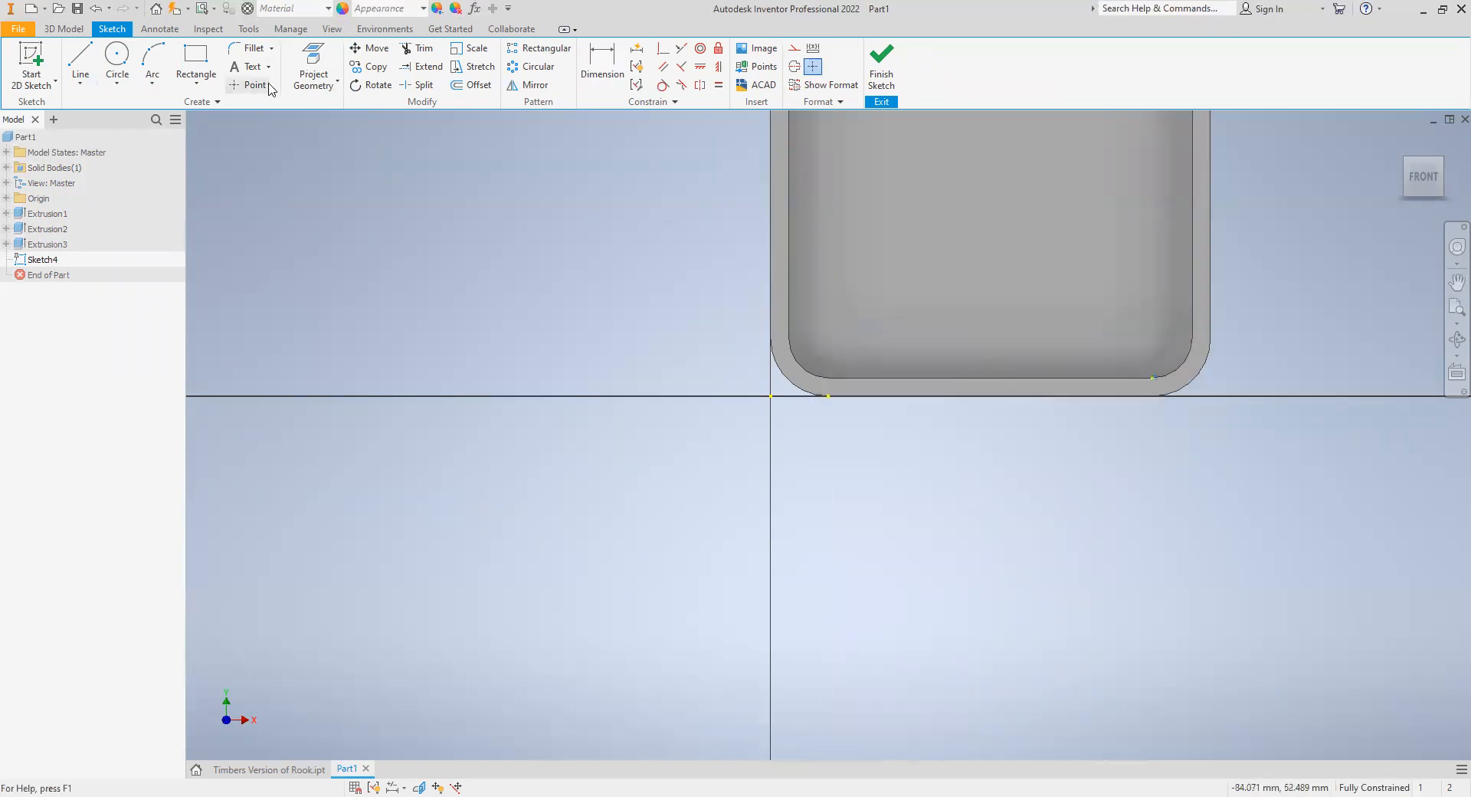
- Draw a rectangle along the straight bottom section of the lip, spanning the lip's width and stopping short of both corner arcs
{"action": "left_click", "coordinate": [195, 58]}
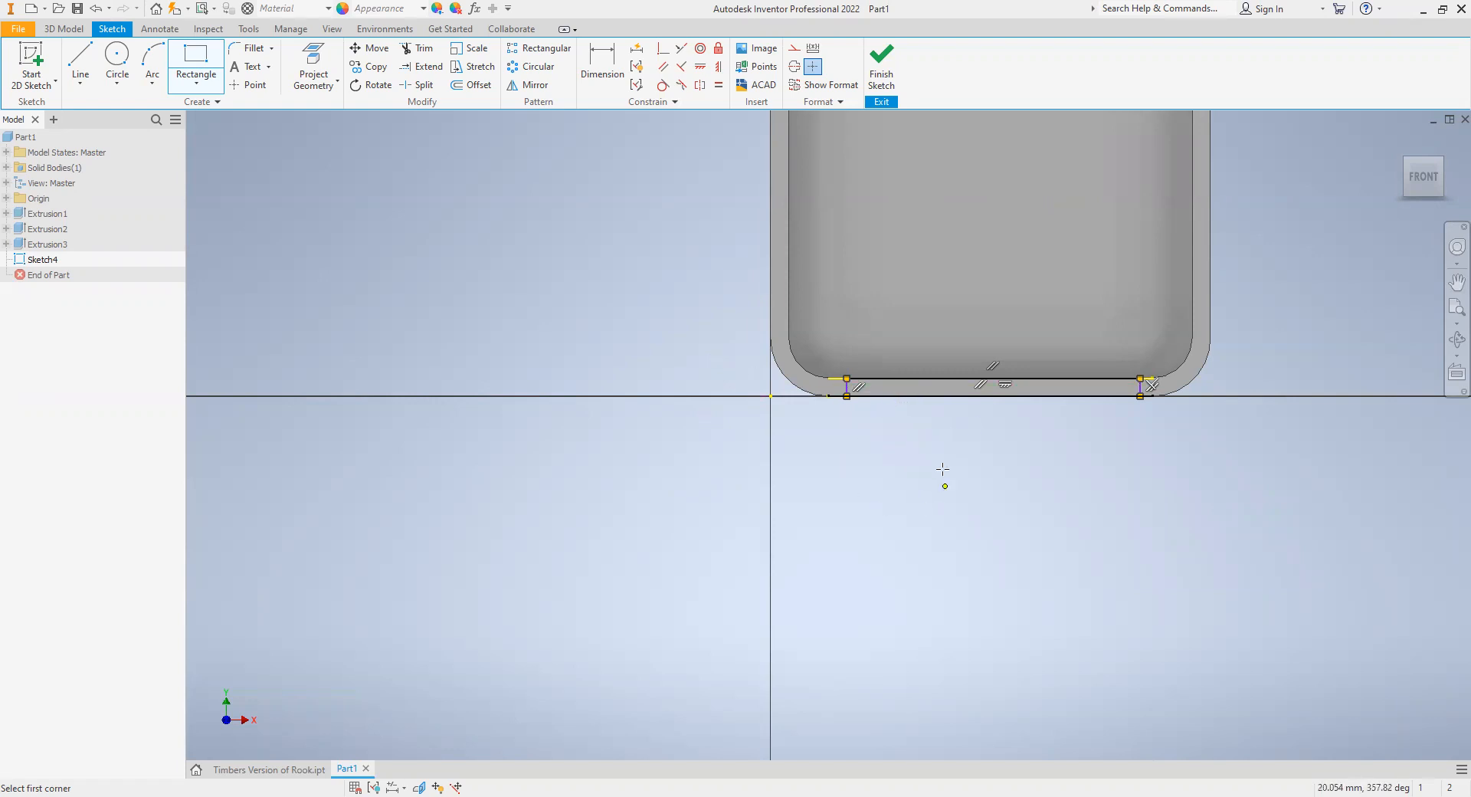
{"action": "scroll", "coordinate": [844, 457], "scroll_direction": "down", "scroll_amount": 4}
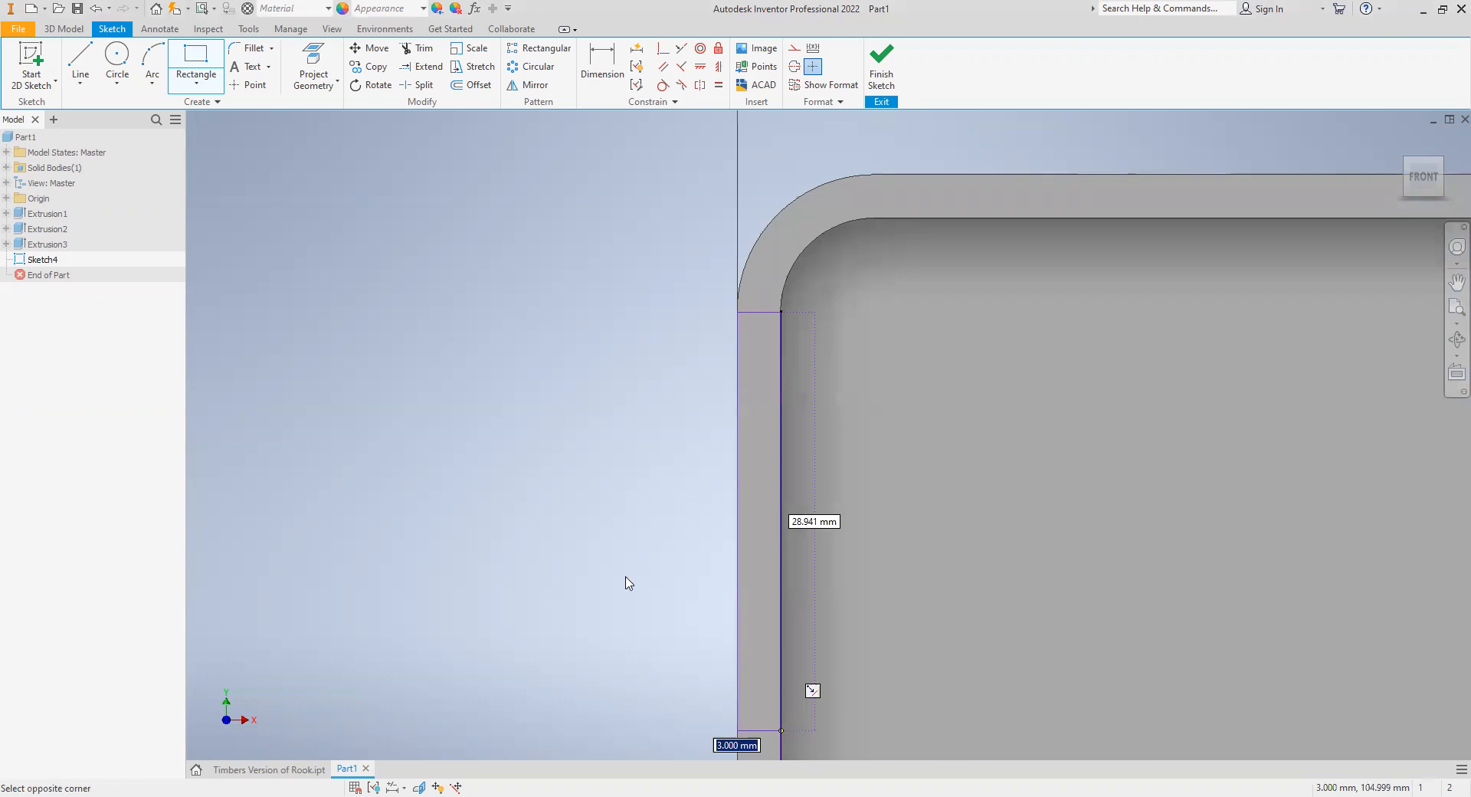
{"action": "right_click", "coordinate": [625, 578]}
{"action": "left_click", "coordinate": [565, 578]}
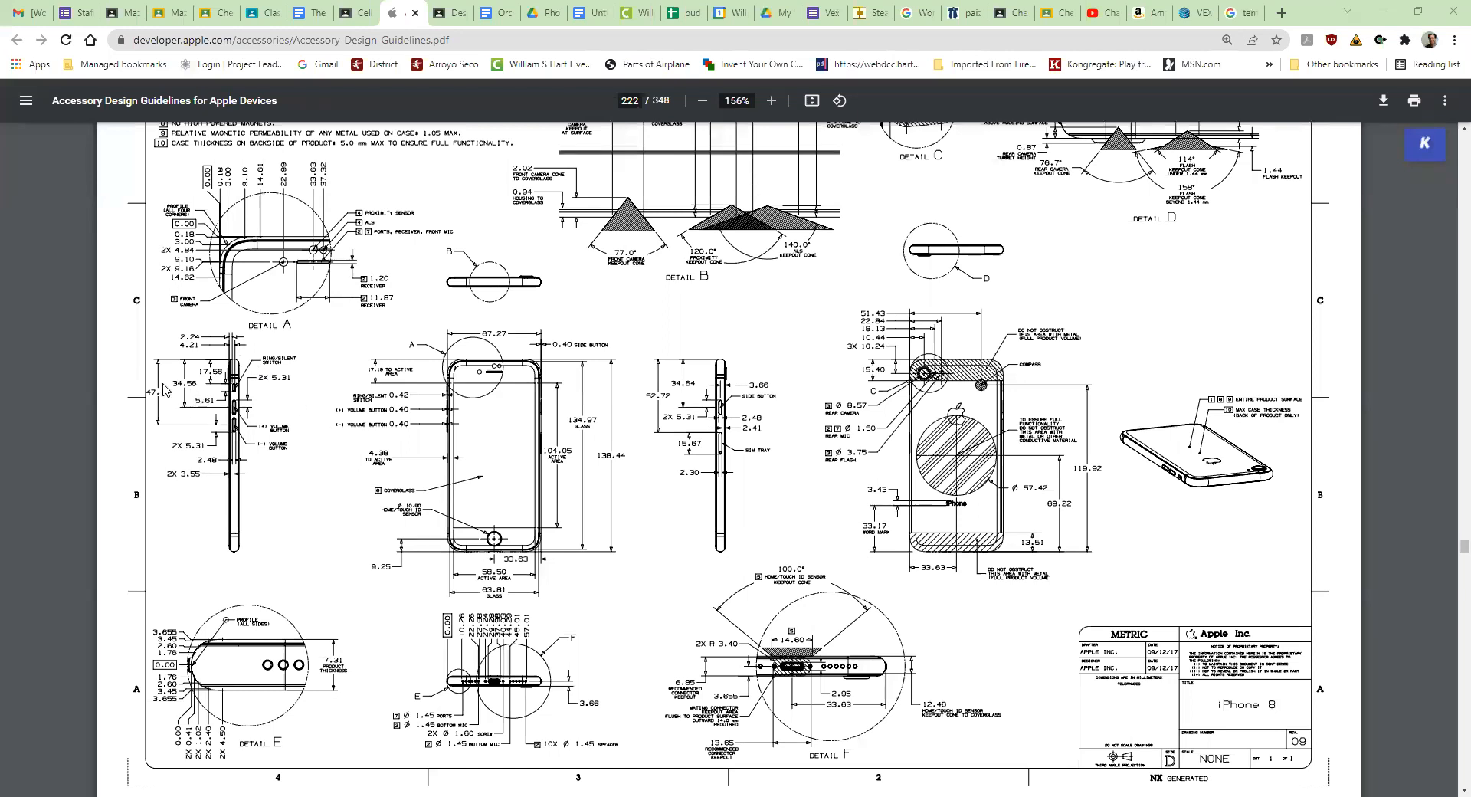
- Switch to the Accessory Design Guidelines PDF in the browser and examine the iPhone 8 side views for button positions and sizes
{"action": "scroll", "coordinate": [180, 394], "scroll_direction": "up", "scroll_amount": 1}
{"action": "scroll", "coordinate": [181, 398], "scroll_direction": "down", "scroll_amount": 1}
{"action": "scroll", "coordinate": [207, 397], "scroll_direction": "up", "scroll_amount": 1, "text": "ctrl"}
{"action": "scroll", "coordinate": [206, 398], "scroll_direction": "up", "scroll_amount": 1, "text": "ctrl"}
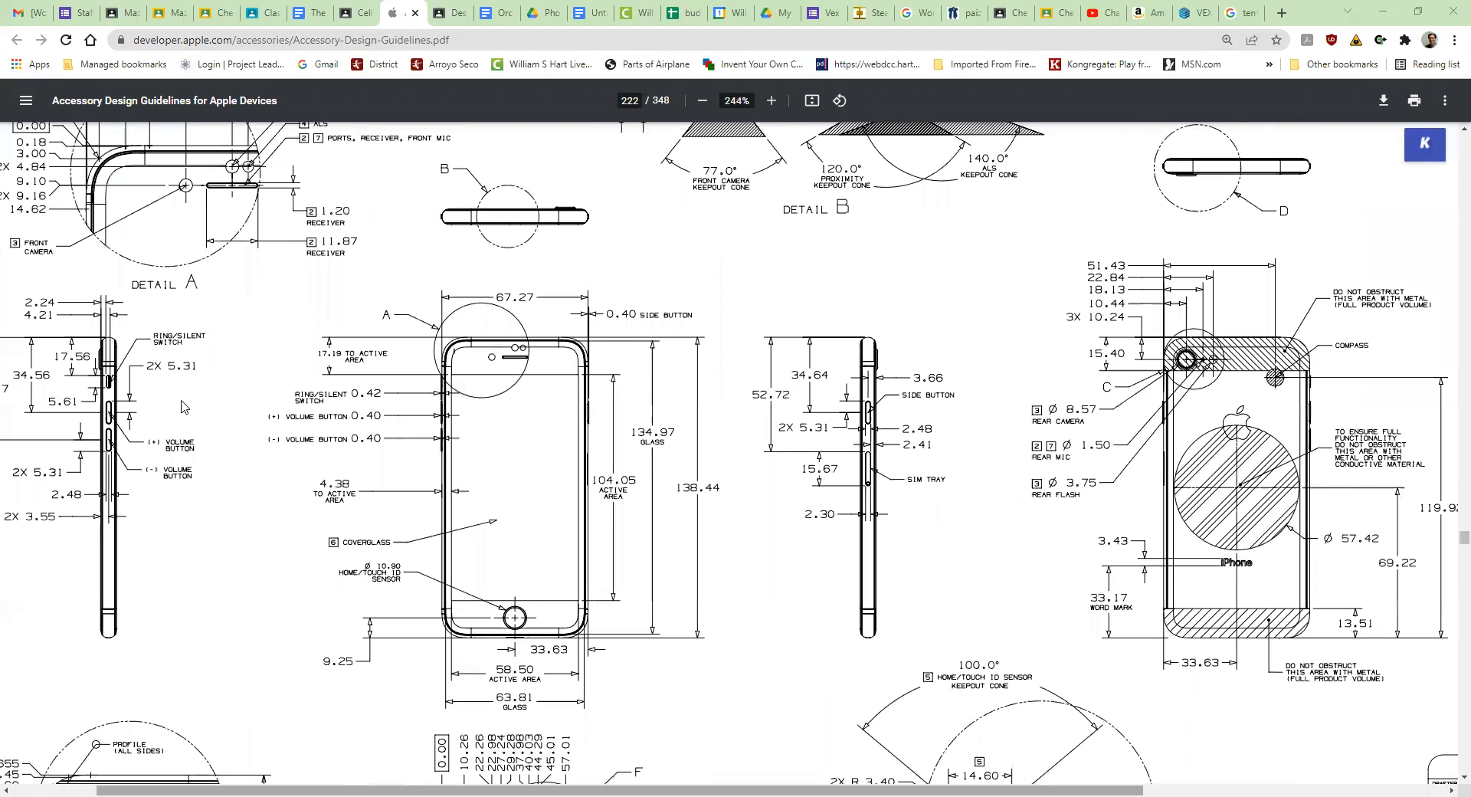
{"action": "scroll", "coordinate": [182, 406], "scroll_direction": "up", "scroll_amount": 2, "text": "ctrl"}
{"action": "scroll", "coordinate": [184, 413], "scroll_direction": "up", "scroll_amount": 1, "text": "ctrl"}
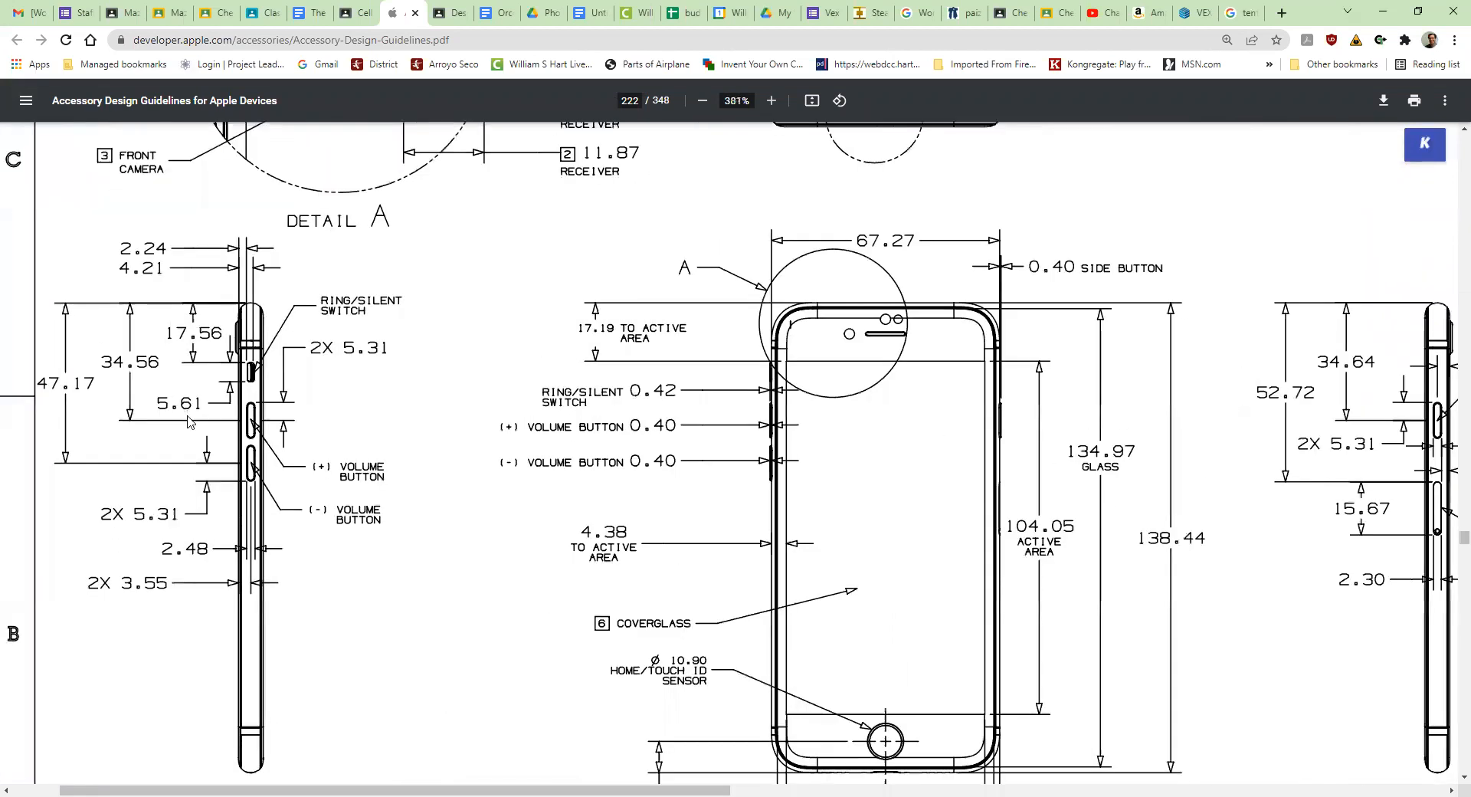
{"action": "scroll", "coordinate": [190, 421], "scroll_direction": "up", "scroll_amount": 1, "text": "ctrl"}
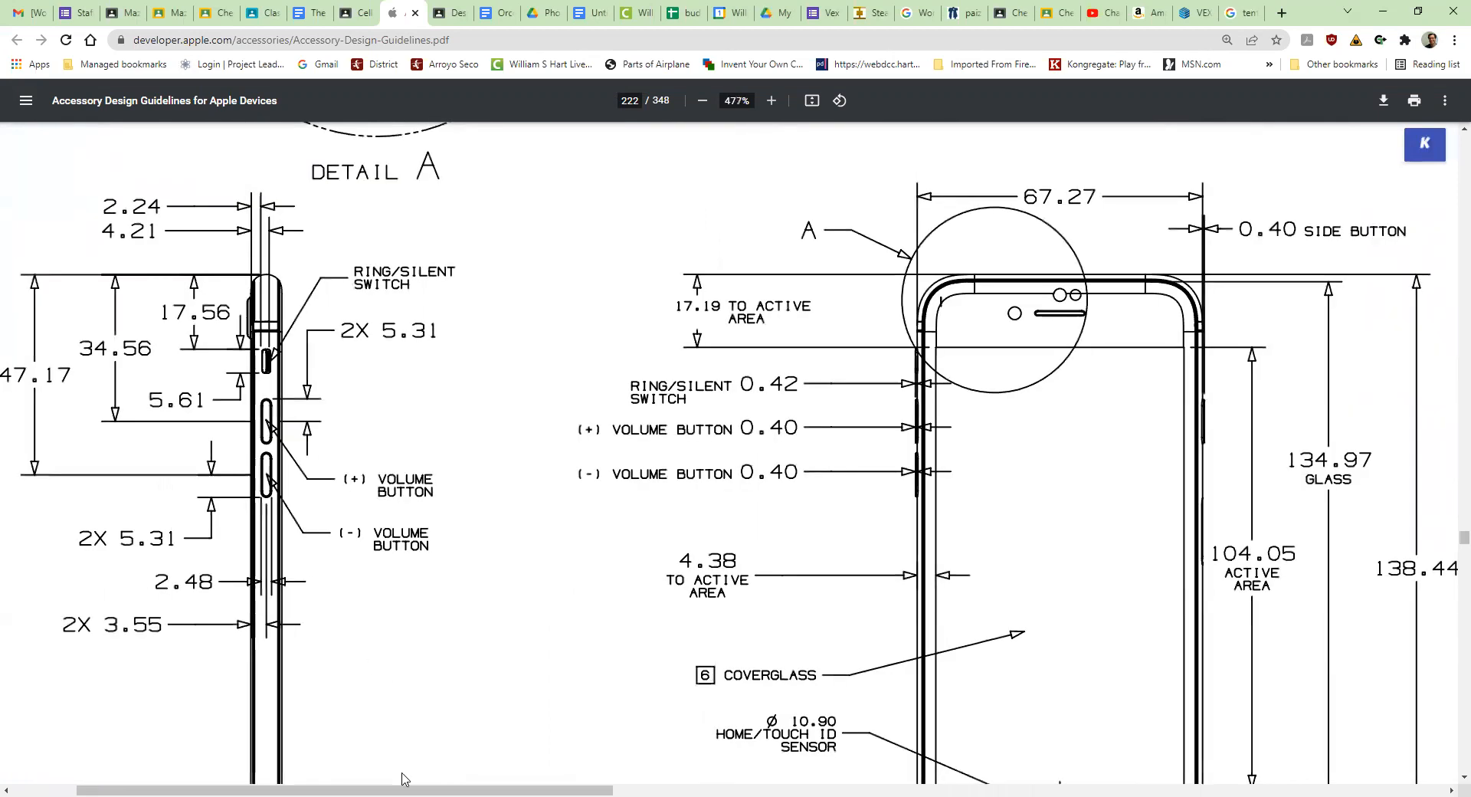
{"action": "scroll", "coordinate": [363, 778], "scroll_direction": "left", "scroll_amount": 2}
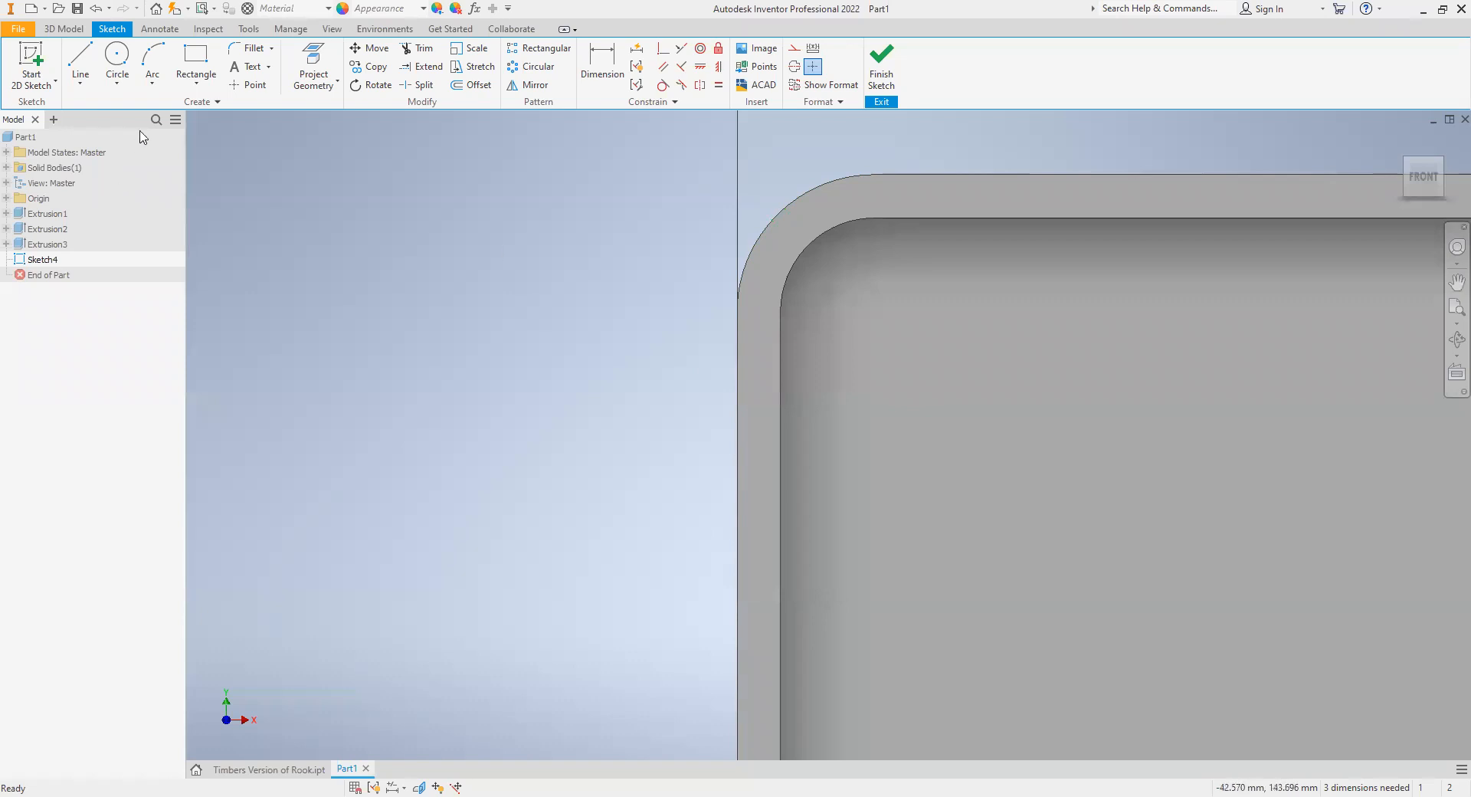
- Draw a rectangle 47 mm long and 3 mm wide on the left side of the lip, starting just below the upper corner arc
{"action": "left_click", "coordinate": [194, 60]}
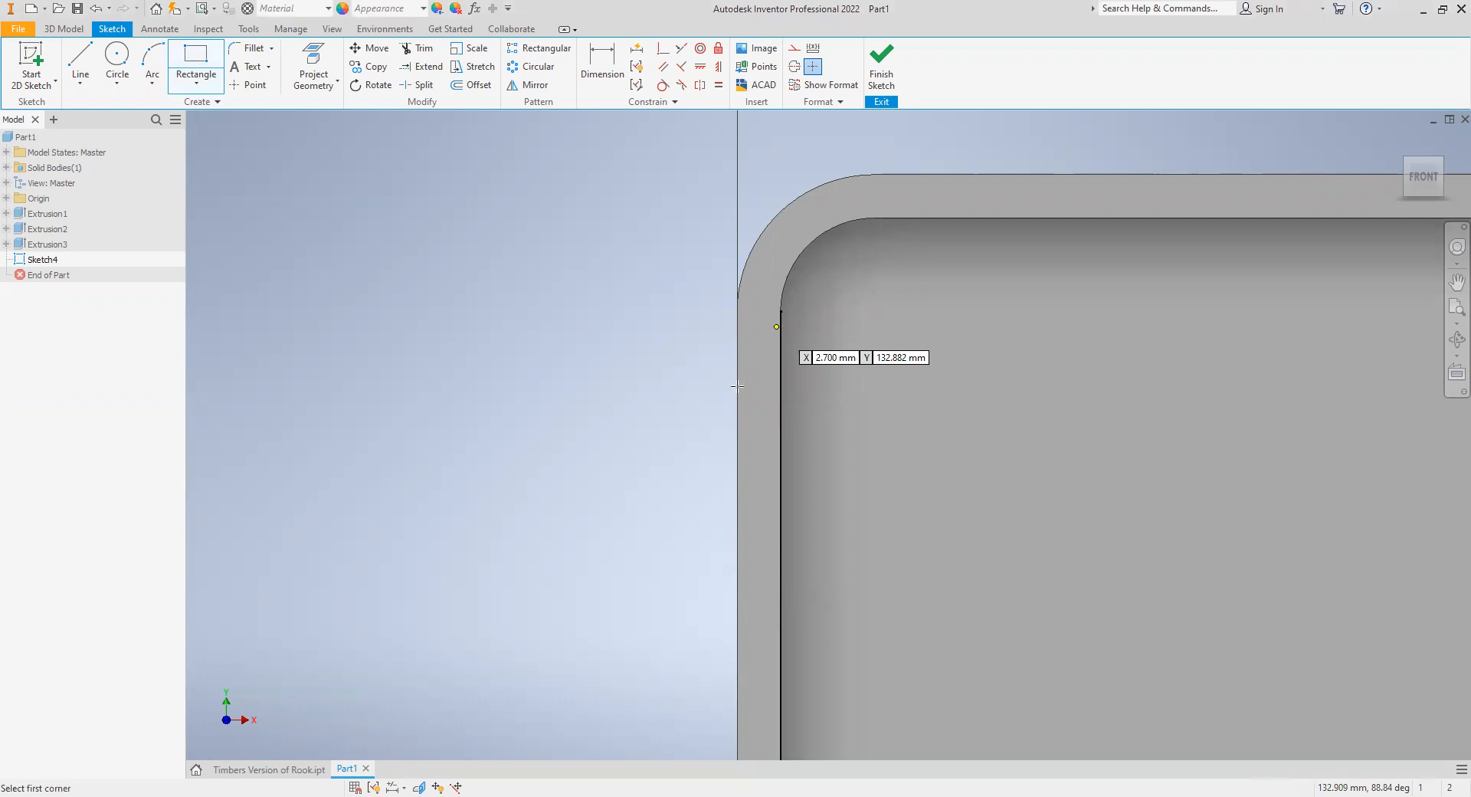
{"action": "left_click", "coordinate": [738, 560]}
{"action": "key", "text": "Tab"}
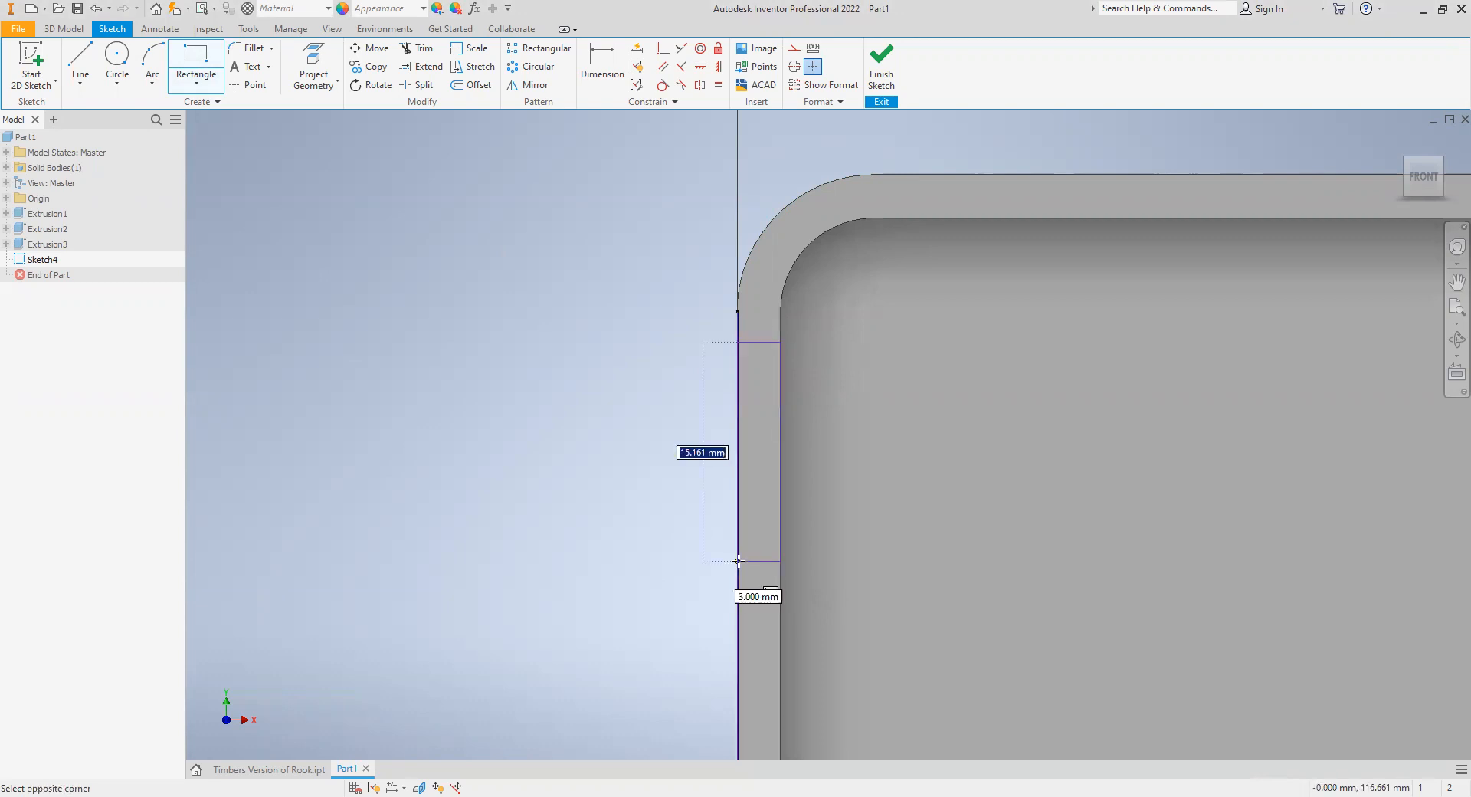
{"action": "type", "text": "47"}
{"action": "key", "text": "Tab"}
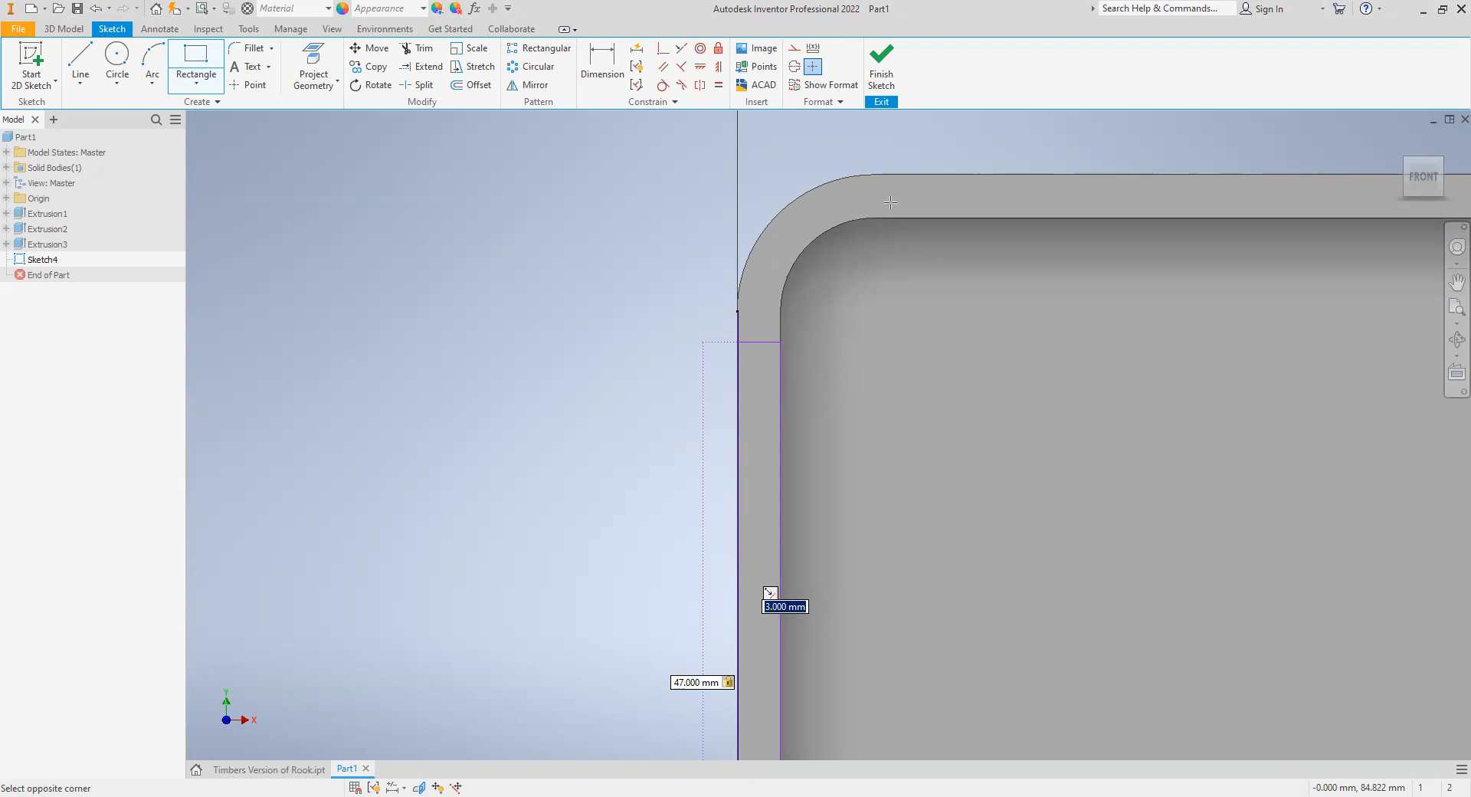
{"action": "key", "text": "Return"}
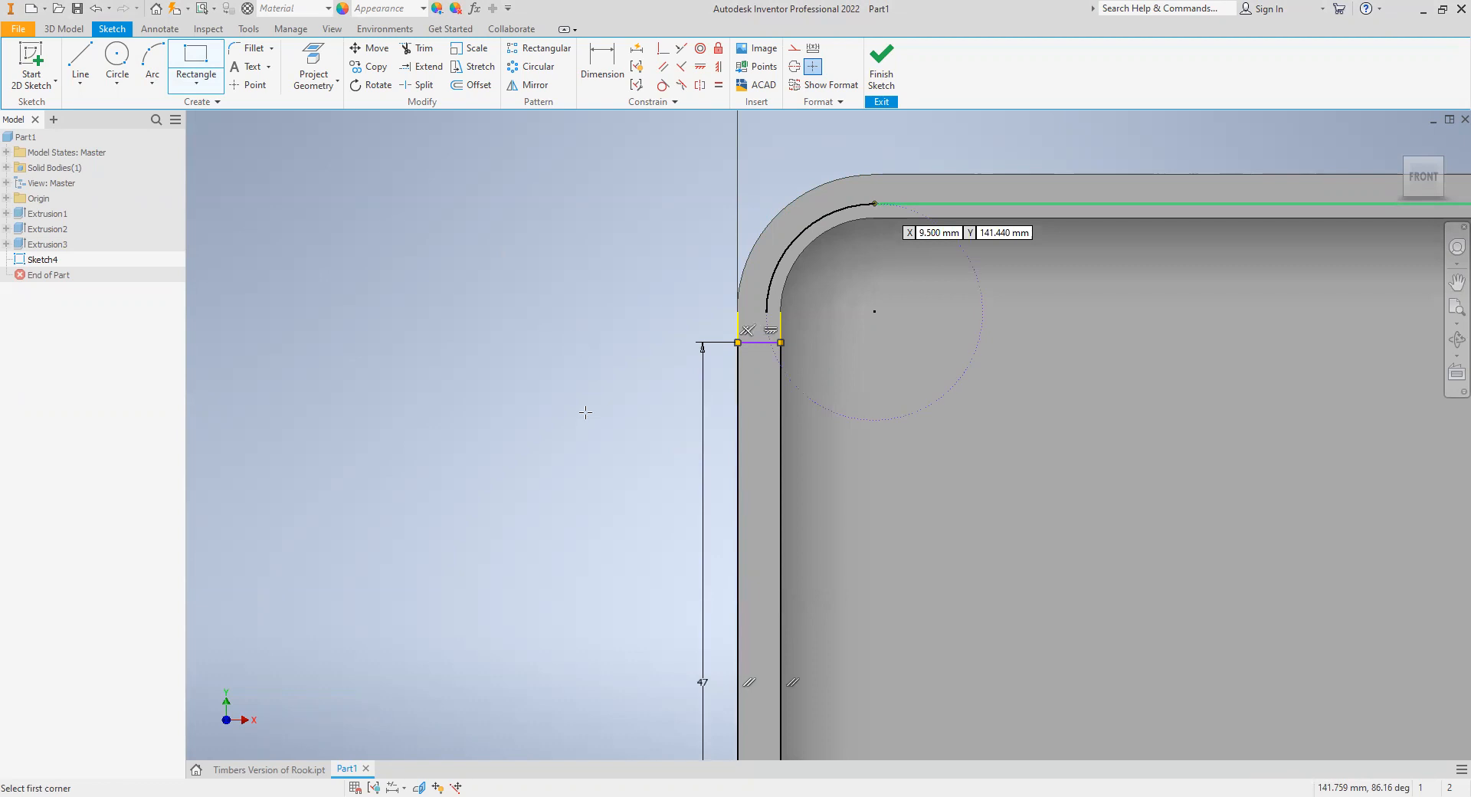
- Draw a center-point rectangle about 9 mm tall and 3.4 mm wide across the upper part of the lip's right side
{"action": "scroll", "coordinate": [736, 475], "scroll_direction": "down", "scroll_amount": 4}
{"action": "middle_click_drag", "start_coordinate": [736, 475], "coordinate": [295, 383]}
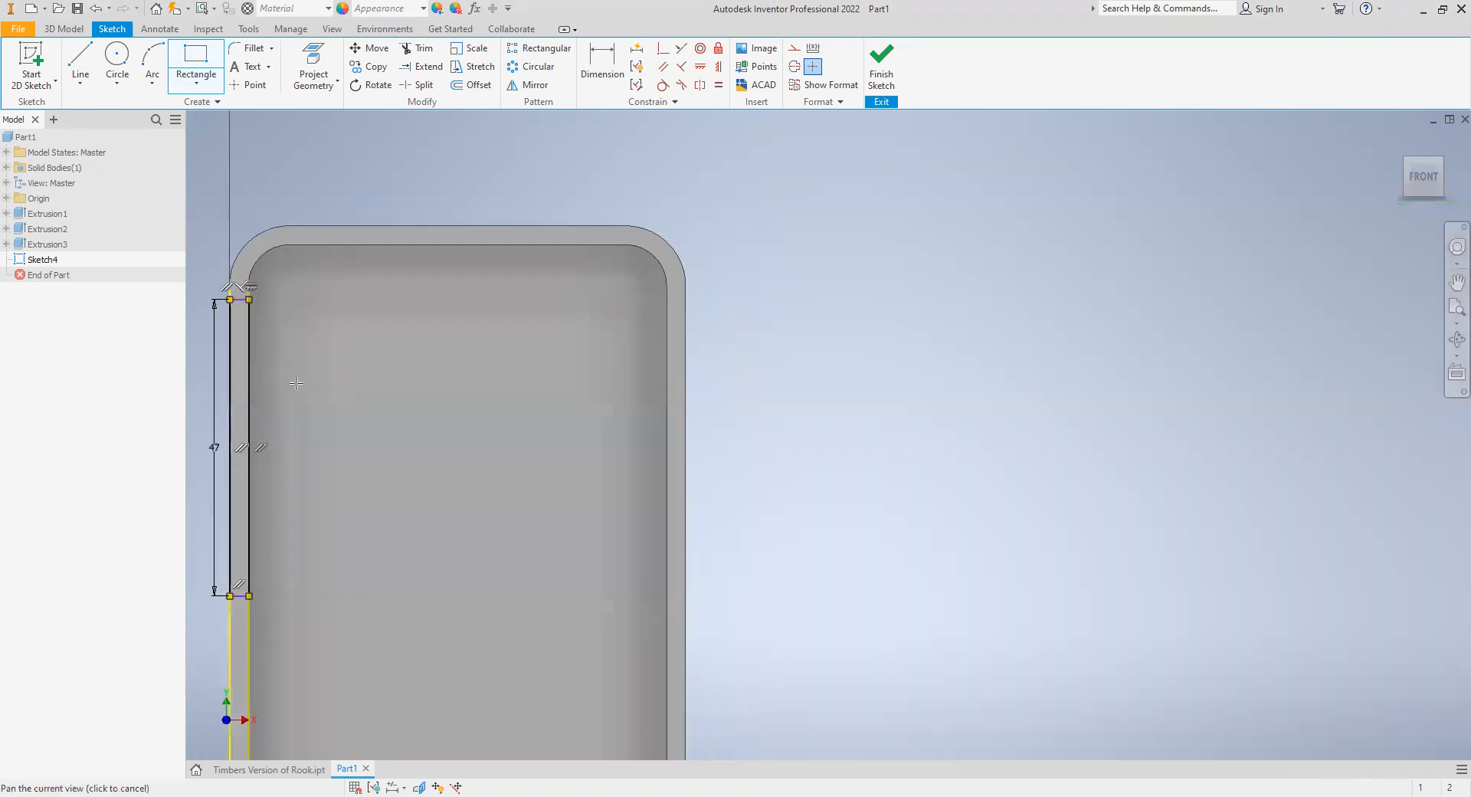
{"action": "left_click", "coordinate": [216, 87]}
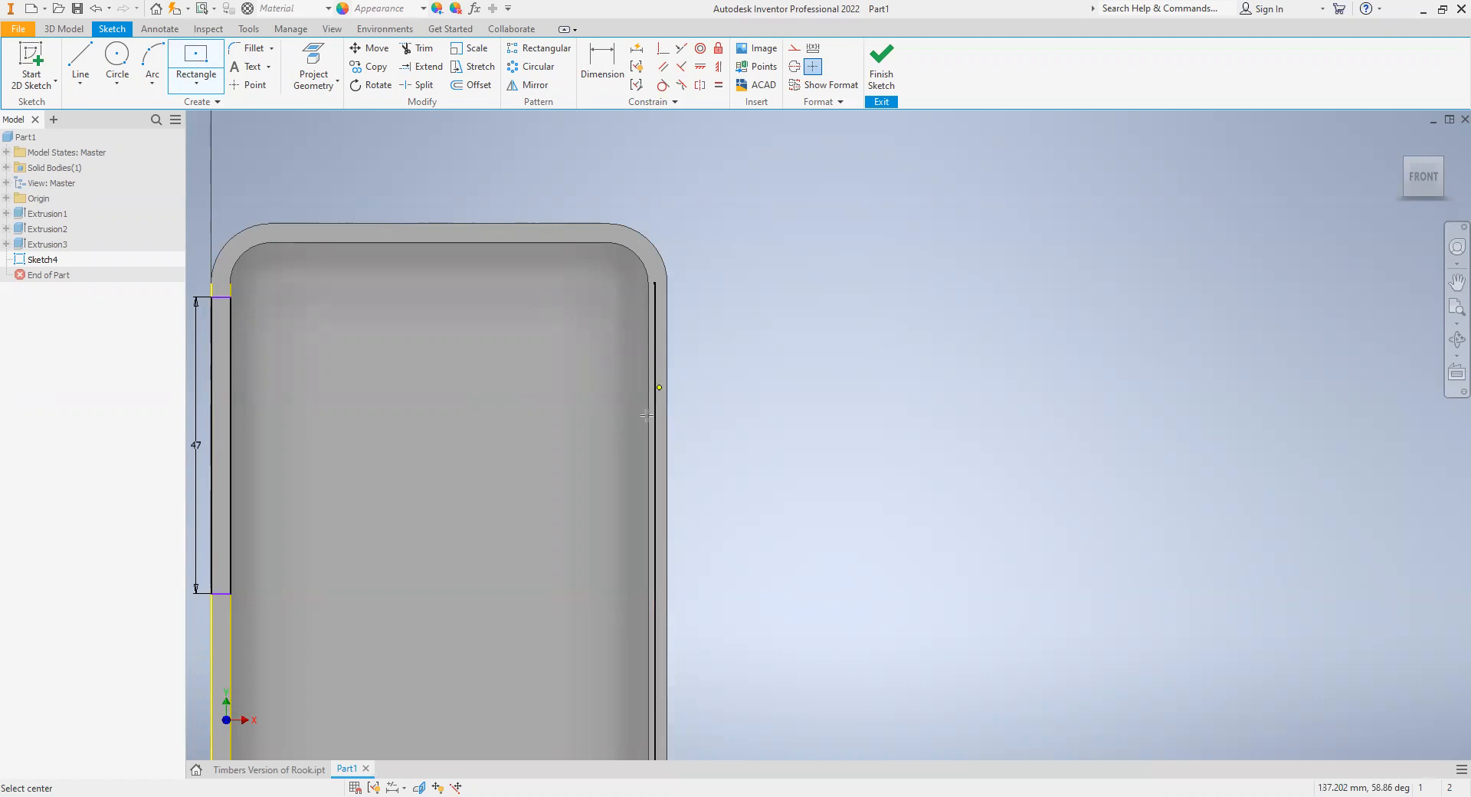
{"action": "left_click", "coordinate": [659, 387]}
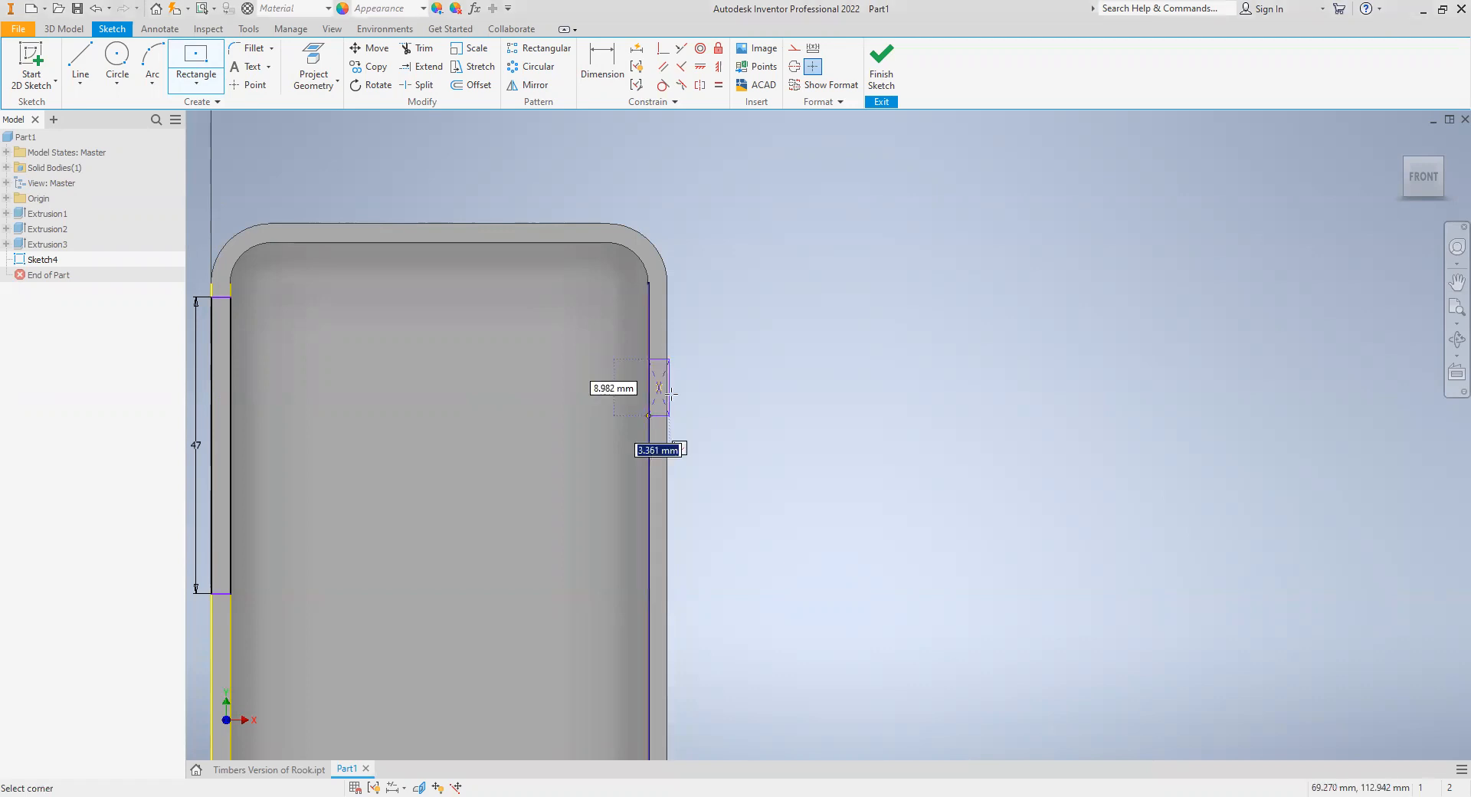
{"action": "left_click", "coordinate": [680, 443]}
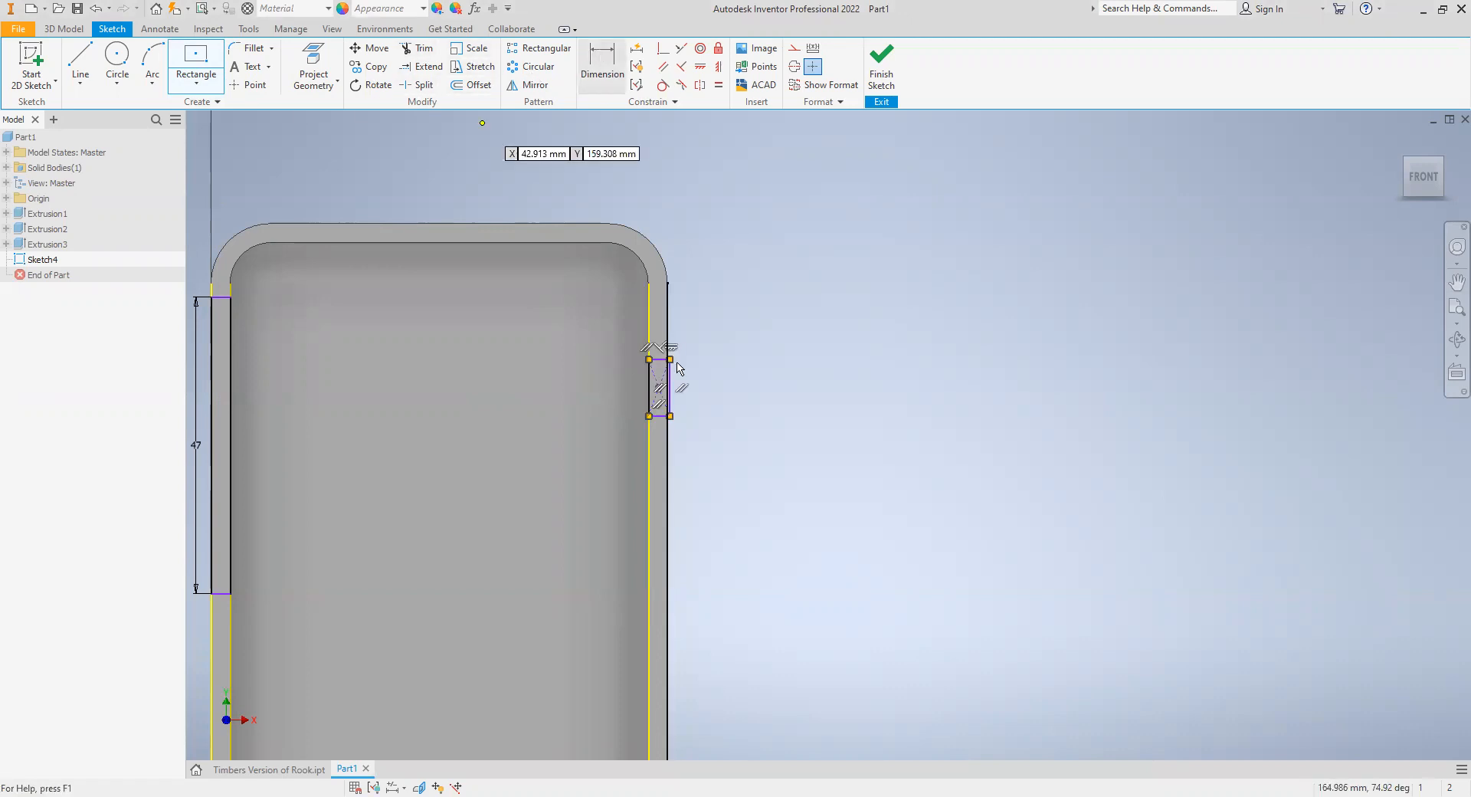
- Dimension the right rectangle's center 34.6 mm below the horizontal edge projected within the lip's top side
{"action": "key", "text": "d"}
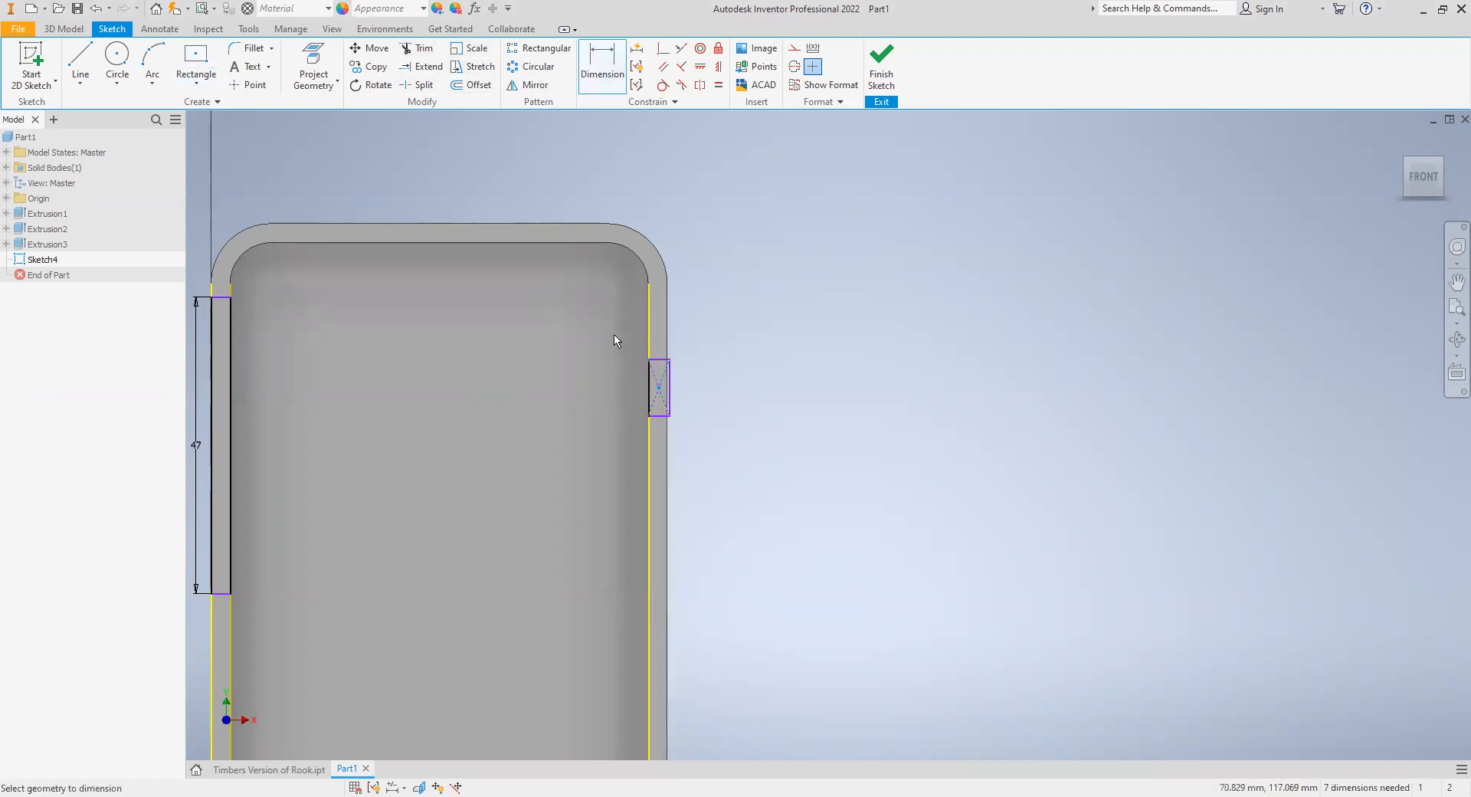
{"action": "left_click", "coordinate": [605, 238]}
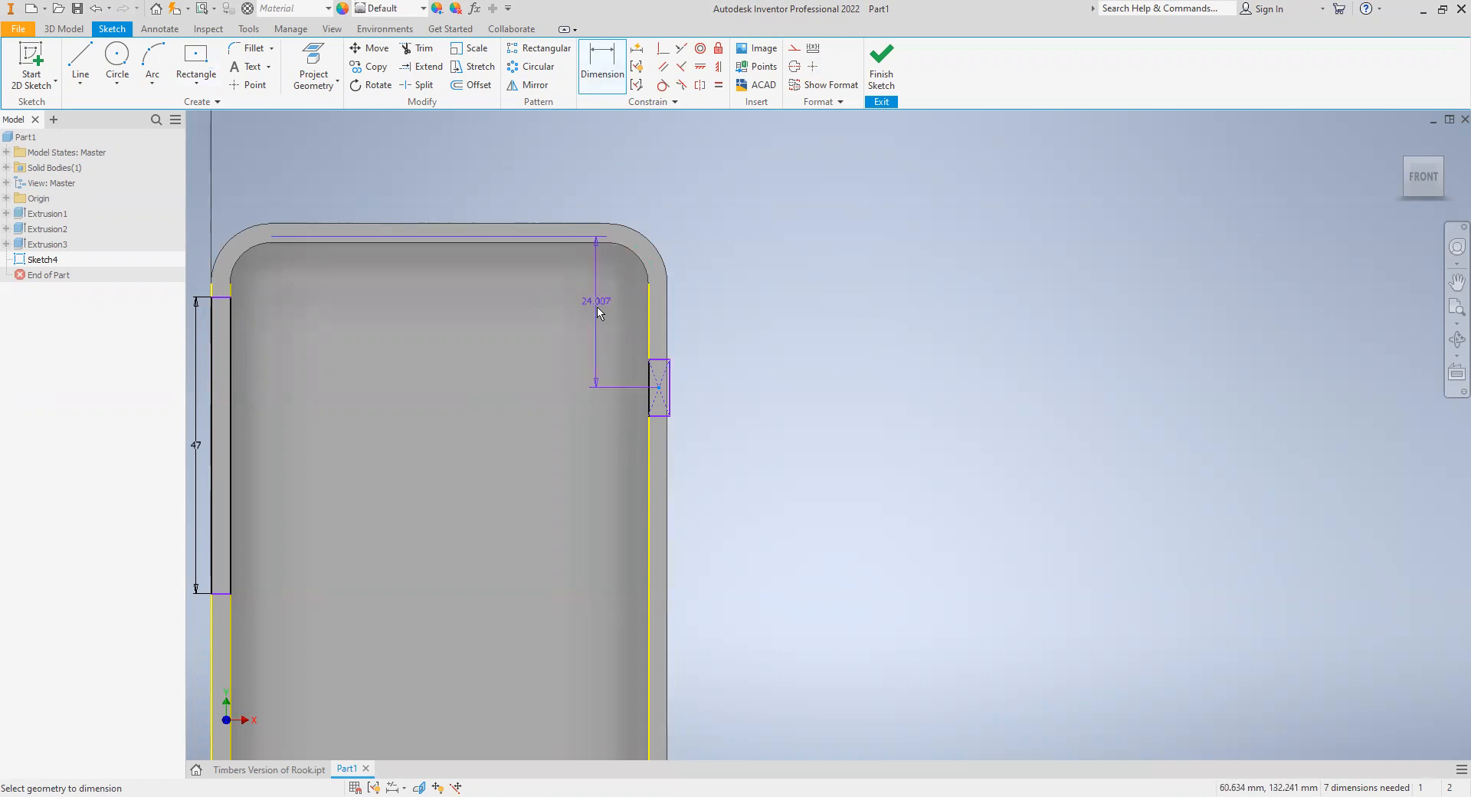
{"action": "key", "text": "Escape"}
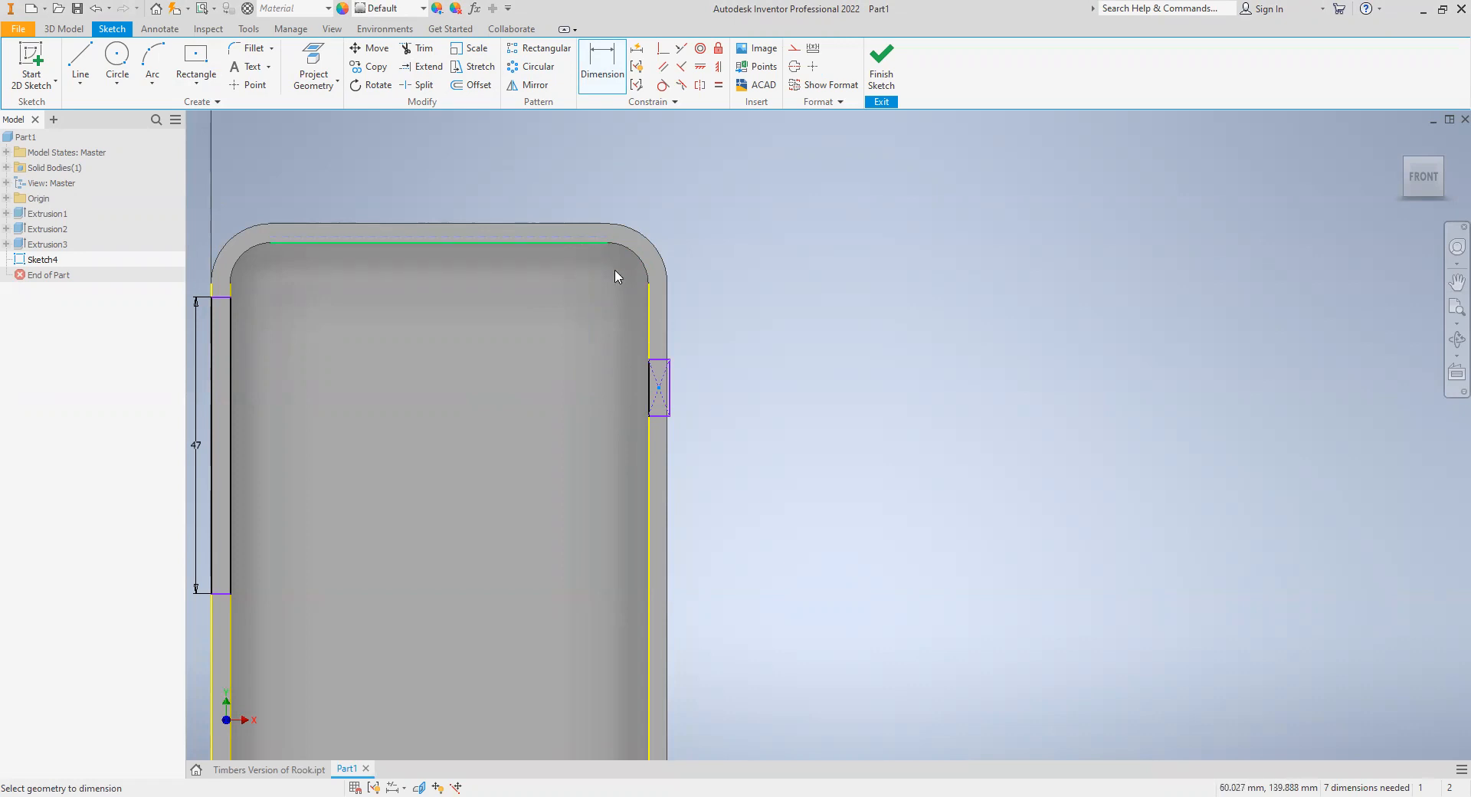
{"action": "left_click", "coordinate": [595, 242]}
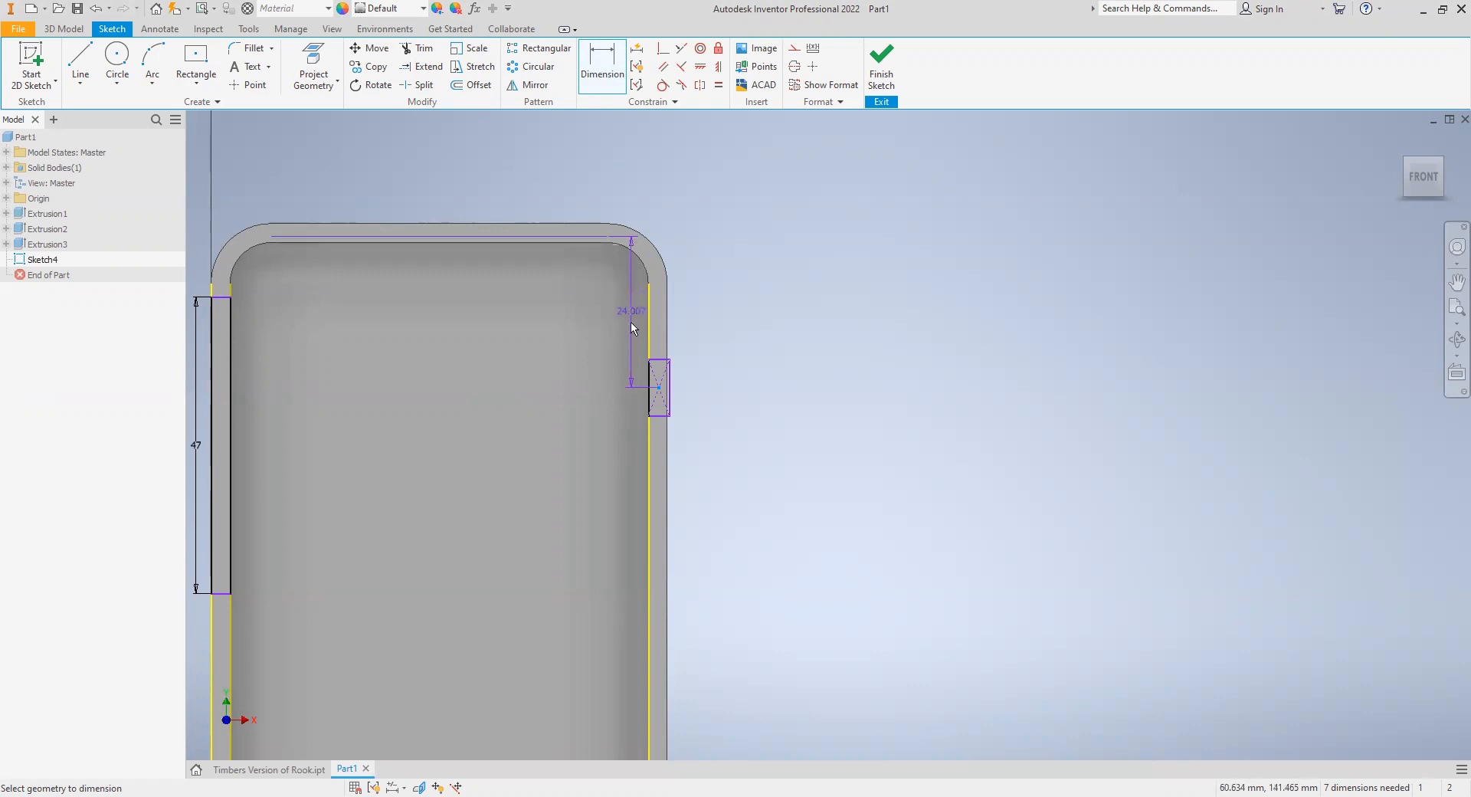
{"action": "left_click", "coordinate": [604, 357]}
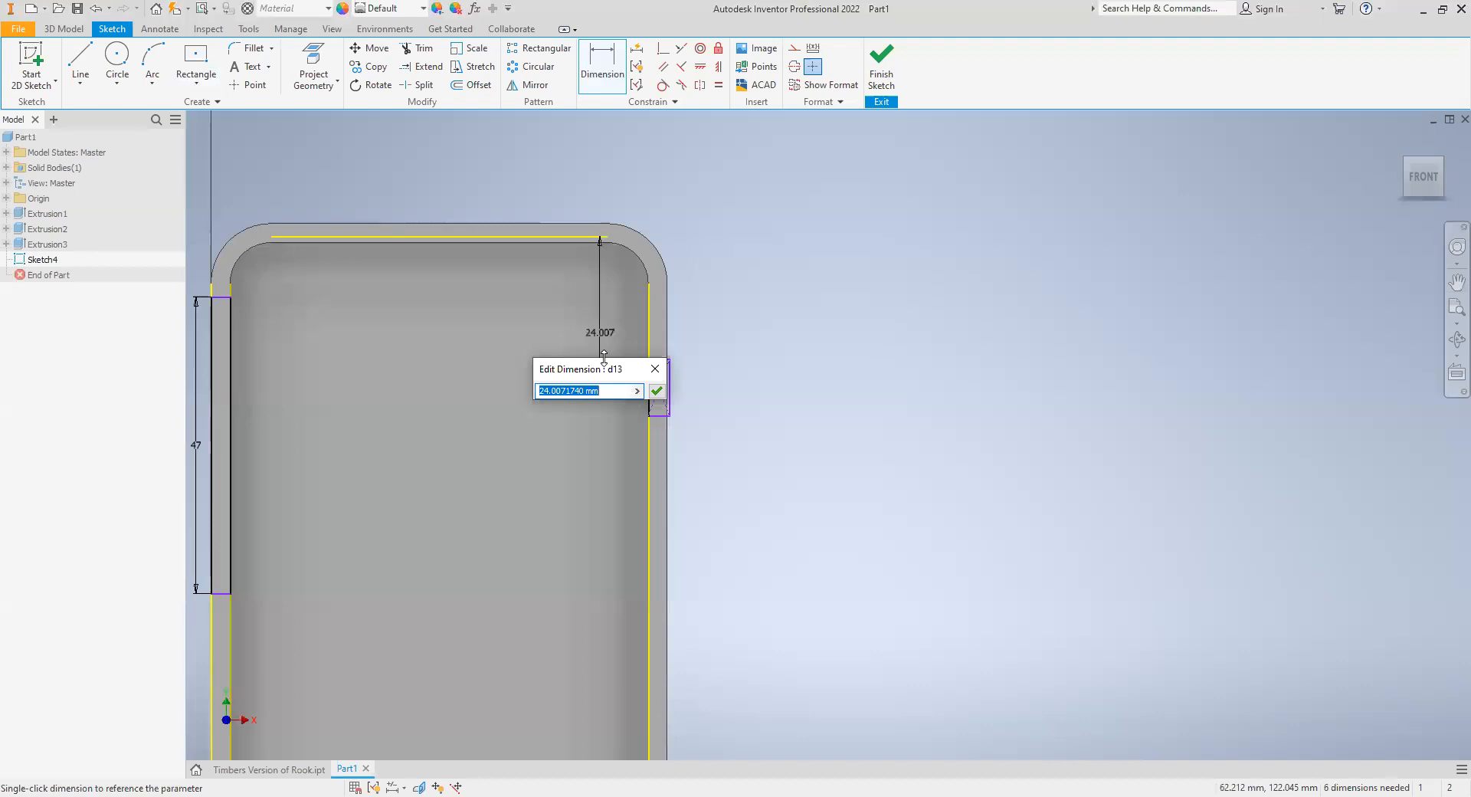
{"action": "type", "text": "34.6"}
{"action": "key", "text": "Return"}
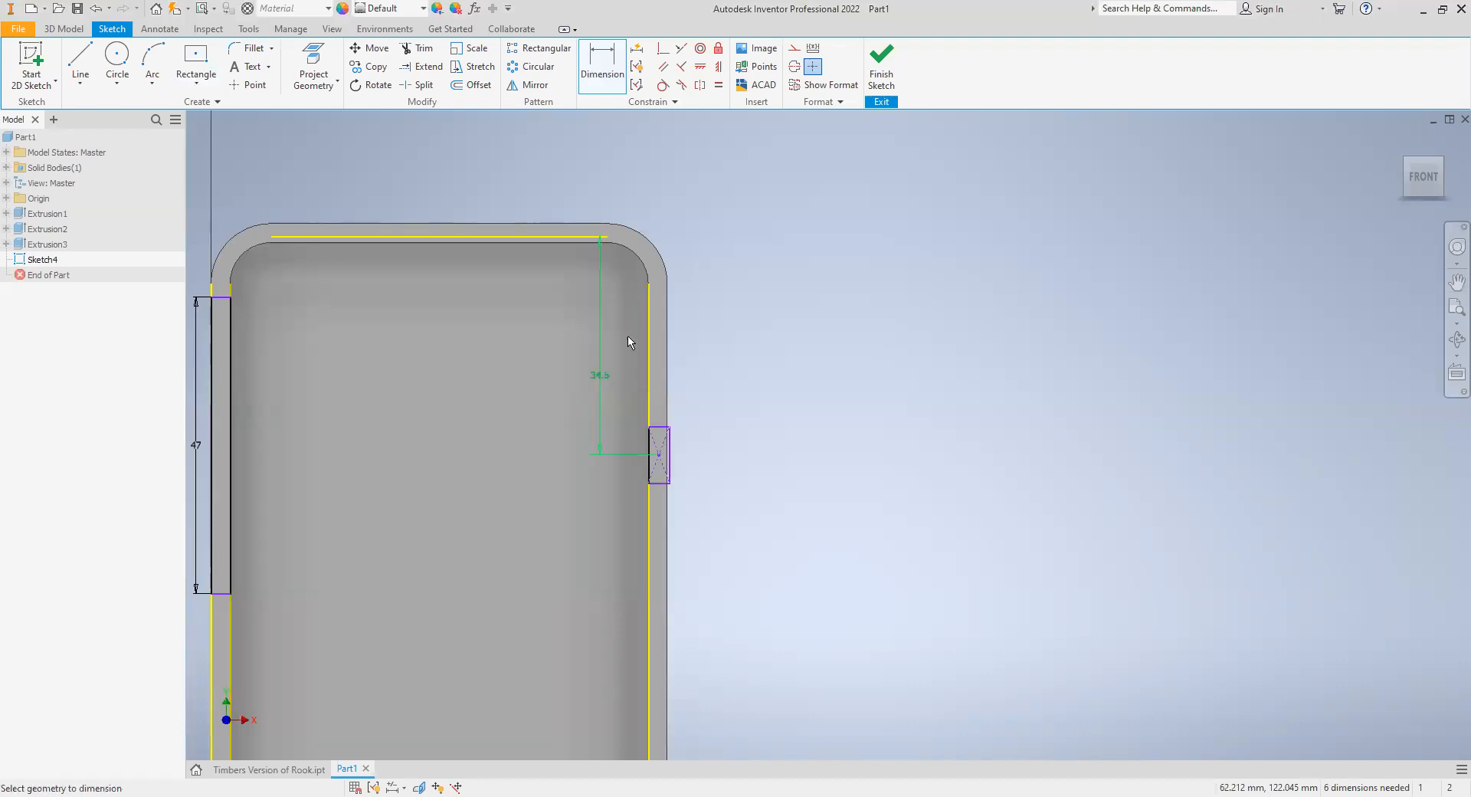
- Dimension the height of the rectangle on the lip's right side to 12 mm
{"action": "left_click", "coordinate": [673, 469]}
{"action": "left_click", "coordinate": [690, 469]}
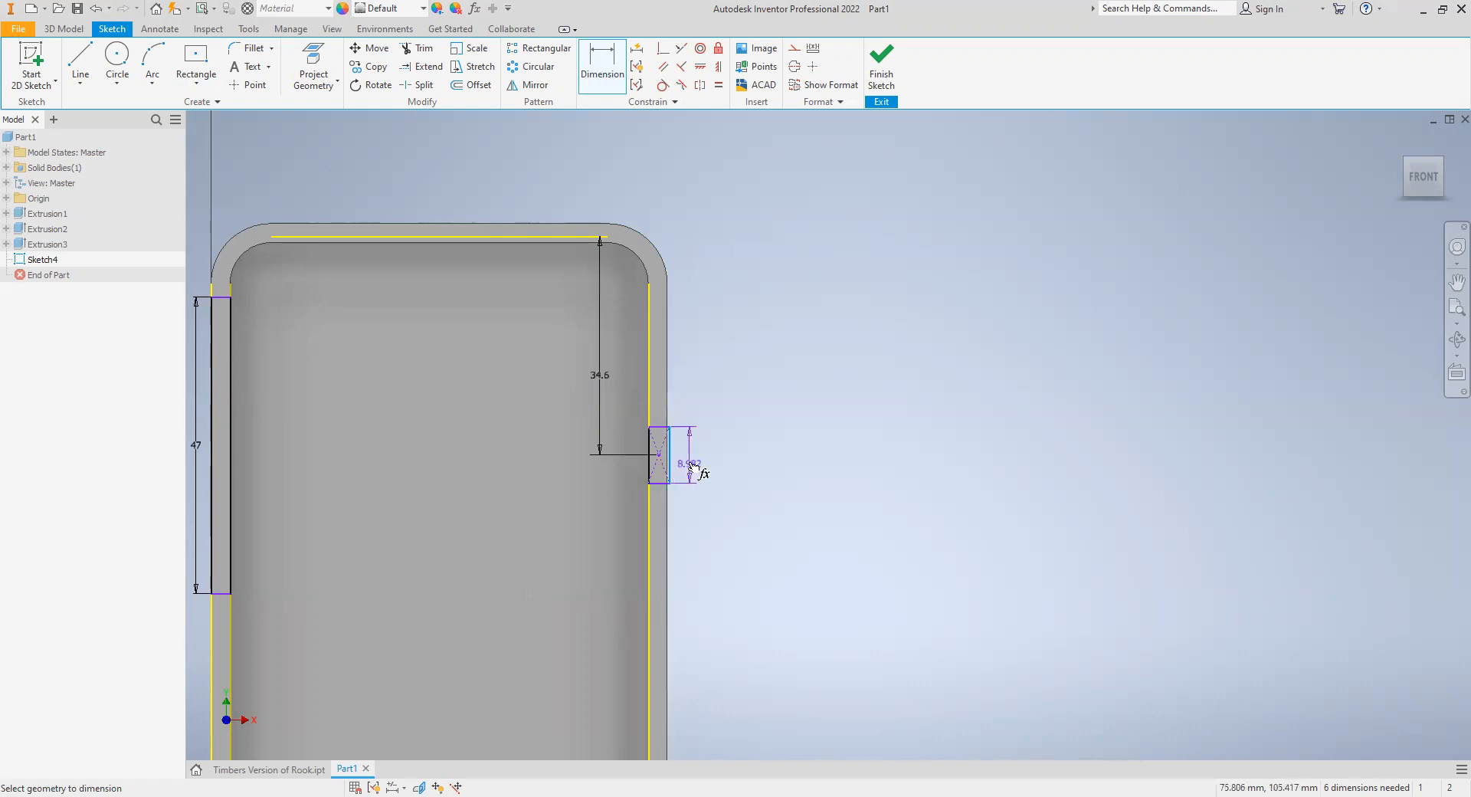
{"action": "type", "text": "12"}
{"action": "key", "text": "Return"}
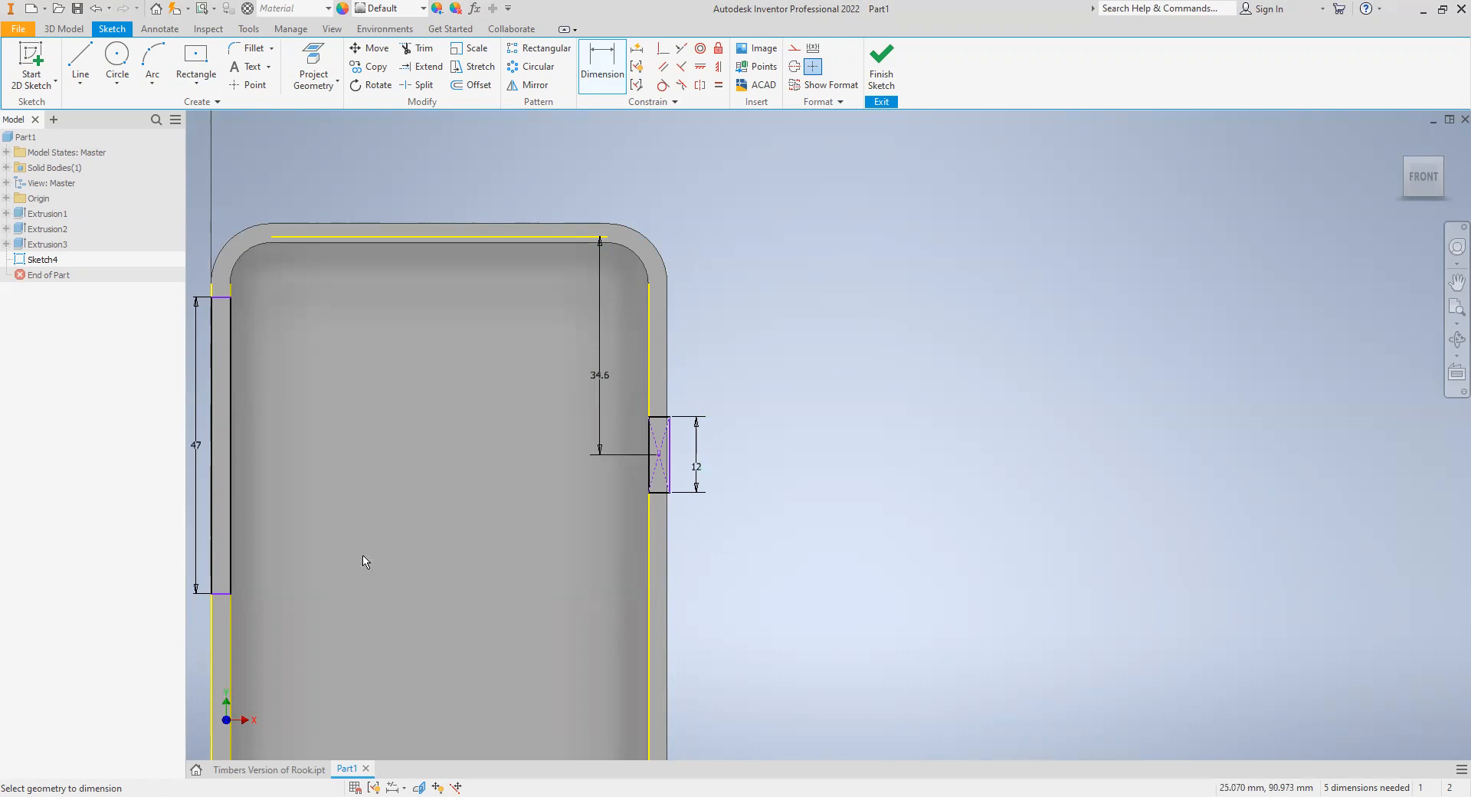
- Try a height of 20 mm for the right rectangle and return it to 12 mm
{"action": "double_click", "coordinate": [697, 469]}
{"action": "type", "text": "20"}
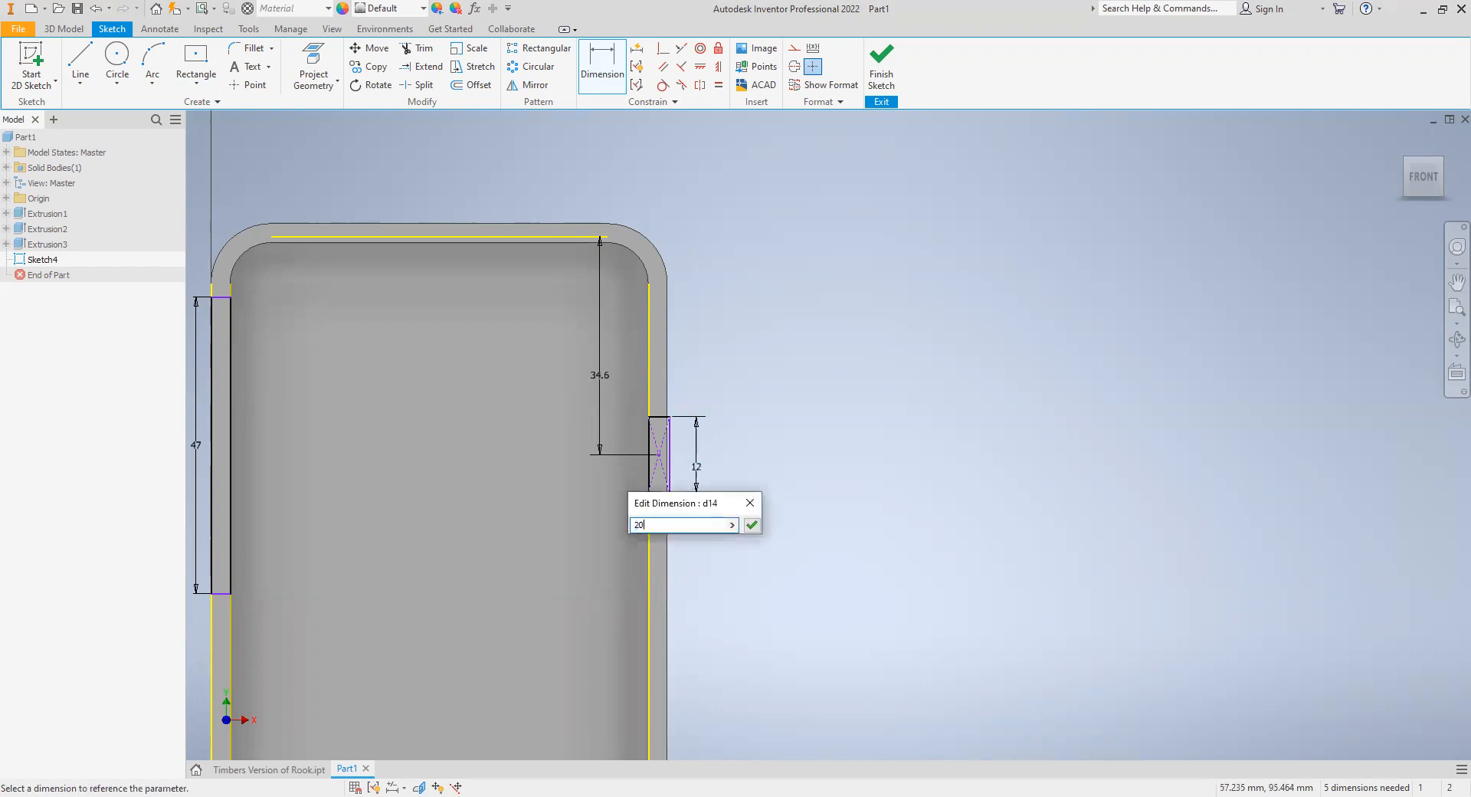
{"action": "key", "text": "Return"}
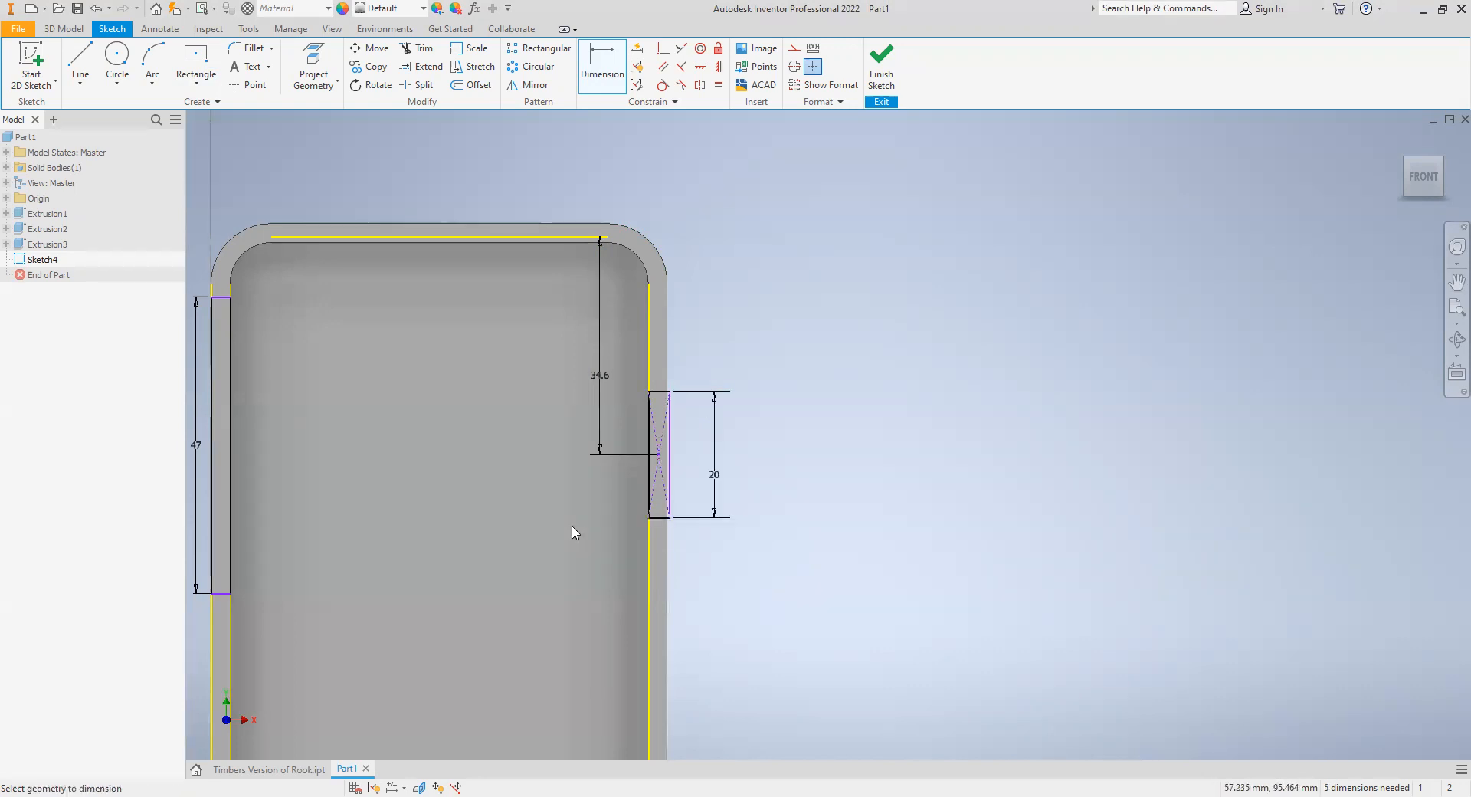
{"action": "left_click", "coordinate": [704, 490]}
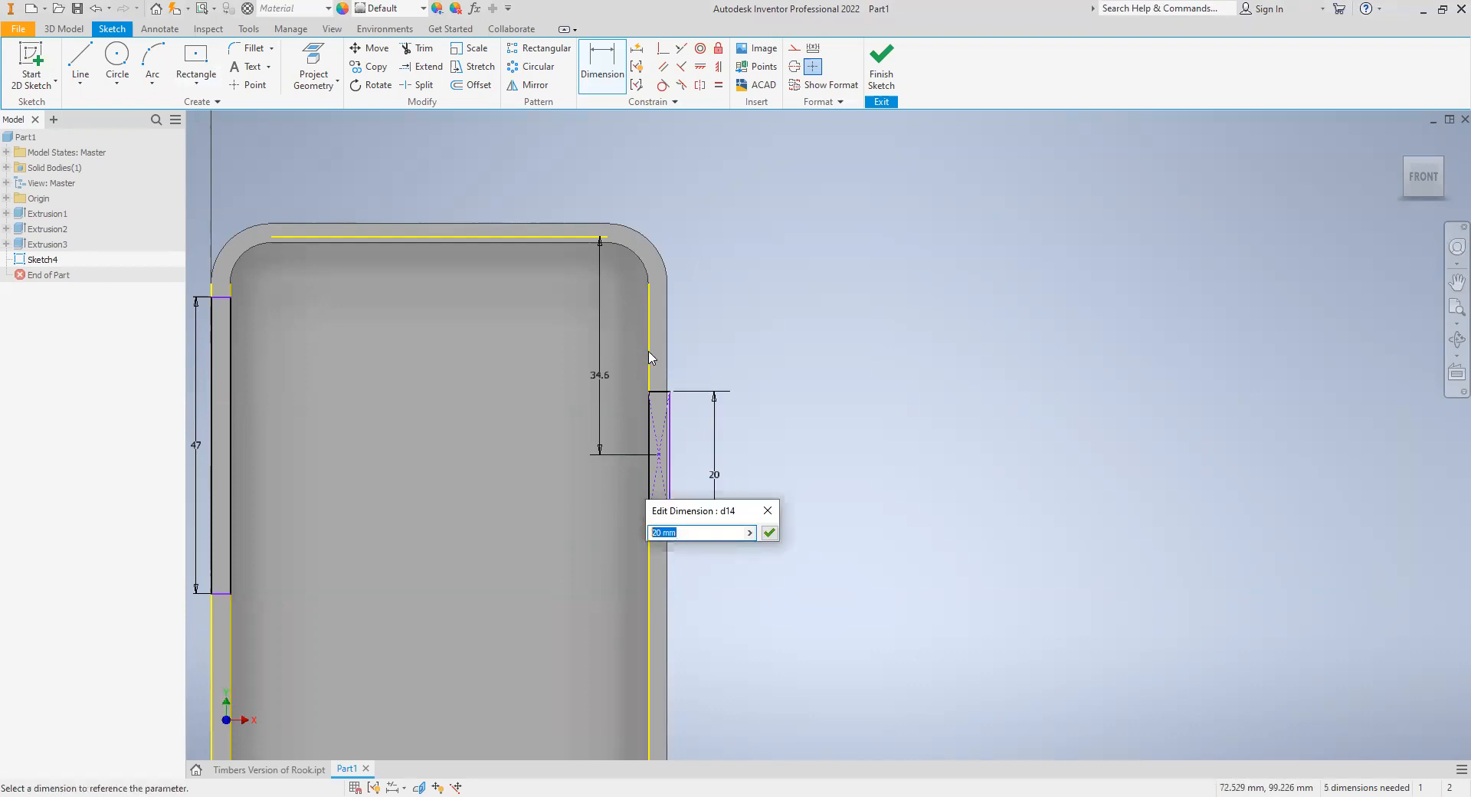
{"action": "type", "text": "12"}
{"action": "key", "text": "Return"}
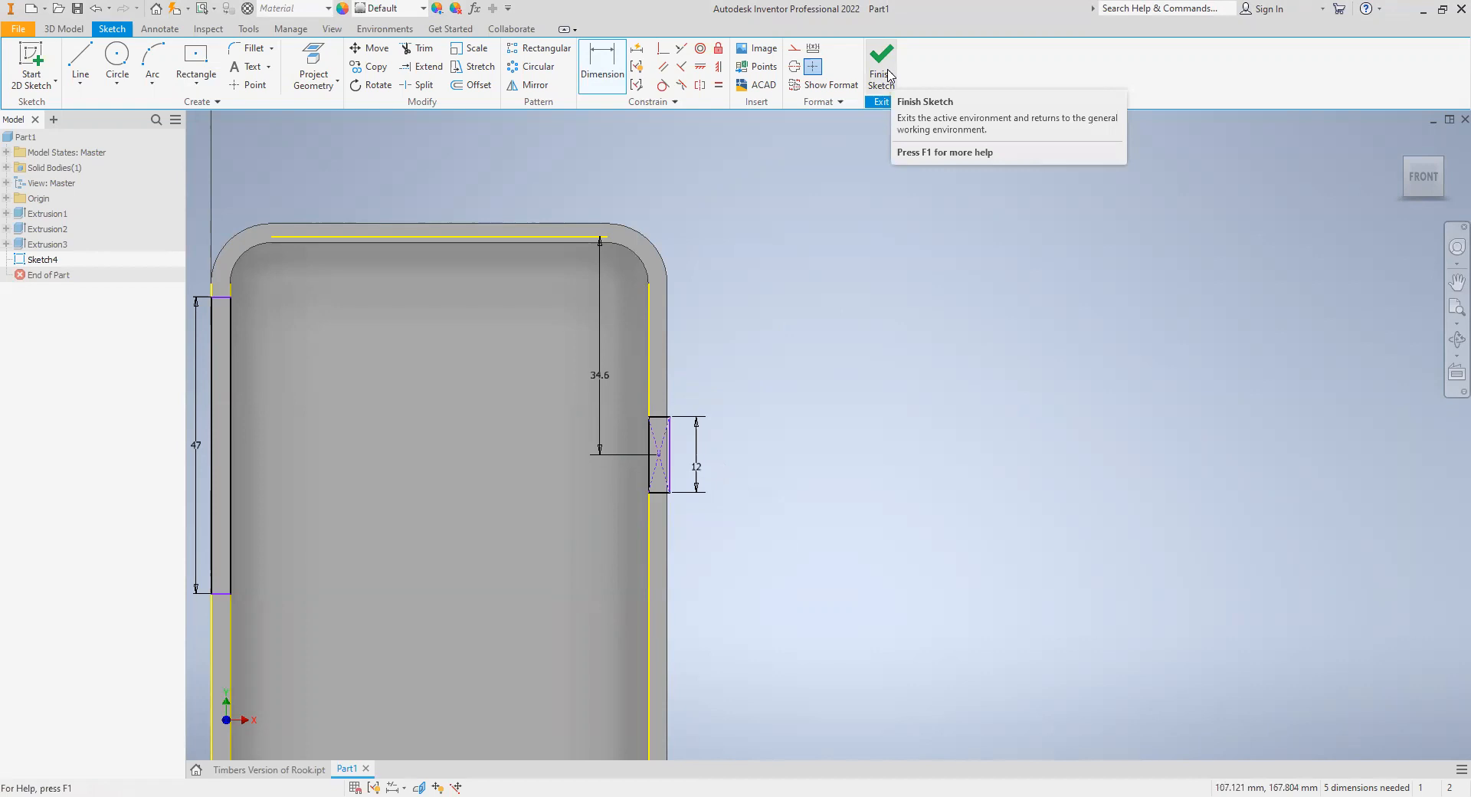
- Finish the sketch and extrude-cut its left, right and bottom rectangles 8.31 mm into the case, removing the side and bottom walls there
{"action": "left_click", "coordinate": [889, 75]}
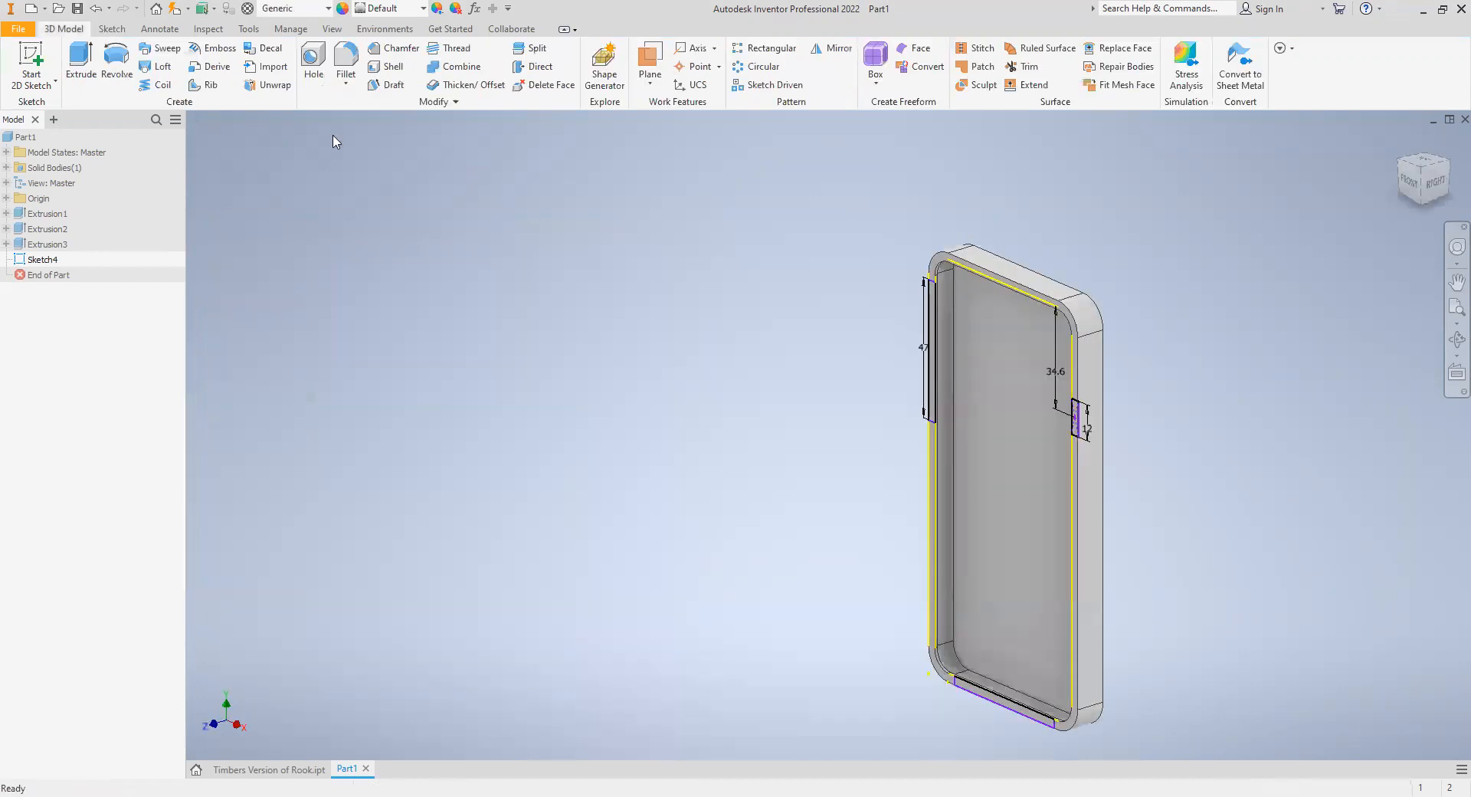
{"action": "left_click", "coordinate": [81, 61]}
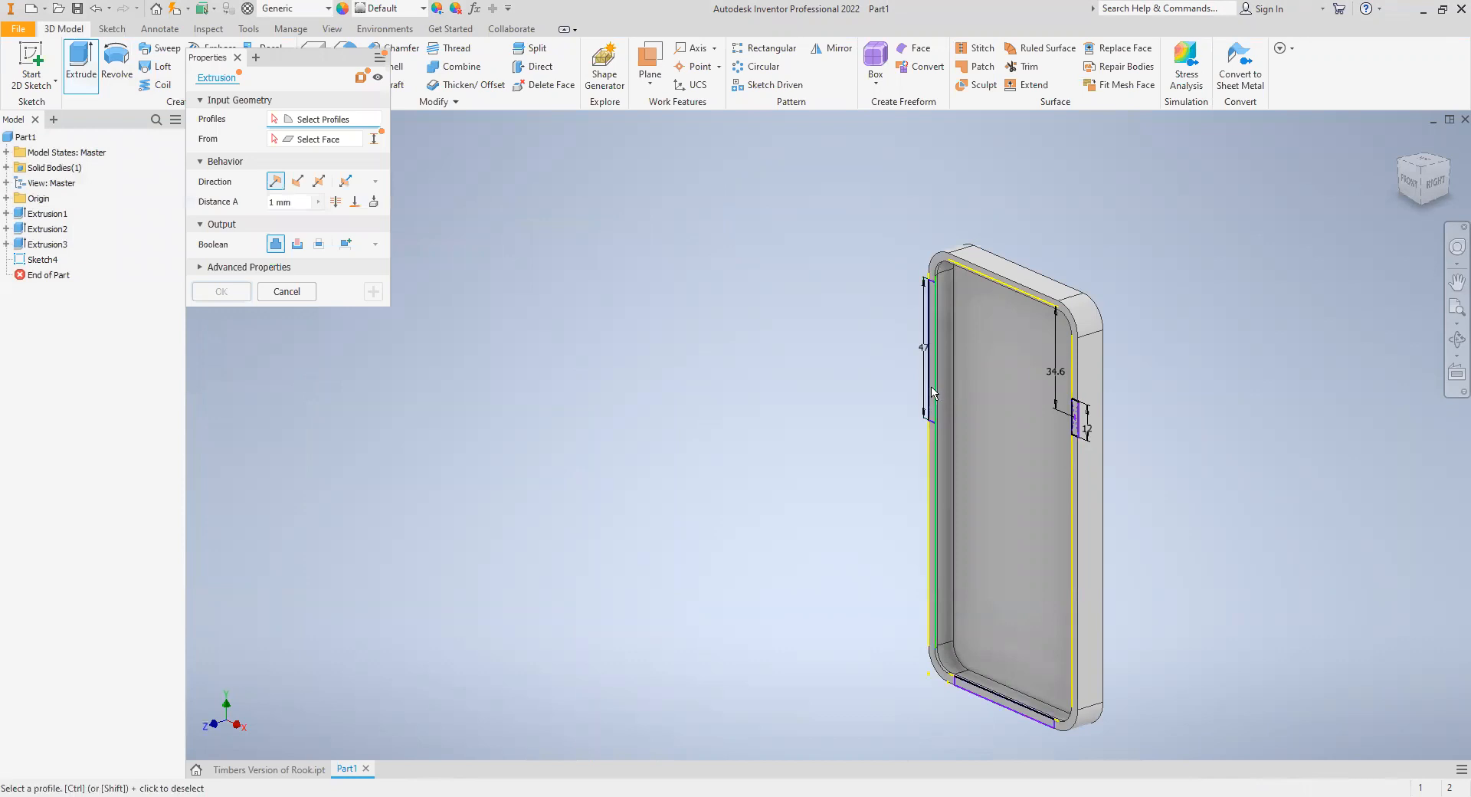
{"action": "scroll", "coordinate": [930, 404], "scroll_direction": "down", "scroll_amount": 2}
{"action": "scroll", "coordinate": [931, 402], "scroll_direction": "up", "scroll_amount": 3}
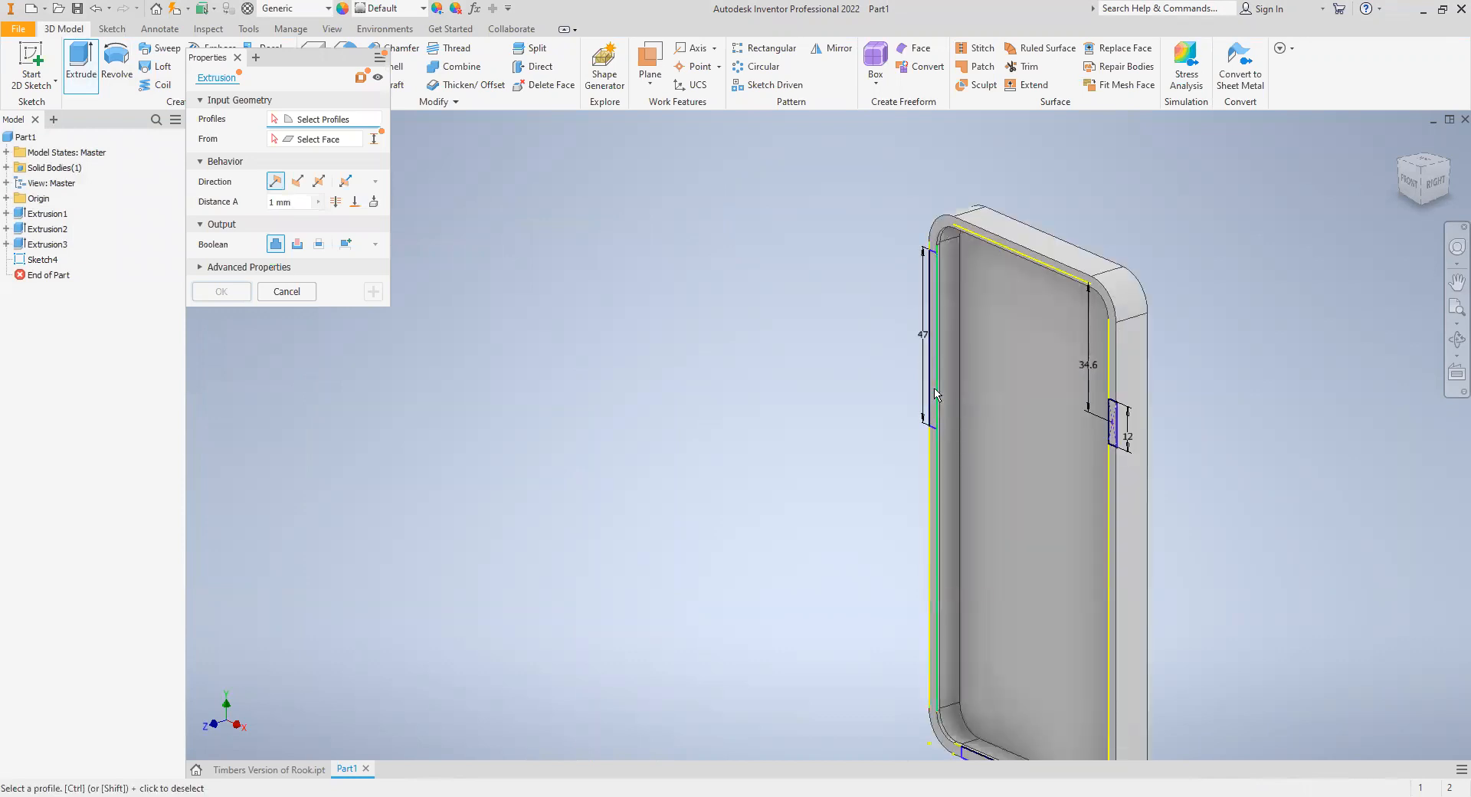
{"action": "scroll", "coordinate": [934, 394], "scroll_direction": "up", "scroll_amount": 6}
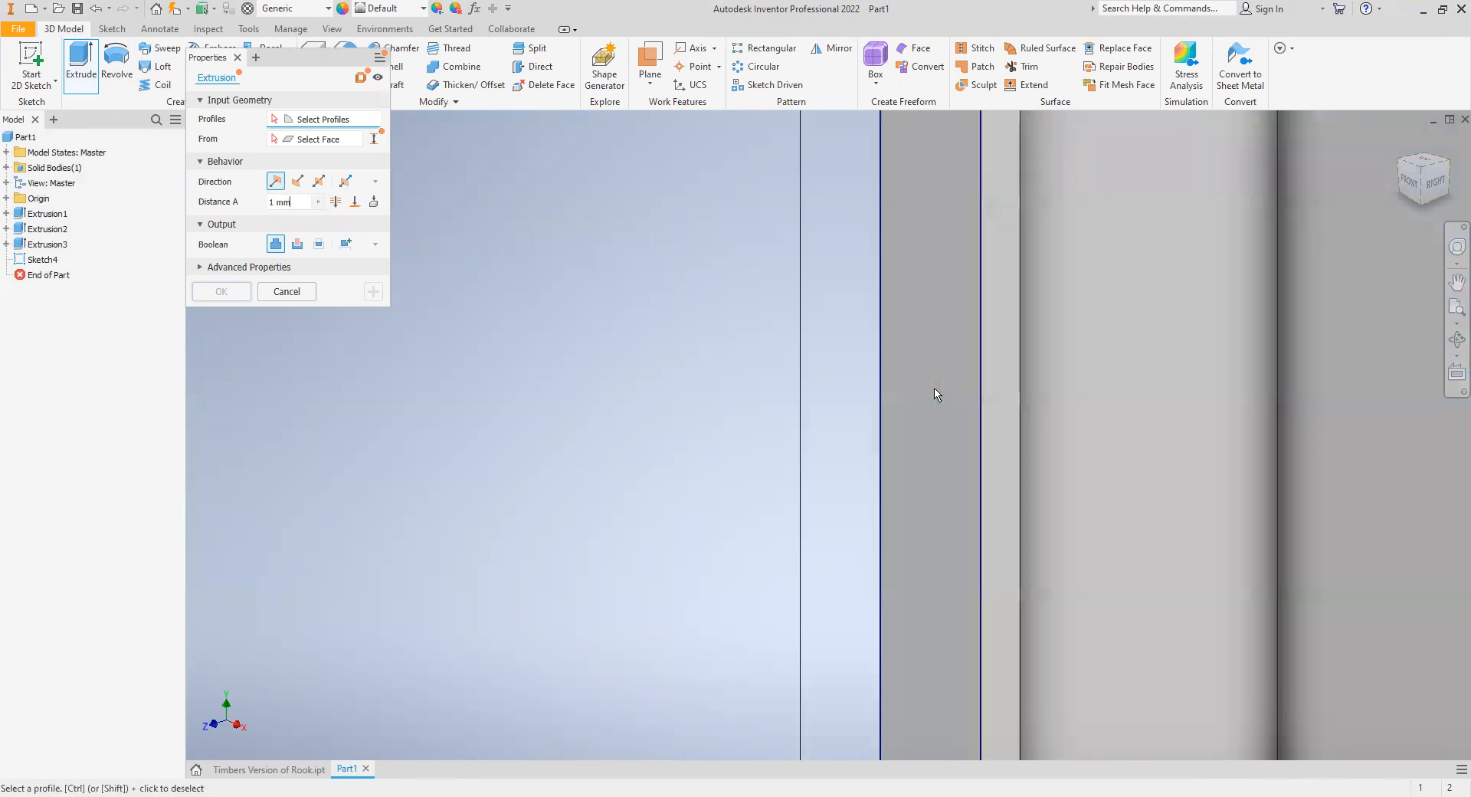
{"action": "left_click", "coordinate": [929, 322]}
{"action": "scroll", "coordinate": [930, 322], "scroll_direction": "down", "scroll_amount": 5}
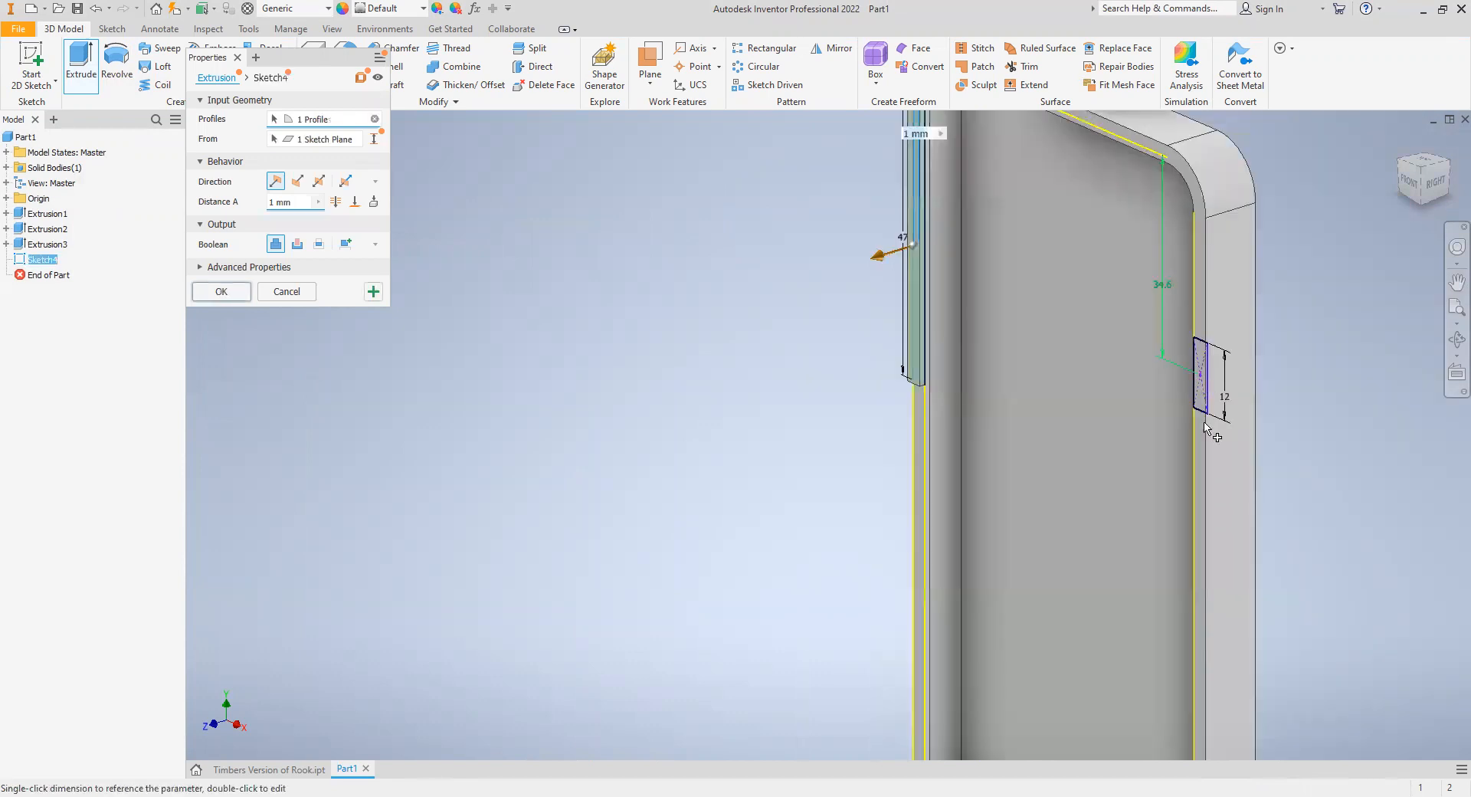
{"action": "scroll", "coordinate": [1065, 751], "scroll_direction": "down", "scroll_amount": 3}
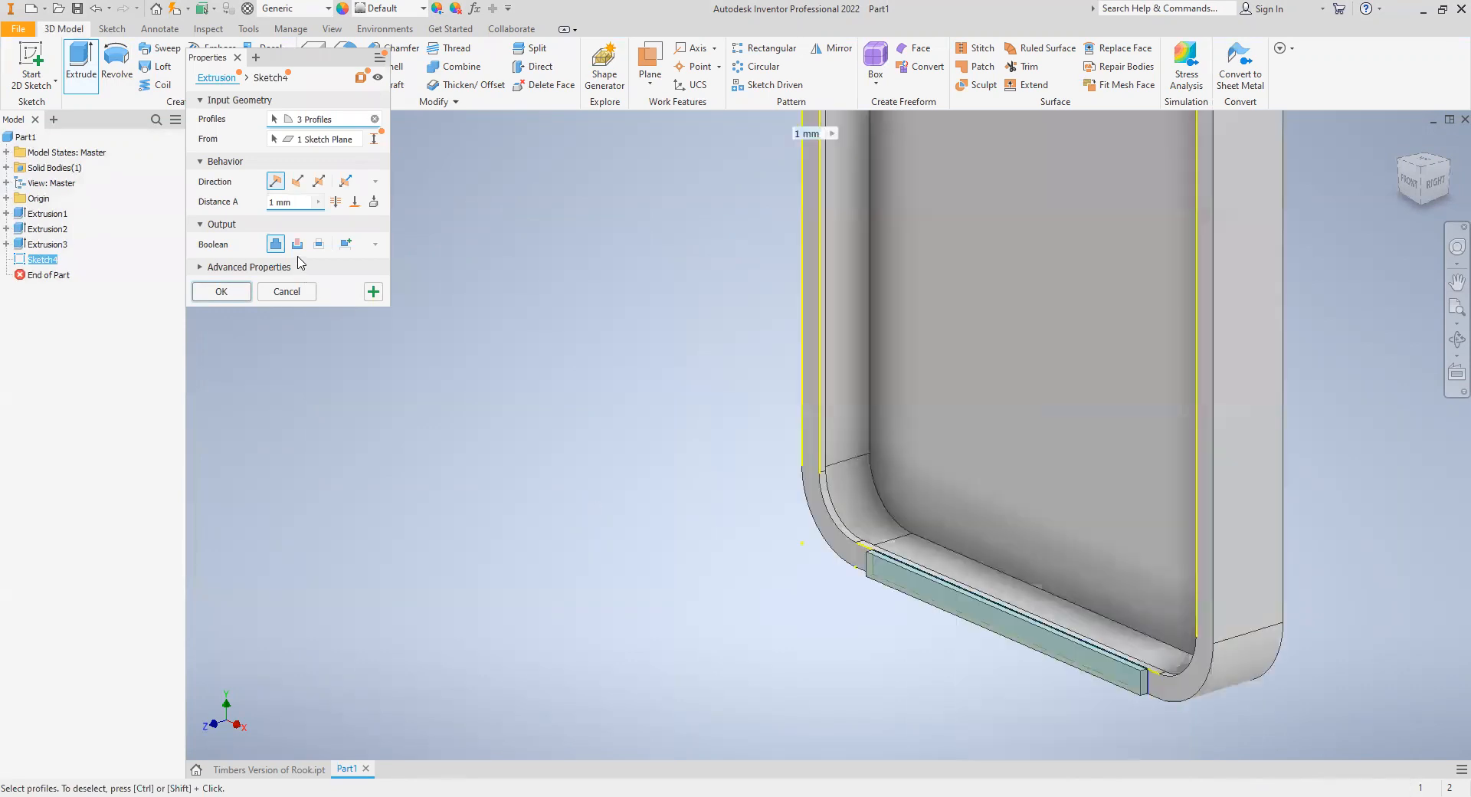
{"action": "left_click", "coordinate": [297, 244]}
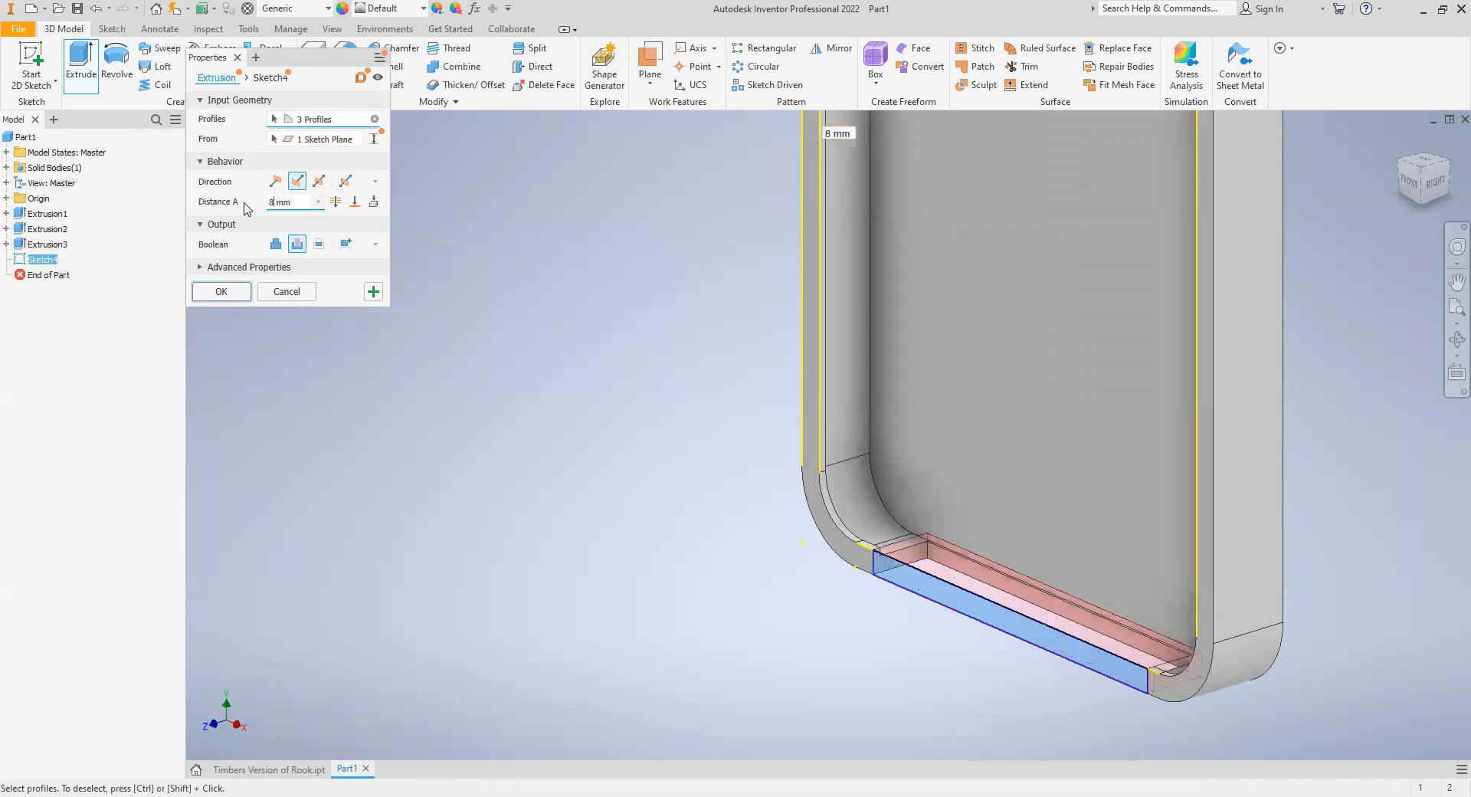
{"action": "type", "text": ".34"}
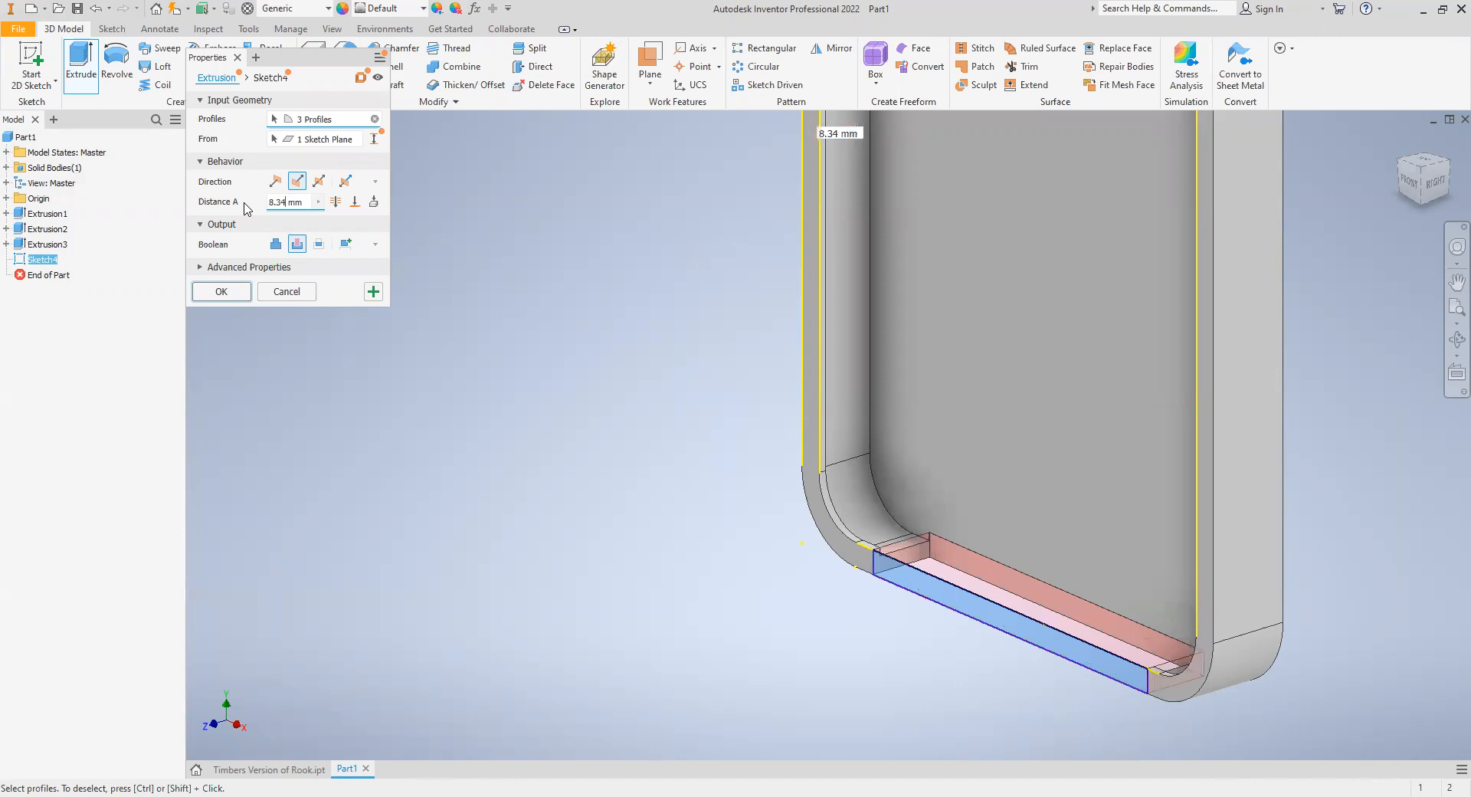
{"action": "key", "text": "BackSpace"}
{"action": "key", "text": "BackSpace"}
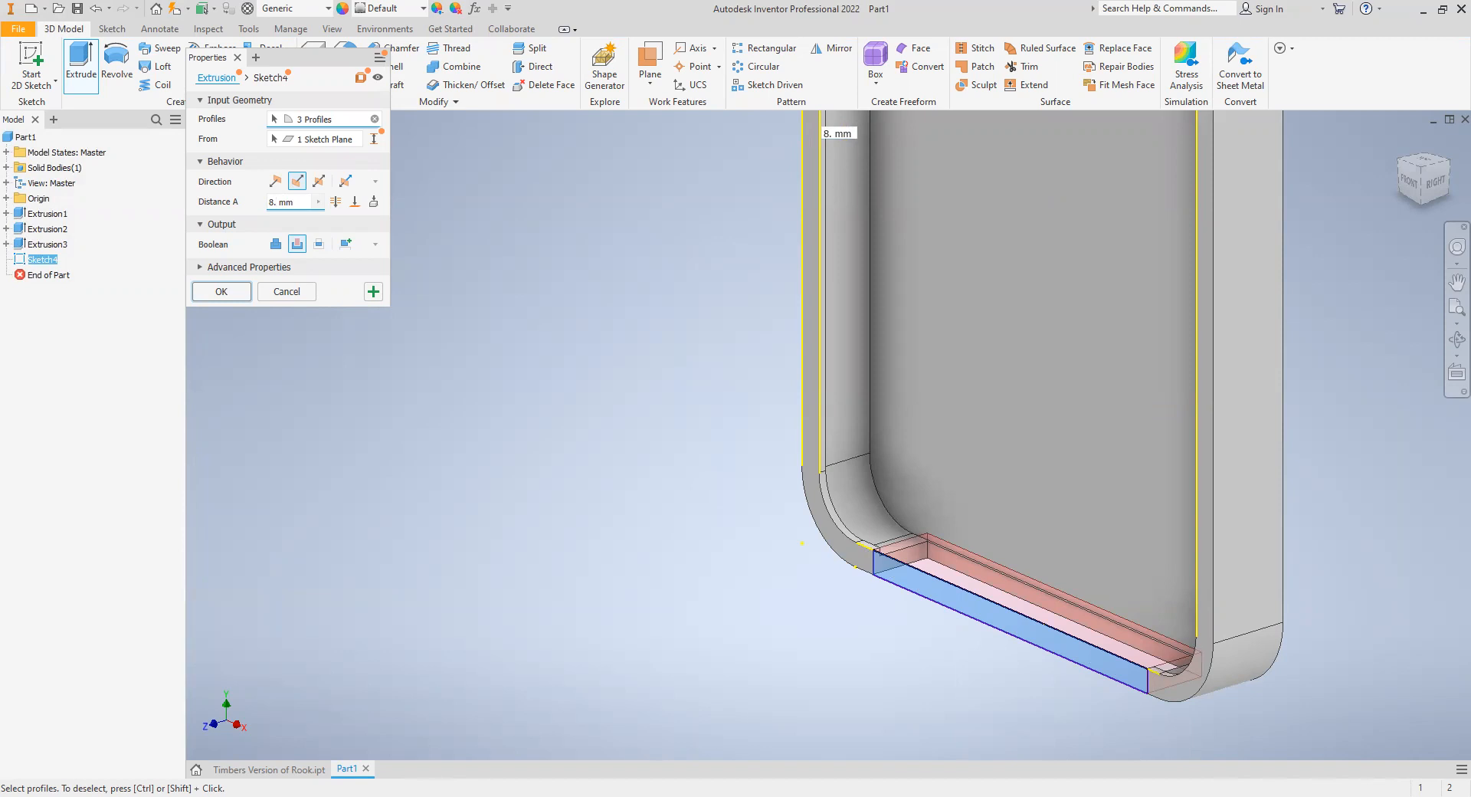
{"action": "type", "text": "31"}
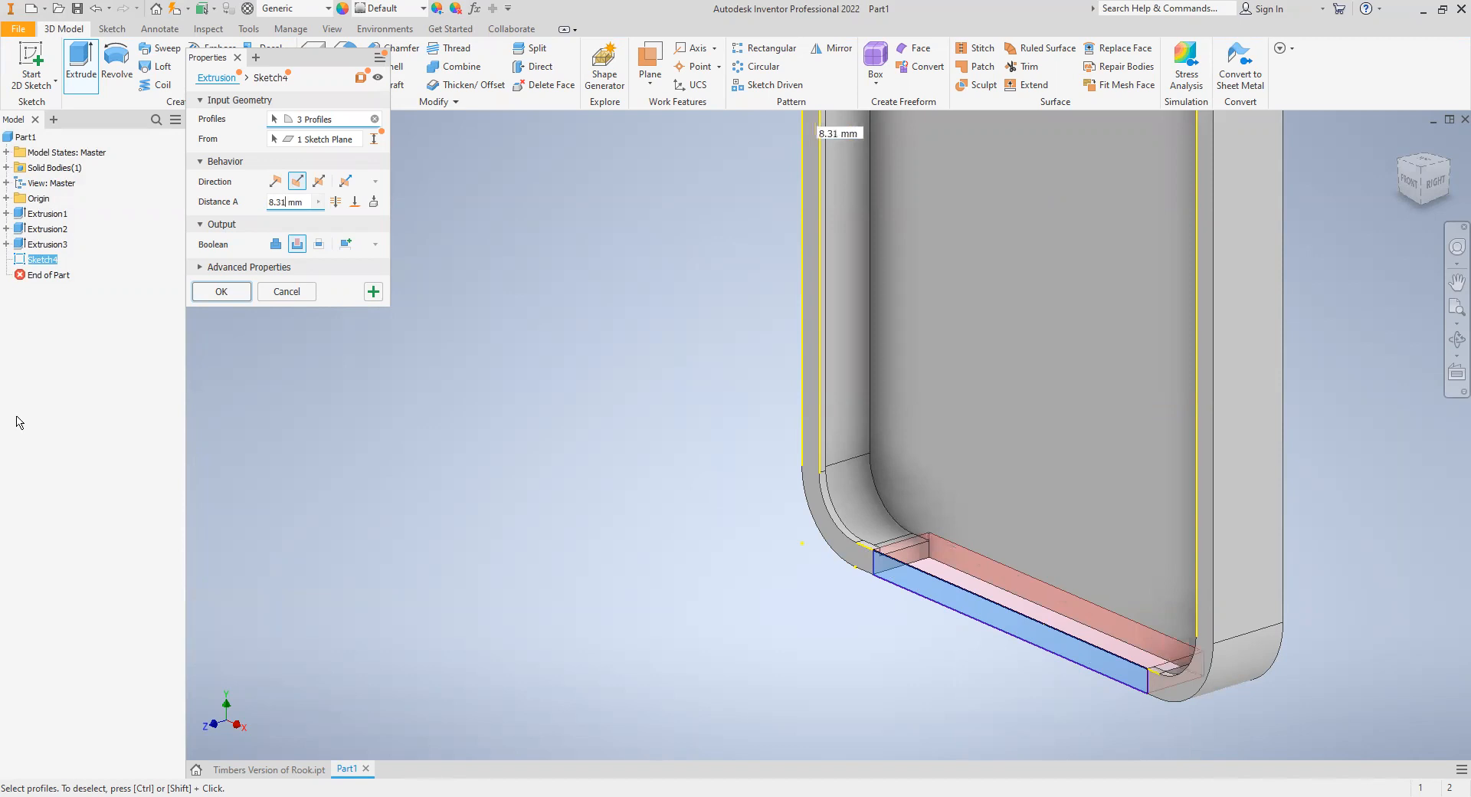
{"action": "left_click", "coordinate": [217, 288]}
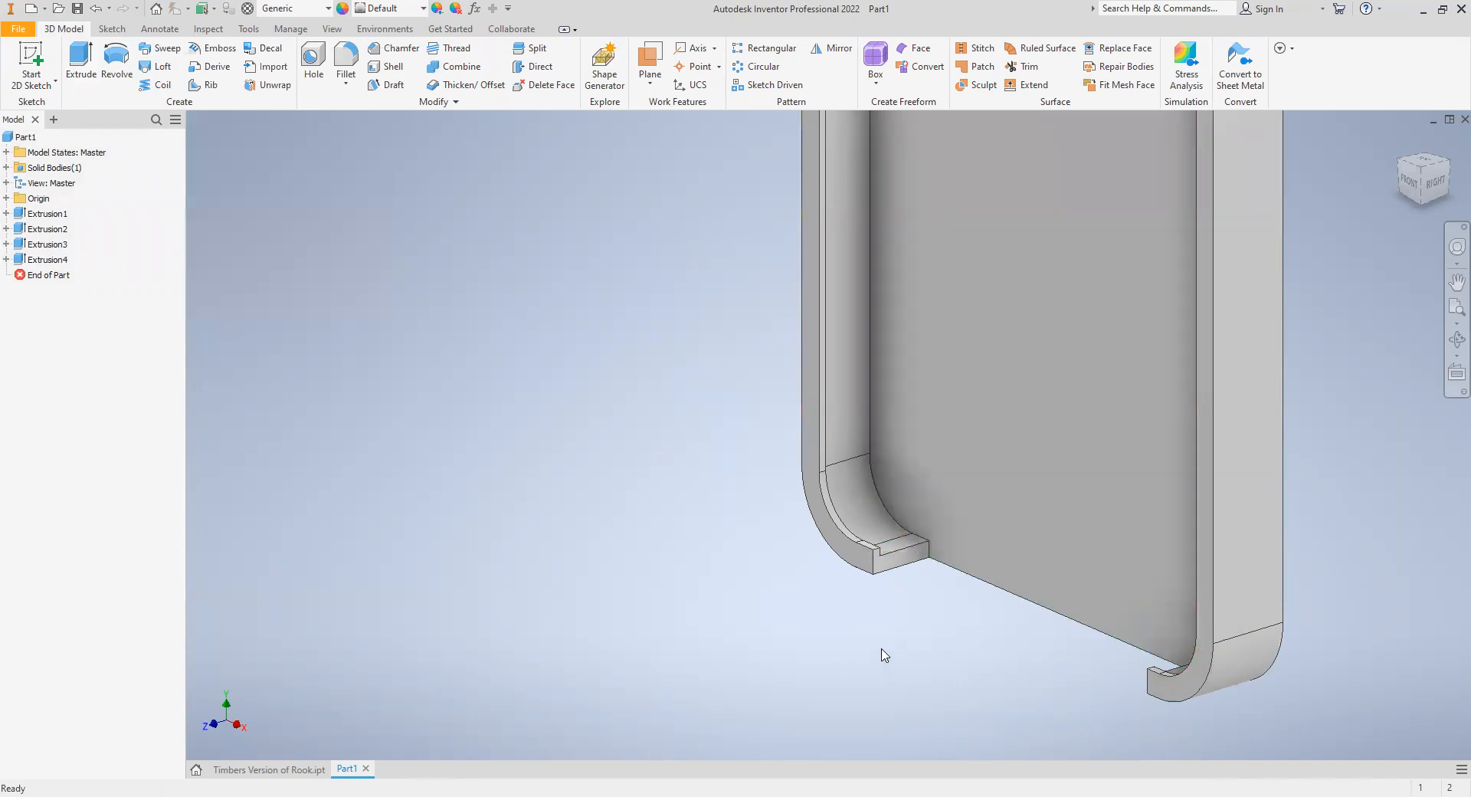
- Turn the case around to view its back face straight on
{"action": "scroll", "coordinate": [882, 654], "scroll_direction": "down", "scroll_amount": 5}
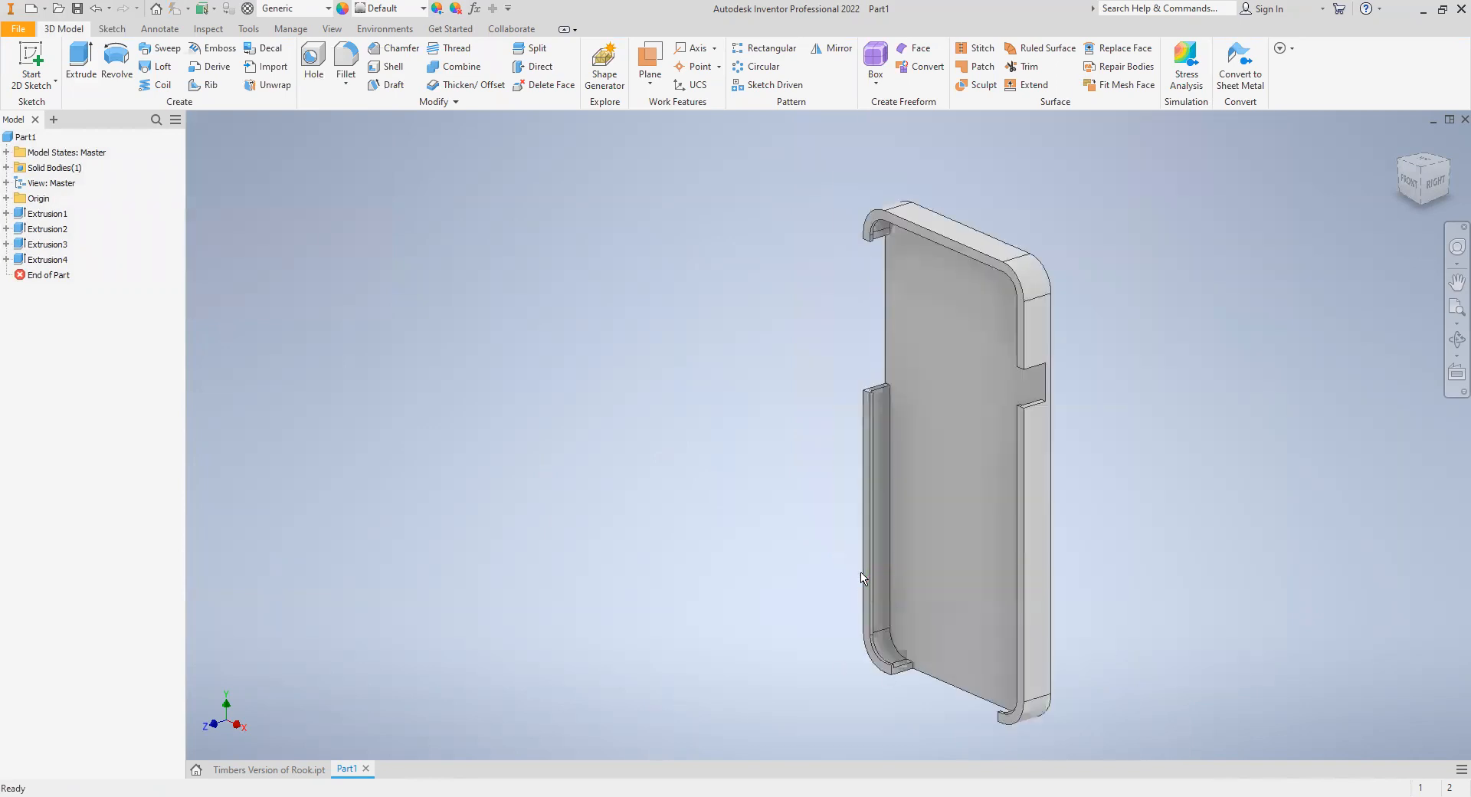
{"action": "left_click", "coordinate": [1452, 170]}
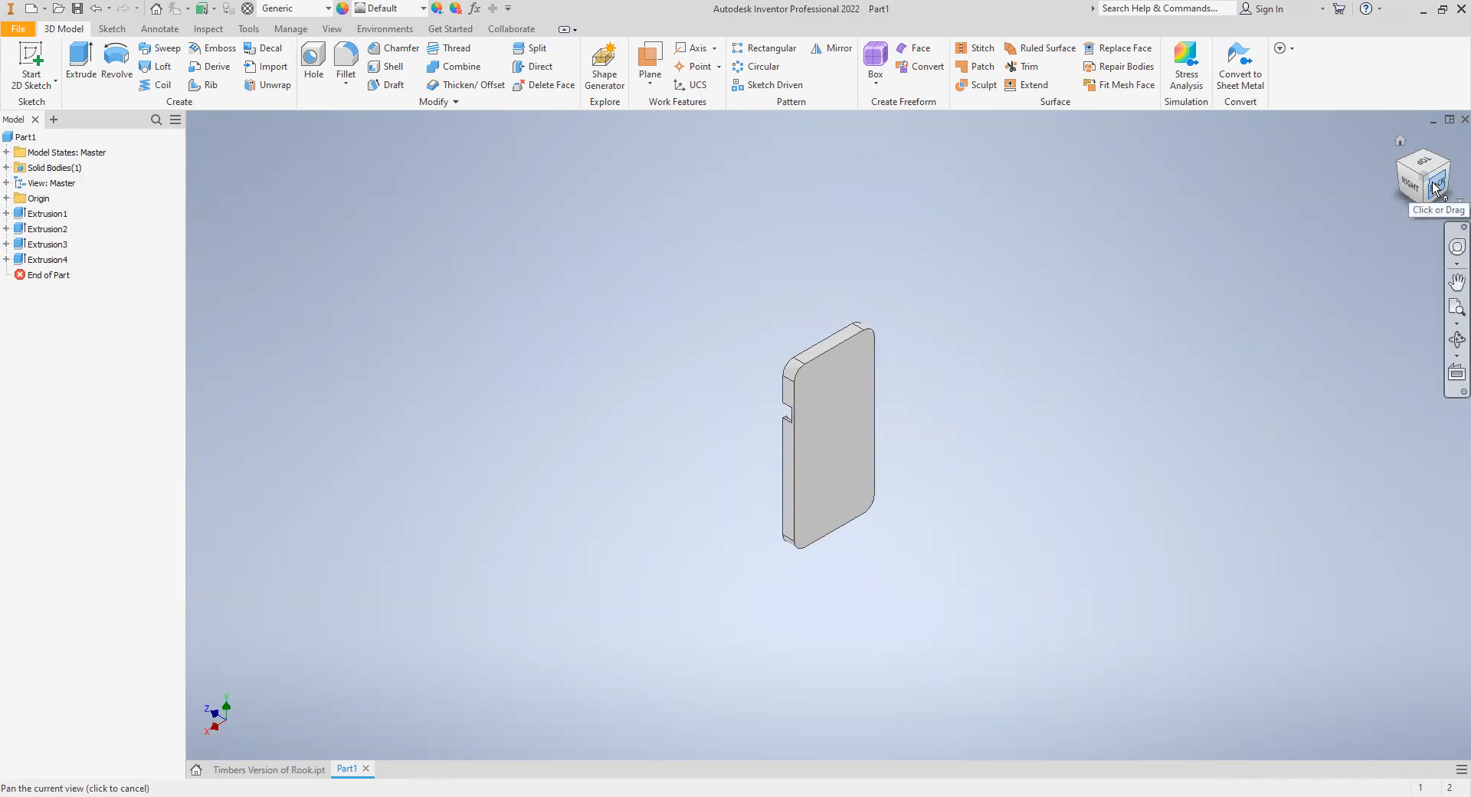
{"action": "left_click", "coordinate": [1434, 184]}
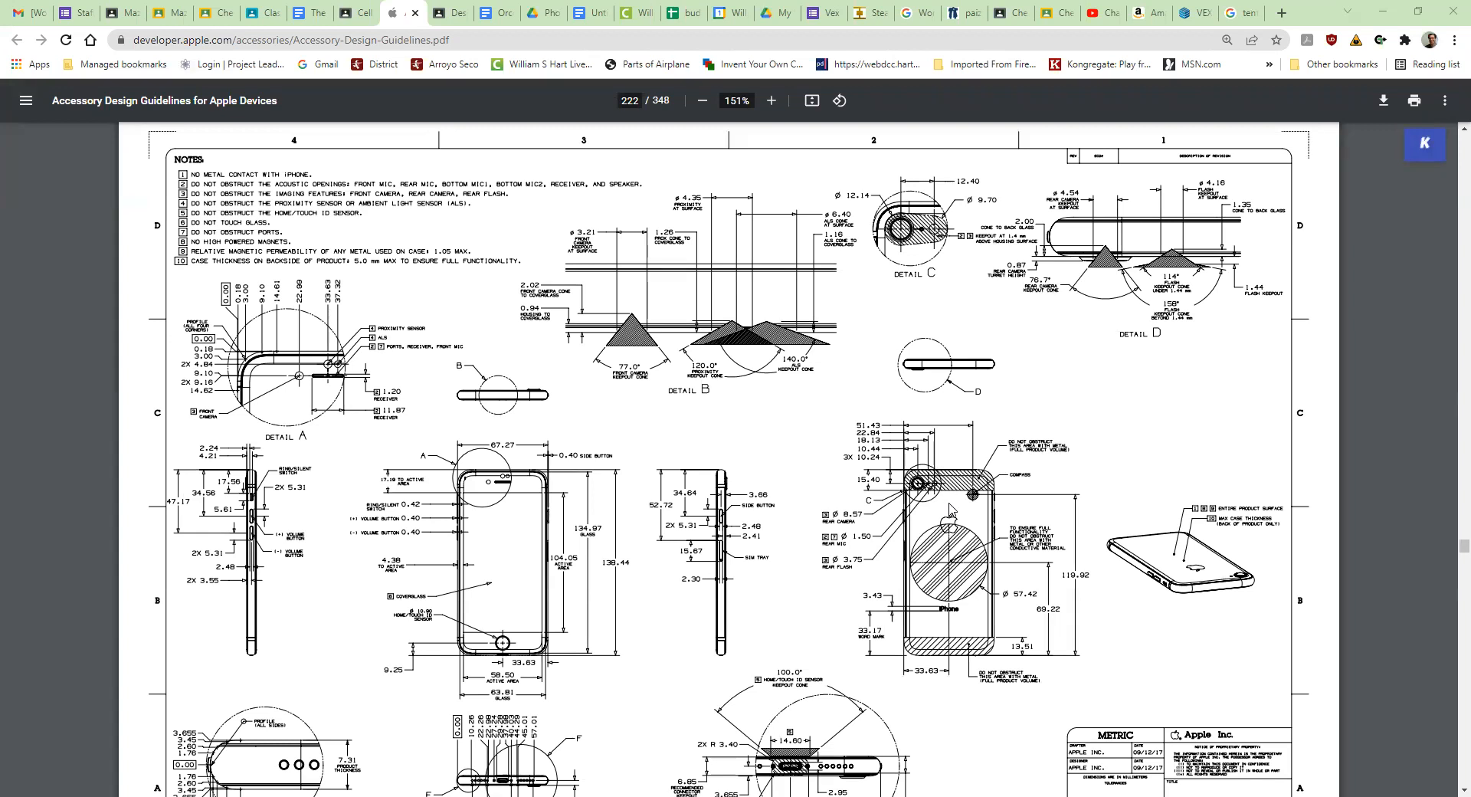
- Switch to Apple's Accessory Design Guidelines PDF and examine the rear camera, mic and flash dimensions, including the keepout area in Detail C
{"action": "scroll", "coordinate": [950, 510], "scroll_direction": "up", "scroll_amount": 2, "text": "ctrl"}
{"action": "scroll", "coordinate": [939, 507], "scroll_direction": "up", "scroll_amount": 3, "text": "ctrl"}
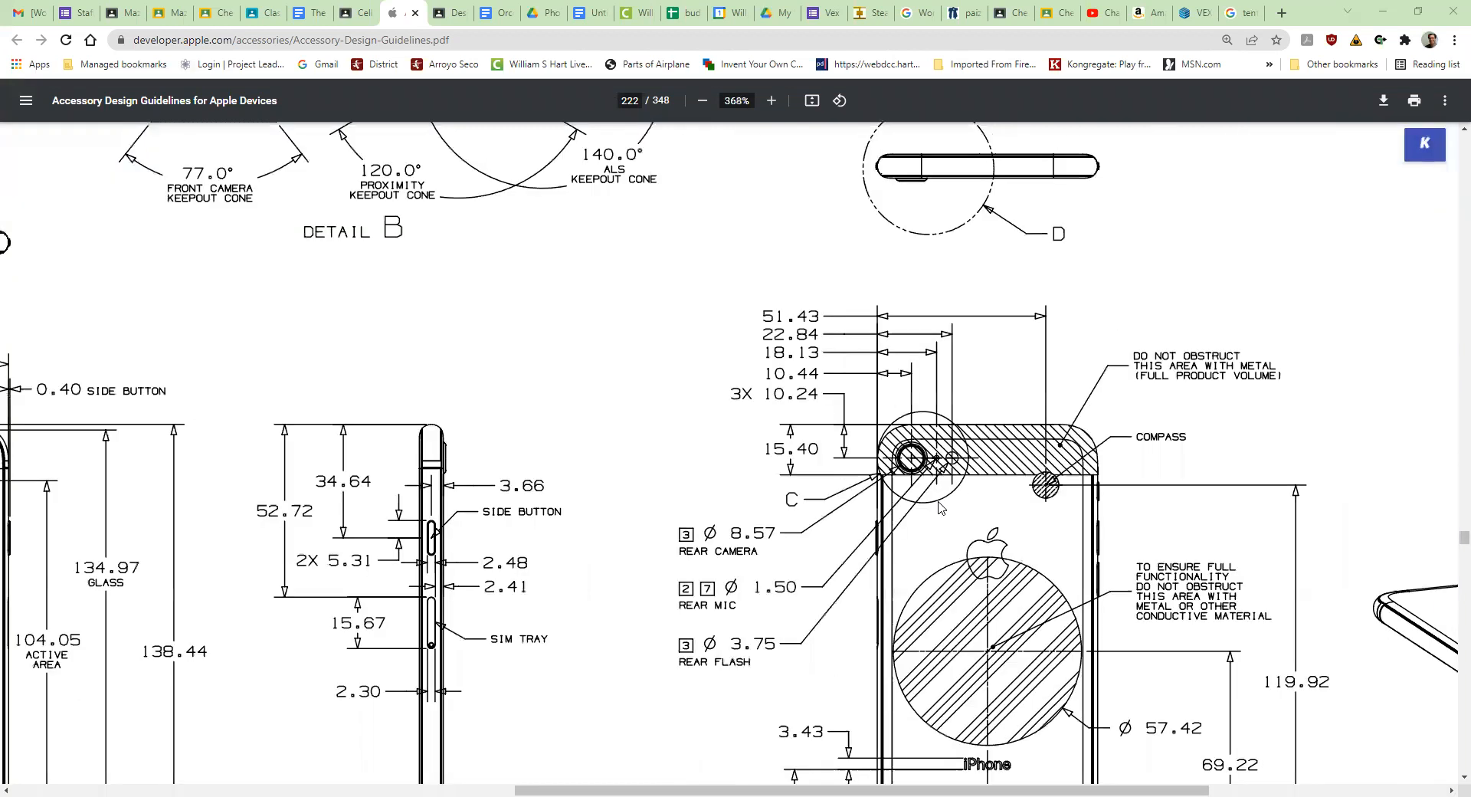
{"action": "scroll", "coordinate": [939, 507], "scroll_direction": "up", "scroll_amount": 1, "text": "ctrl"}
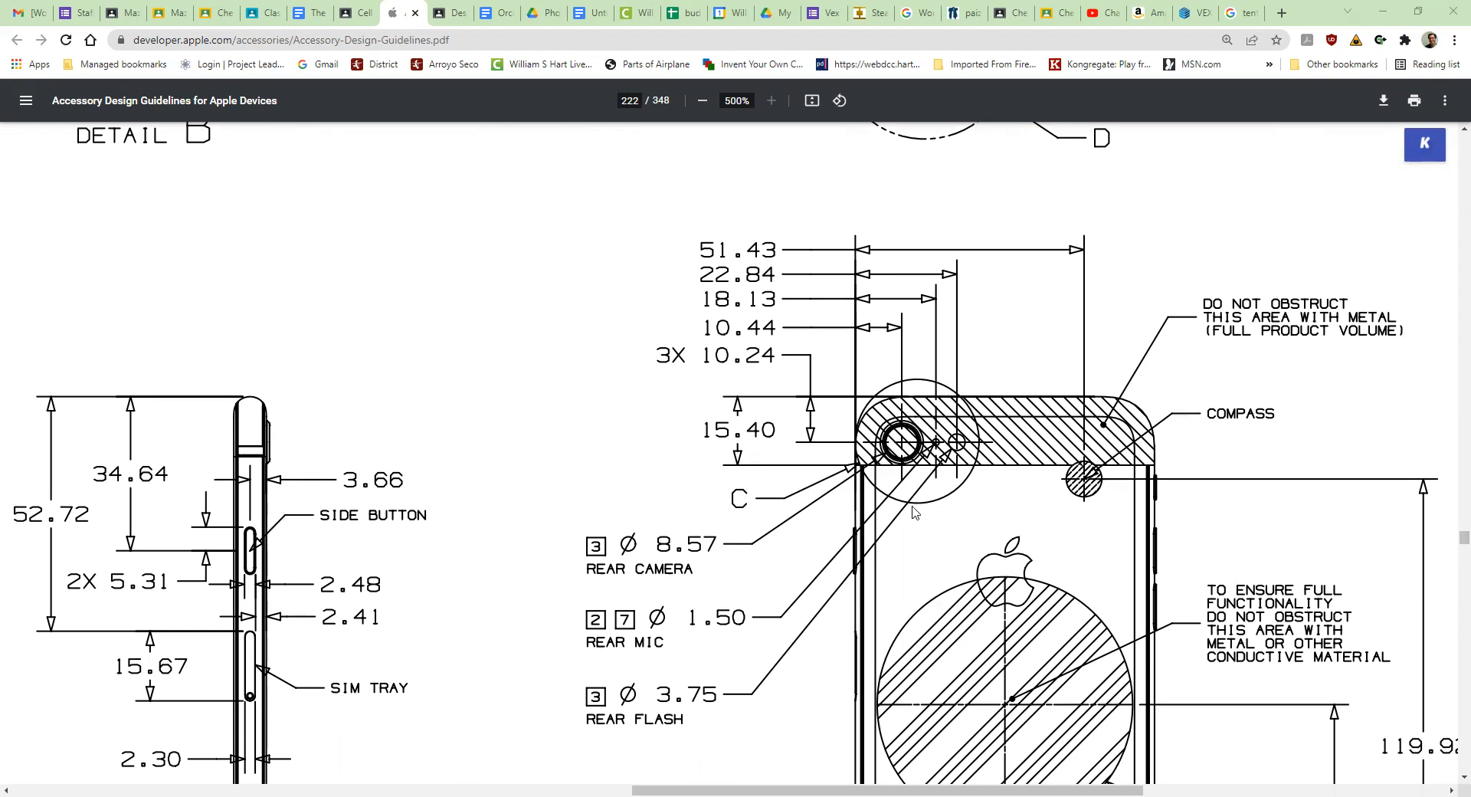
{"action": "scroll", "coordinate": [911, 453], "scroll_direction": "down", "scroll_amount": 5, "text": "ctrl"}
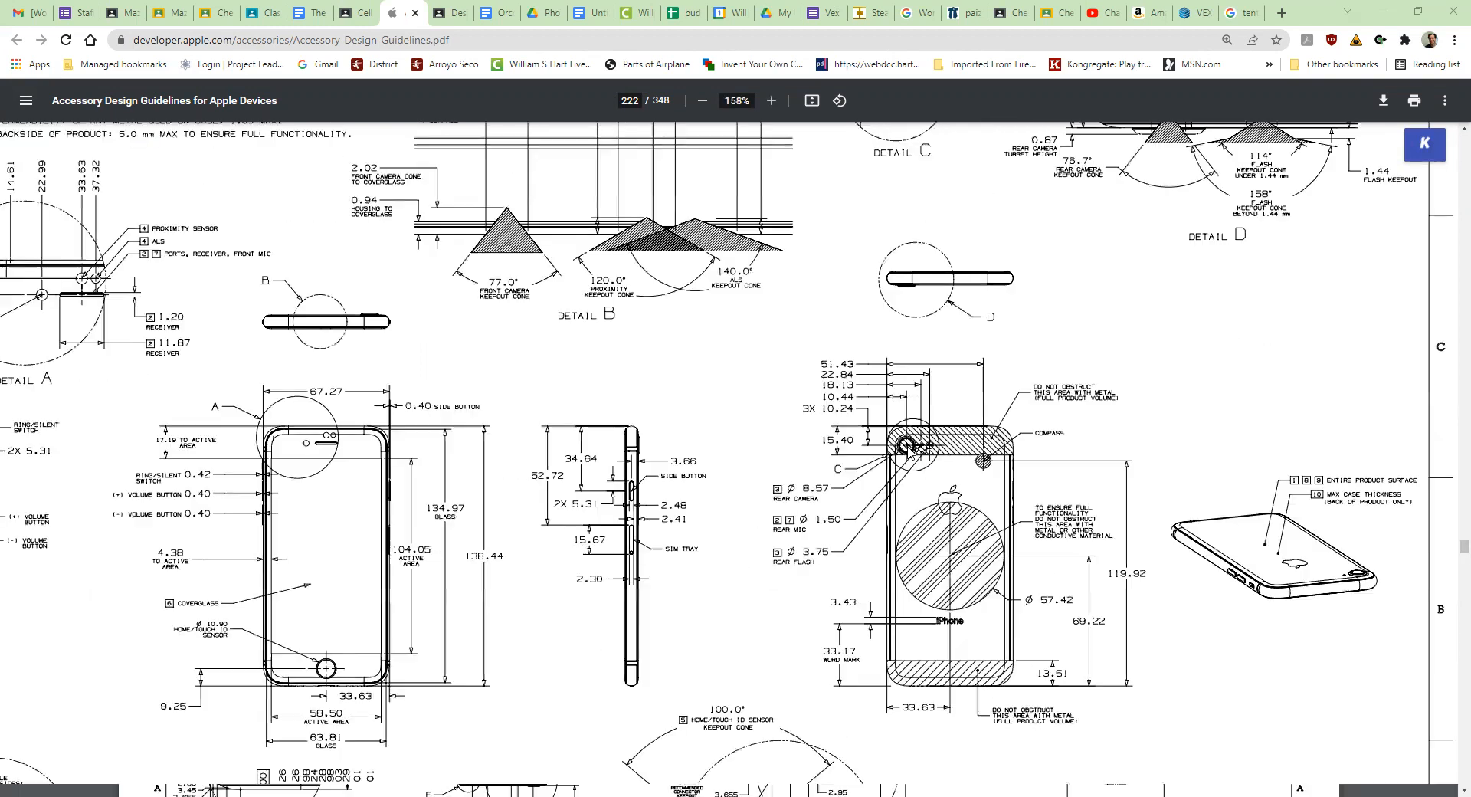
{"action": "scroll", "coordinate": [923, 157], "scroll_direction": "down", "scroll_amount": 1, "text": "ctrl"}
{"action": "scroll", "coordinate": [924, 154], "scroll_direction": "up", "scroll_amount": 3, "text": "ctrl"}
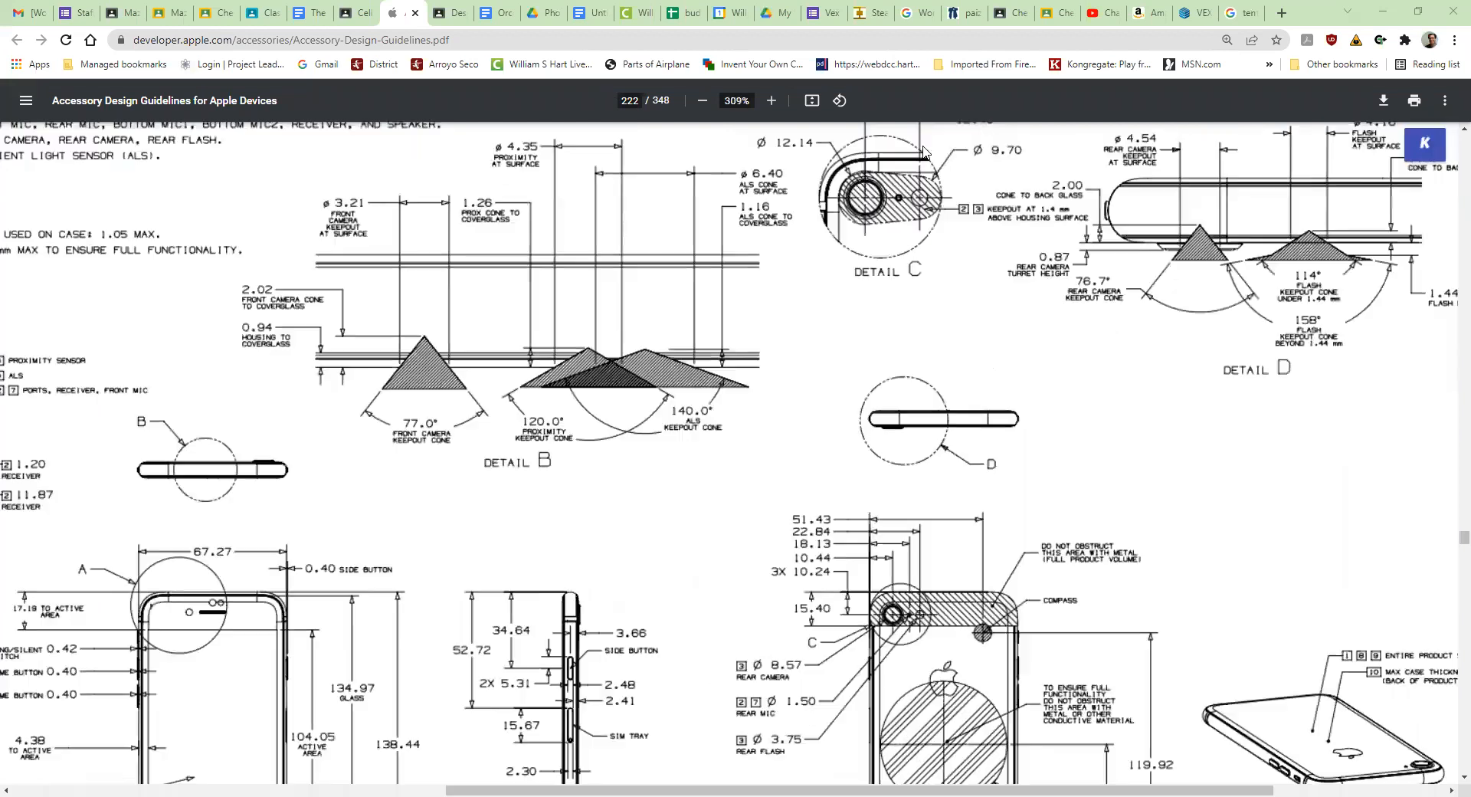
{"action": "scroll", "coordinate": [902, 195], "scroll_direction": "up", "scroll_amount": 2, "text": "ctrl"}
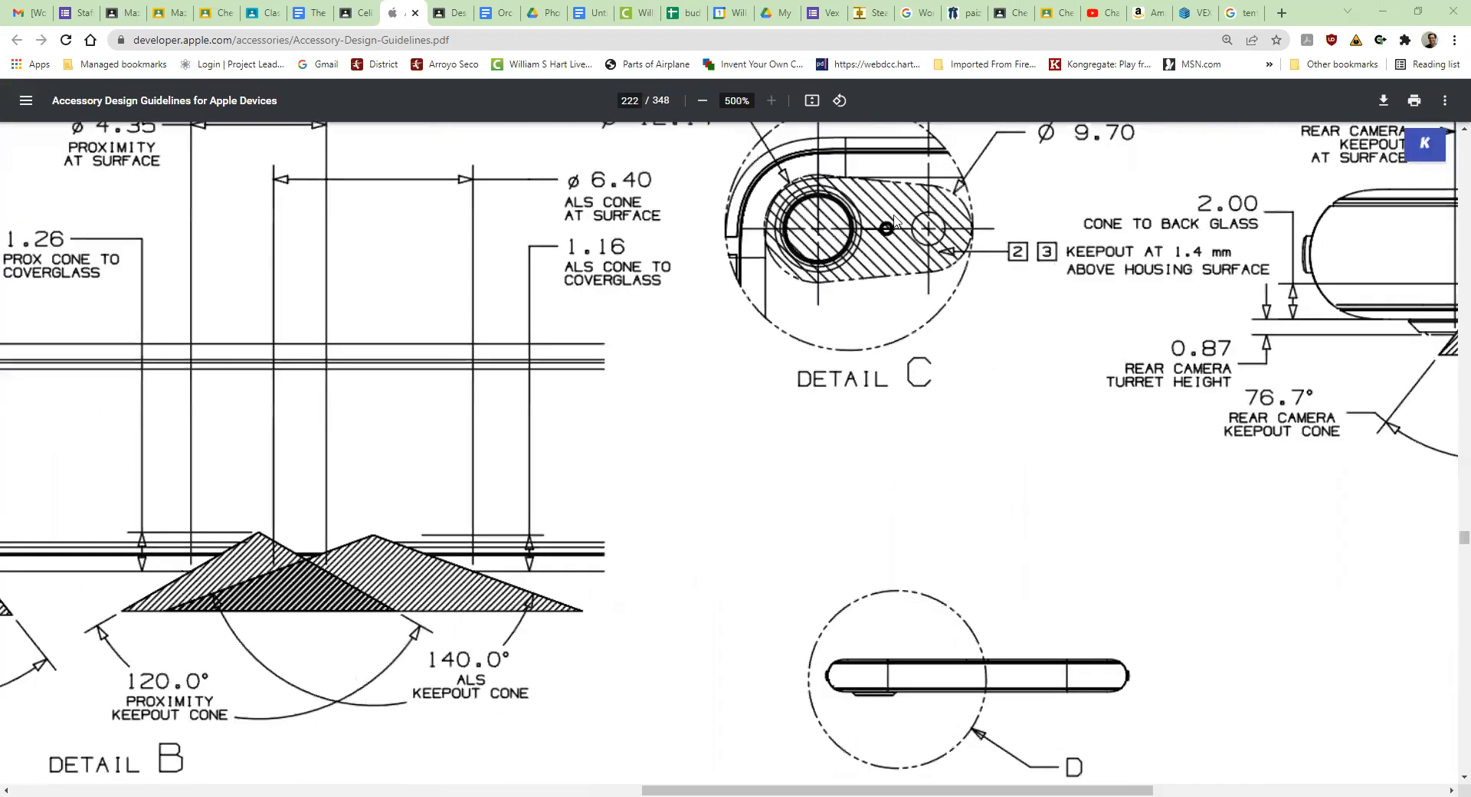
{"action": "scroll", "coordinate": [884, 209], "scroll_direction": "down", "scroll_amount": 3}
{"action": "scroll", "coordinate": [881, 183], "scroll_direction": "up", "scroll_amount": 5}
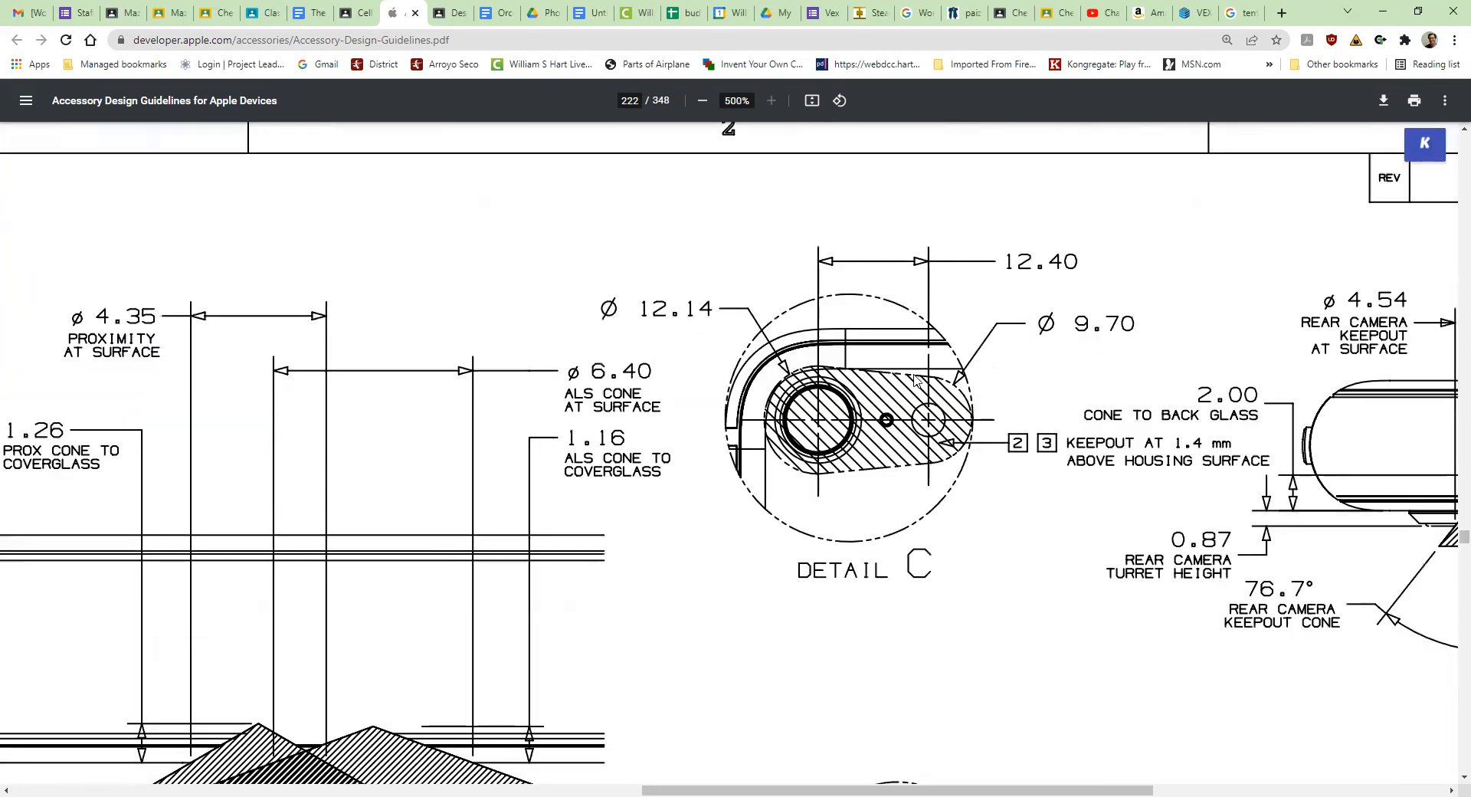
{"action": "scroll", "coordinate": [914, 379], "scroll_direction": "down", "scroll_amount": 6}
{"action": "scroll", "coordinate": [914, 379], "scroll_direction": "down", "scroll_amount": 5}
{"action": "scroll", "coordinate": [914, 379], "scroll_direction": "down", "scroll_amount": 3}
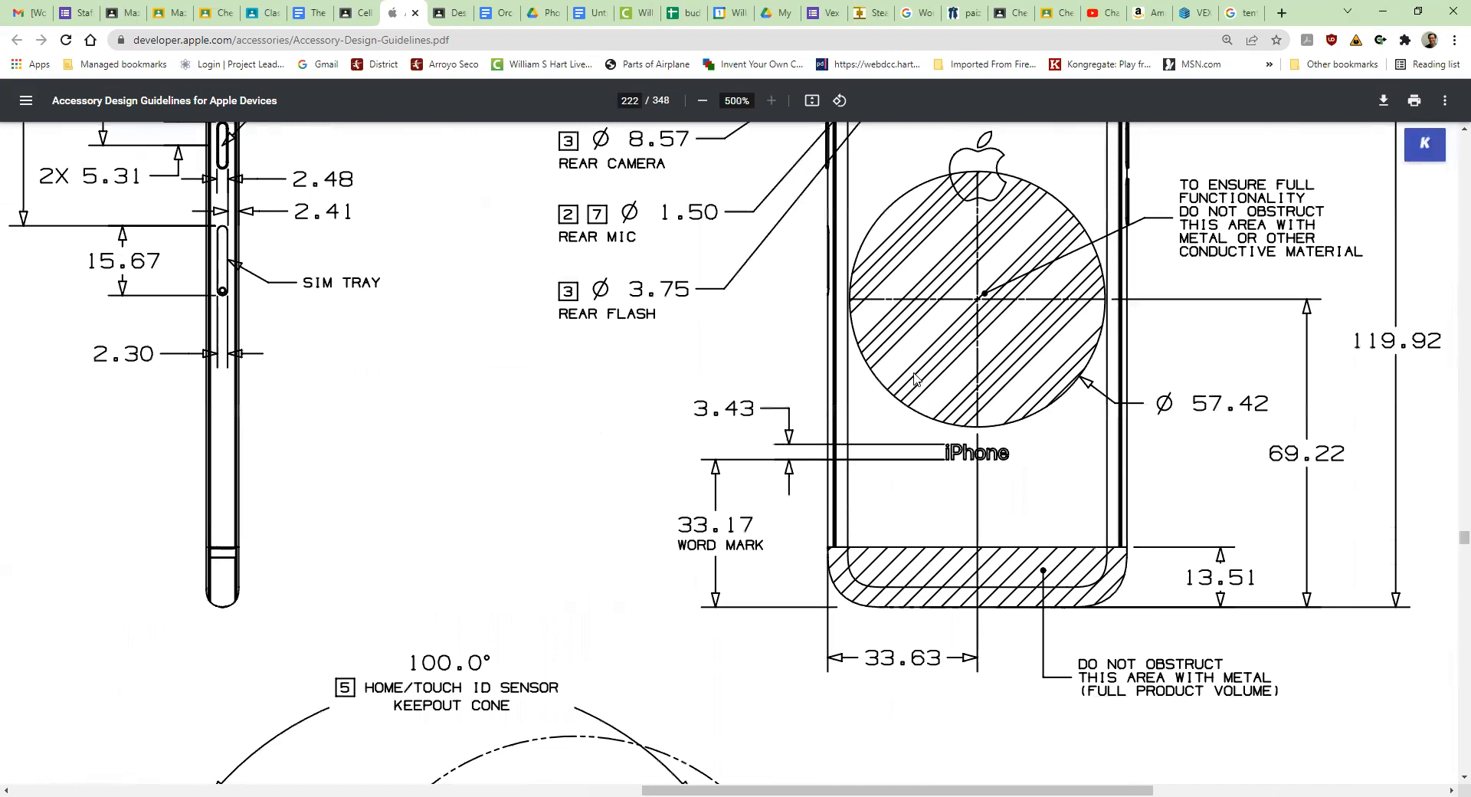
{"action": "scroll", "coordinate": [914, 379], "scroll_direction": "up", "scroll_amount": 2}
{"action": "scroll", "coordinate": [914, 376], "scroll_direction": "up", "scroll_amount": 2}
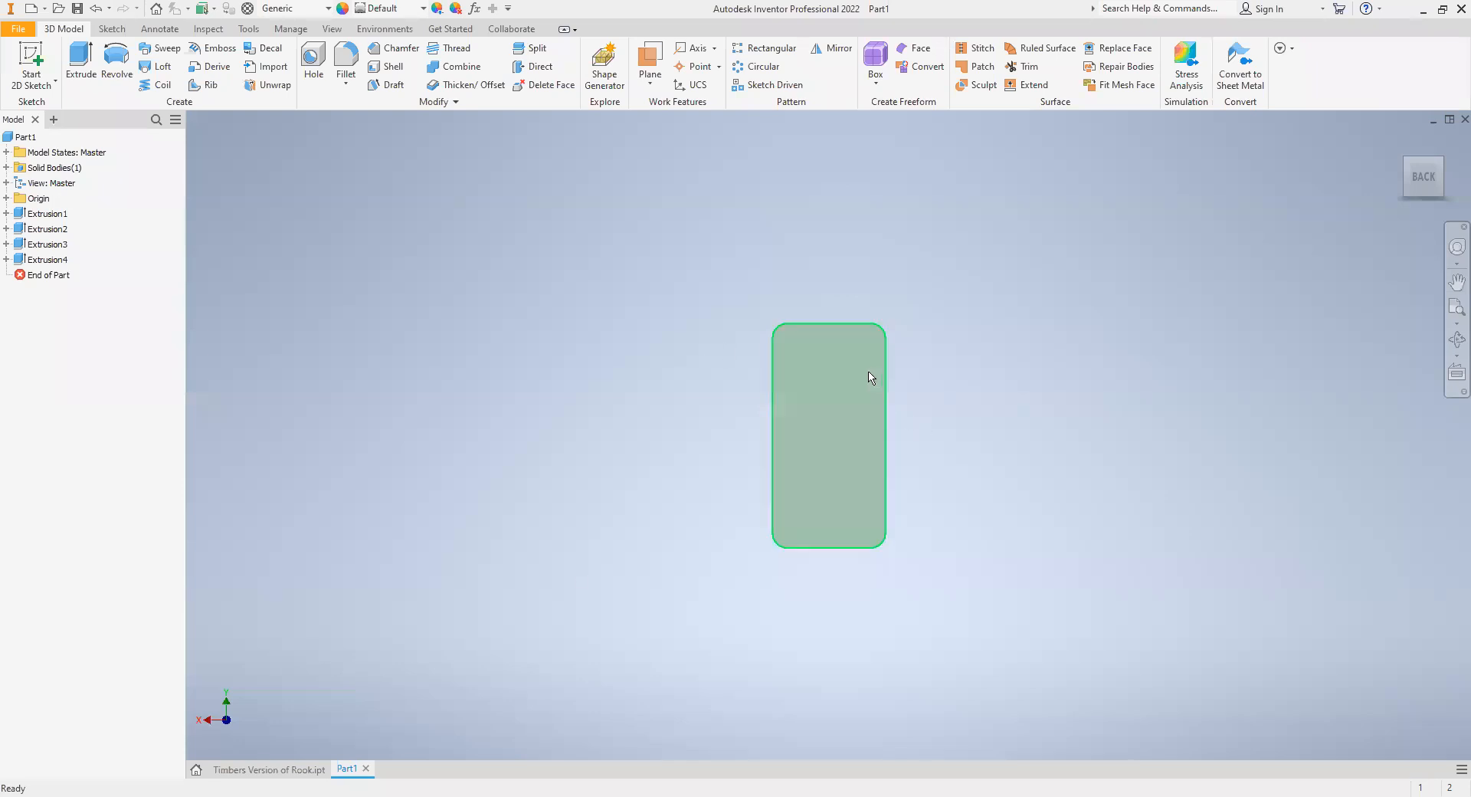
- Return to Inventor and start a 2D sketch on the case's flat back face
{"action": "scroll", "coordinate": [827, 371], "scroll_direction": "up", "scroll_amount": 6}
{"action": "scroll", "coordinate": [825, 362], "scroll_direction": "down", "scroll_amount": 3}
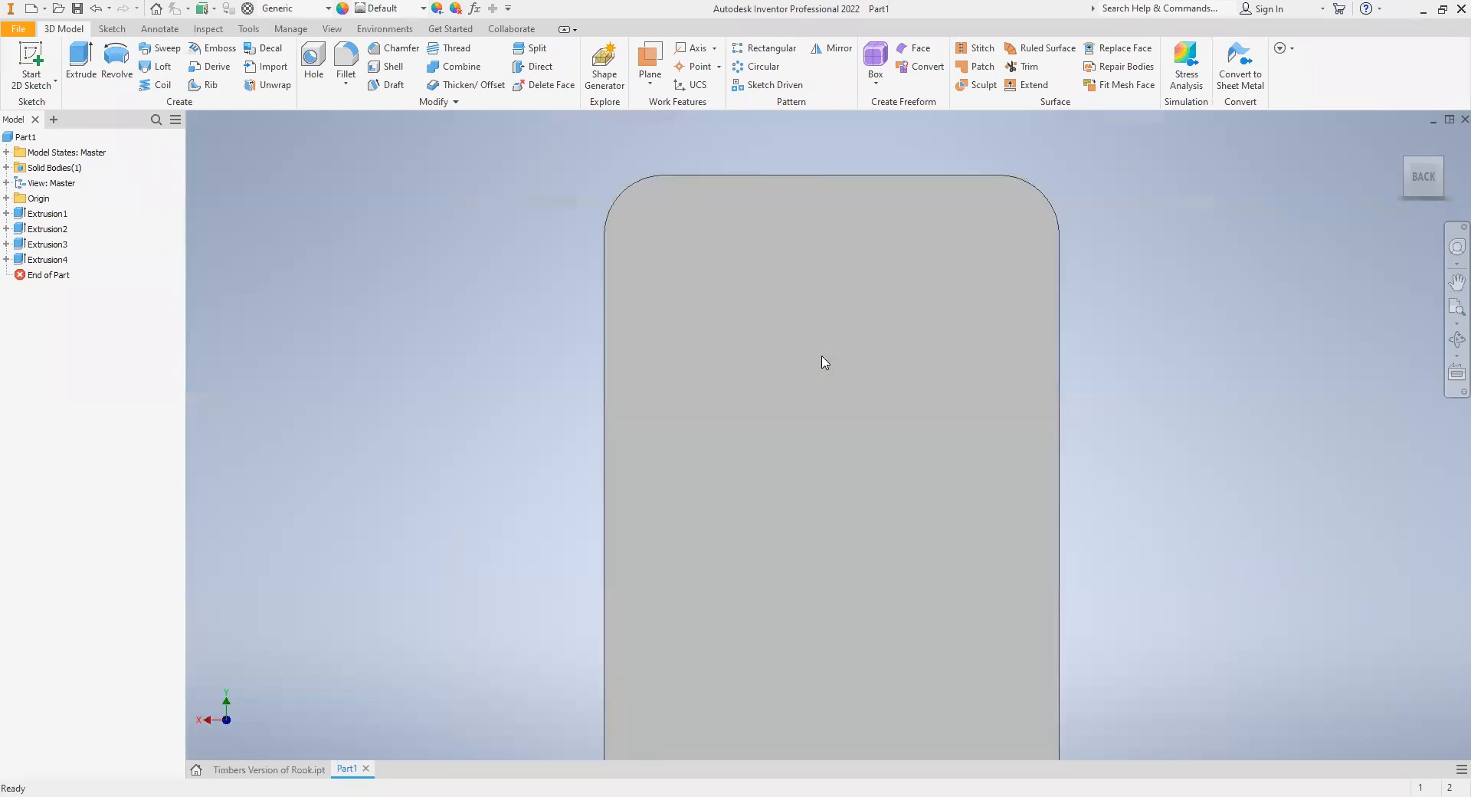
{"action": "middle_click_drag", "start_coordinate": [824, 361], "coordinate": [667, 446]}
{"action": "left_click", "coordinate": [51, 44]}
{"action": "mouse_move", "coordinate": [492, 605]}
{"action": "middle_mouse_down"}
{"action": "mouse_move", "coordinate": [412, 245]}
{"action": "mouse_move", "coordinate": [427, 581]}
{"action": "middle_mouse_up"}
{"action": "left_click", "coordinate": [417, 255]}
{"action": "middle_click_drag", "start_coordinate": [470, 198], "coordinate": [466, 516]}
{"action": "scroll", "coordinate": [461, 329], "scroll_direction": "down", "scroll_amount": 6}
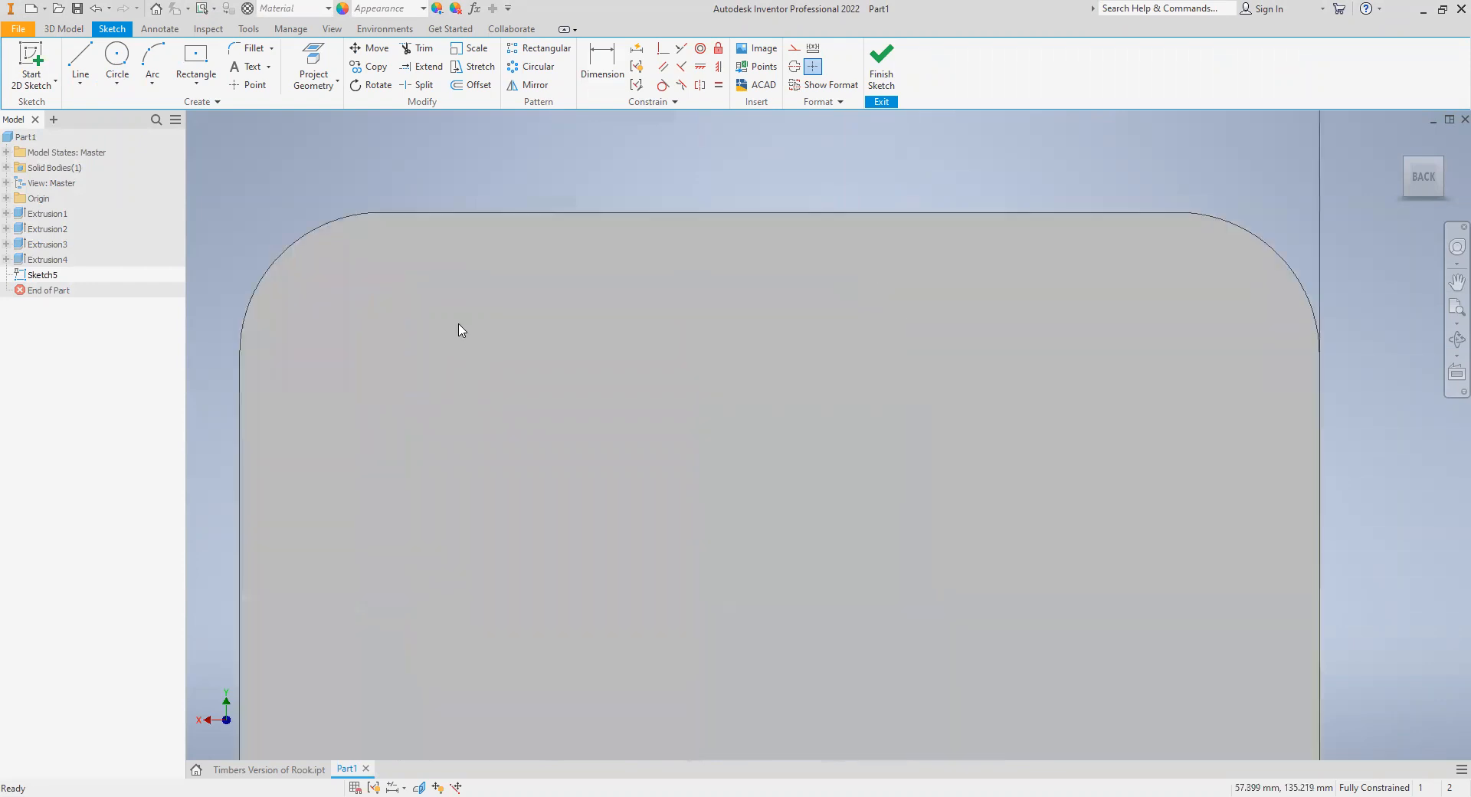
- Draw a horizontal center-point slot about 27 mm long and 8.4 mm wide near the back's upper-left corner, then shift it slightly inward
{"action": "left_click", "coordinate": [196, 82]}
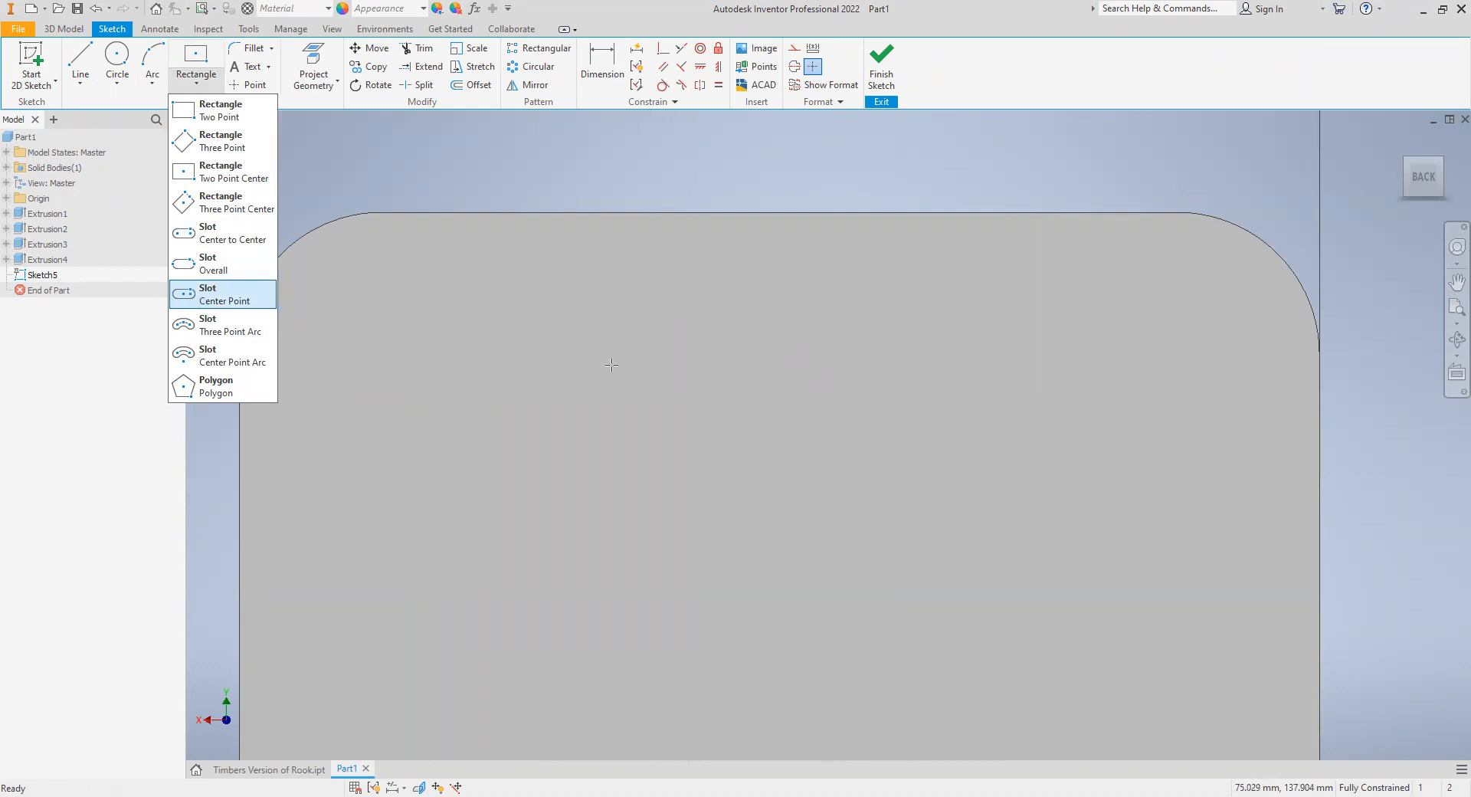
{"action": "left_click", "coordinate": [584, 295]}
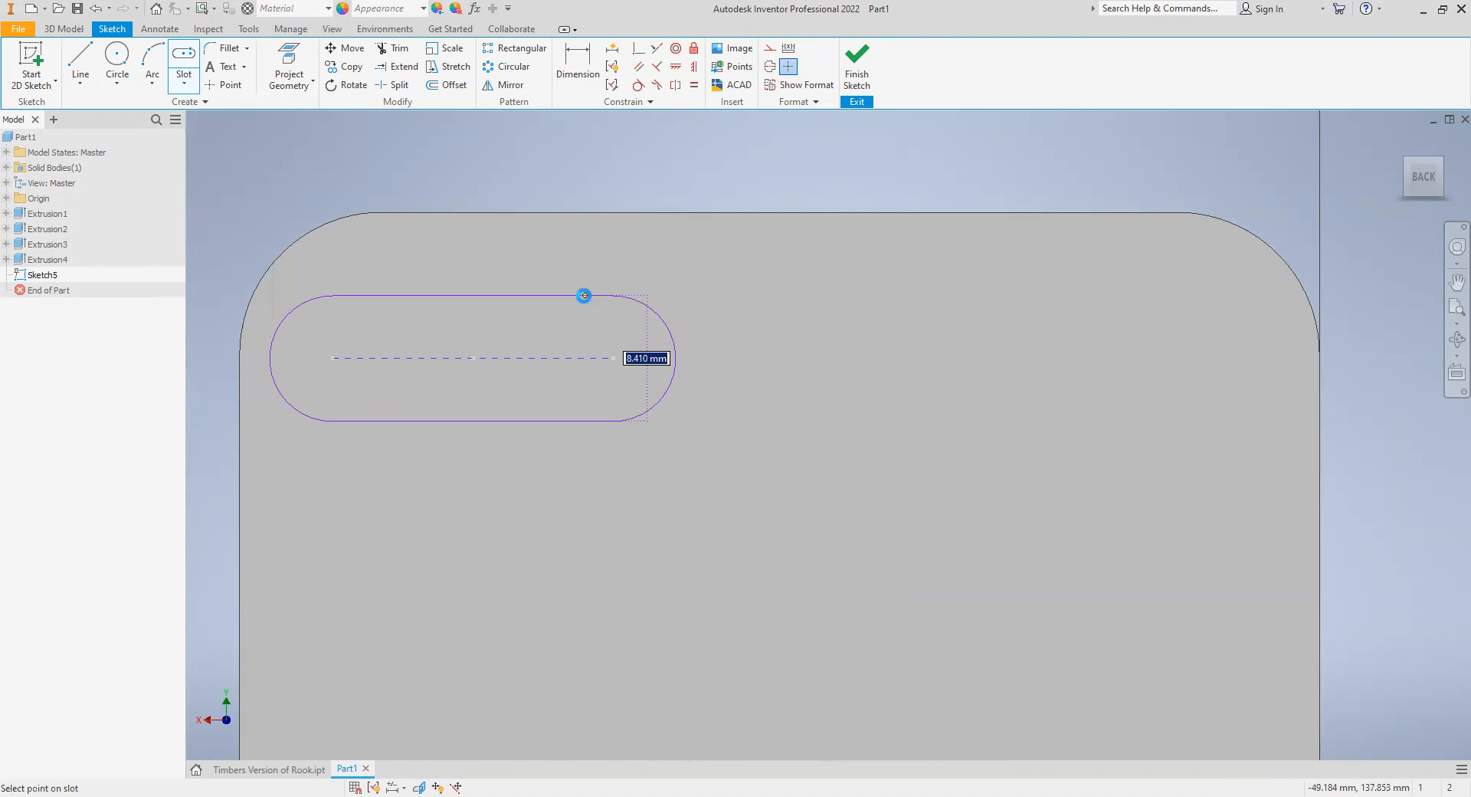
{"action": "right_click", "coordinate": [268, 167]}
{"action": "left_click", "coordinate": [322, 167]}
{"action": "left_click_drag", "start_coordinate": [728, 494], "coordinate": [242, 272]}
{"action": "left_click_drag", "start_coordinate": [484, 296], "coordinate": [587, 306]}
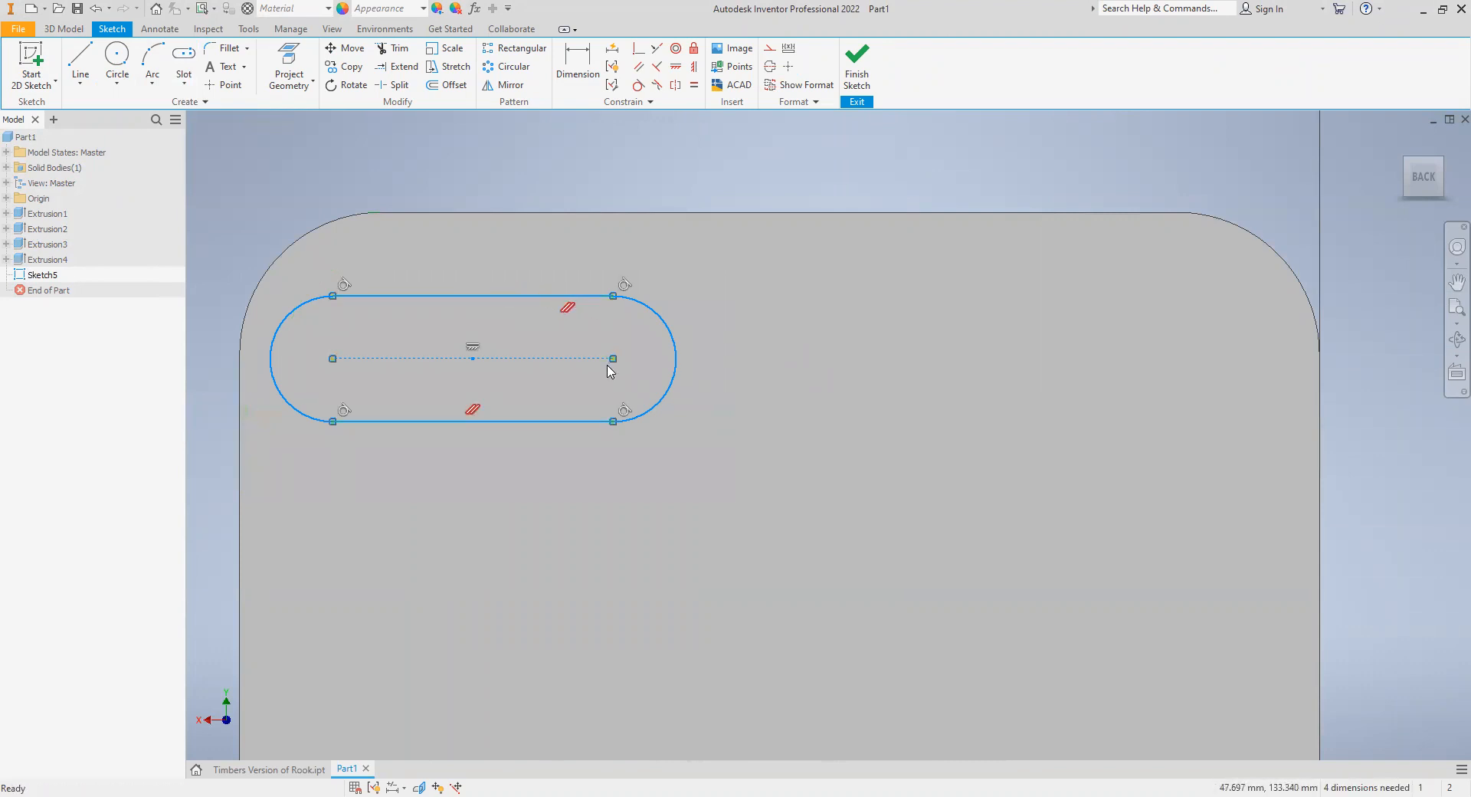
{"action": "left_click_drag", "start_coordinate": [473, 359], "coordinate": [514, 357]}
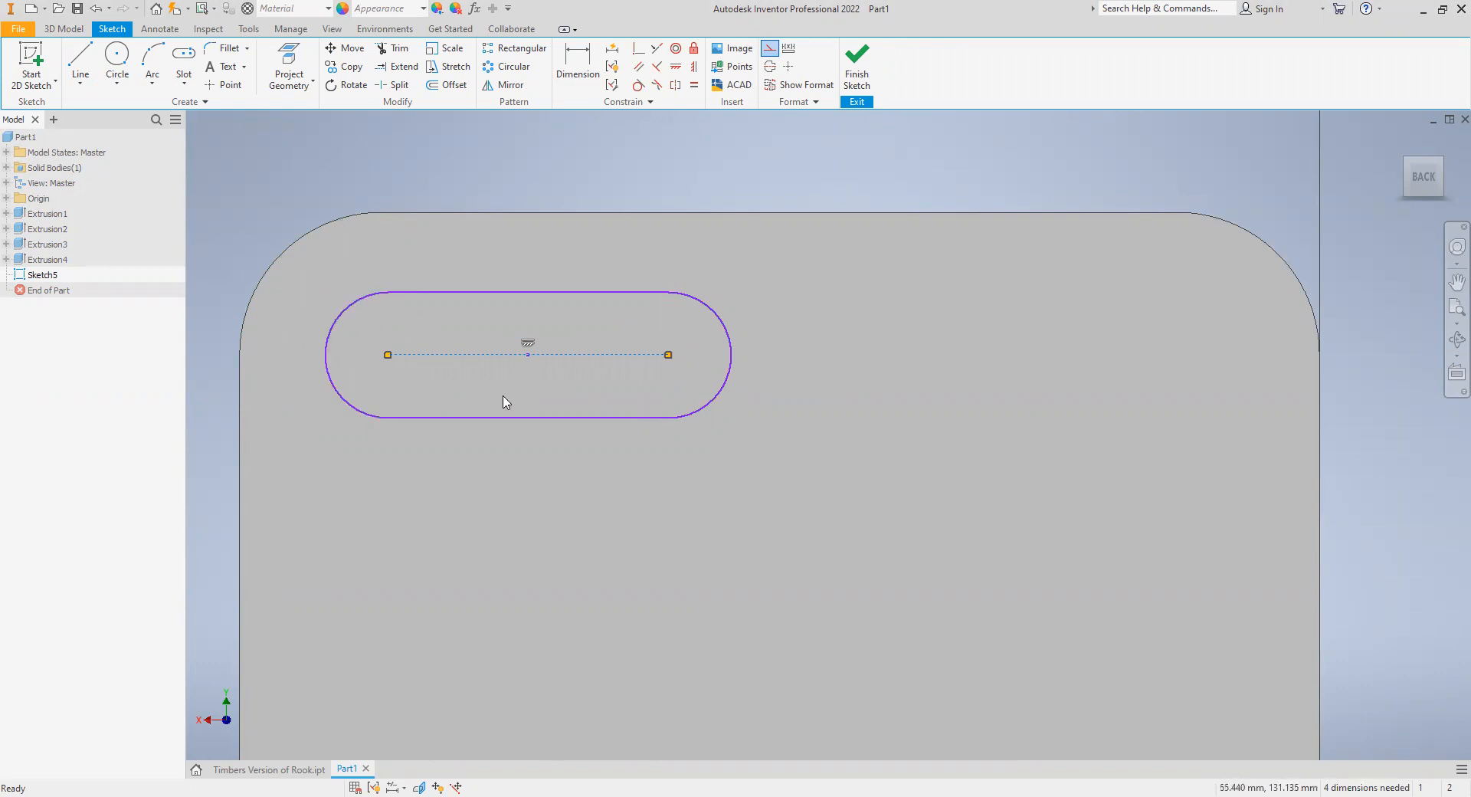
- Dimension the height of the camera slot between its two straight edges
{"action": "left_click", "coordinate": [582, 65]}
{"action": "left_click", "coordinate": [540, 291]}
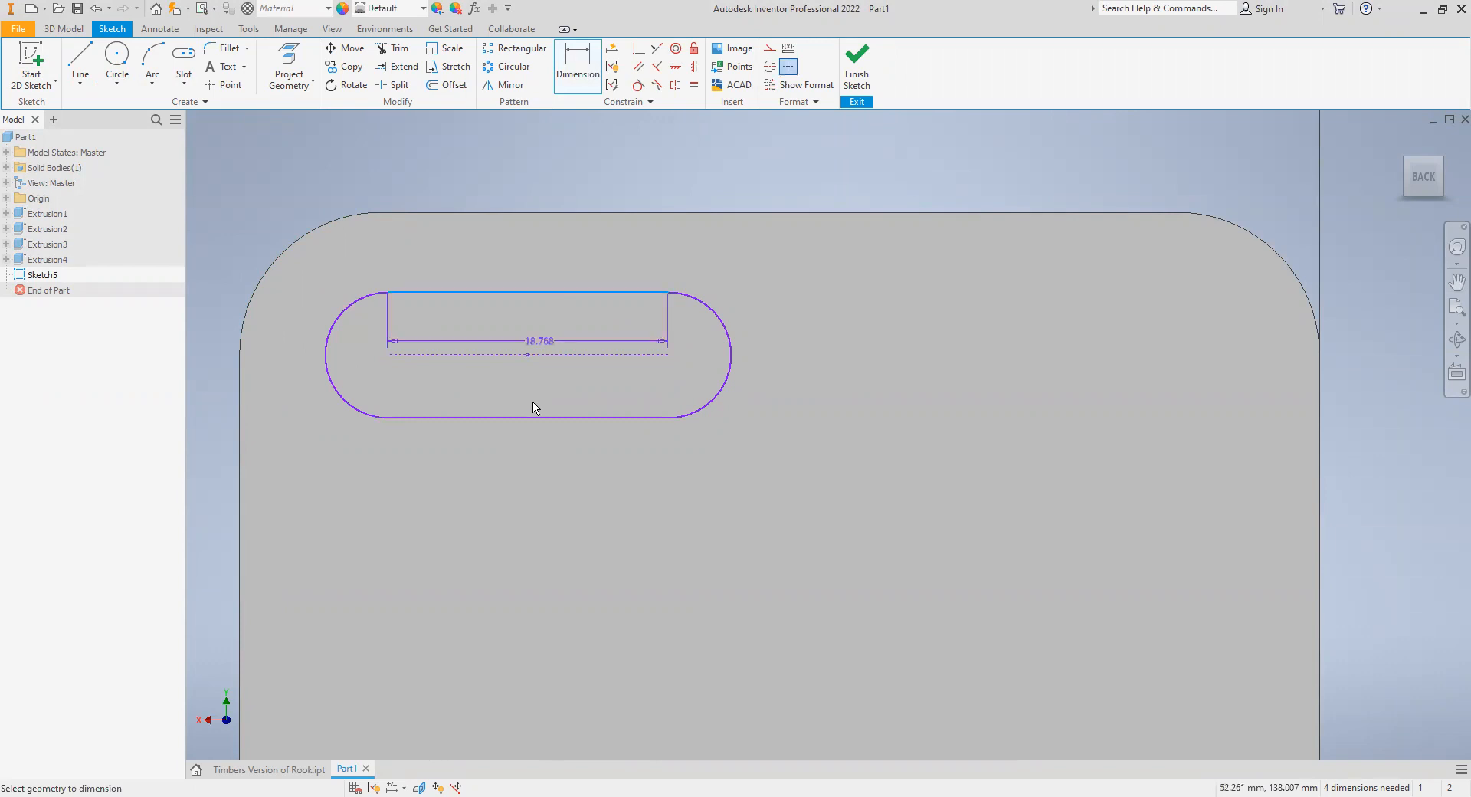
{"action": "left_click", "coordinate": [571, 420]}
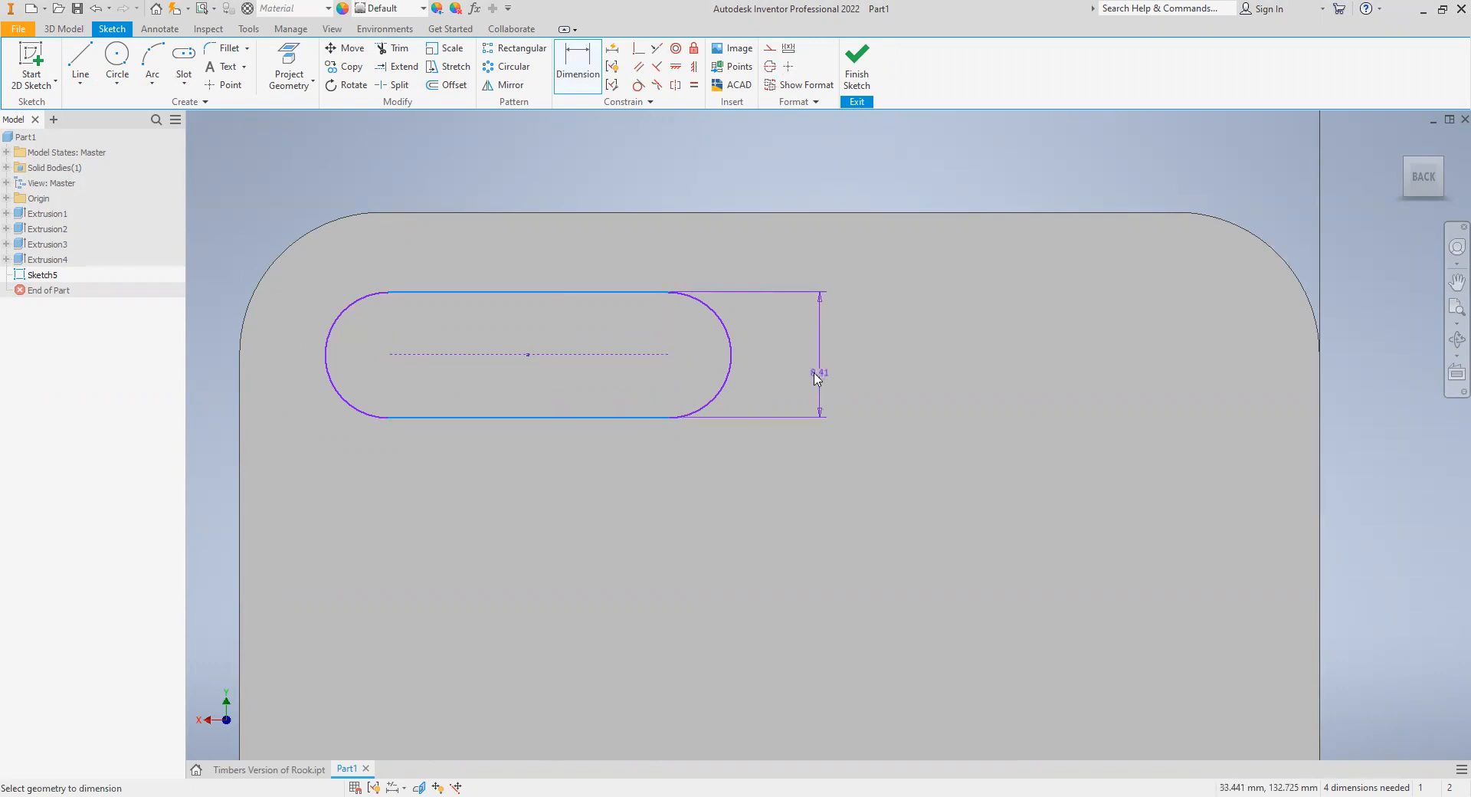
{"action": "left_click", "coordinate": [816, 377]}
{"action": "left_click", "coordinate": [879, 437]}
- Dimension the horizontal distance between the centers of the camera slot's two end arcs
{"action": "left_click", "coordinate": [734, 375]}
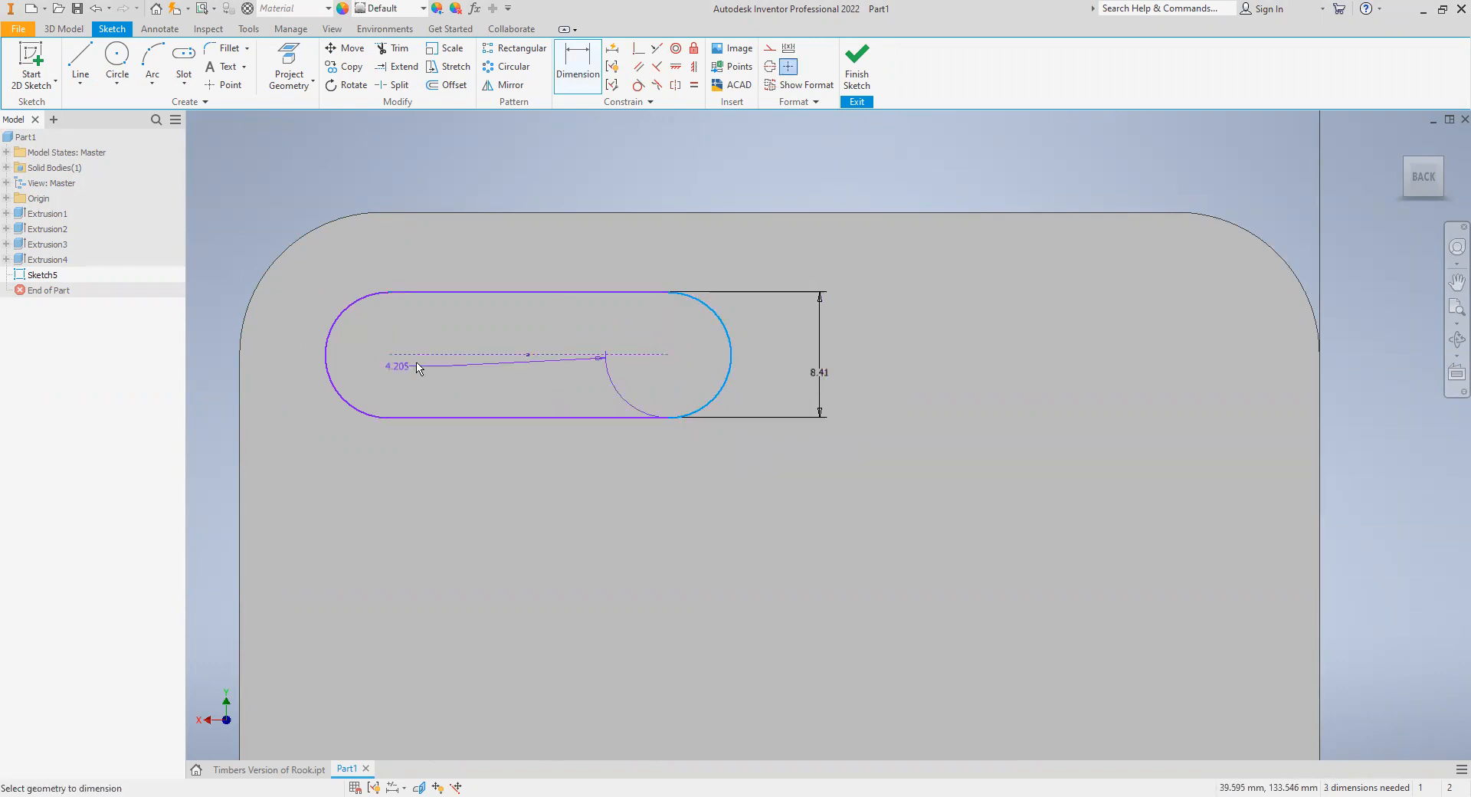
{"action": "left_click", "coordinate": [328, 352]}
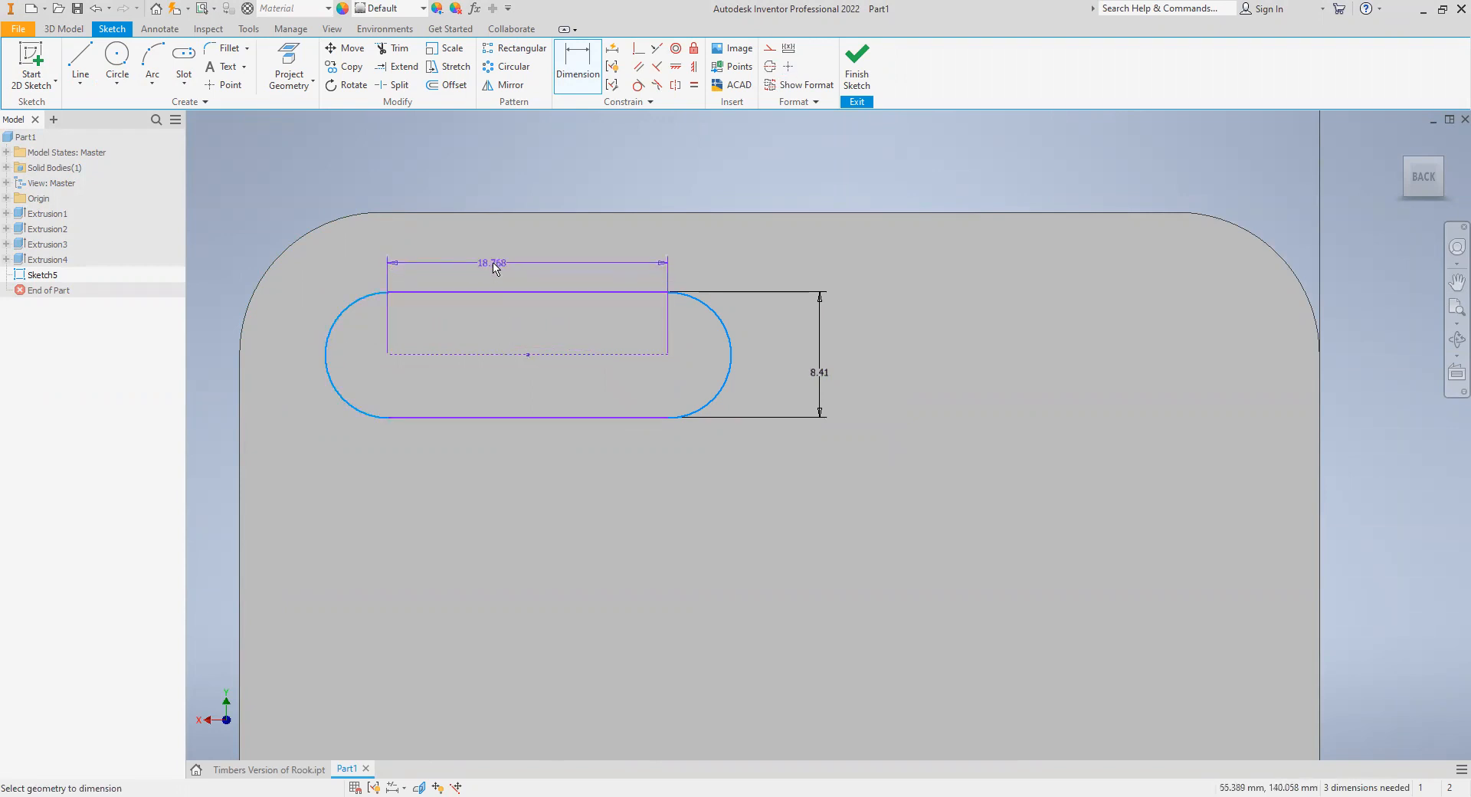
{"action": "left_click", "coordinate": [545, 331]}
{"action": "left_click", "coordinate": [540, 311]}
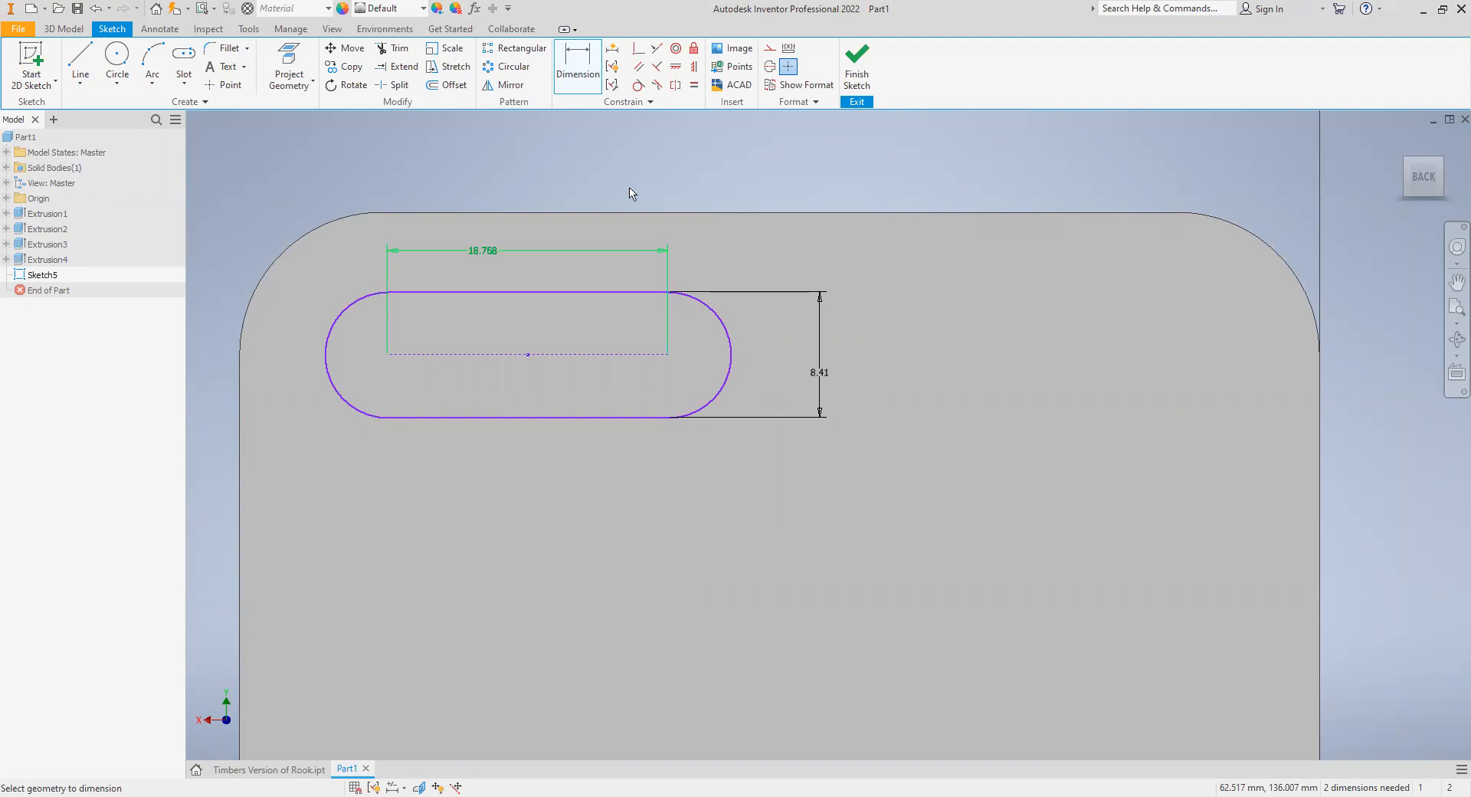
- Finish the sketch and extrude the camera slot profile as an 8.31 mm cut through the case's back
{"action": "left_click", "coordinate": [852, 67]}
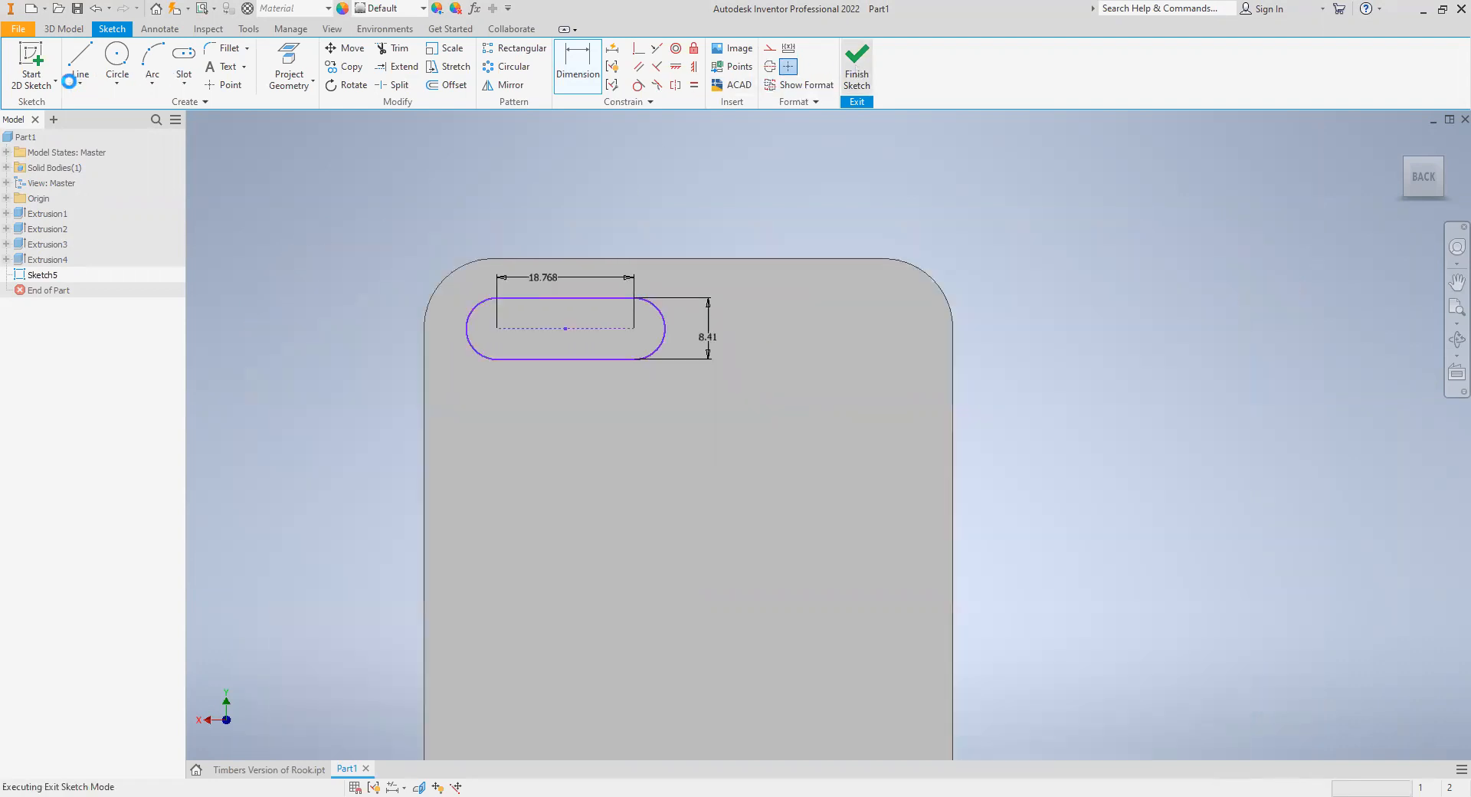
{"action": "key", "text": "e"}
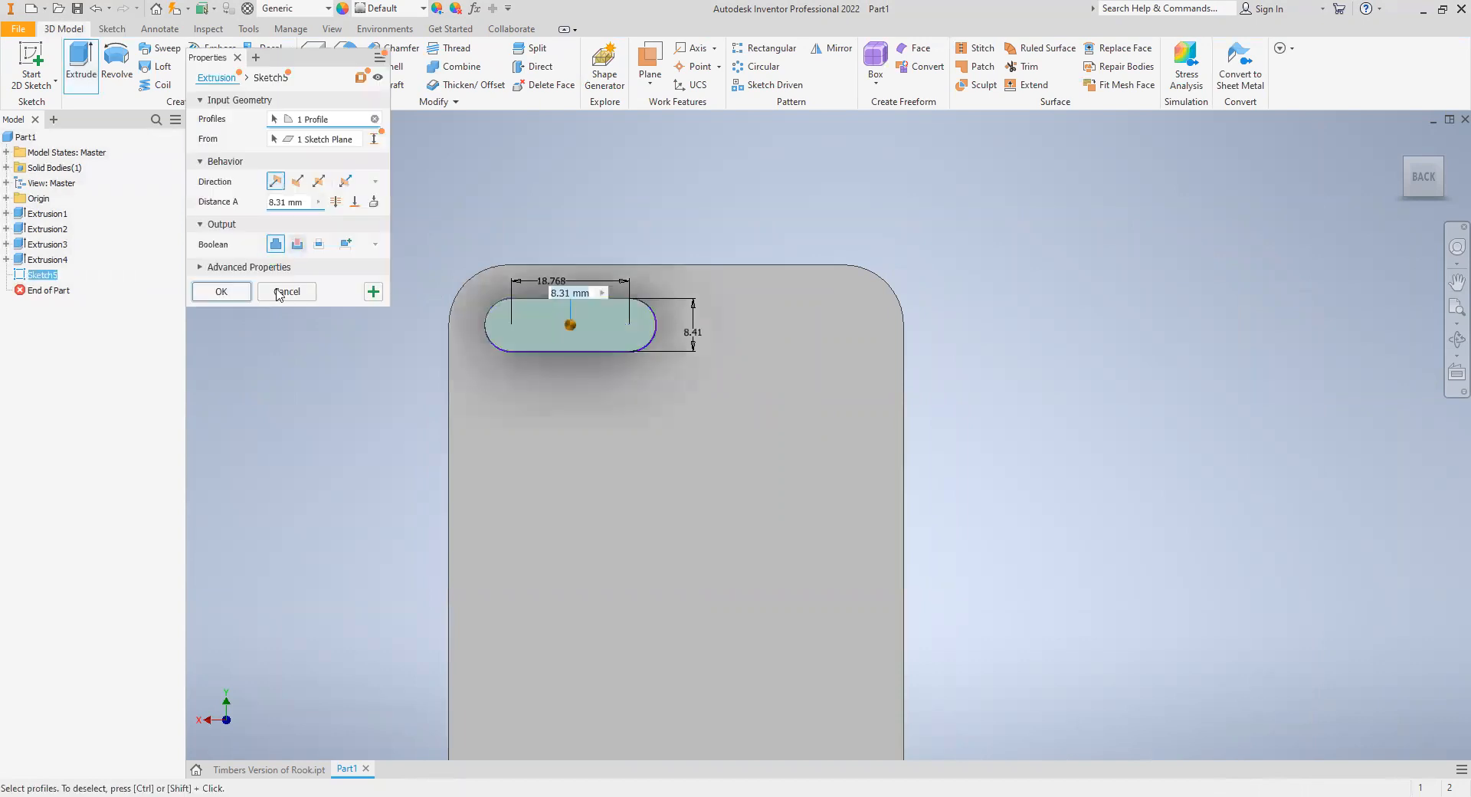
{"action": "left_click", "coordinate": [220, 292]}
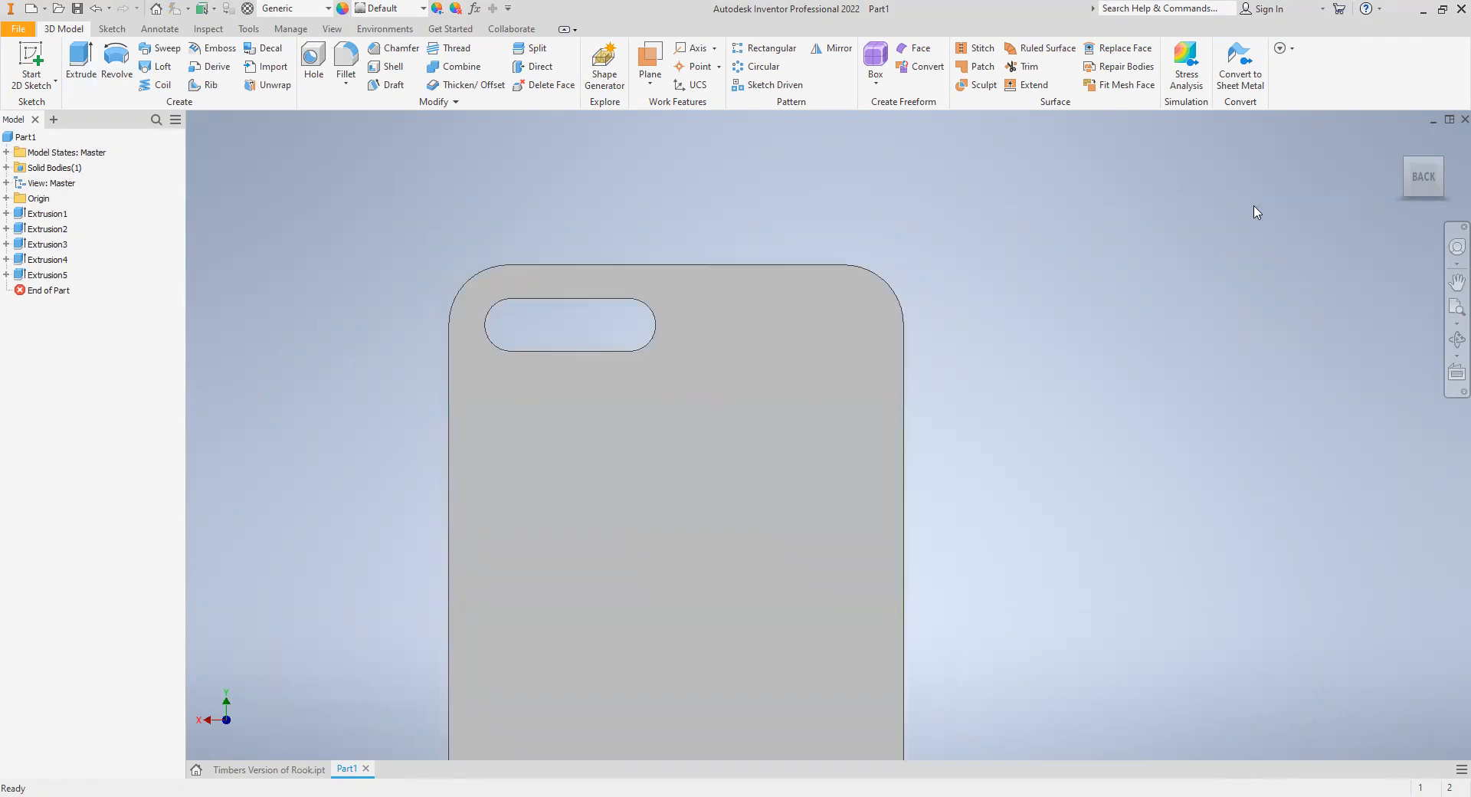
- Start a new 2D sketch on the case's flat back face, below the camera opening
{"action": "left_click", "coordinate": [1401, 141]}
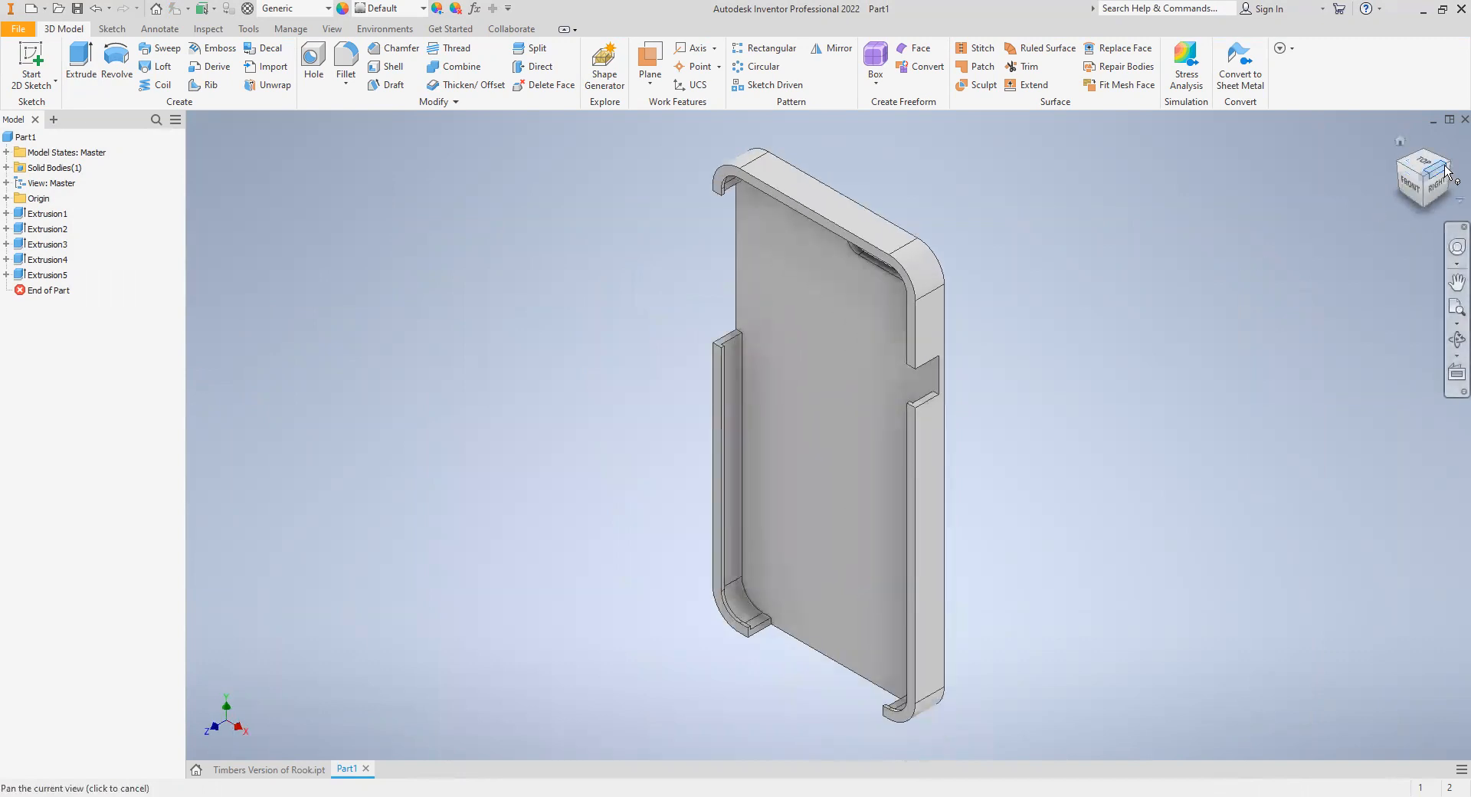
{"action": "left_click", "coordinate": [1444, 171]}
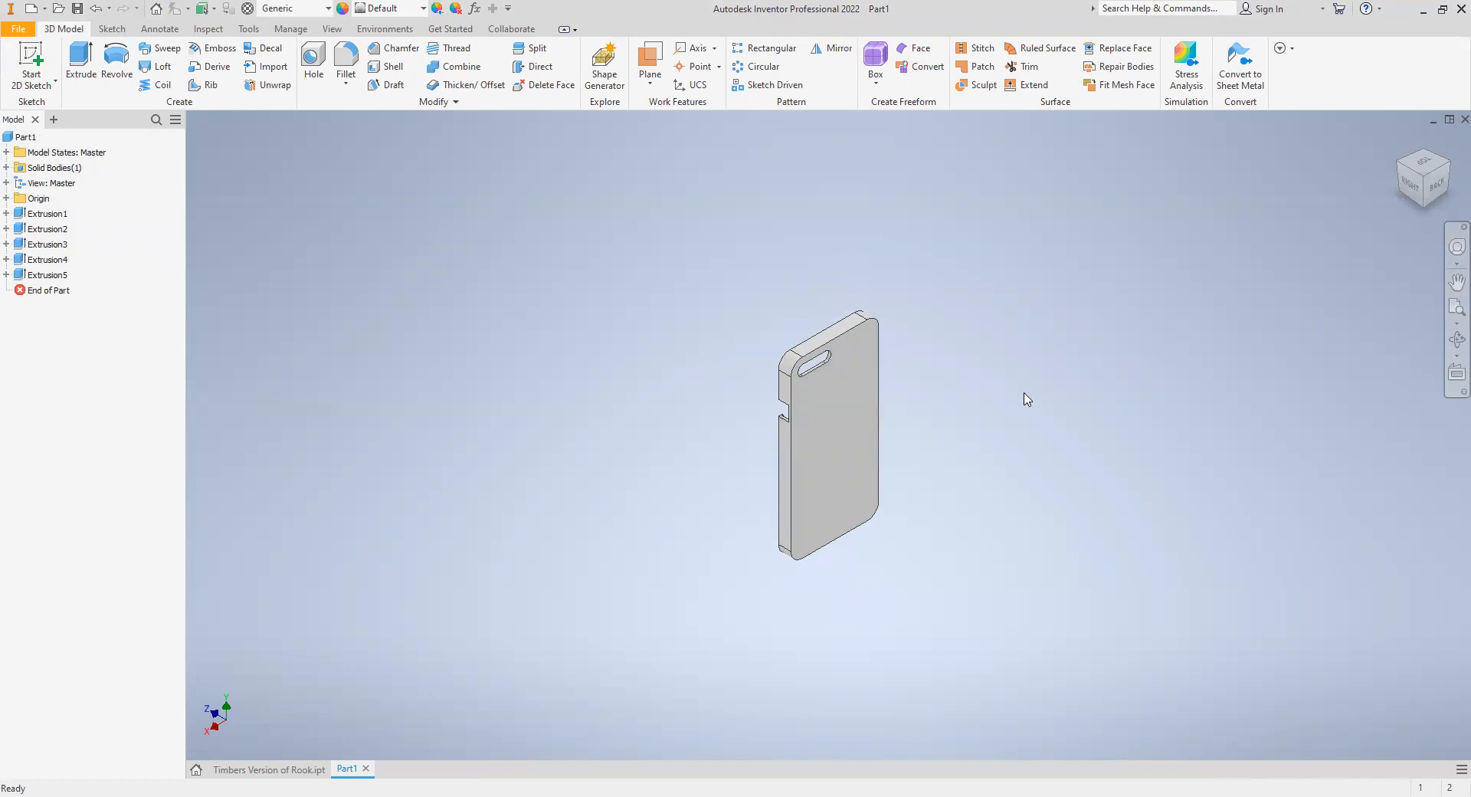
{"action": "scroll", "coordinate": [853, 414], "scroll_direction": "up", "scroll_amount": 5}
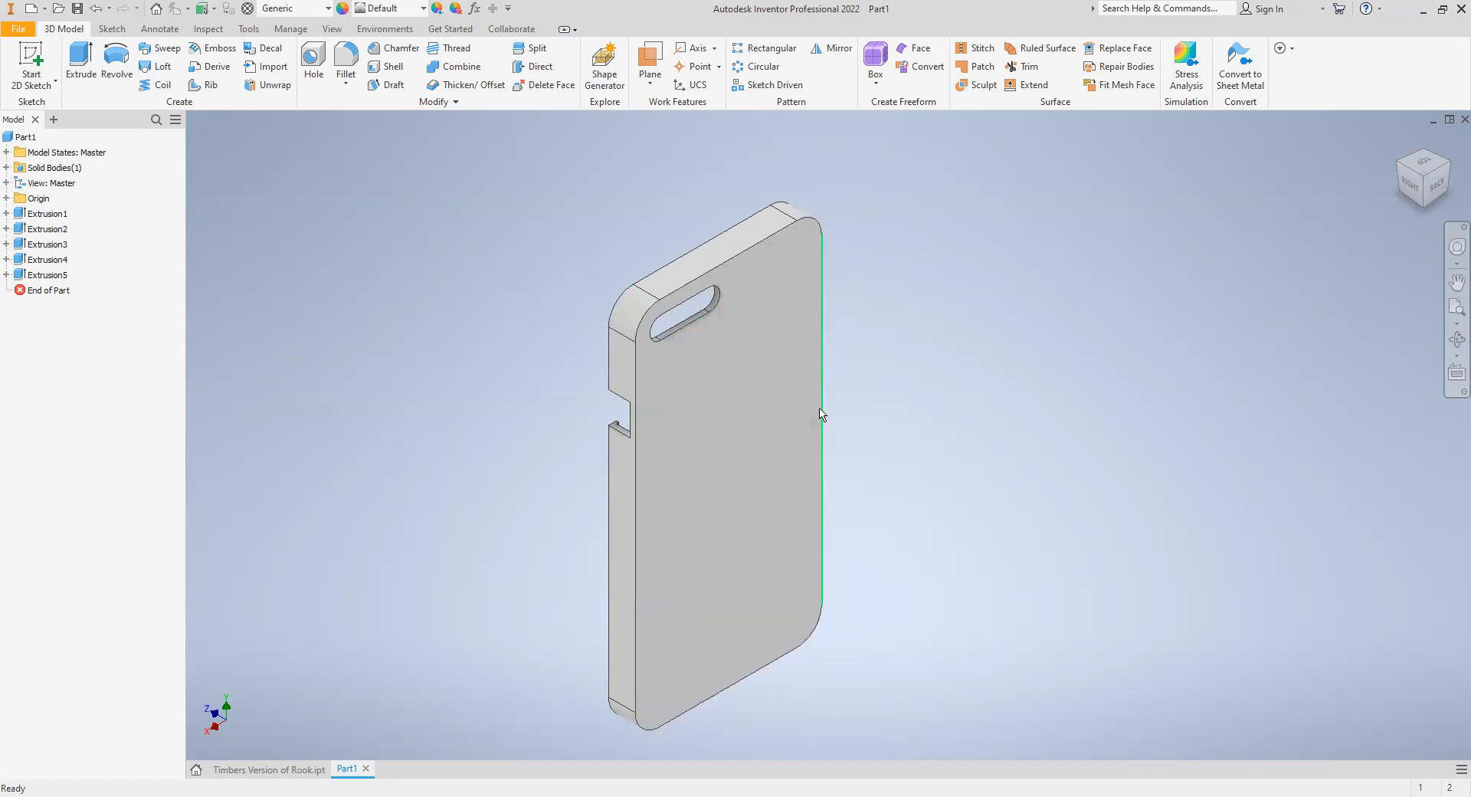
{"action": "mouse_move", "coordinate": [846, 437]}
{"action": "left_click", "coordinate": [44, 60]}
{"action": "left_click", "coordinate": [762, 492]}
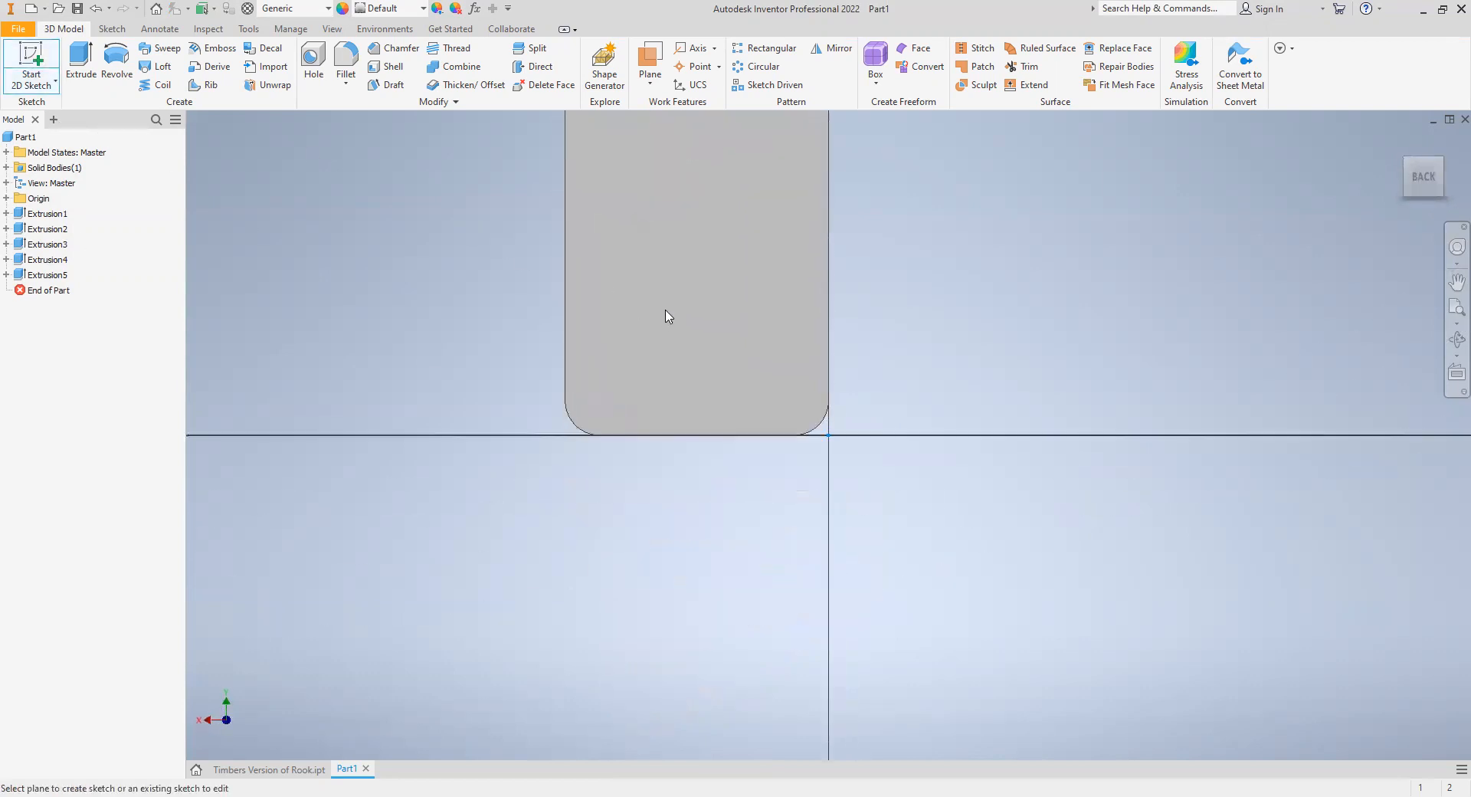
- Draw three six-sided polygons of varying size on the upper half of the back: a small one, and two larger ones
{"action": "left_click", "coordinate": [184, 80]}
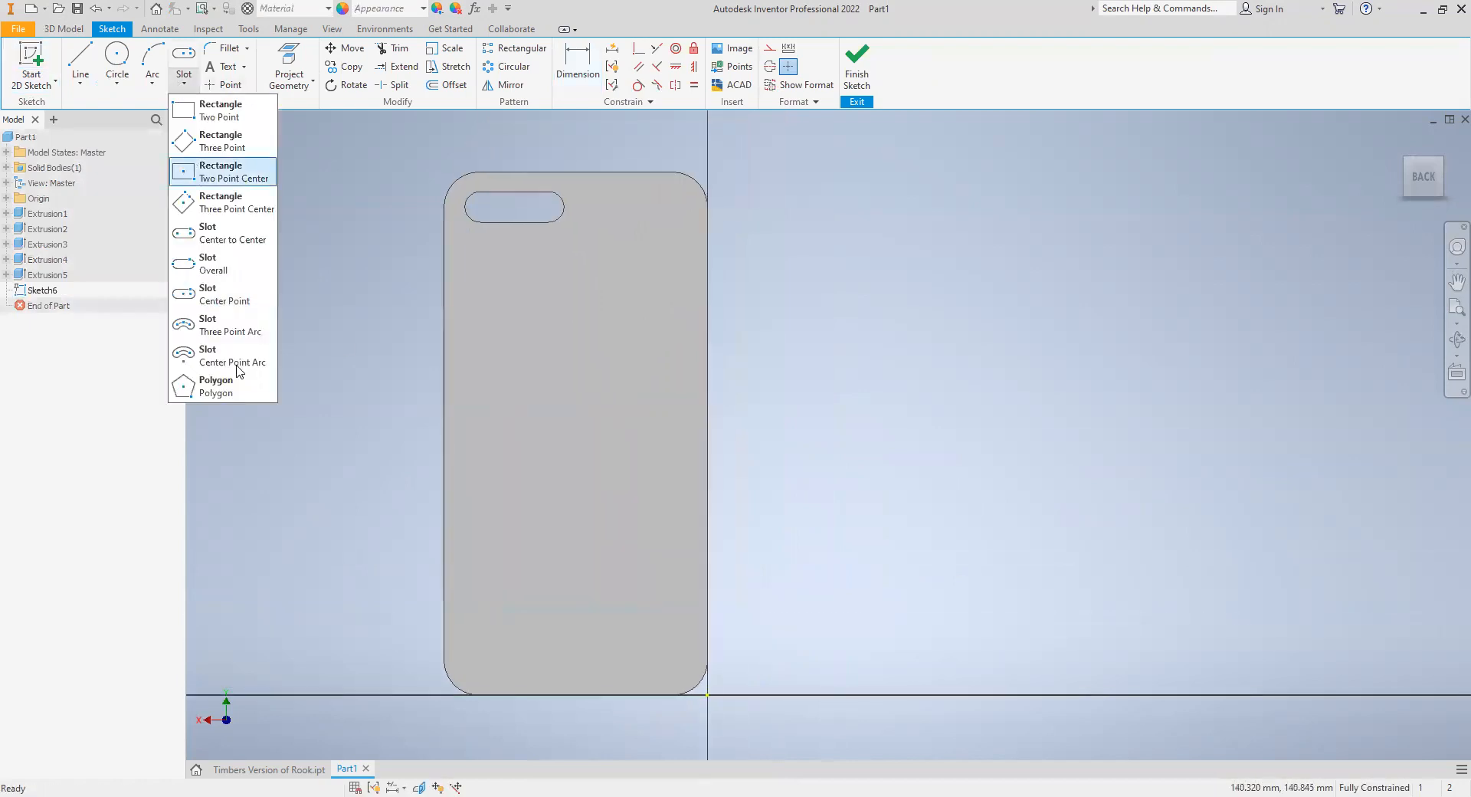
{"action": "left_click", "coordinate": [238, 366]}
{"action": "left_click", "coordinate": [184, 81]}
{"action": "left_click", "coordinate": [208, 386]}
{"action": "type", "text": "6"}
{"action": "left_click", "coordinate": [501, 279]}
{"action": "left_click", "coordinate": [514, 303]}
{"action": "left_click", "coordinate": [651, 289]}
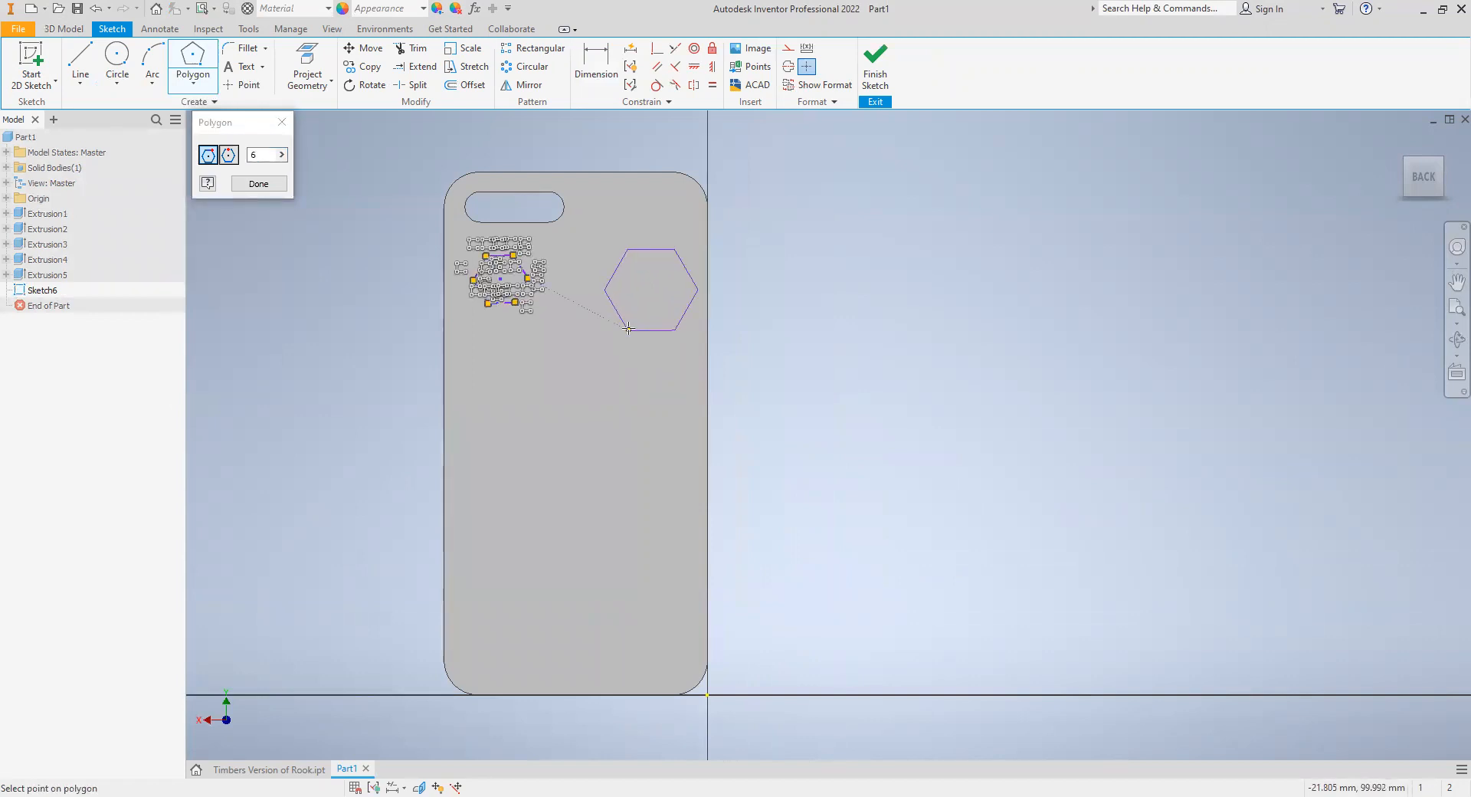
{"action": "left_click", "coordinate": [628, 328]}
{"action": "left_click", "coordinate": [504, 381]}
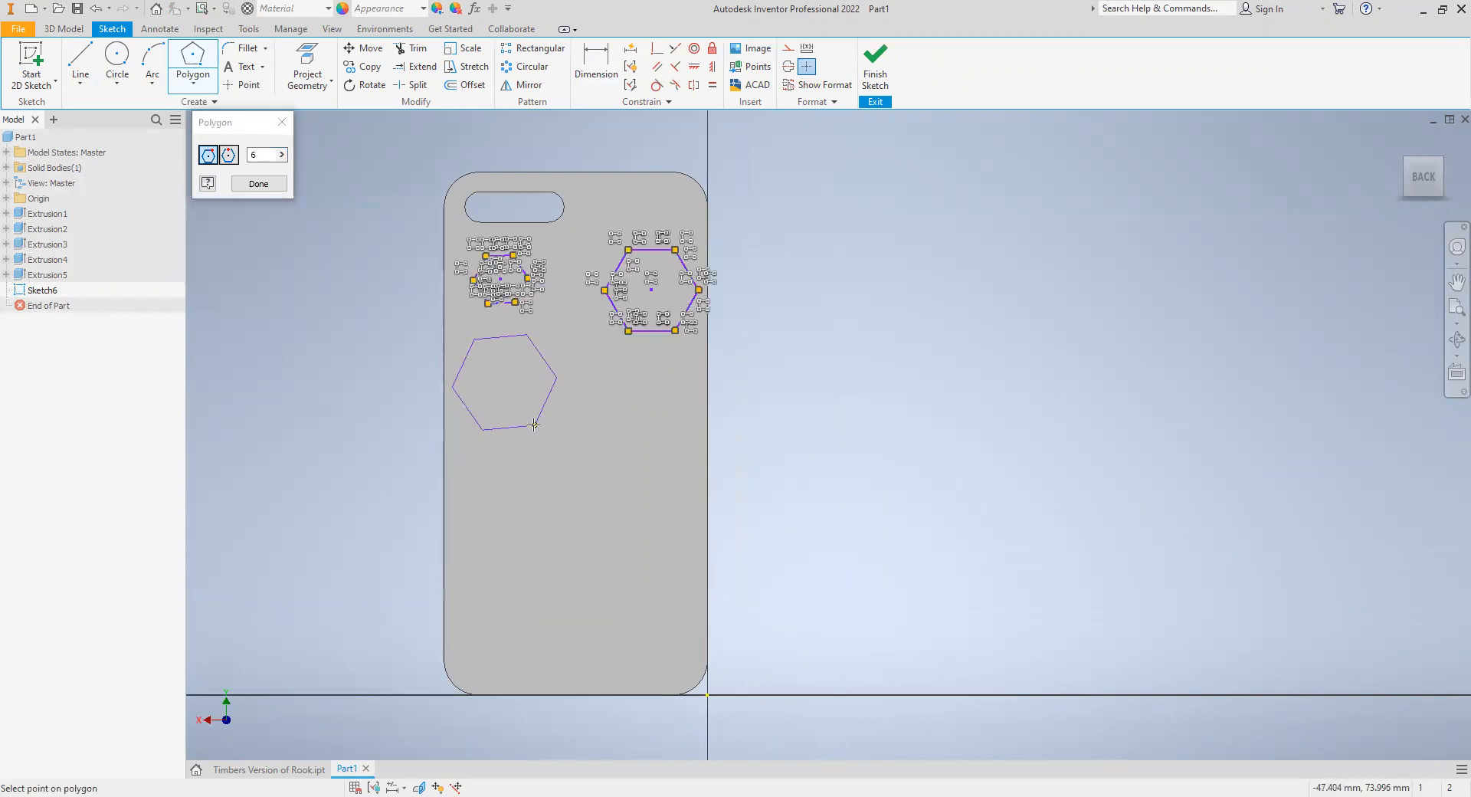
{"action": "left_click", "coordinate": [534, 426]}
- Add three more hexagons of varying size across the middle and lower part of the back, and finish the sketch
{"action": "left_click", "coordinate": [600, 556]}
{"action": "left_click", "coordinate": [593, 521]}
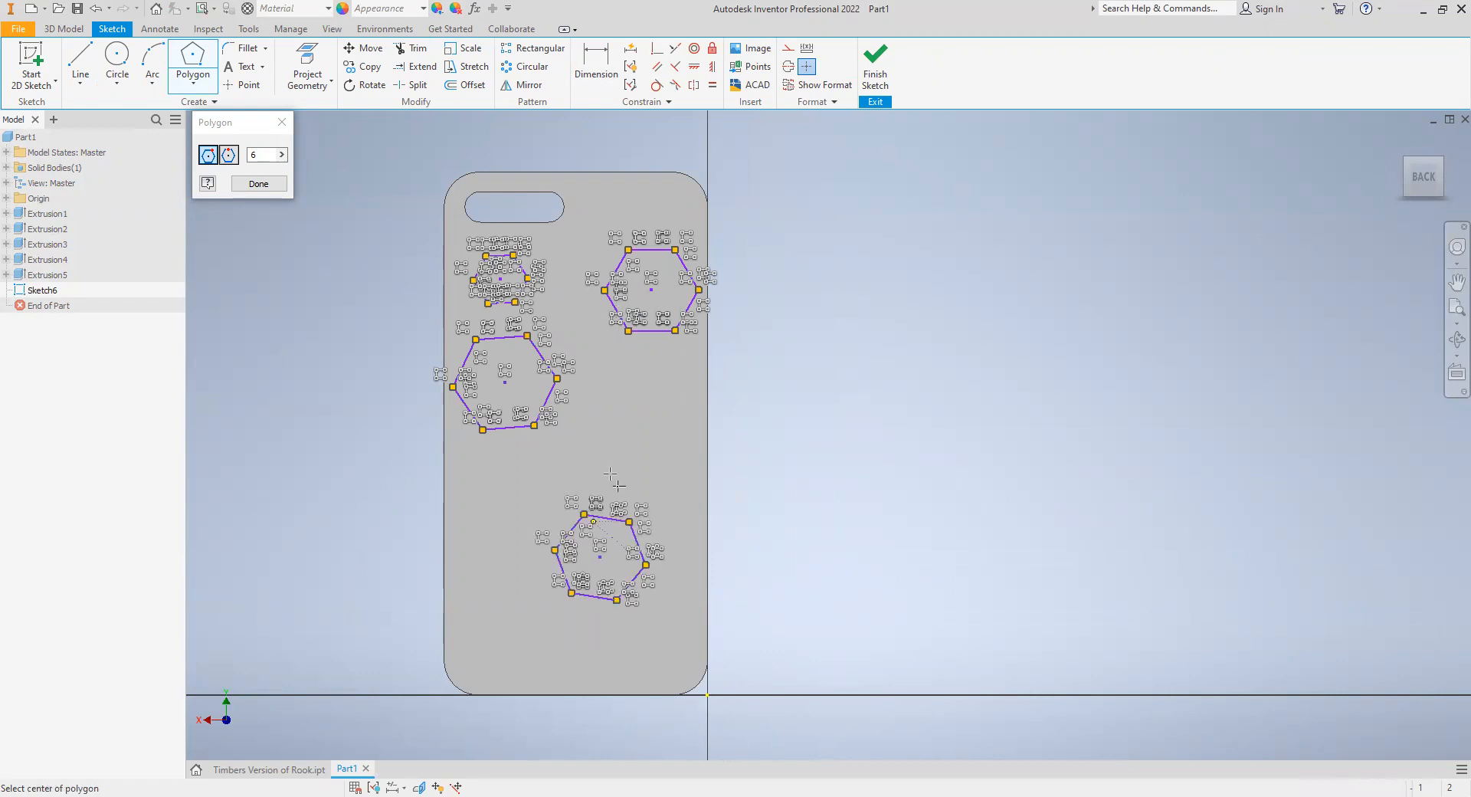
{"action": "left_click", "coordinate": [631, 408]}
{"action": "left_click", "coordinate": [595, 444]}
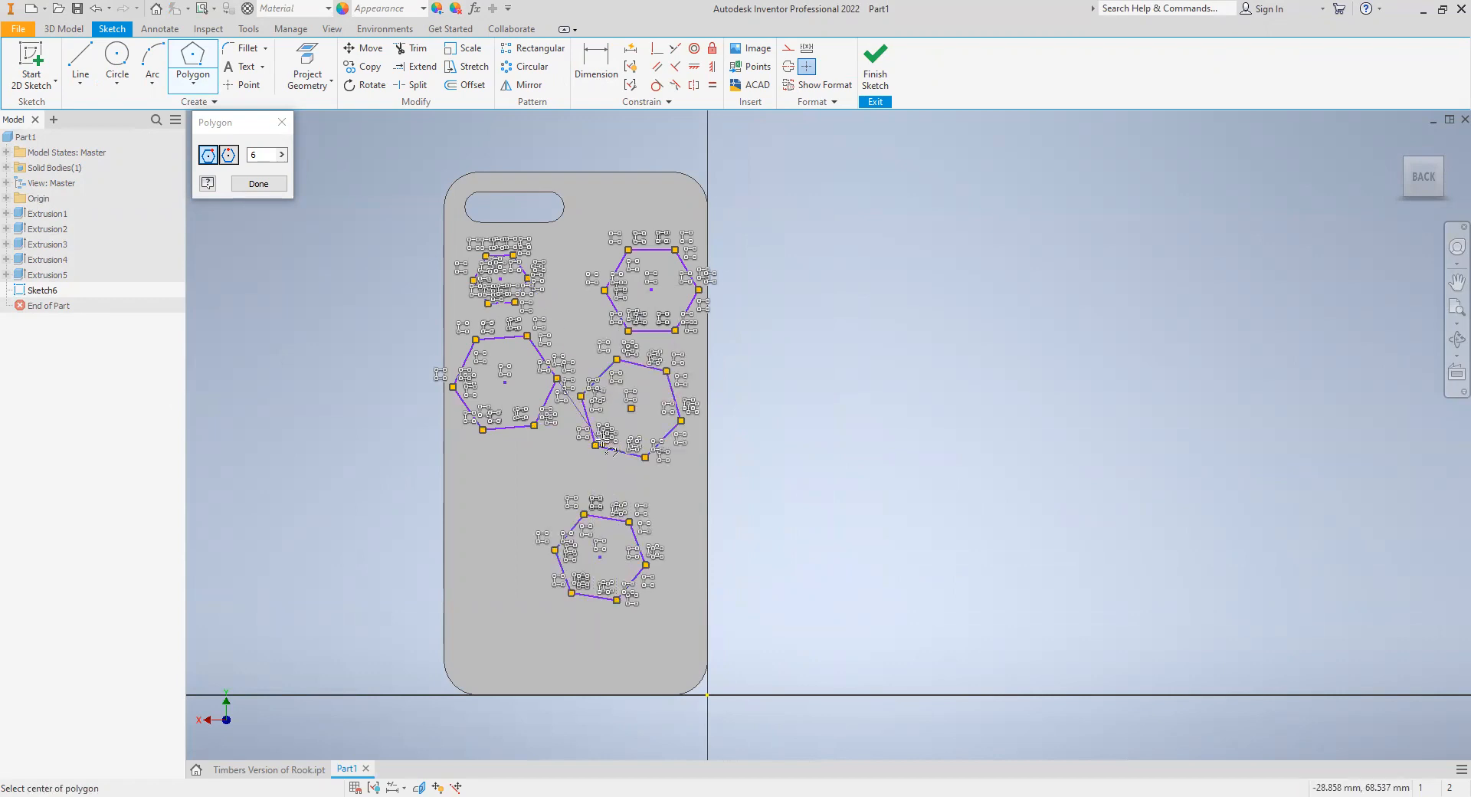
{"action": "left_click", "coordinate": [502, 507]}
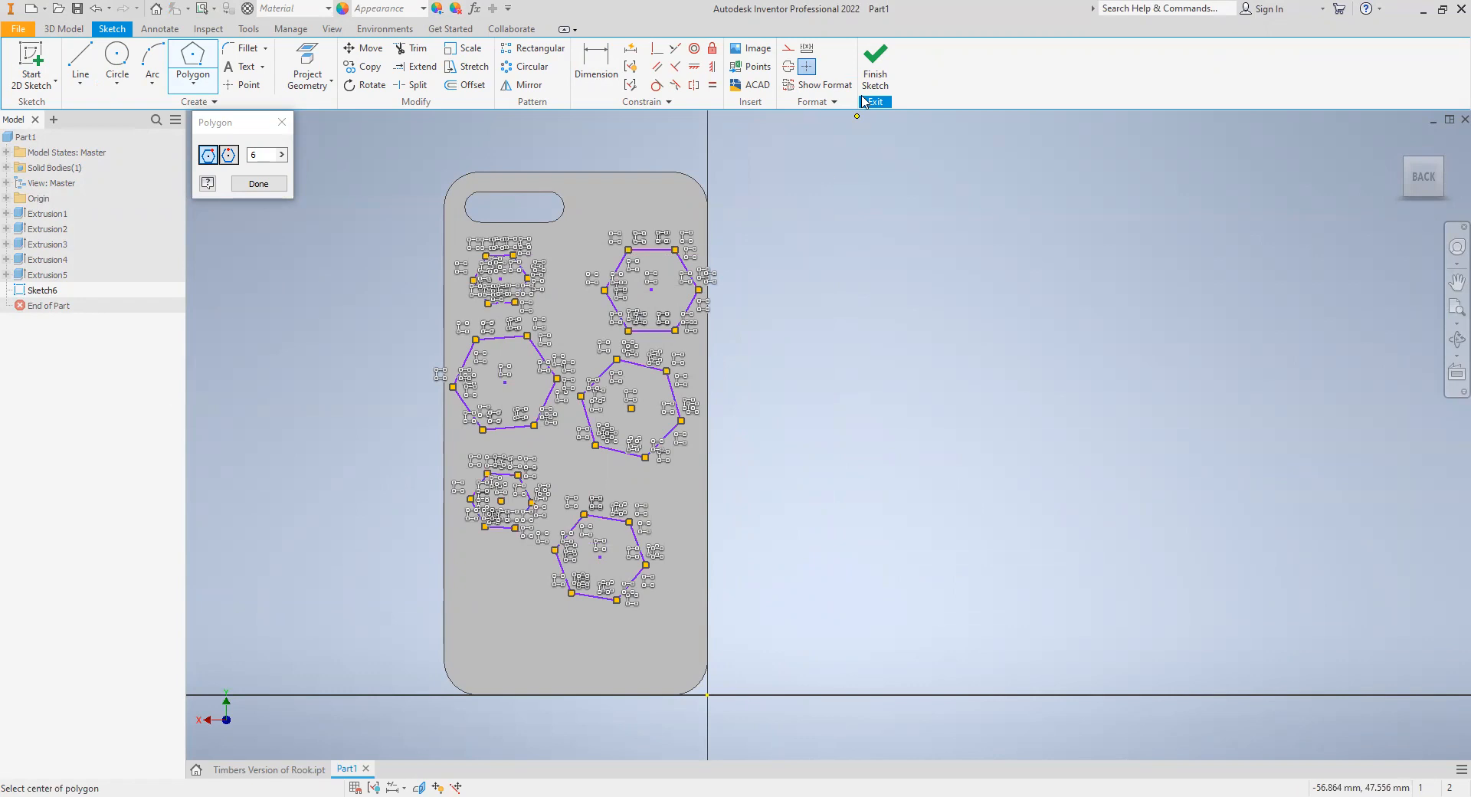
{"action": "left_click", "coordinate": [875, 65]}
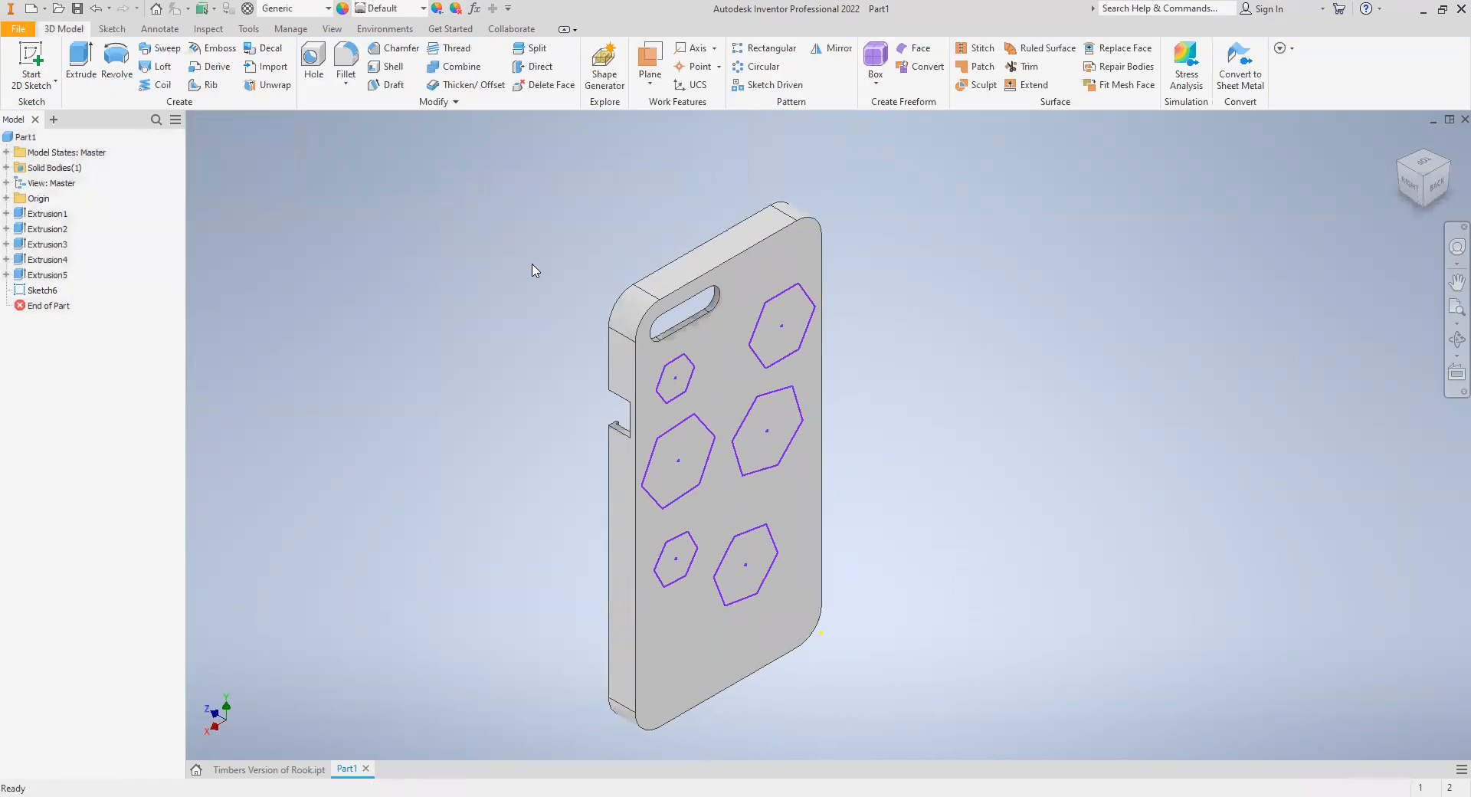
- Extrude all six hexagon profiles as a cut 2 mm into the case's back
{"action": "key", "text": "e"}
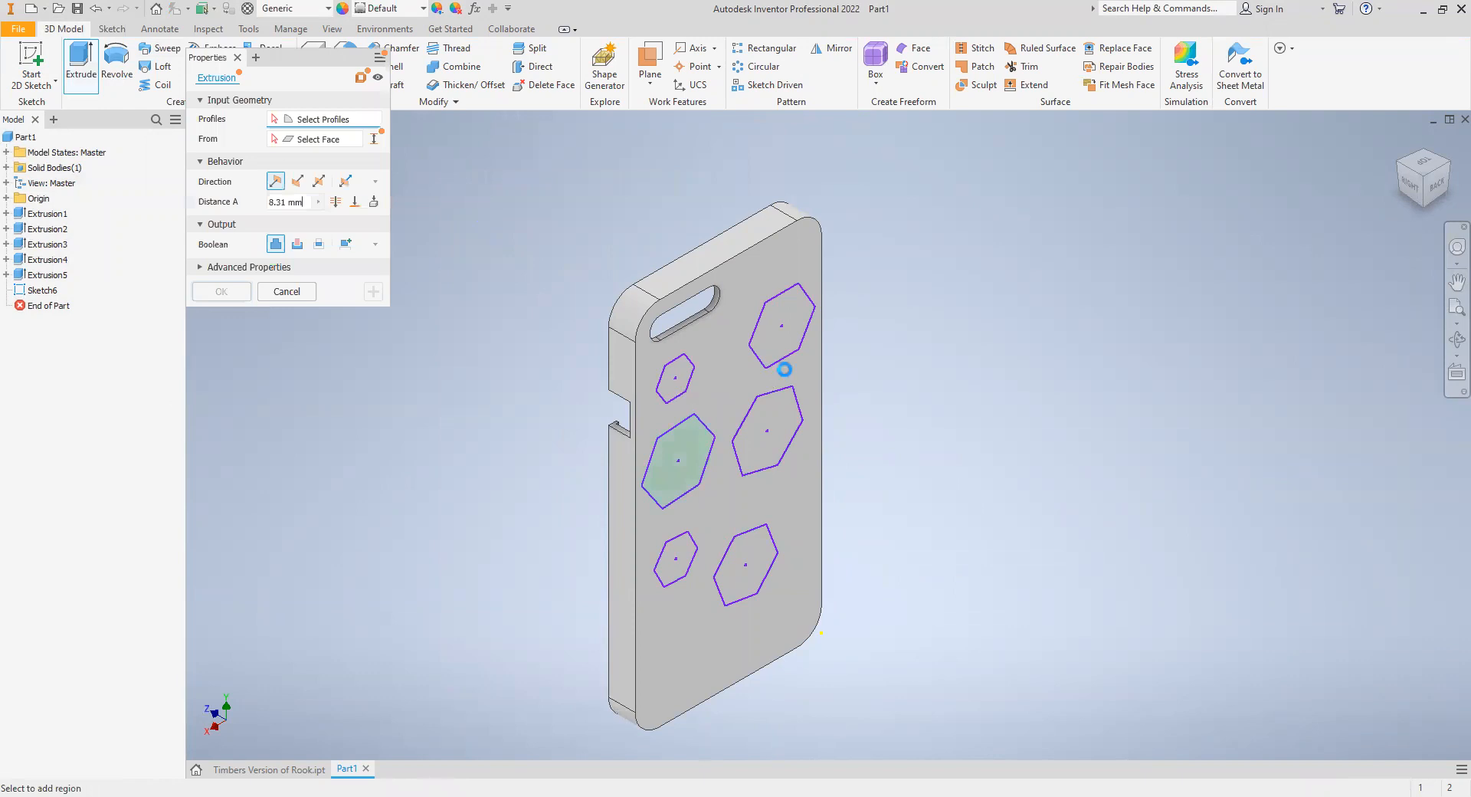
{"action": "left_click", "coordinate": [758, 586]}
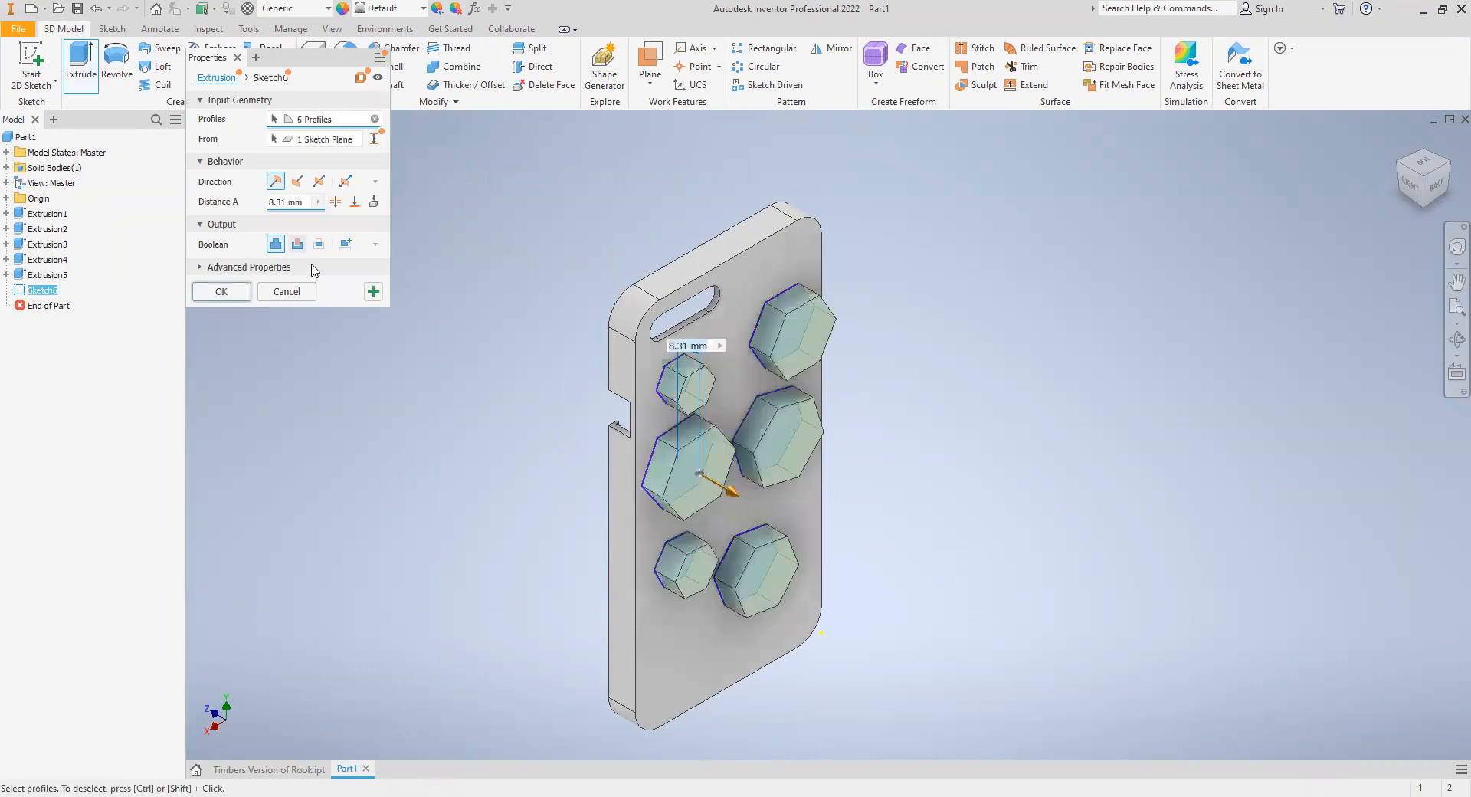
{"action": "left_click", "coordinate": [297, 244]}
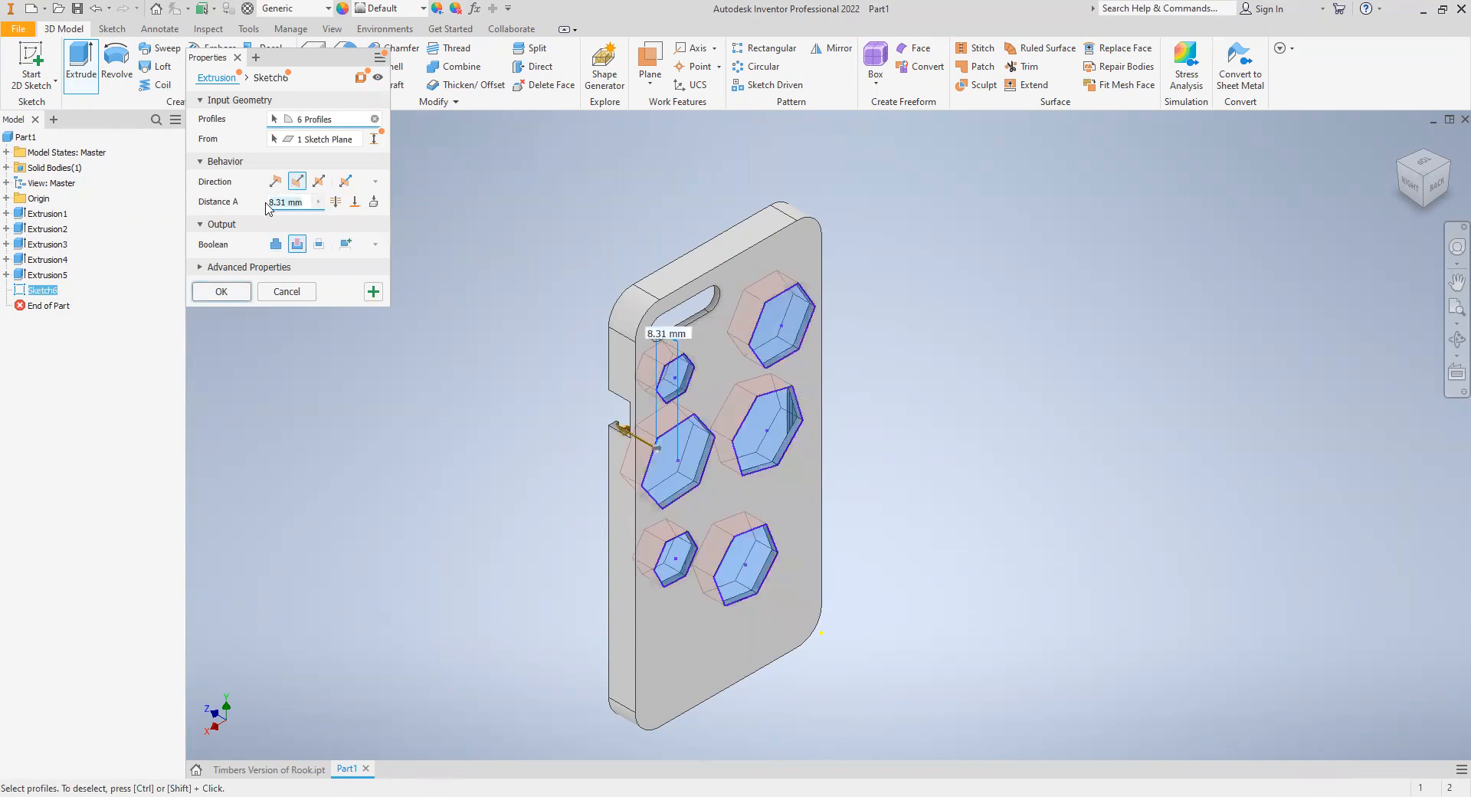
{"action": "type", "text": "2"}
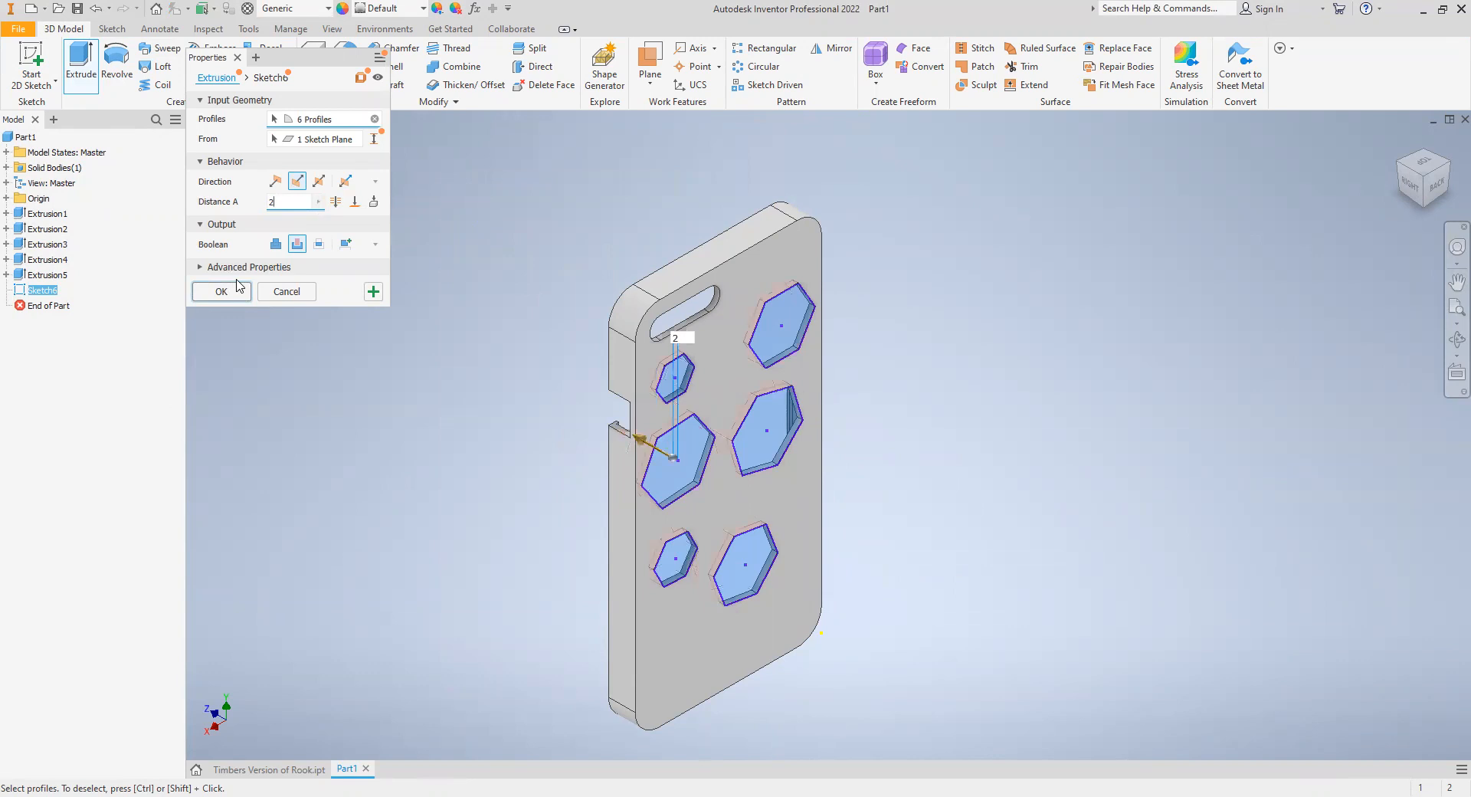
{"action": "left_click", "coordinate": [222, 291]}
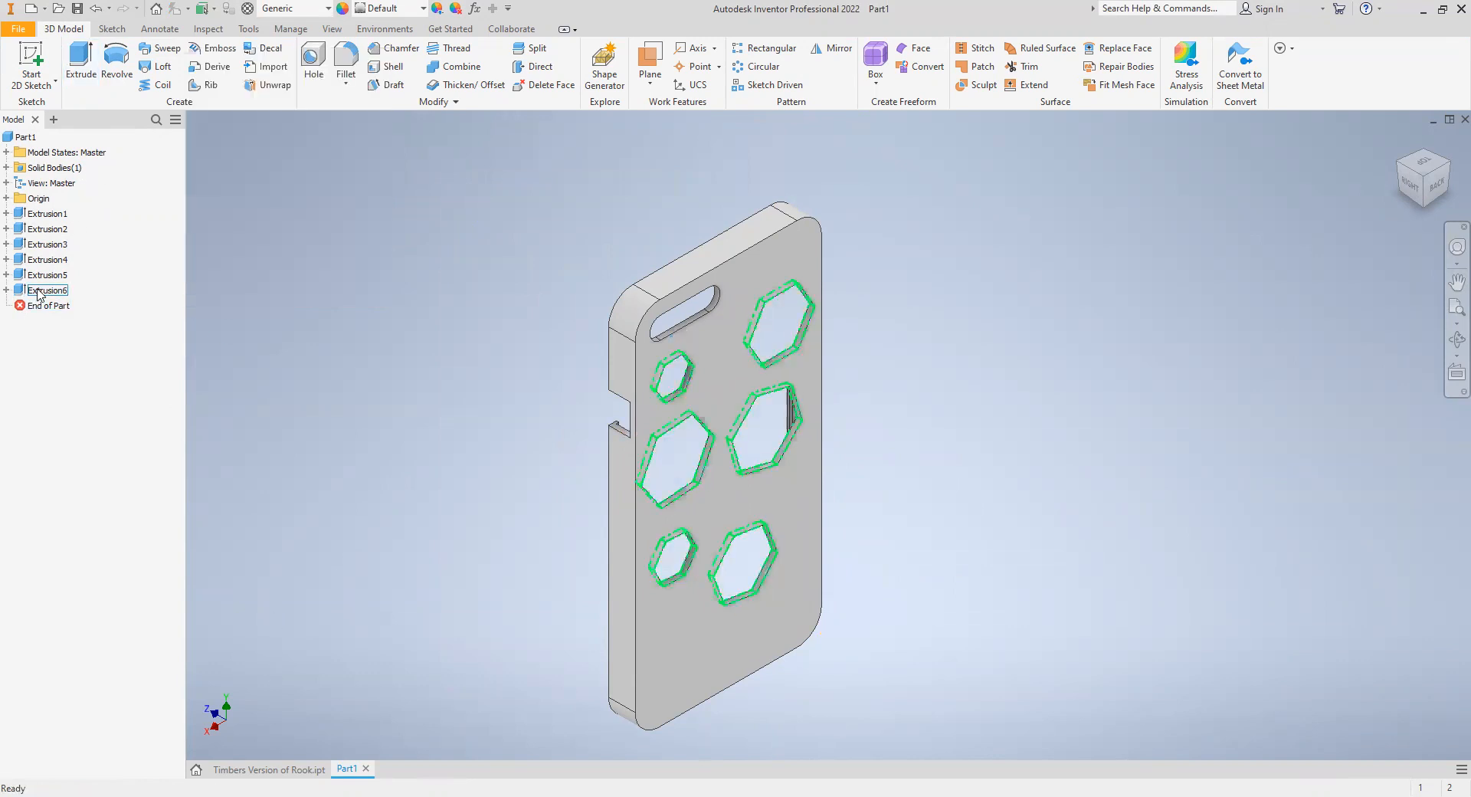
- Edit the hexagon cut and set its depth to 1 mm to make shallow pockets
{"action": "left_click_drag", "start_coordinate": [303, 200], "coordinate": [213, 206]}
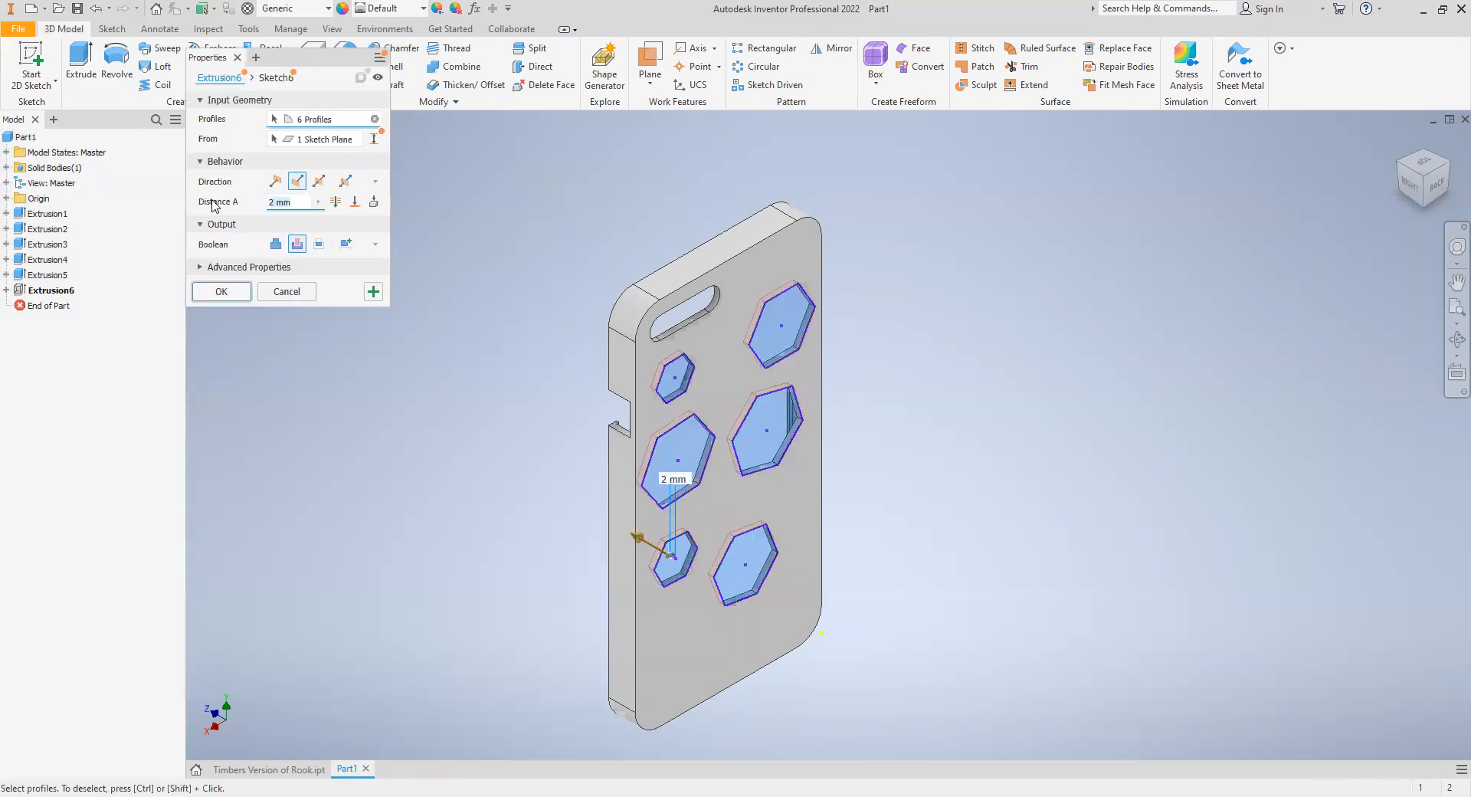
{"action": "type", "text": "1"}
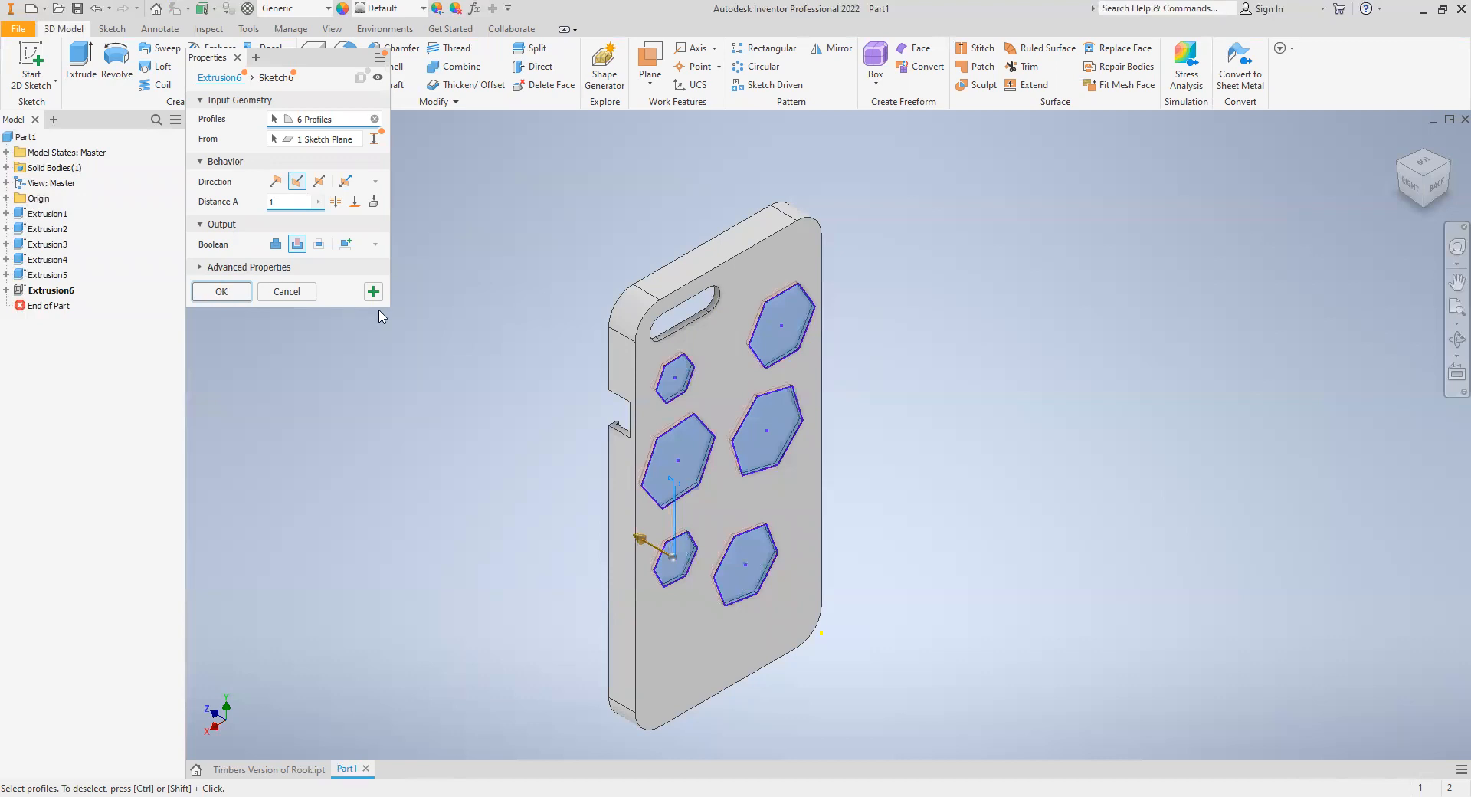
{"action": "key", "text": "Return"}
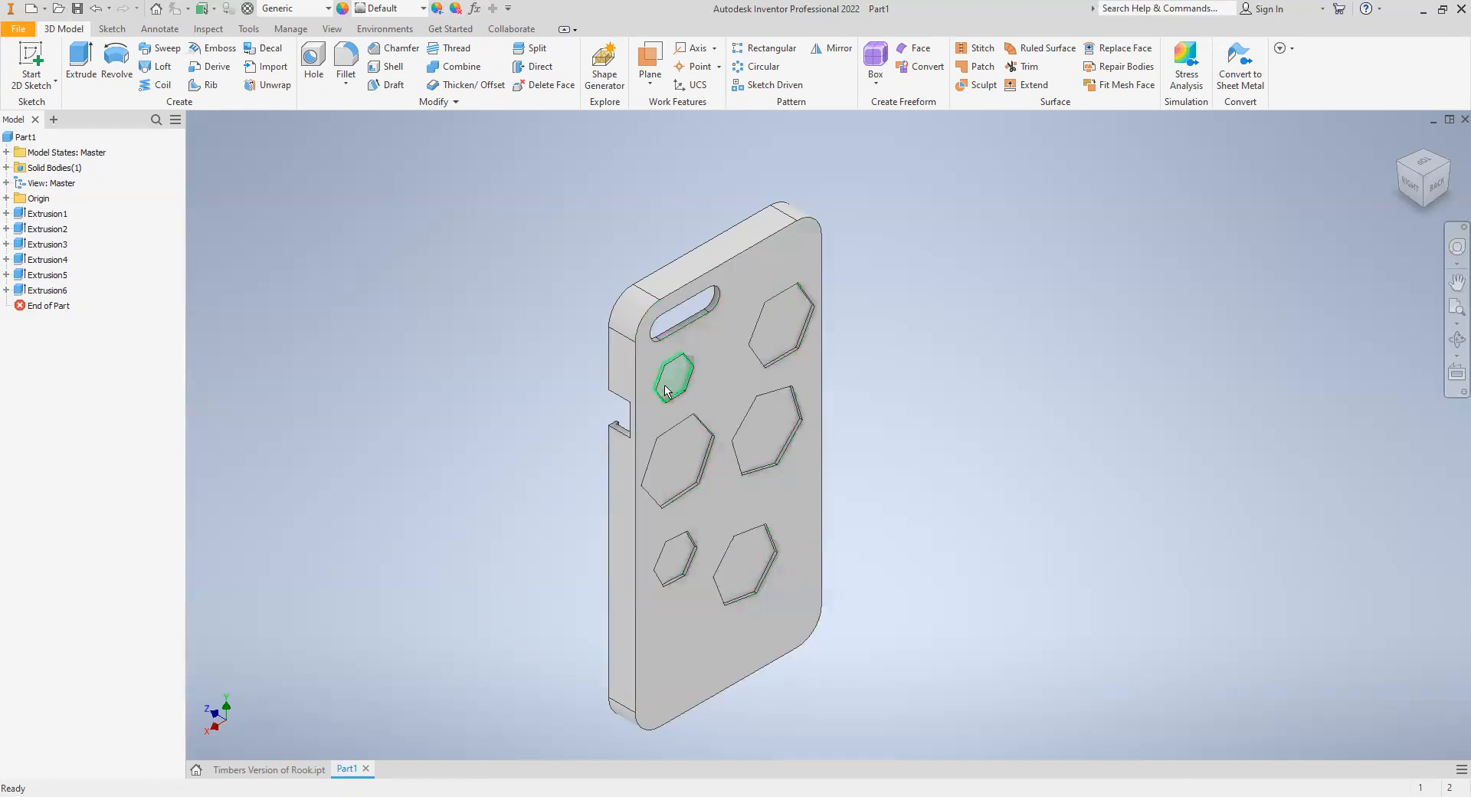
- Start a 2D sketch on the recessed floor of the large hexagonal pocket on the camera side of the back
{"action": "left_click", "coordinate": [697, 529]}
{"action": "left_click", "coordinate": [410, 167]}
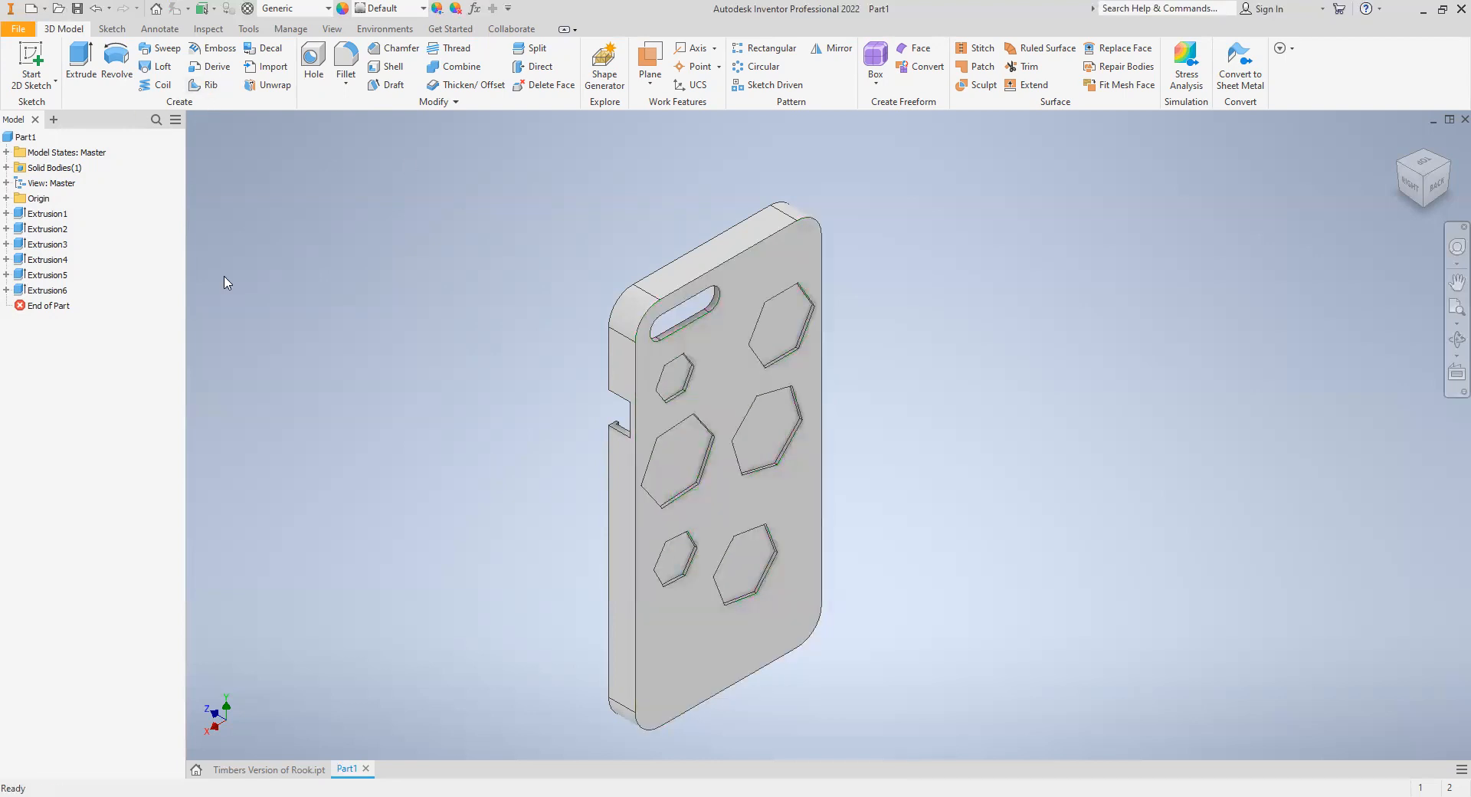
{"action": "left_click", "coordinate": [54, 62]}
{"action": "left_click", "coordinate": [682, 466]}
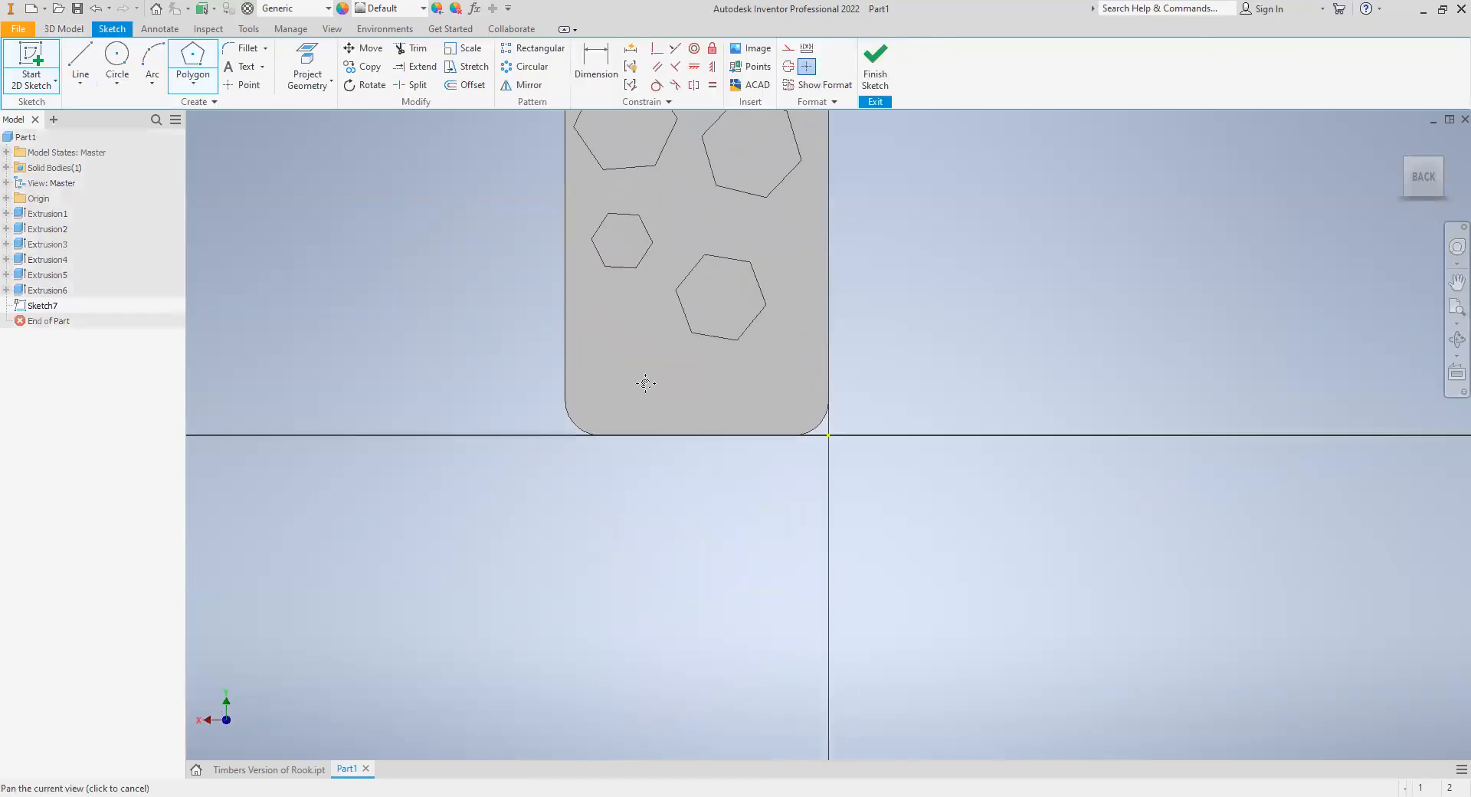
{"action": "scroll", "coordinate": [530, 318], "scroll_direction": "down", "scroll_amount": 3}
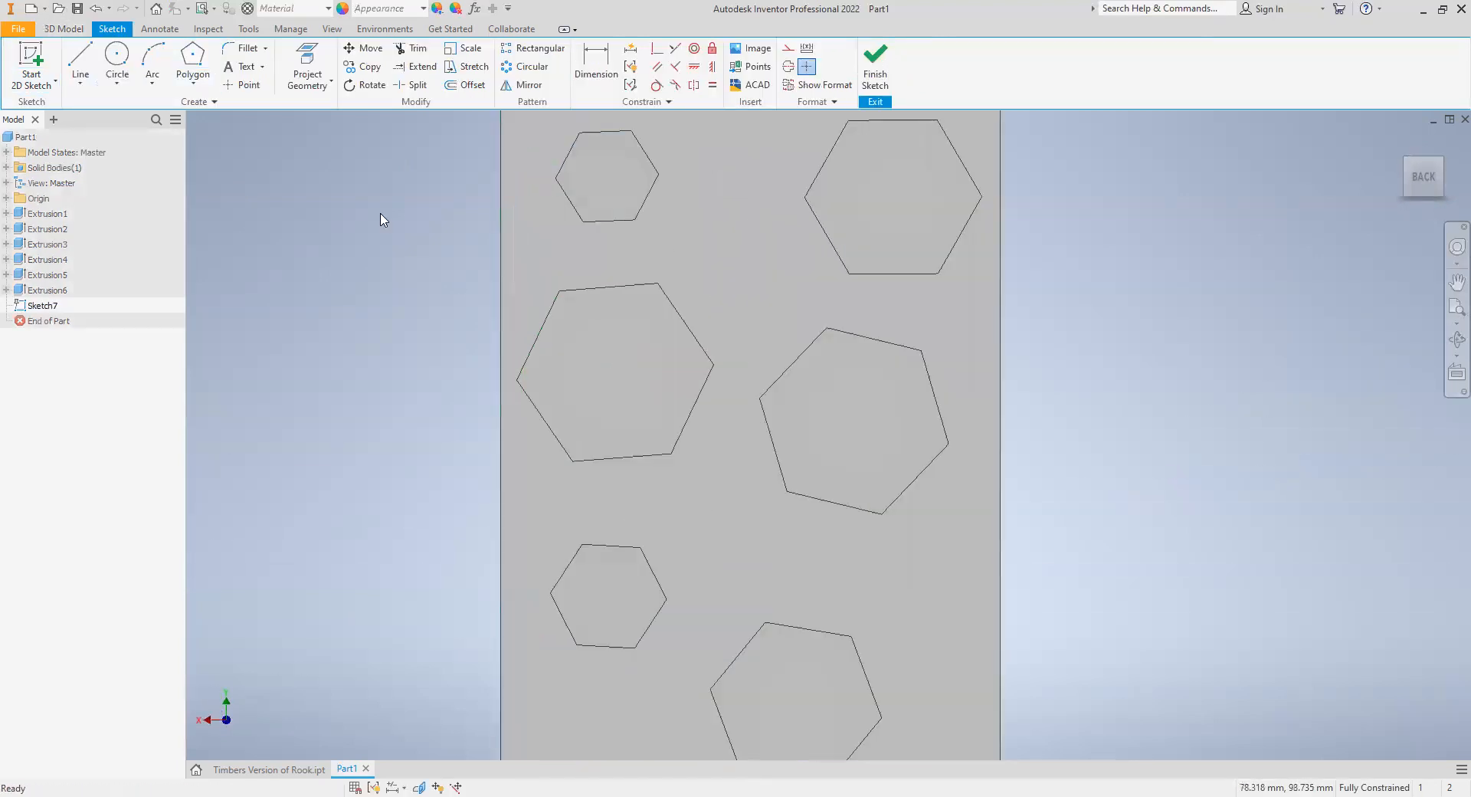
- Draw a smaller six-sided polygon inside each of the four larger hexagonal pockets, and finish the sketch
{"action": "left_click", "coordinate": [192, 65]}
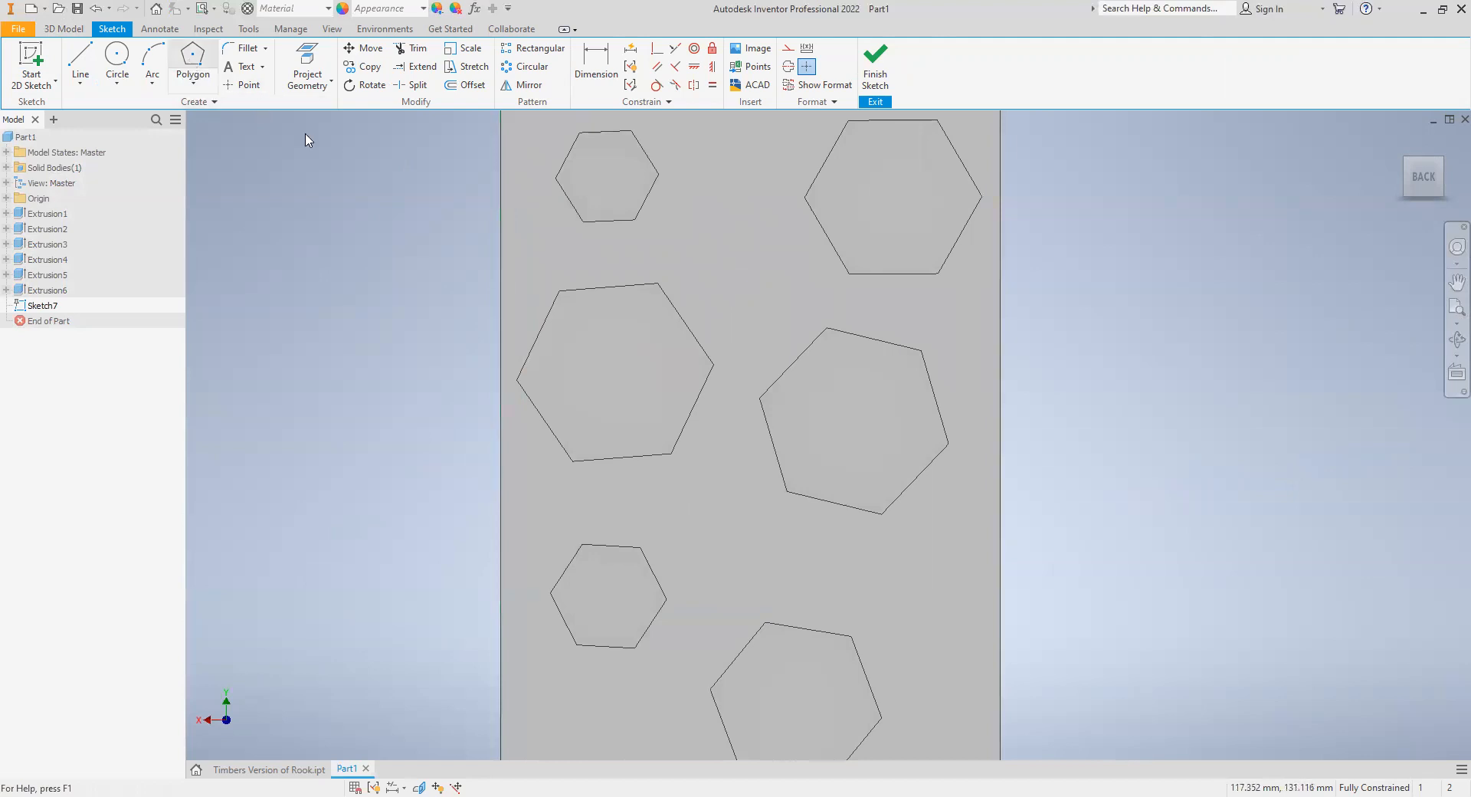
{"action": "left_click", "coordinate": [603, 356]}
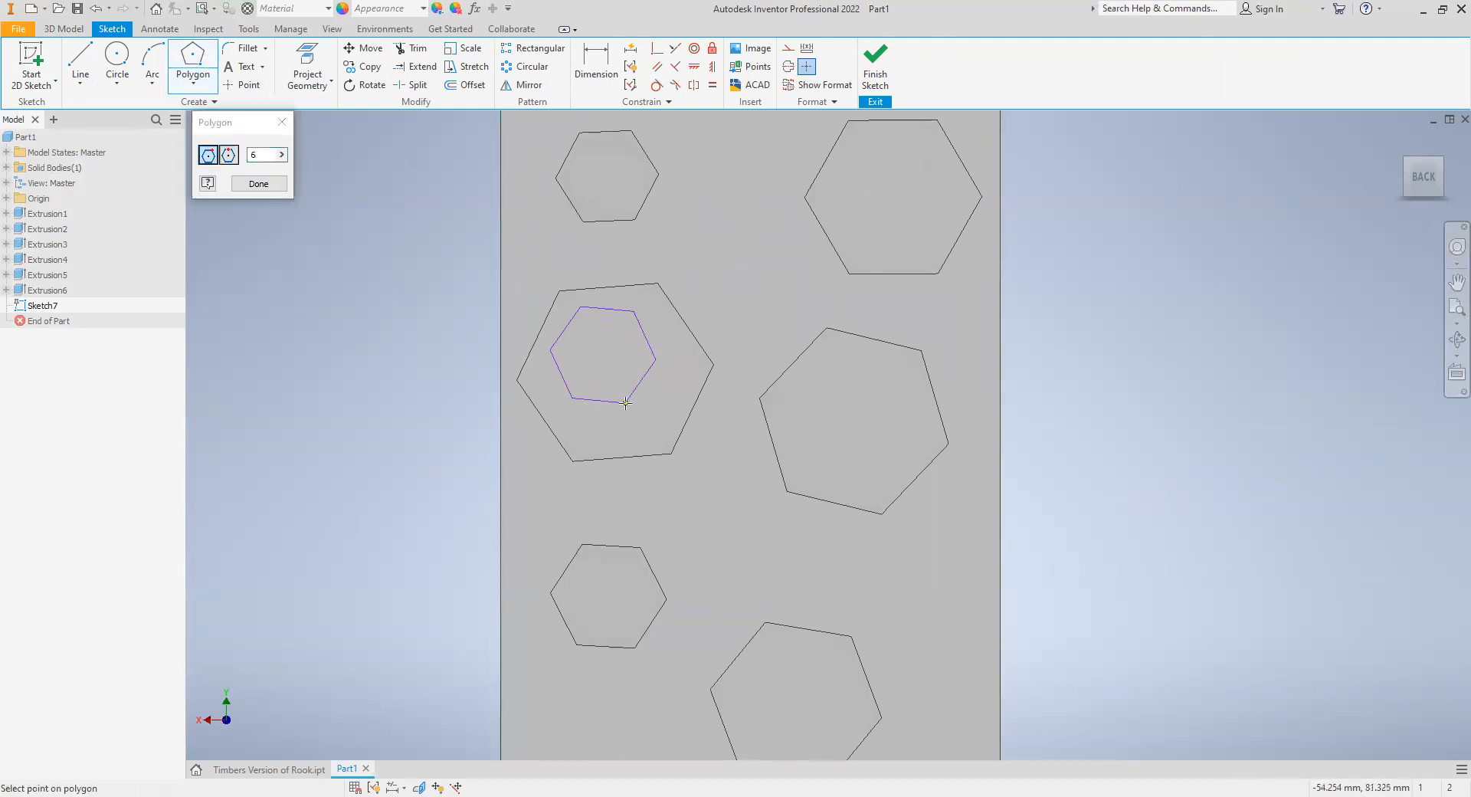
{"action": "left_click", "coordinate": [625, 402]}
{"action": "left_click", "coordinate": [844, 412]}
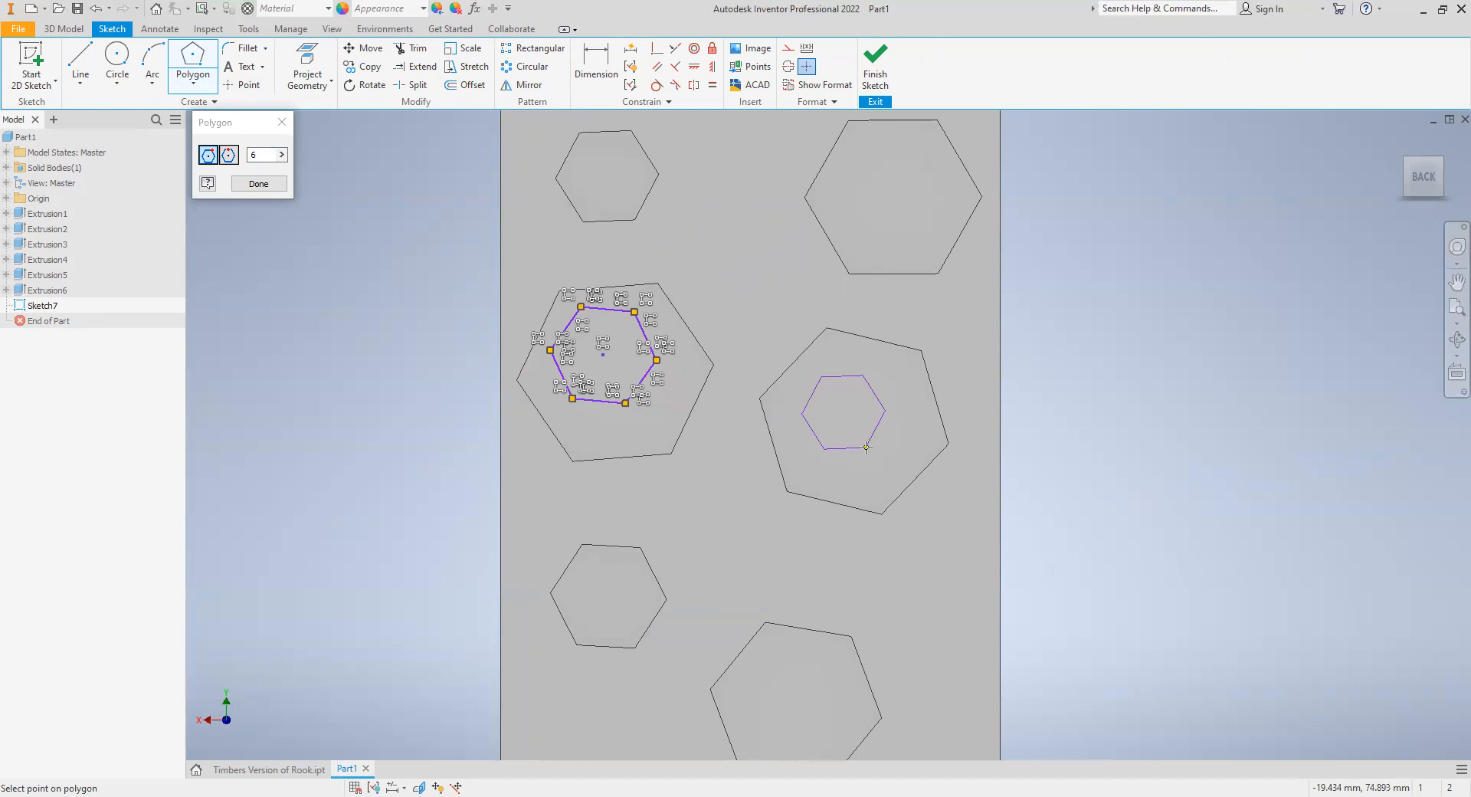
{"action": "left_click", "coordinate": [865, 448]}
{"action": "left_click", "coordinate": [873, 183]}
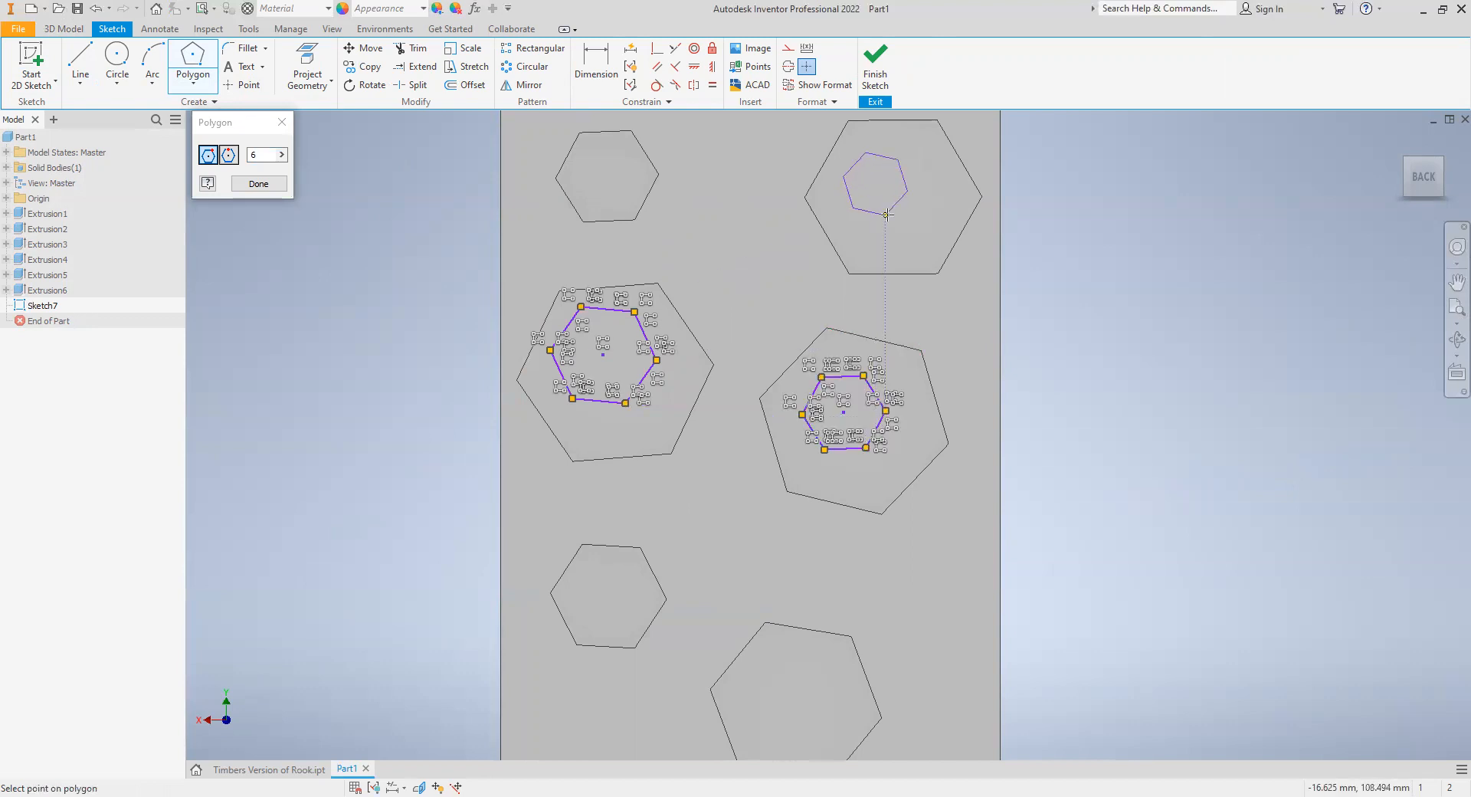
{"action": "left_click", "coordinate": [886, 215]}
{"action": "left_click", "coordinate": [791, 680]}
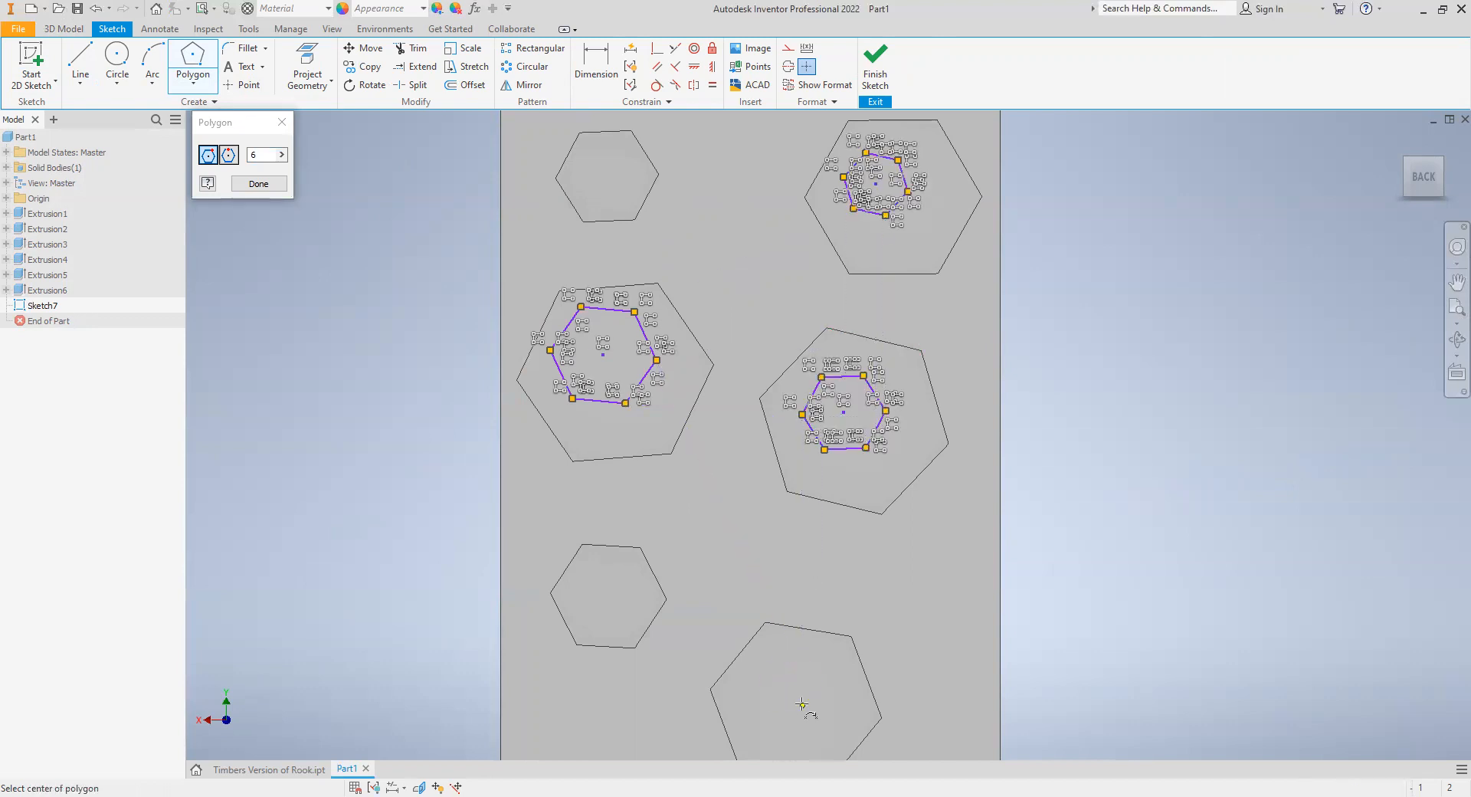
{"action": "left_click", "coordinate": [802, 705]}
{"action": "left_click", "coordinate": [874, 73]}
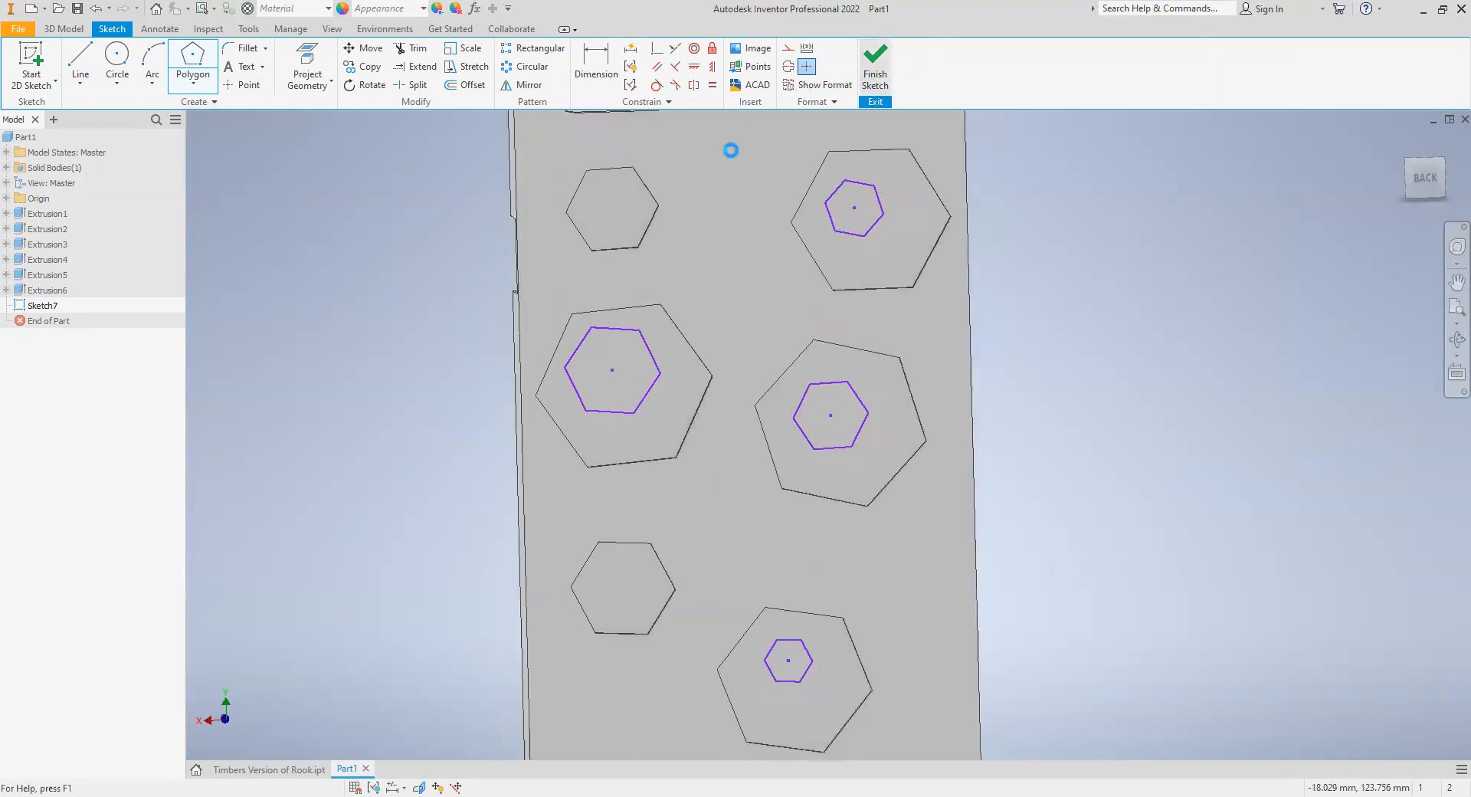
- Extrude the four small inner hexagons 1 mm outward from the pocket floors, joined to the case
{"action": "key", "text": "e"}
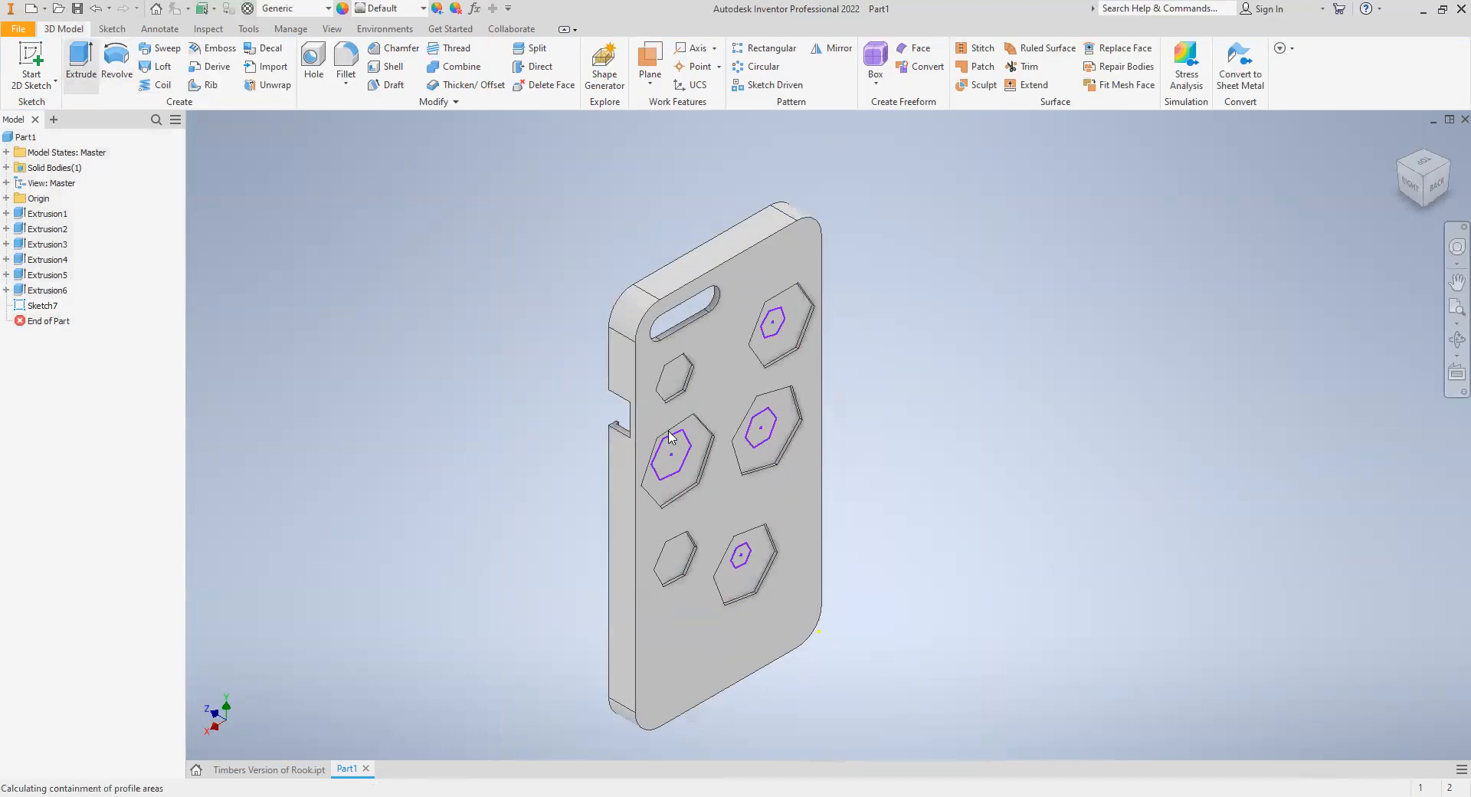
{"action": "left_click", "coordinate": [745, 565]}
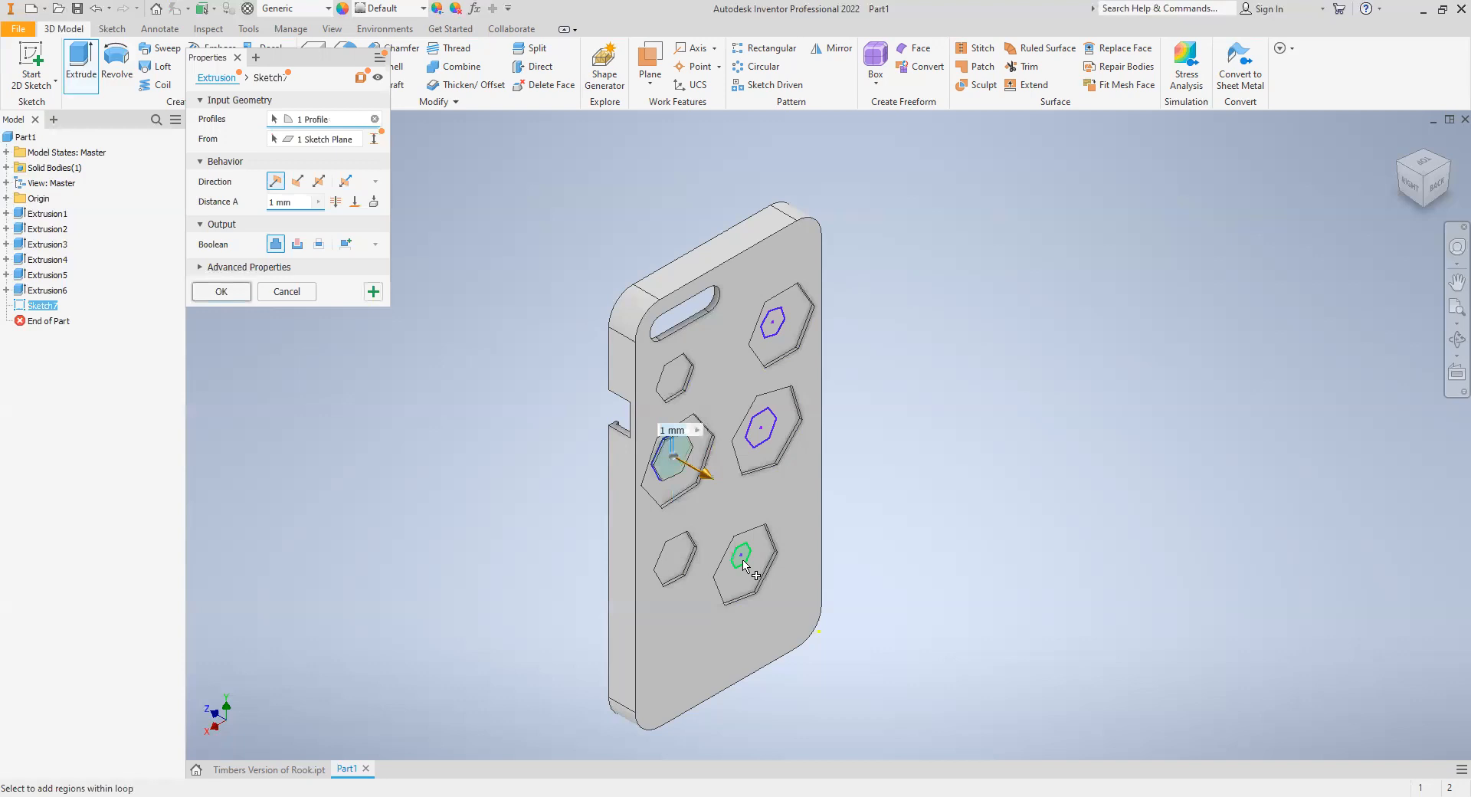
{"action": "left_click", "coordinate": [764, 430]}
{"action": "left_click", "coordinate": [771, 328]}
{"action": "left_click", "coordinate": [220, 293]}
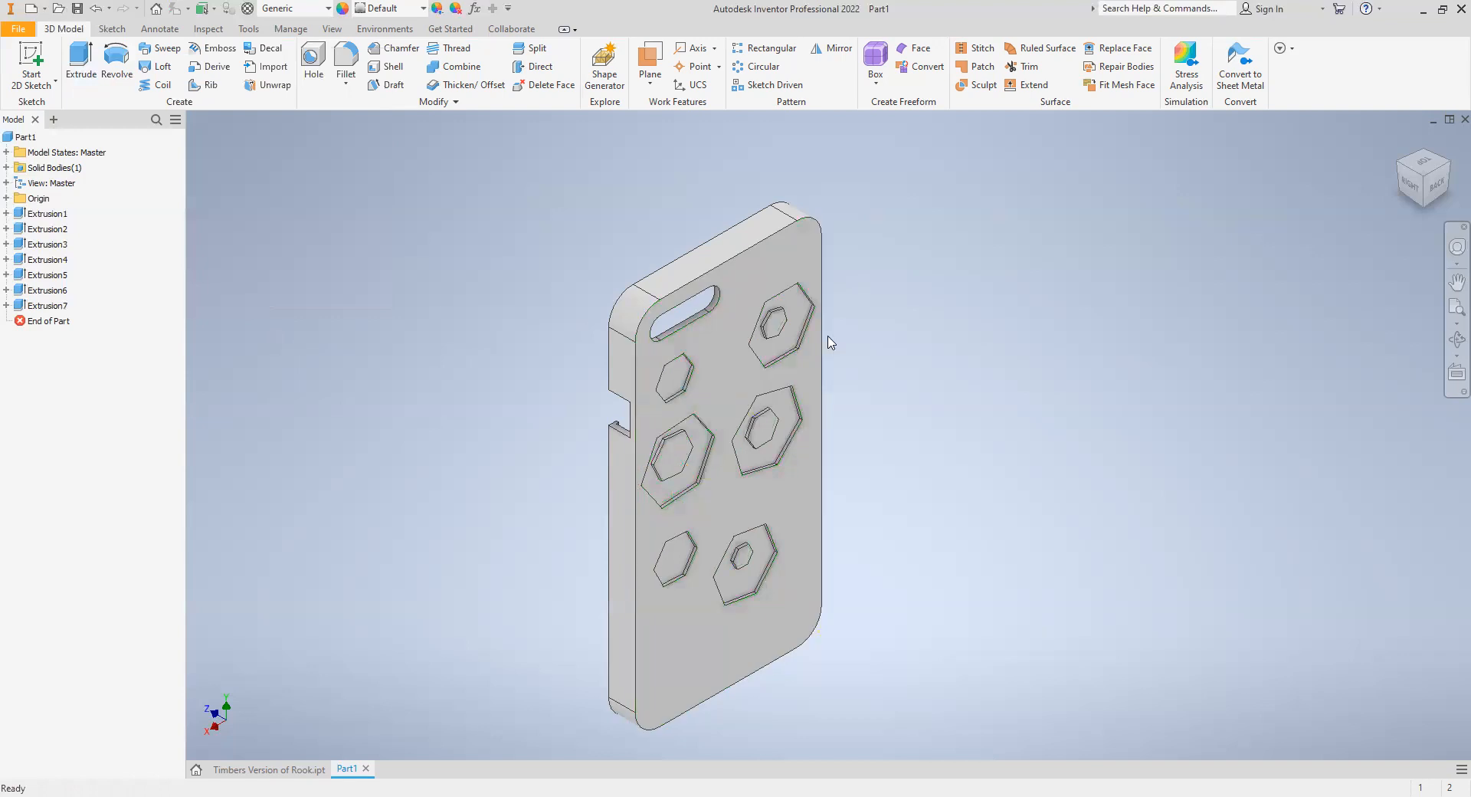
{"action": "left_click", "coordinate": [1403, 174]}
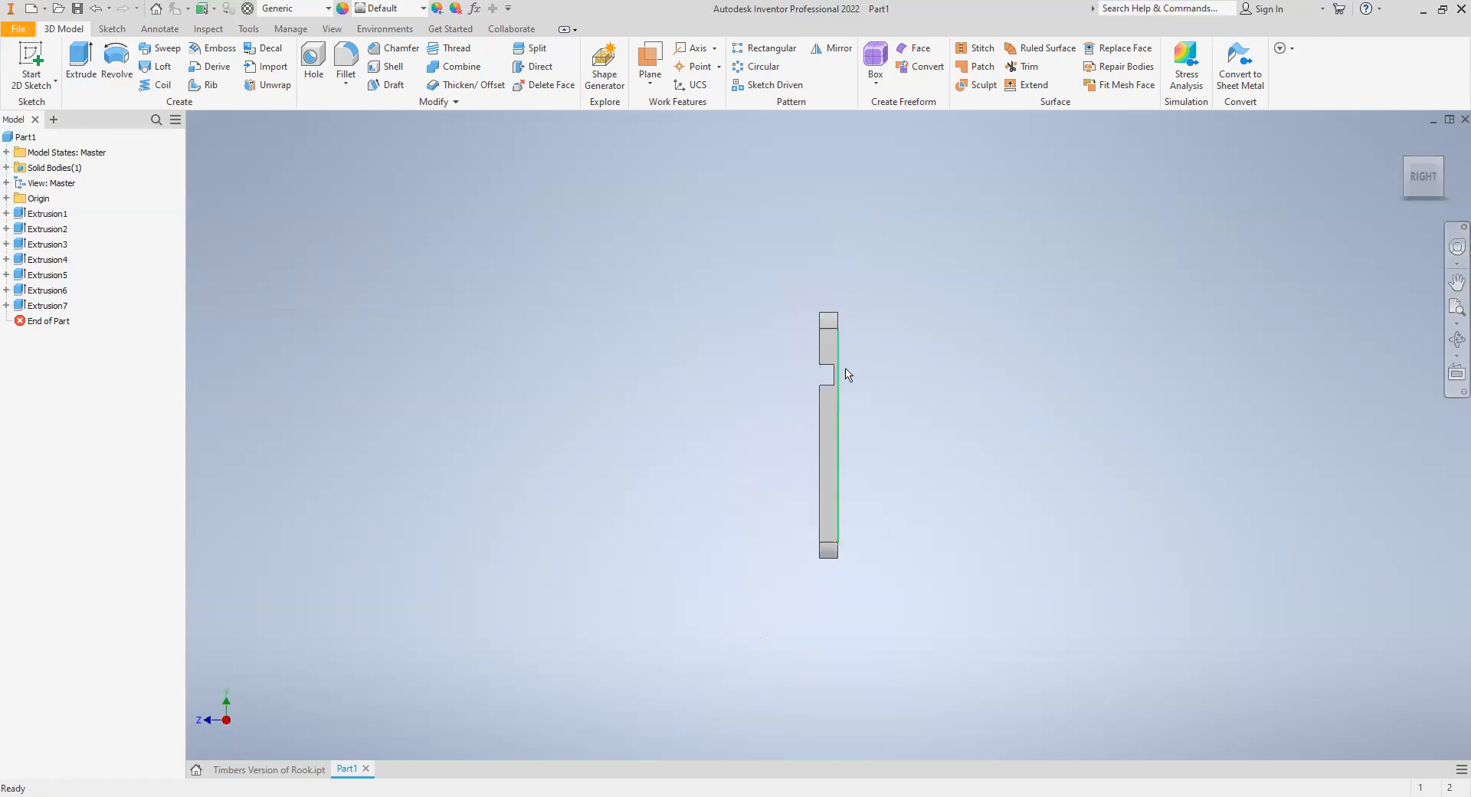
- Sketch the text "Name" on the case's top outer side face above the camera opening, and finish the sketch
{"action": "left_click", "coordinate": [1400, 141]}
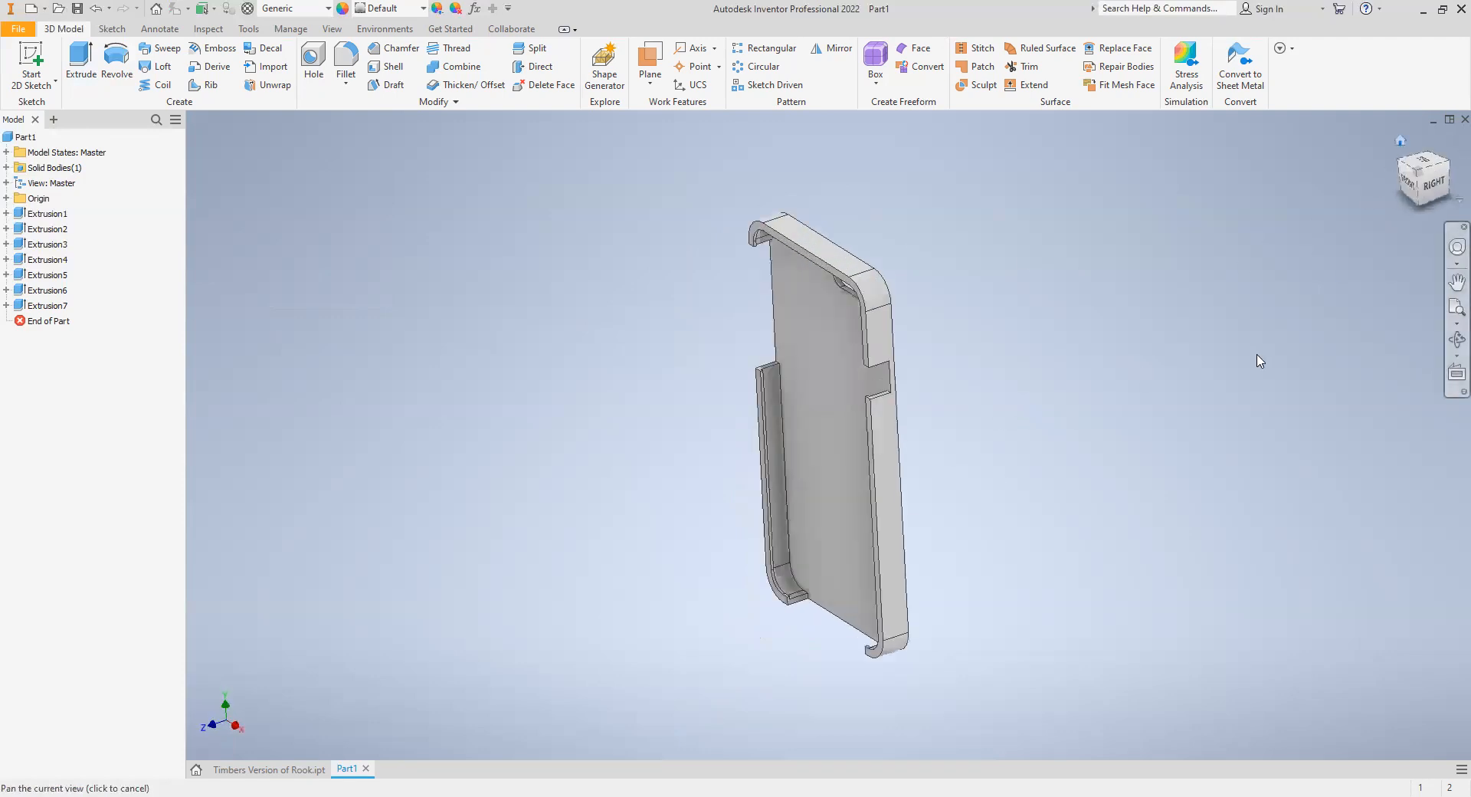
{"action": "left_click", "coordinate": [1445, 183]}
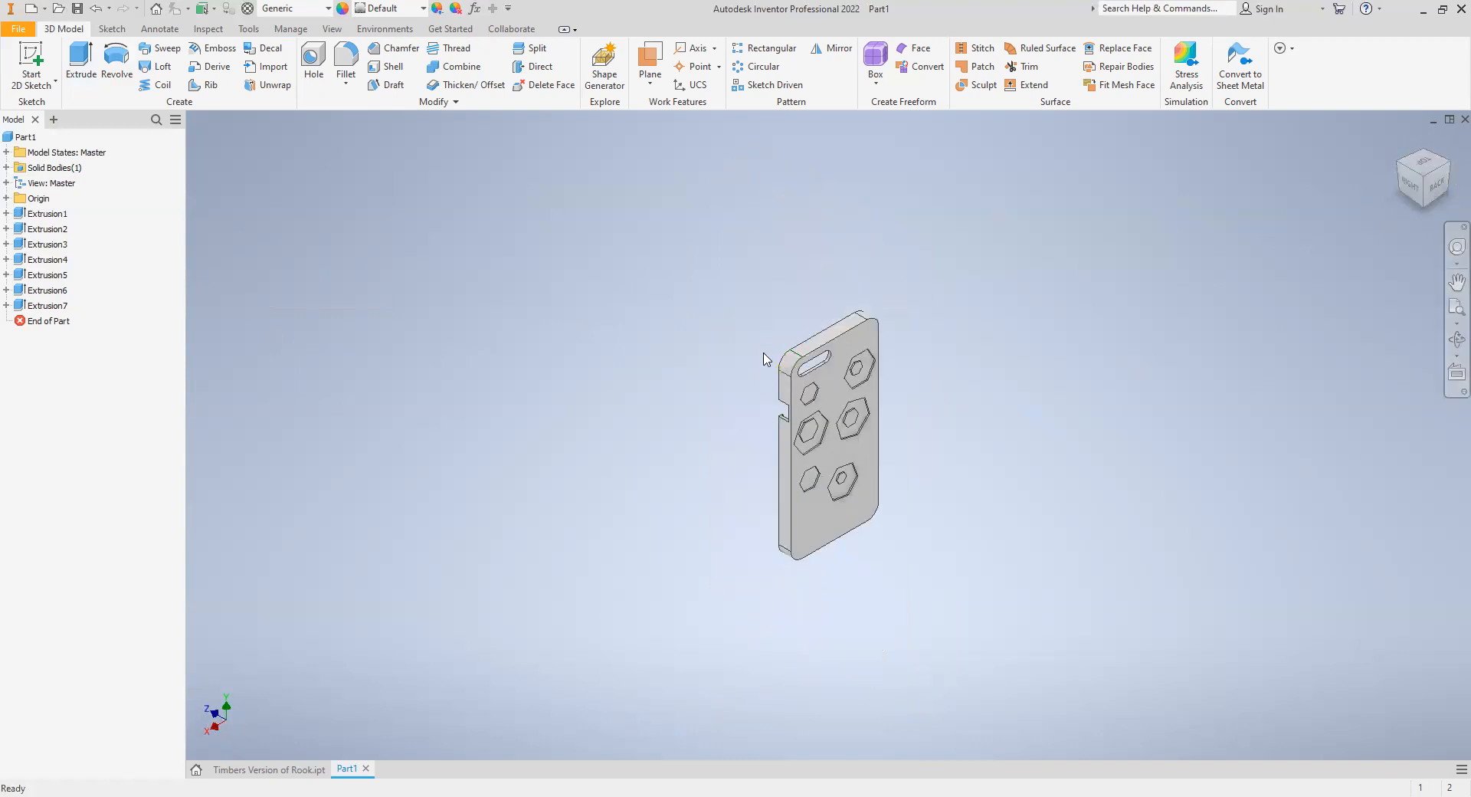
{"action": "scroll", "coordinate": [766, 345], "scroll_direction": "down", "scroll_amount": 3}
{"action": "scroll", "coordinate": [766, 345], "scroll_direction": "down", "scroll_amount": 3}
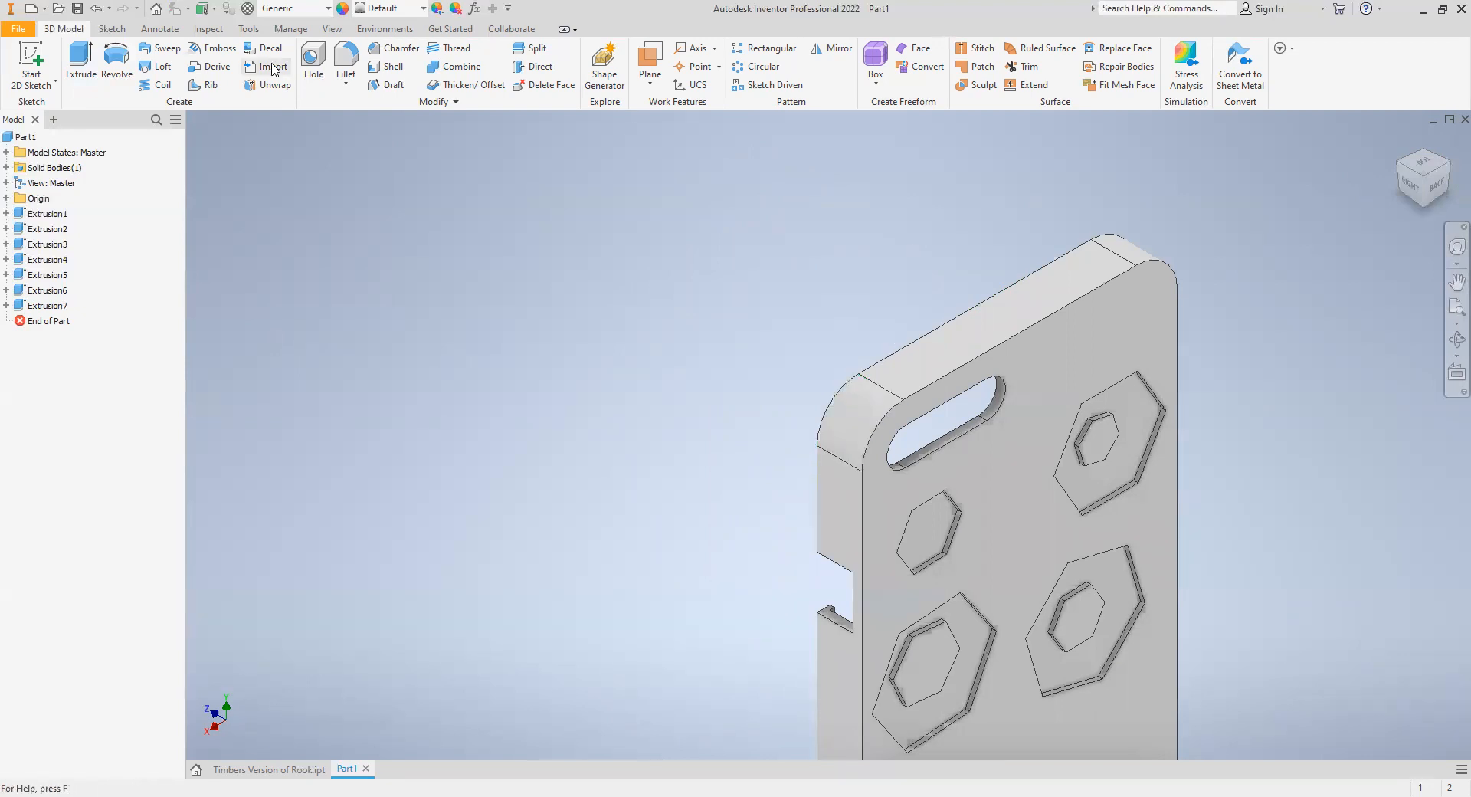
{"action": "left_click", "coordinate": [33, 61]}
{"action": "left_click", "coordinate": [936, 352]}
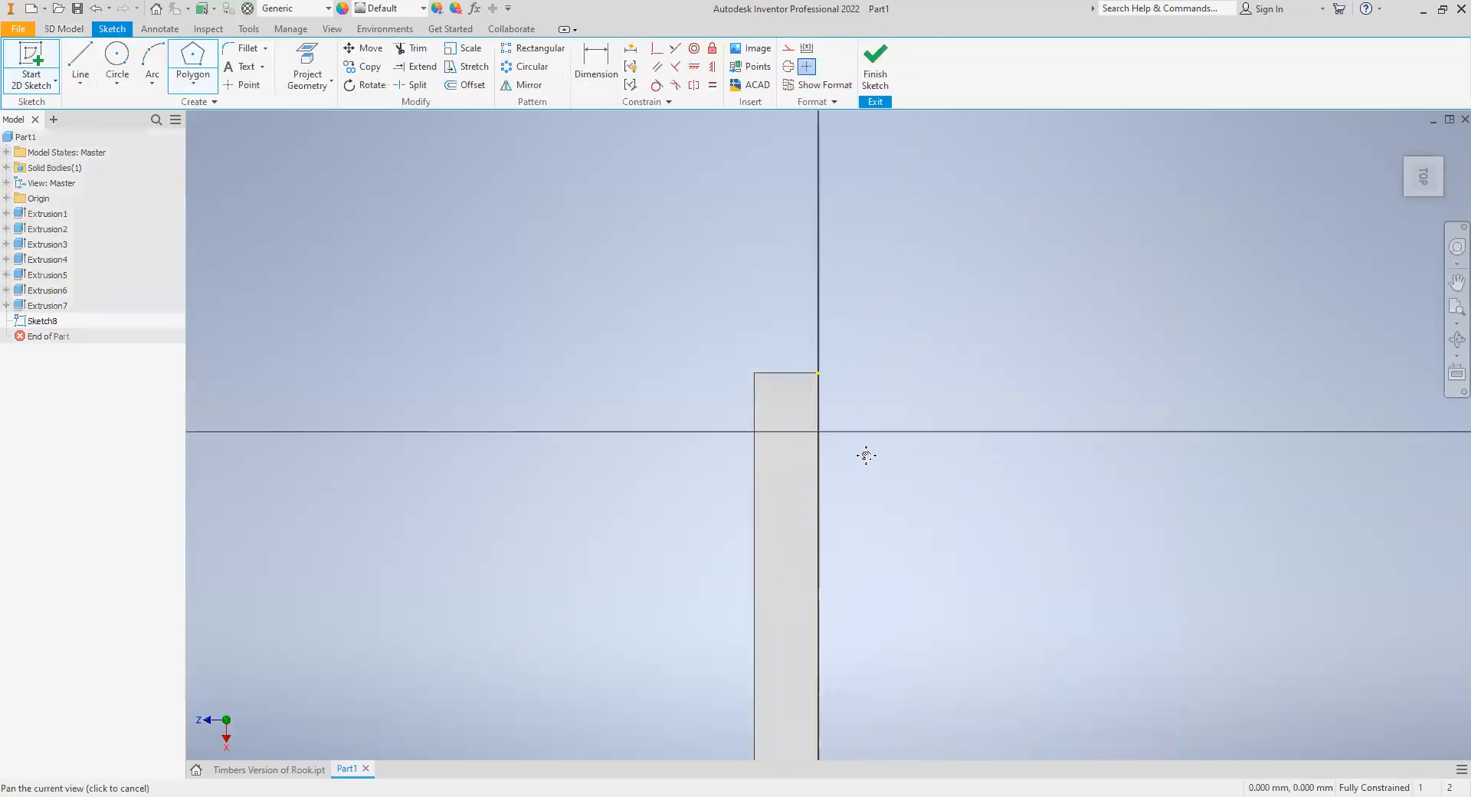
{"action": "left_click", "coordinate": [243, 67]}
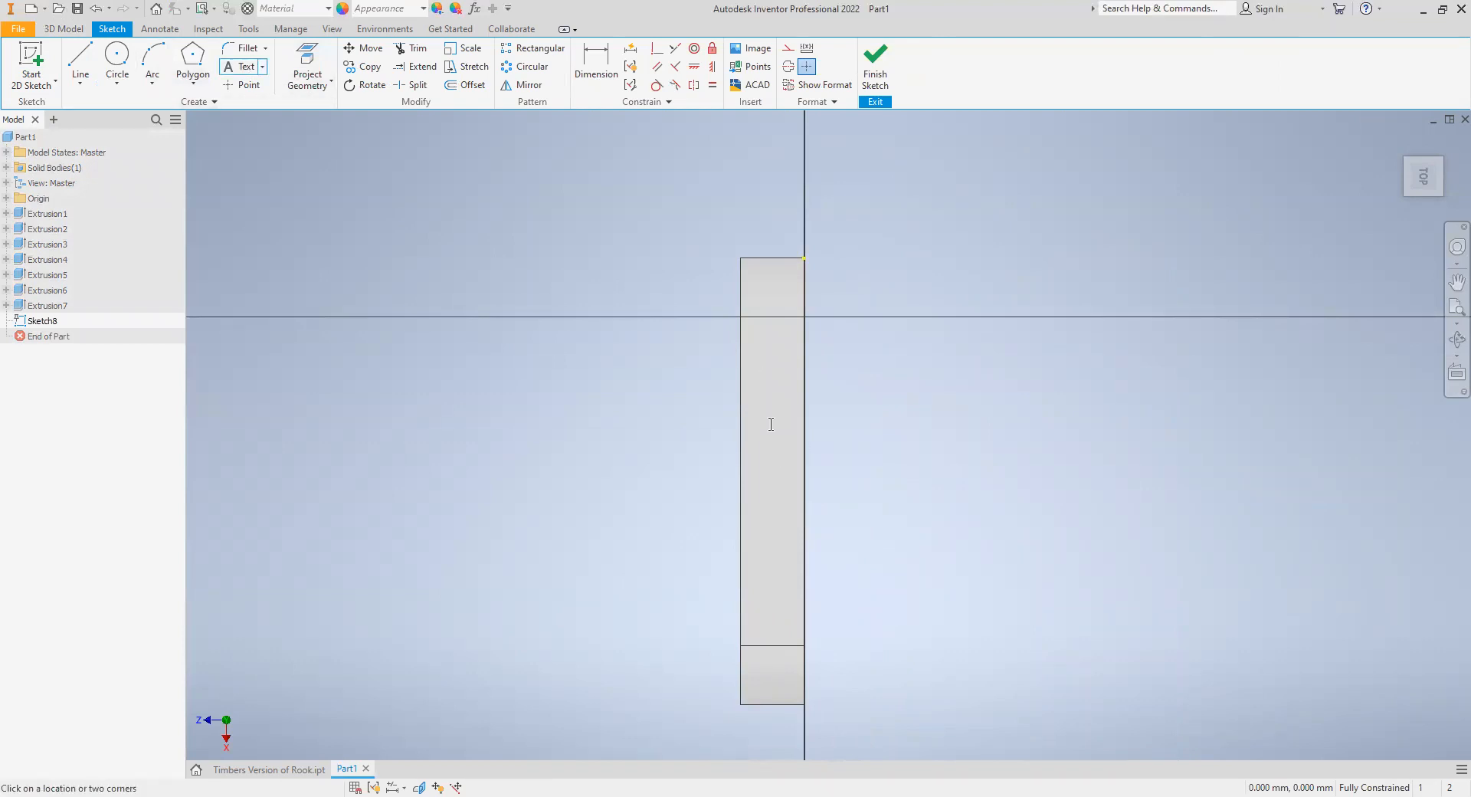
{"action": "left_click", "coordinate": [771, 425]}
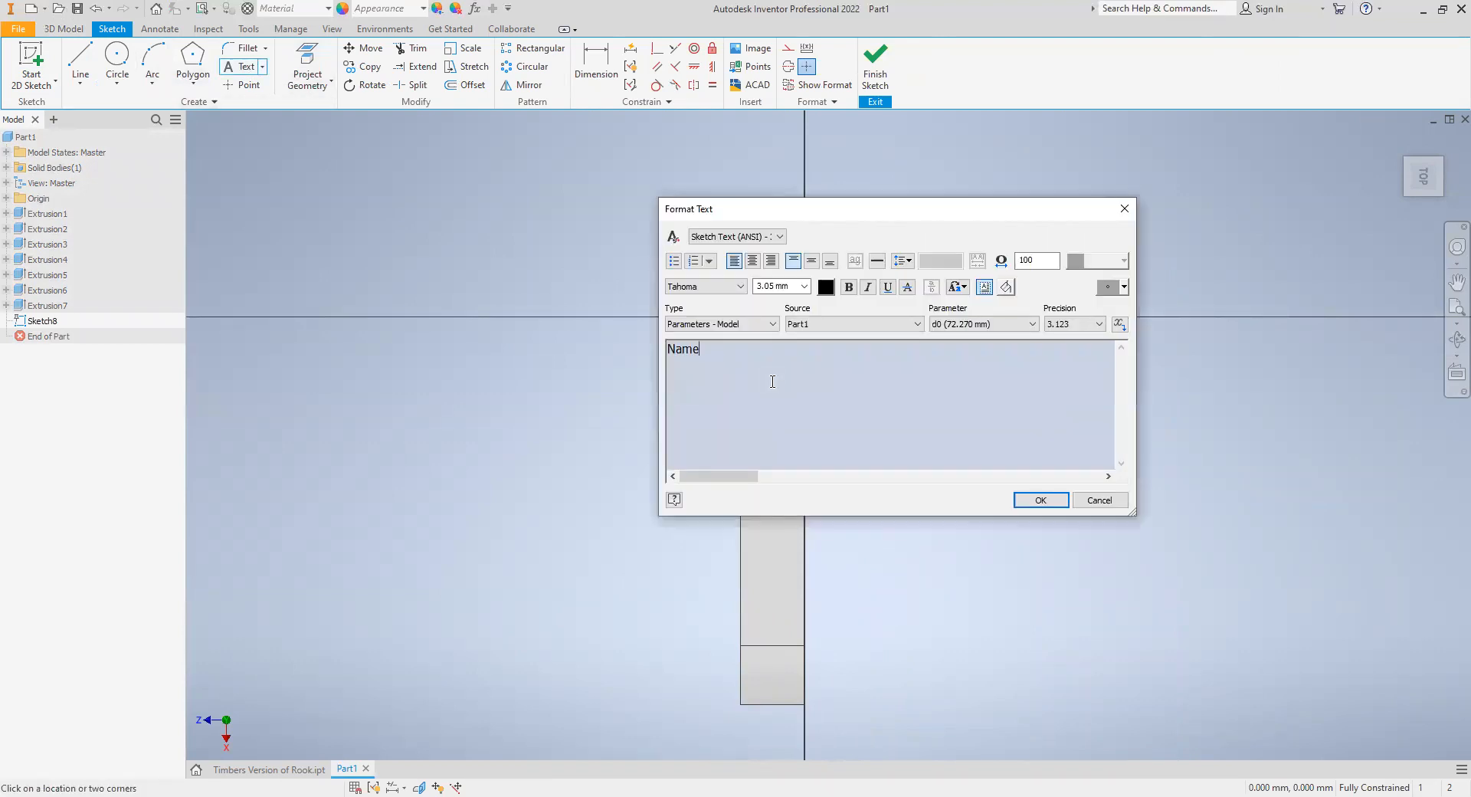
{"action": "left_click", "coordinate": [1041, 500]}
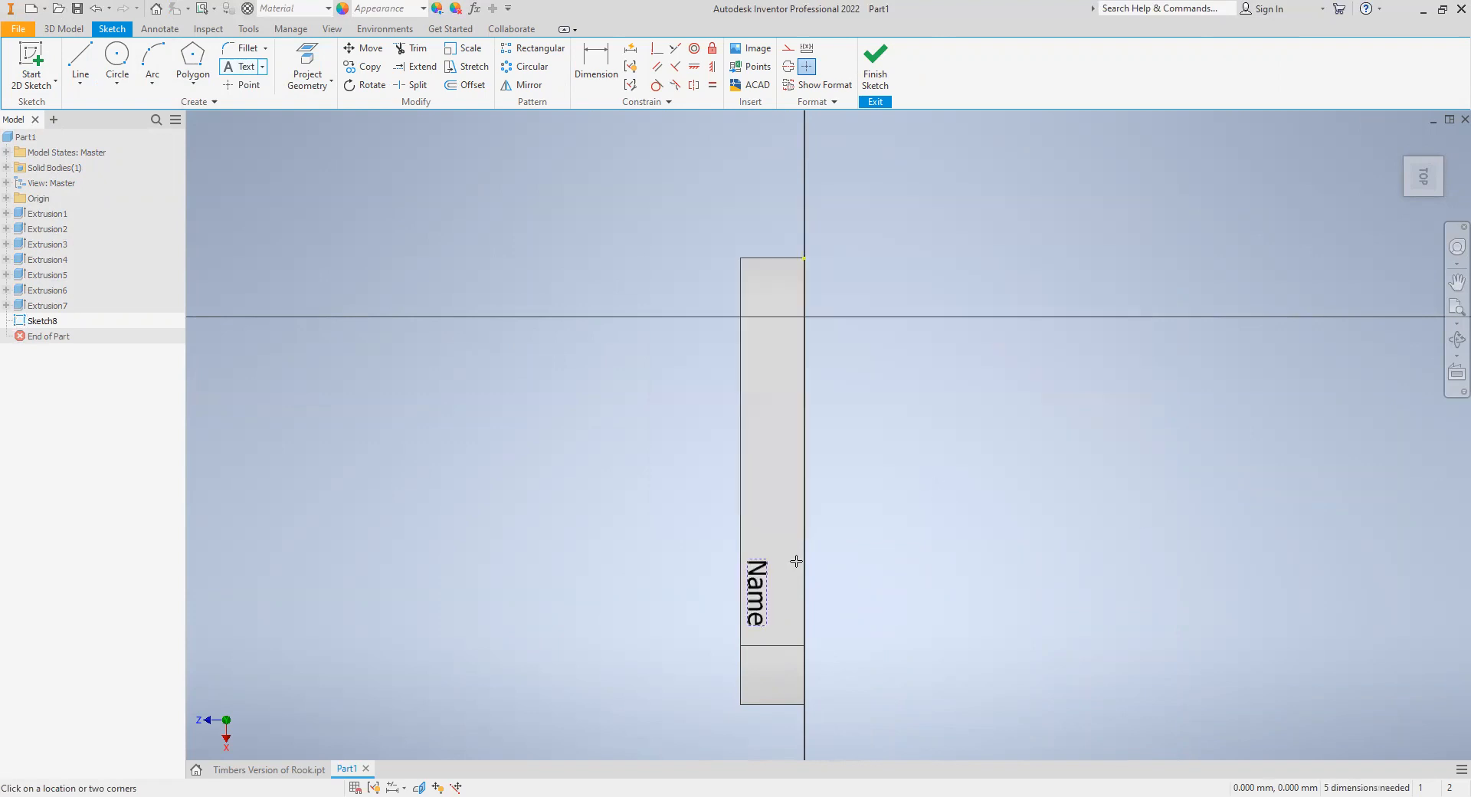
{"action": "left_click", "coordinate": [875, 61]}
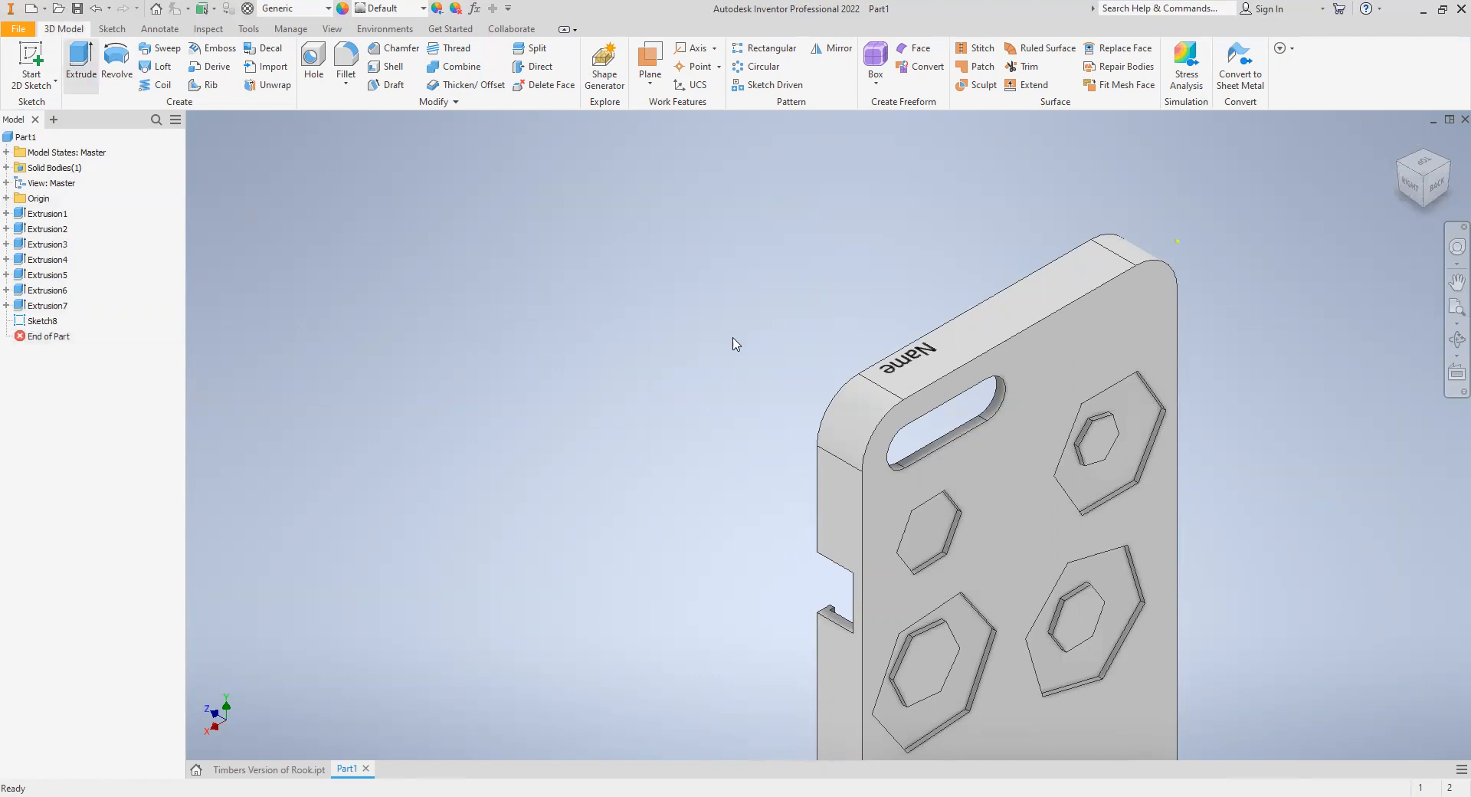
- Extrude the "Name" text 1 mm outward, joined to the top side of the case
{"action": "key", "text": "e"}
{"action": "left_click", "coordinate": [901, 368]}
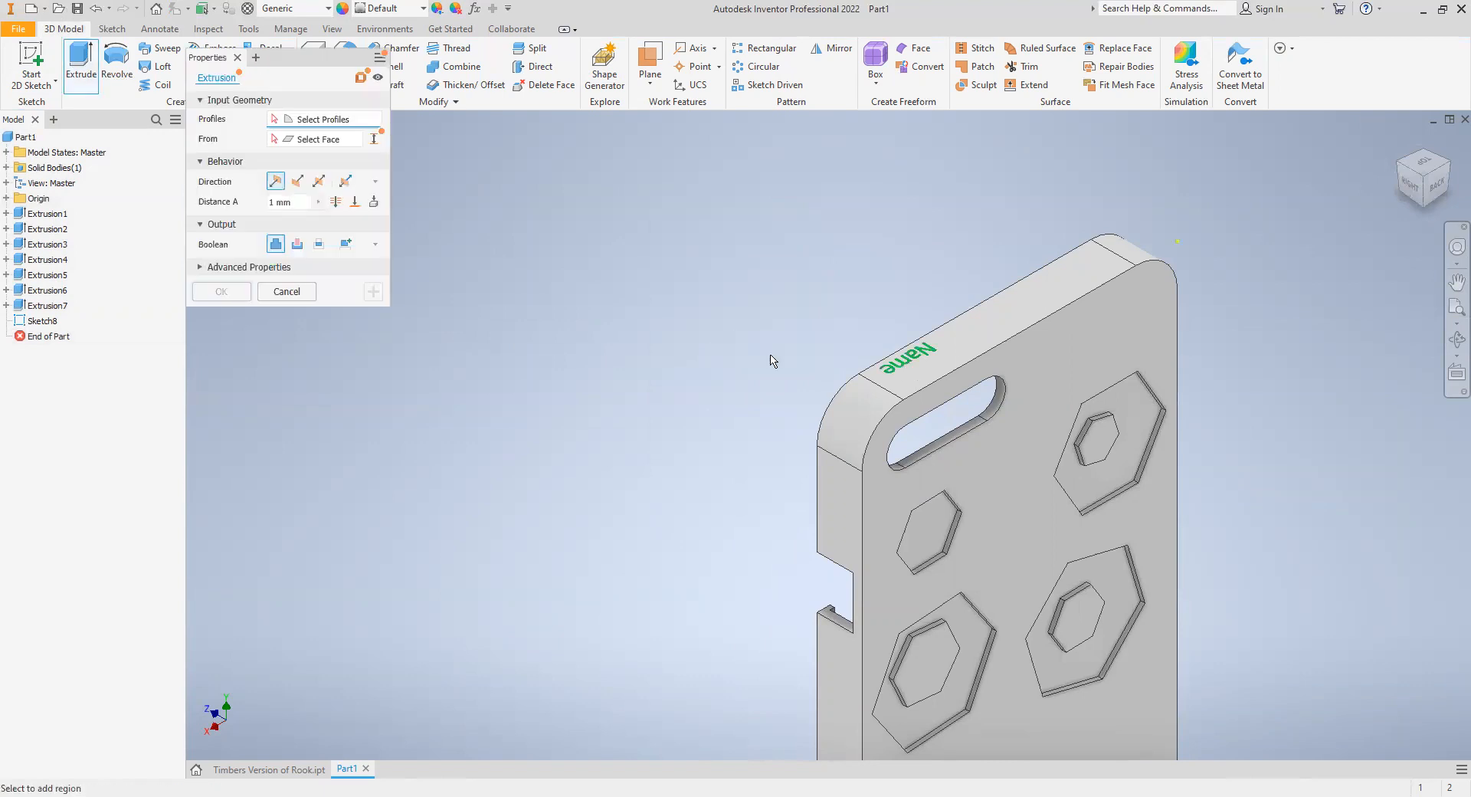
{"action": "left_click", "coordinate": [219, 292]}
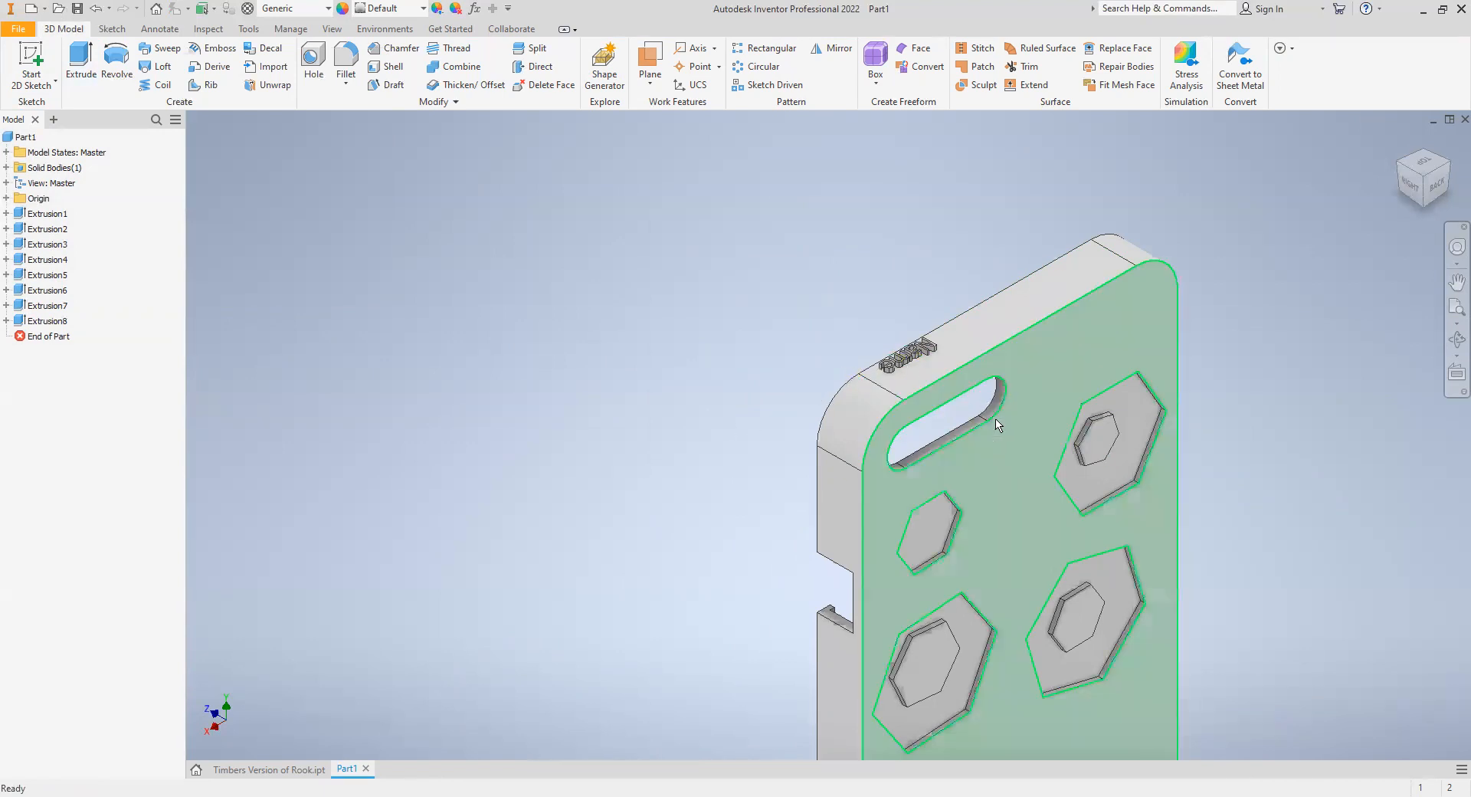
{"action": "scroll", "coordinate": [998, 425], "scroll_direction": "up", "scroll_amount": 3}
{"action": "scroll", "coordinate": [988, 433], "scroll_direction": "down", "scroll_amount": 1}
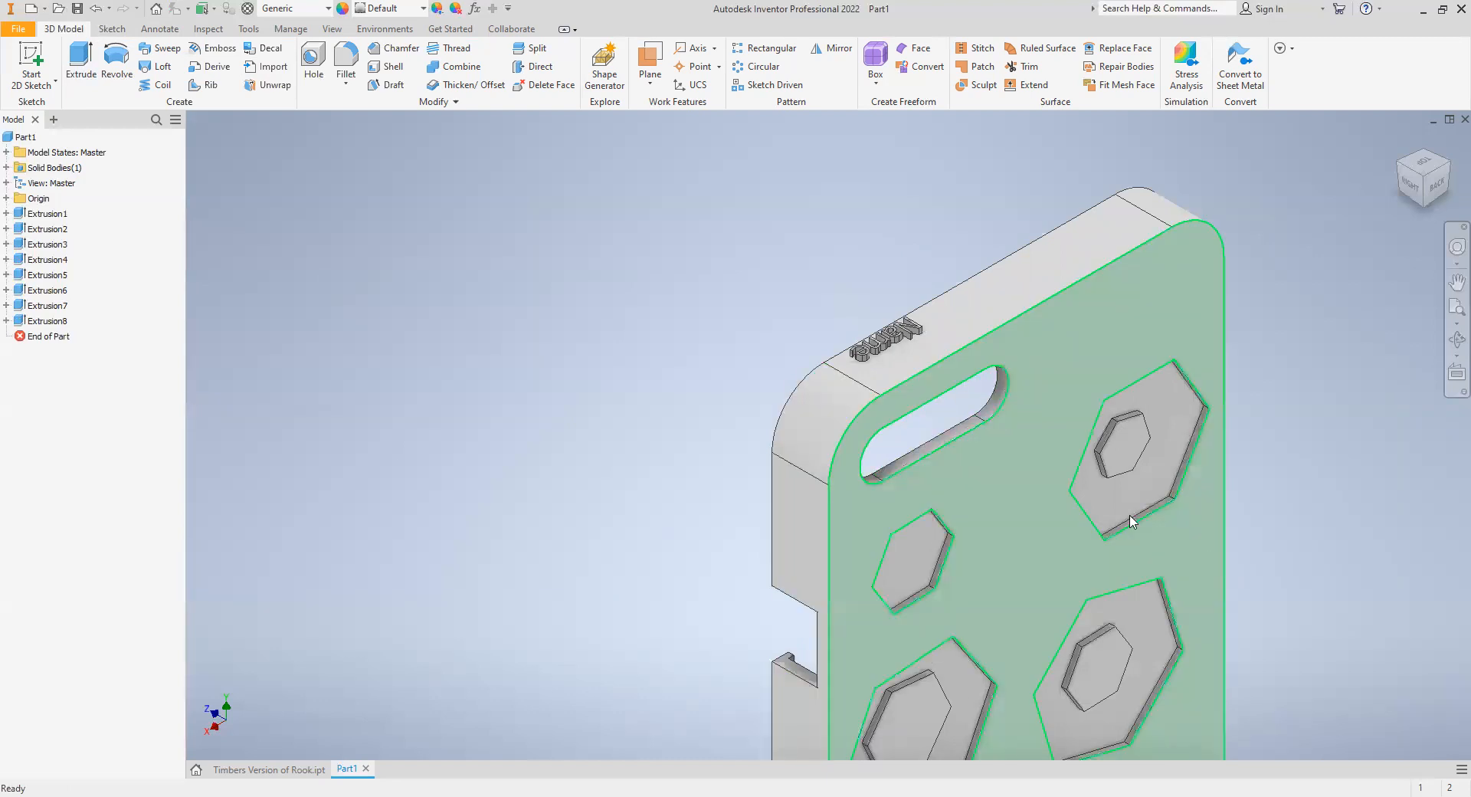
{"action": "scroll", "coordinate": [1149, 528], "scroll_direction": "up", "scroll_amount": 3}
{"action": "scroll", "coordinate": [1029, 507], "scroll_direction": "down", "scroll_amount": 3}
{"action": "middle_click_drag", "start_coordinate": [1000, 509], "coordinate": [863, 310]}
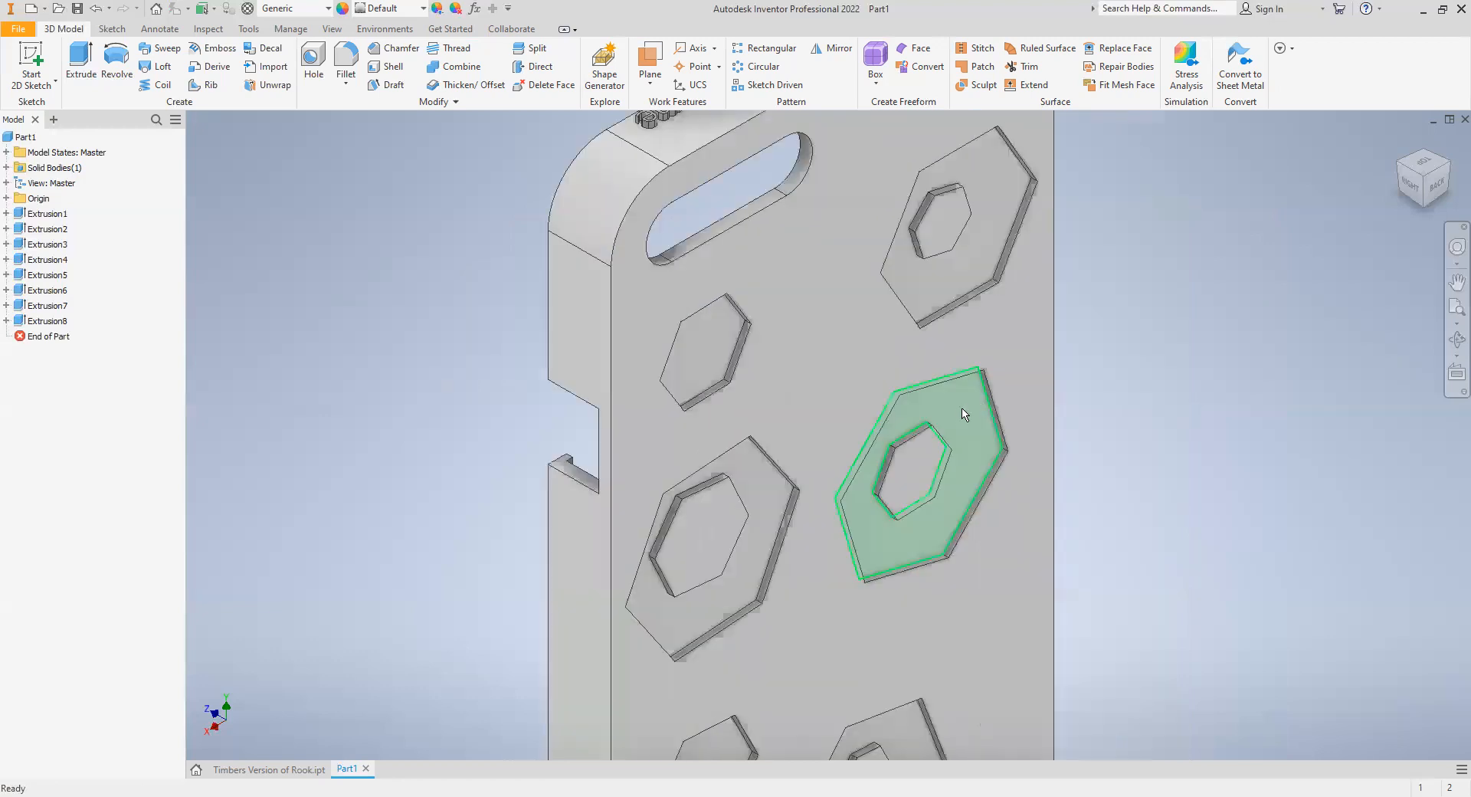
{"action": "scroll", "coordinate": [960, 410], "scroll_direction": "up", "scroll_amount": 3}
{"action": "scroll", "coordinate": [981, 437], "scroll_direction": "down", "scroll_amount": 5}
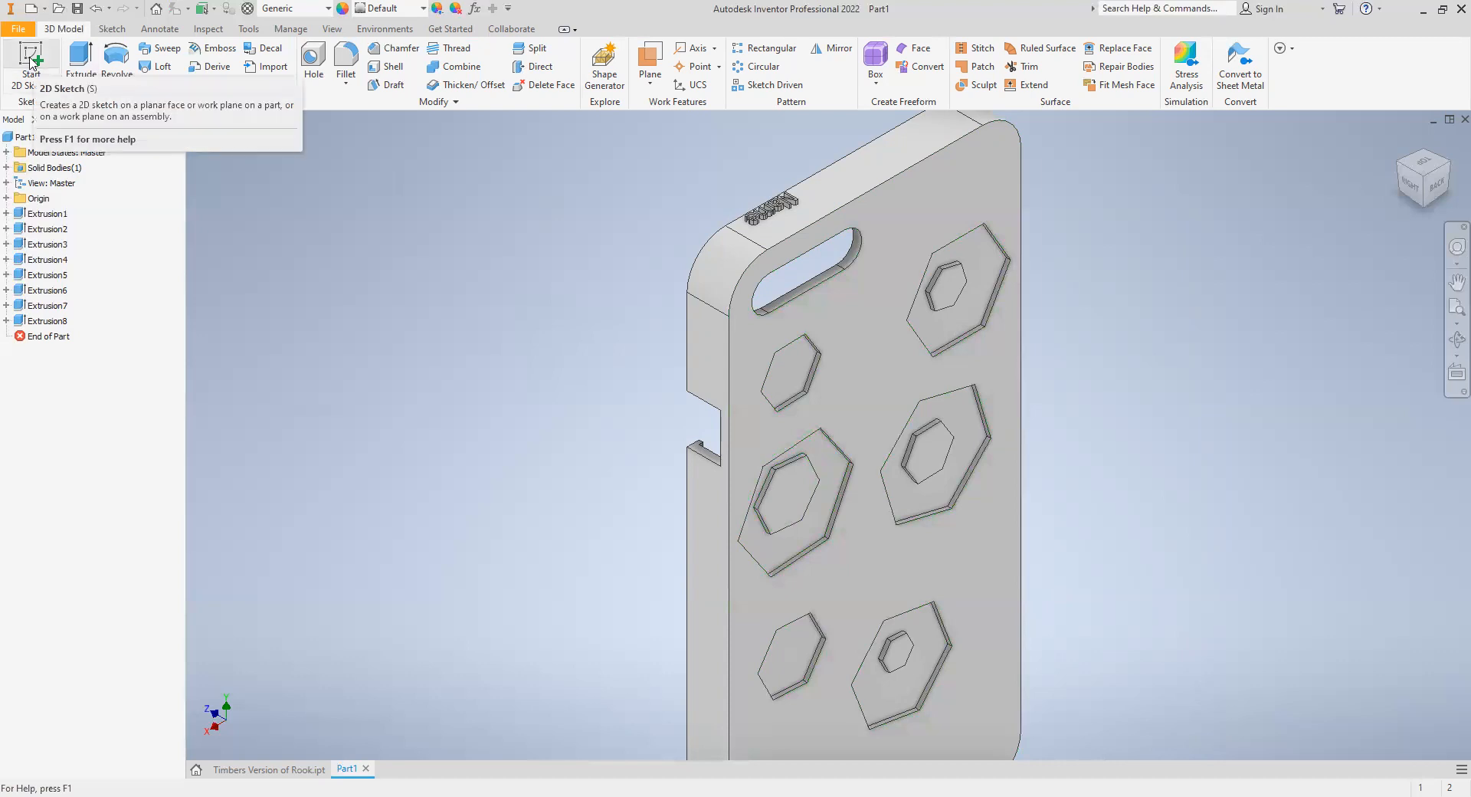
- Delete the extrusion of the four small raised hexagons together with its consumed sketch
{"action": "right_click", "coordinate": [42, 320]}
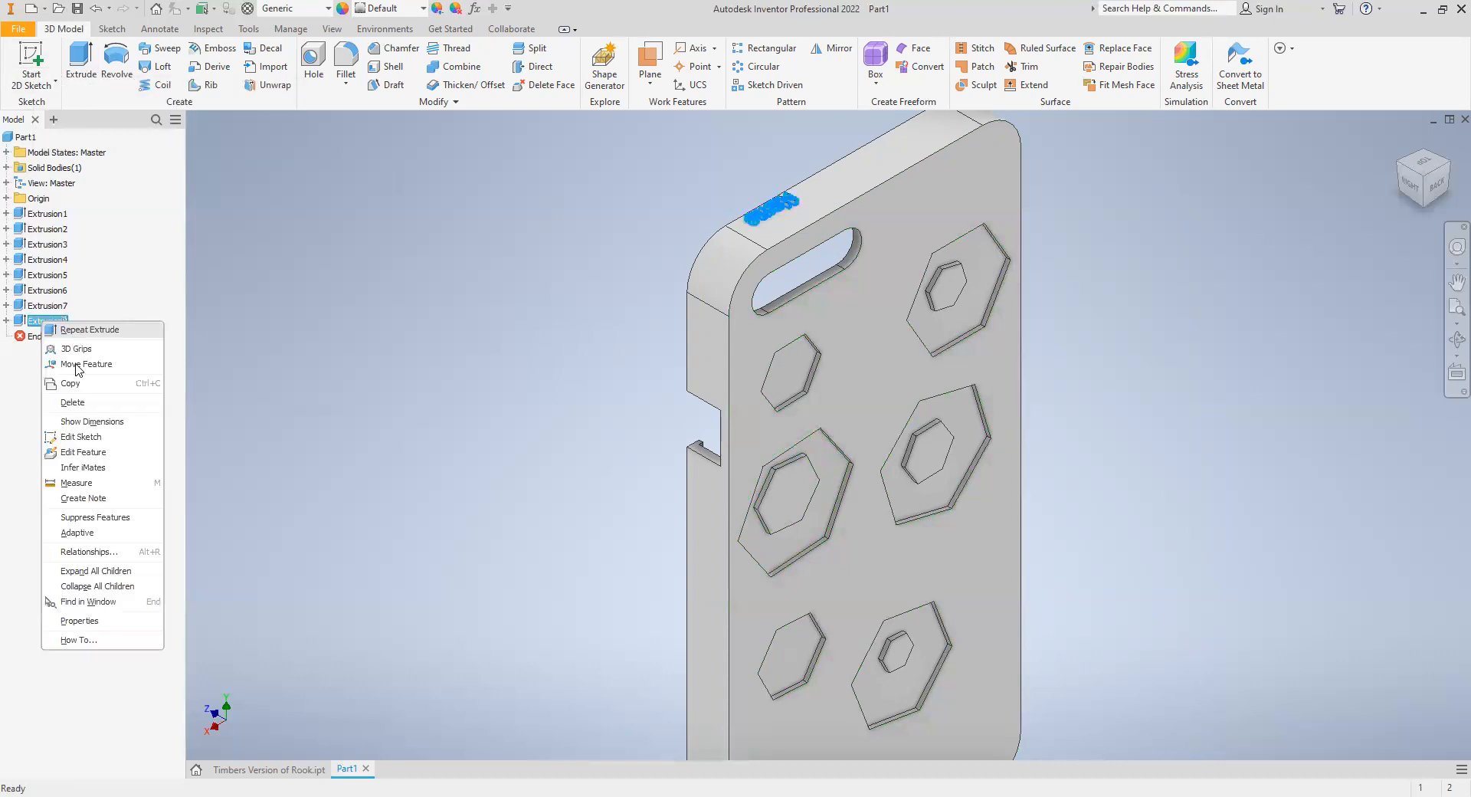
{"action": "left_click", "coordinate": [33, 308]}
{"action": "right_click", "coordinate": [33, 307]}
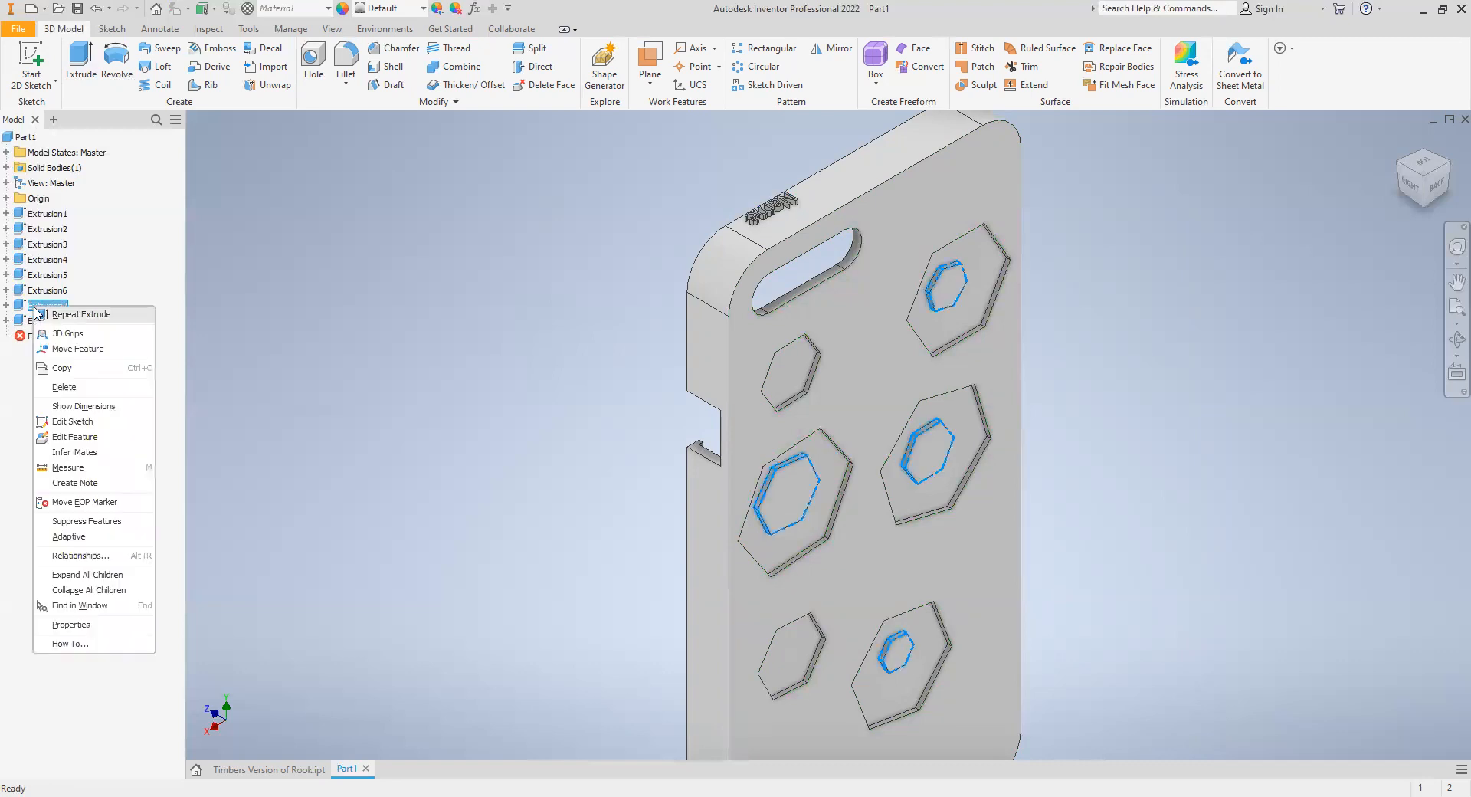
{"action": "left_click", "coordinate": [80, 389]}
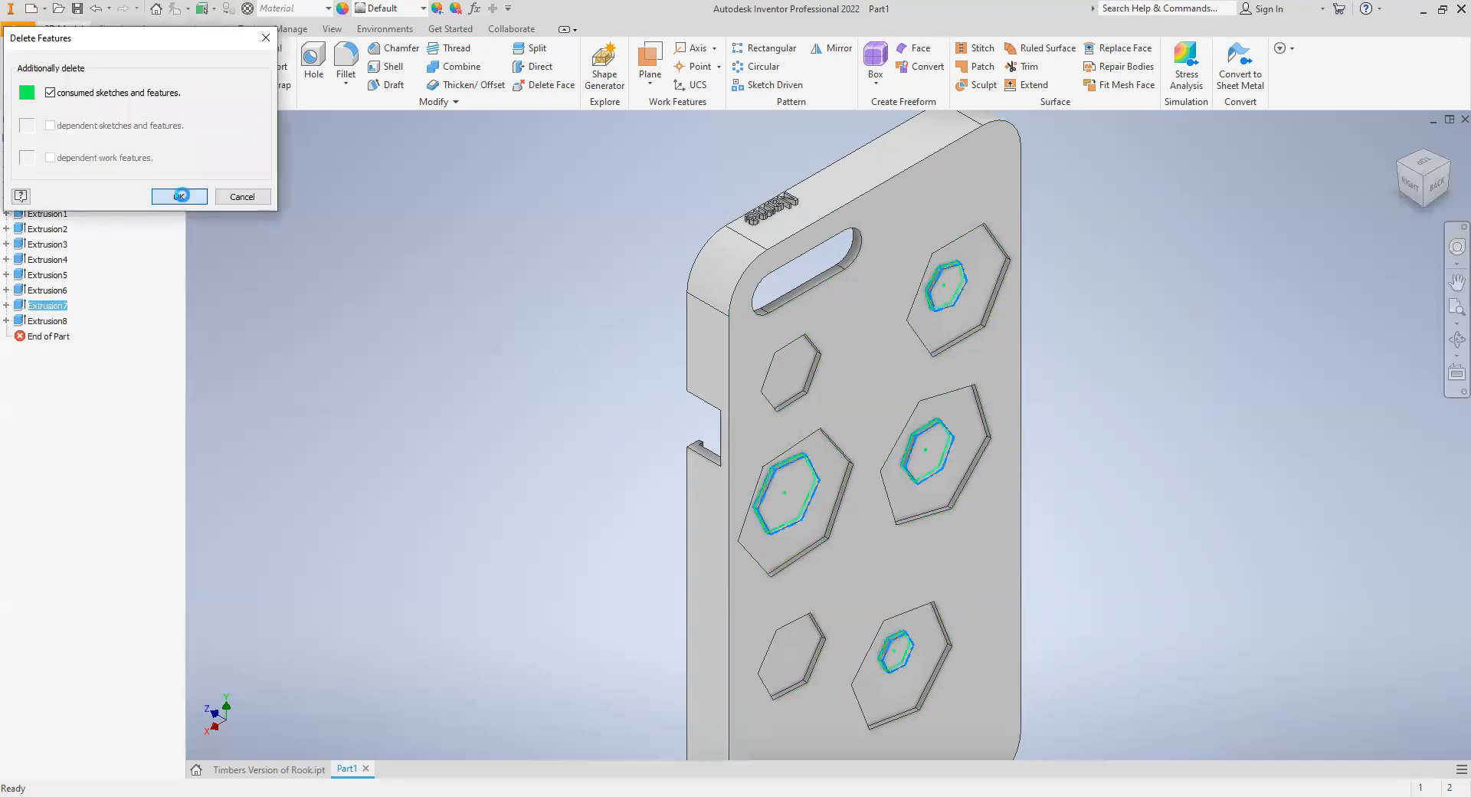
{"action": "left_click", "coordinate": [184, 197]}
- Delete the cut that forms the six hexagonal pockets on the back, including its consumed sketch
{"action": "left_click", "coordinate": [54, 291]}
{"action": "right_click", "coordinate": [53, 291]}
{"action": "left_click", "coordinate": [98, 372]}
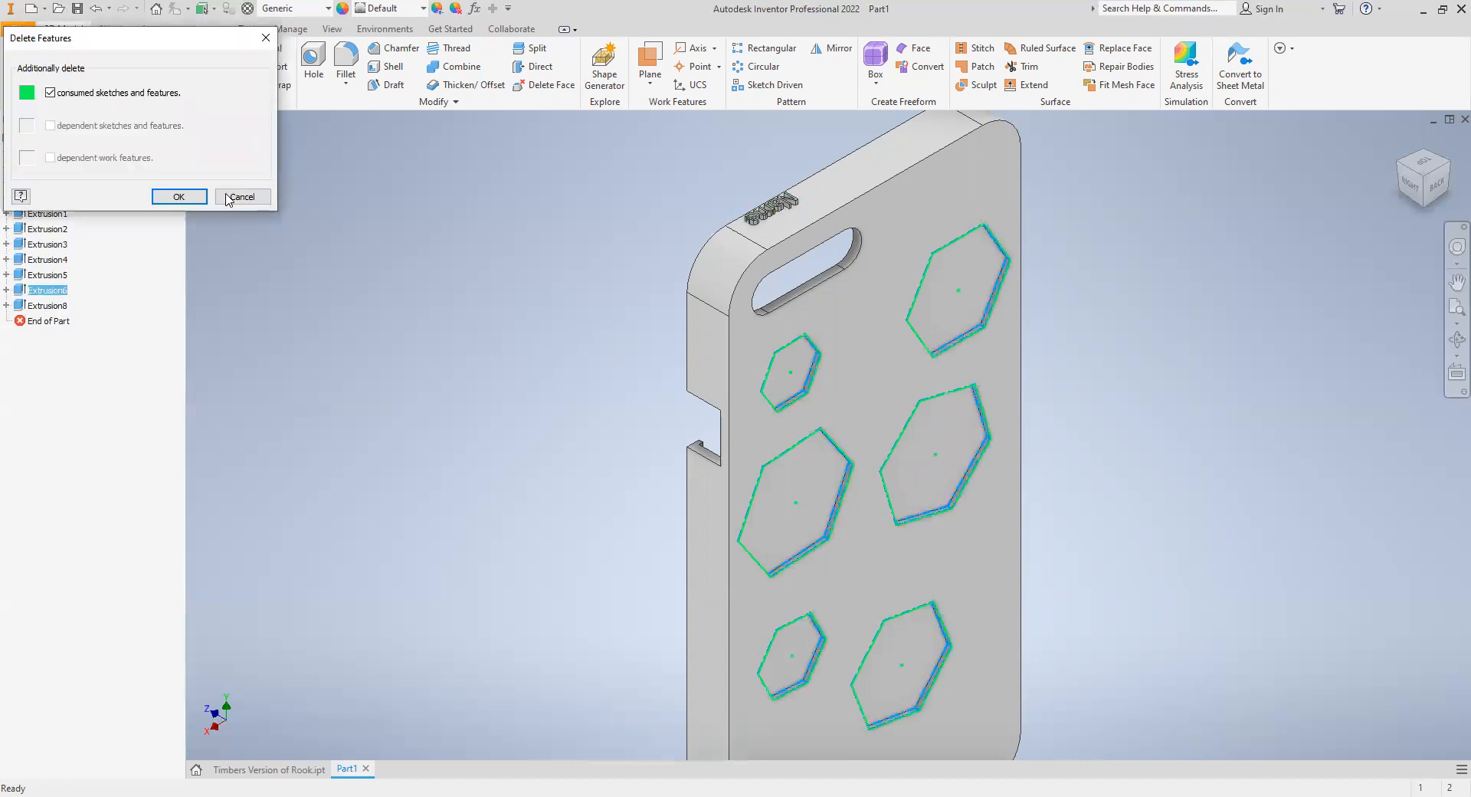
{"action": "left_click", "coordinate": [201, 204]}
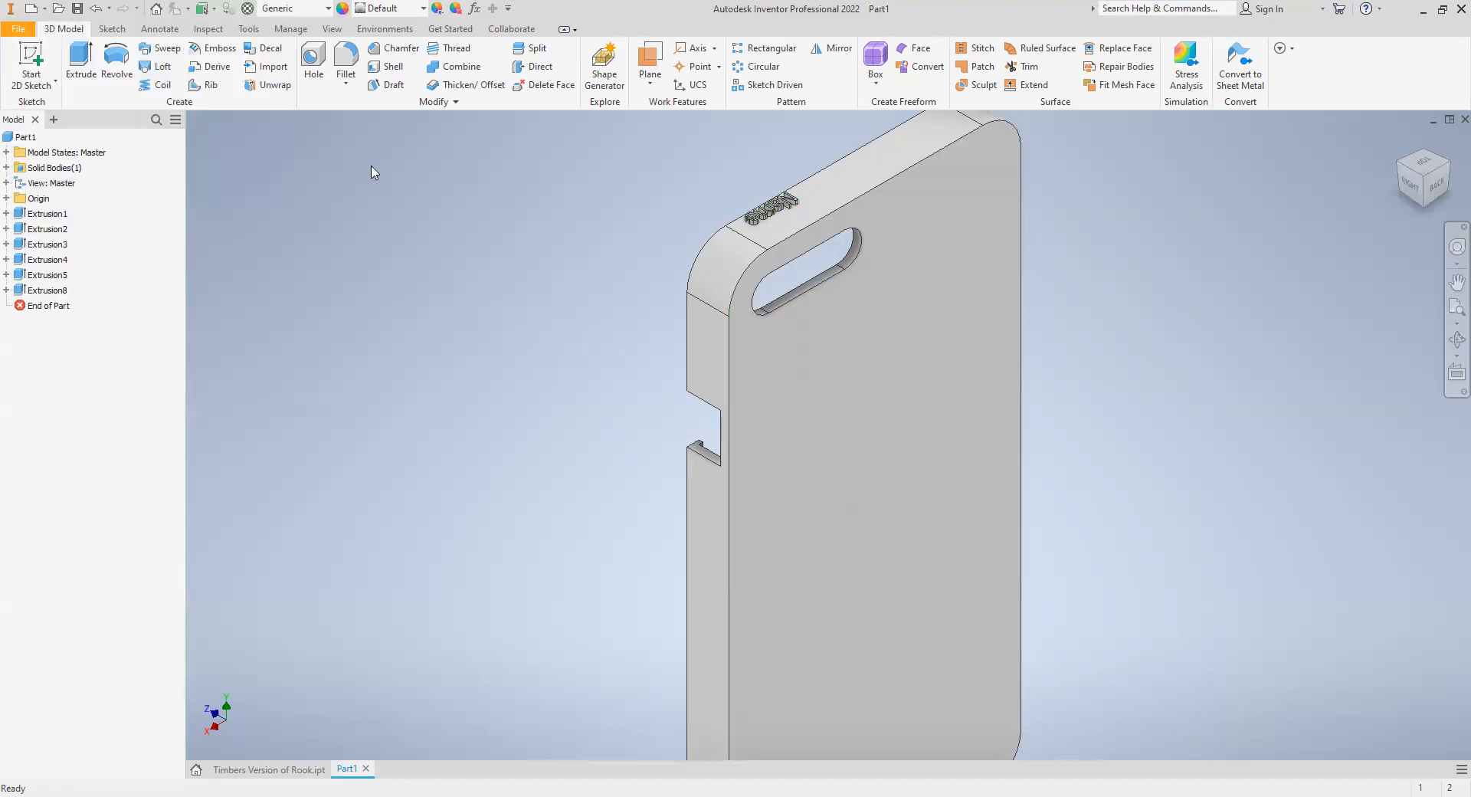
{"action": "left_click", "coordinate": [29, 67]}
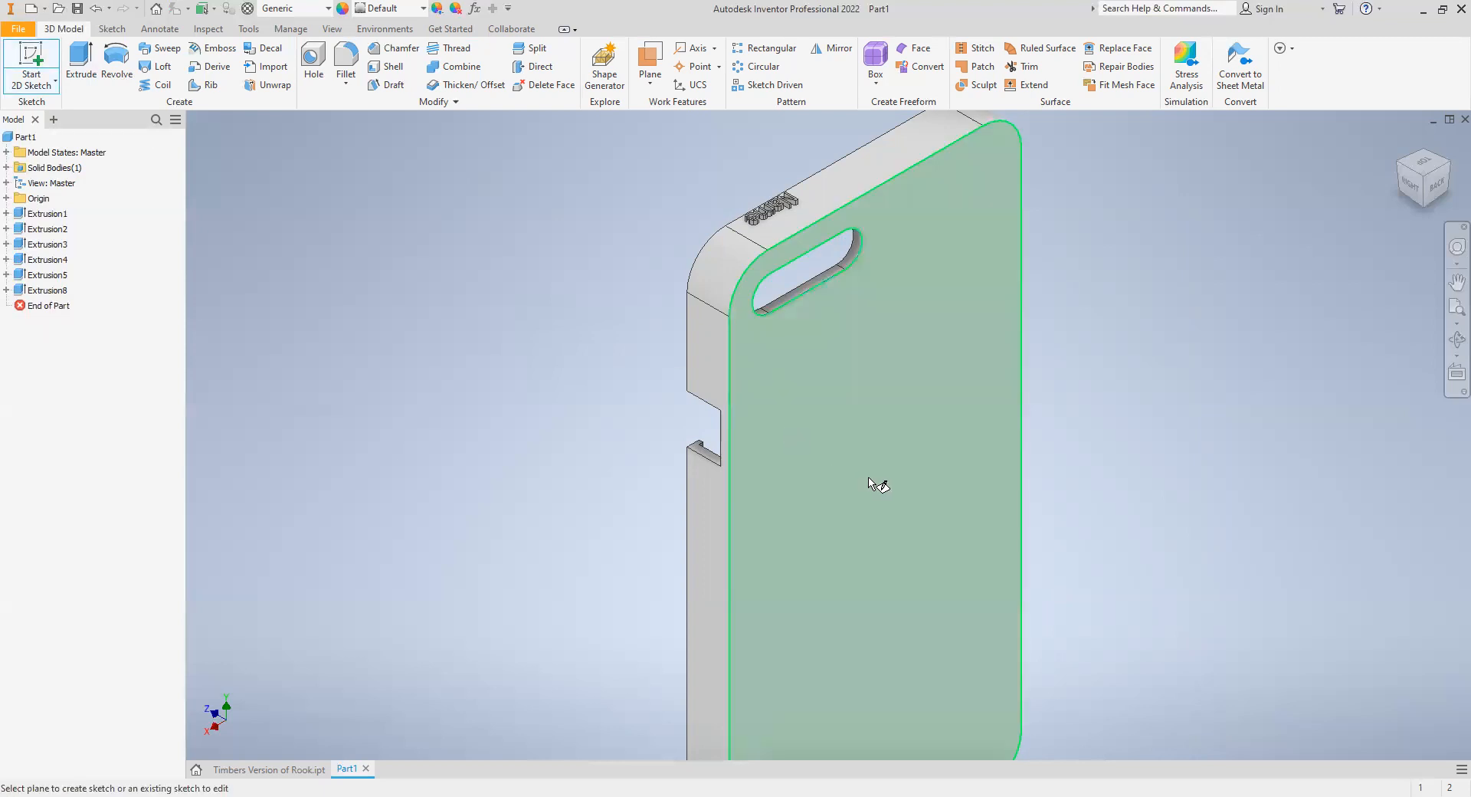
{"action": "left_click", "coordinate": [817, 418]}
{"action": "mouse_move", "coordinate": [571, 309]}
{"action": "middle_mouse_down"}
{"action": "mouse_move", "coordinate": [541, 507]}
{"action": "mouse_move", "coordinate": [516, 531]}
{"action": "middle_mouse_up"}
{"action": "key", "text": "g"}
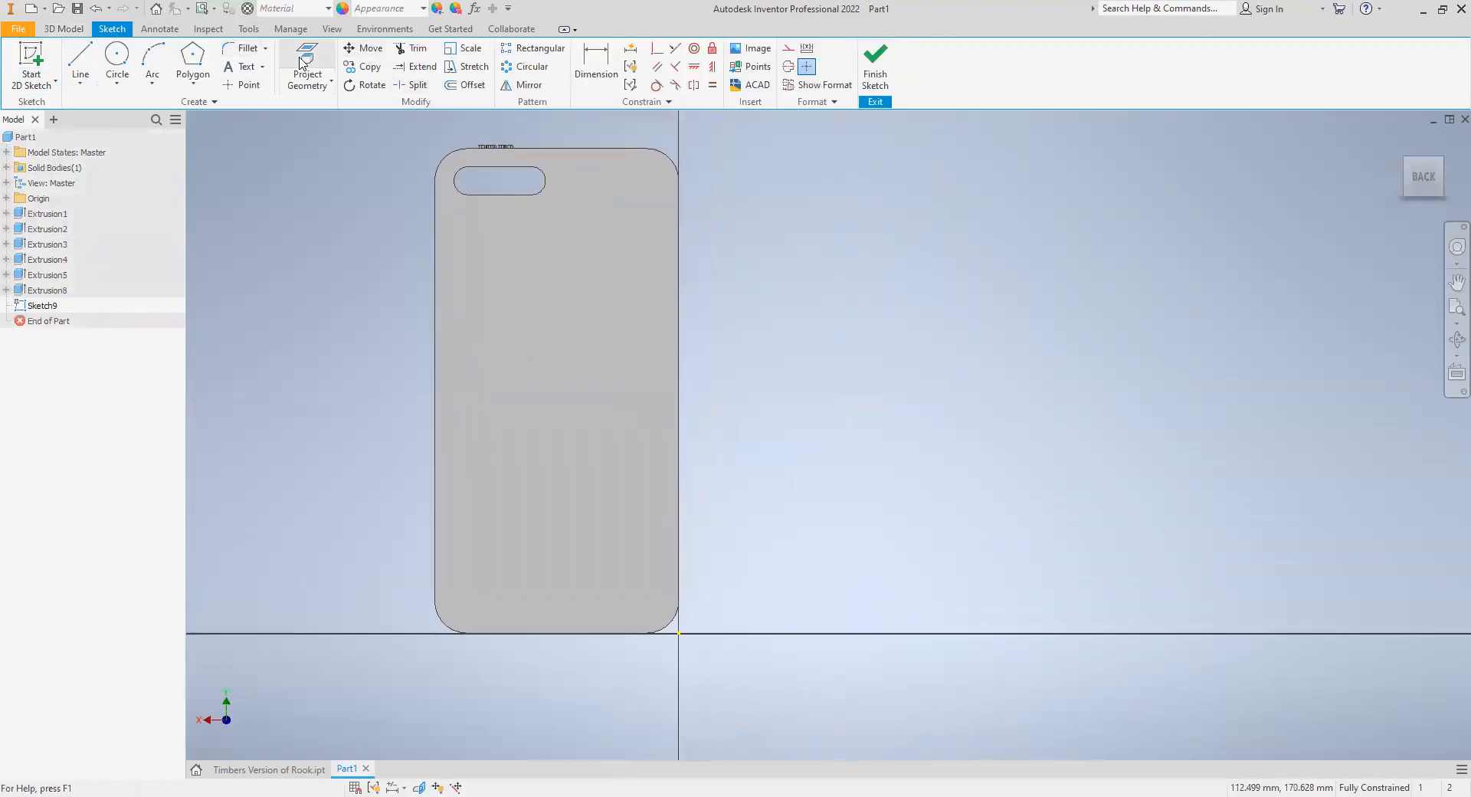
{"action": "left_click", "coordinate": [542, 332]}
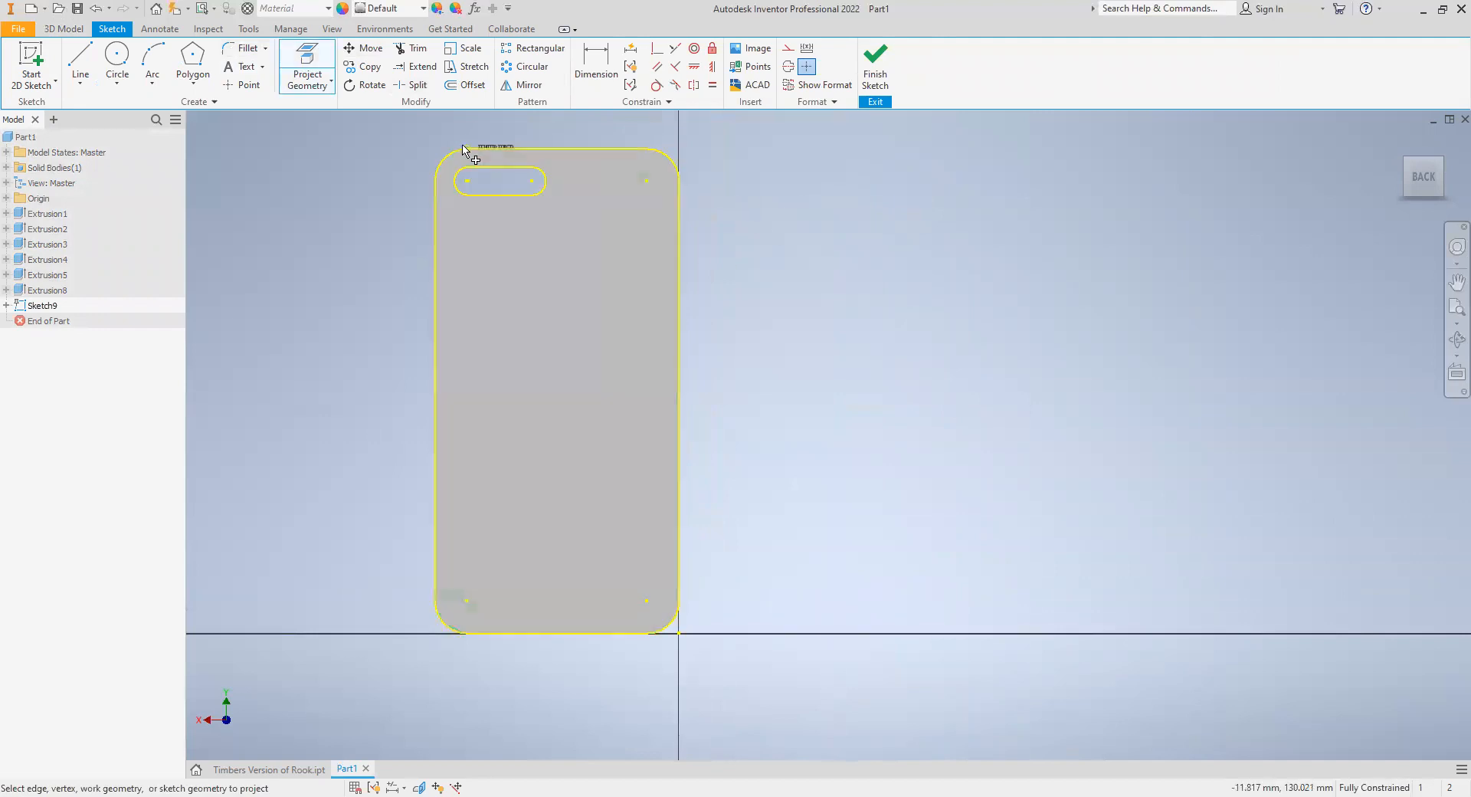
{"action": "left_click", "coordinate": [874, 72]}
{"action": "right_click", "coordinate": [43, 305]}
{"action": "left_click", "coordinate": [74, 353]}
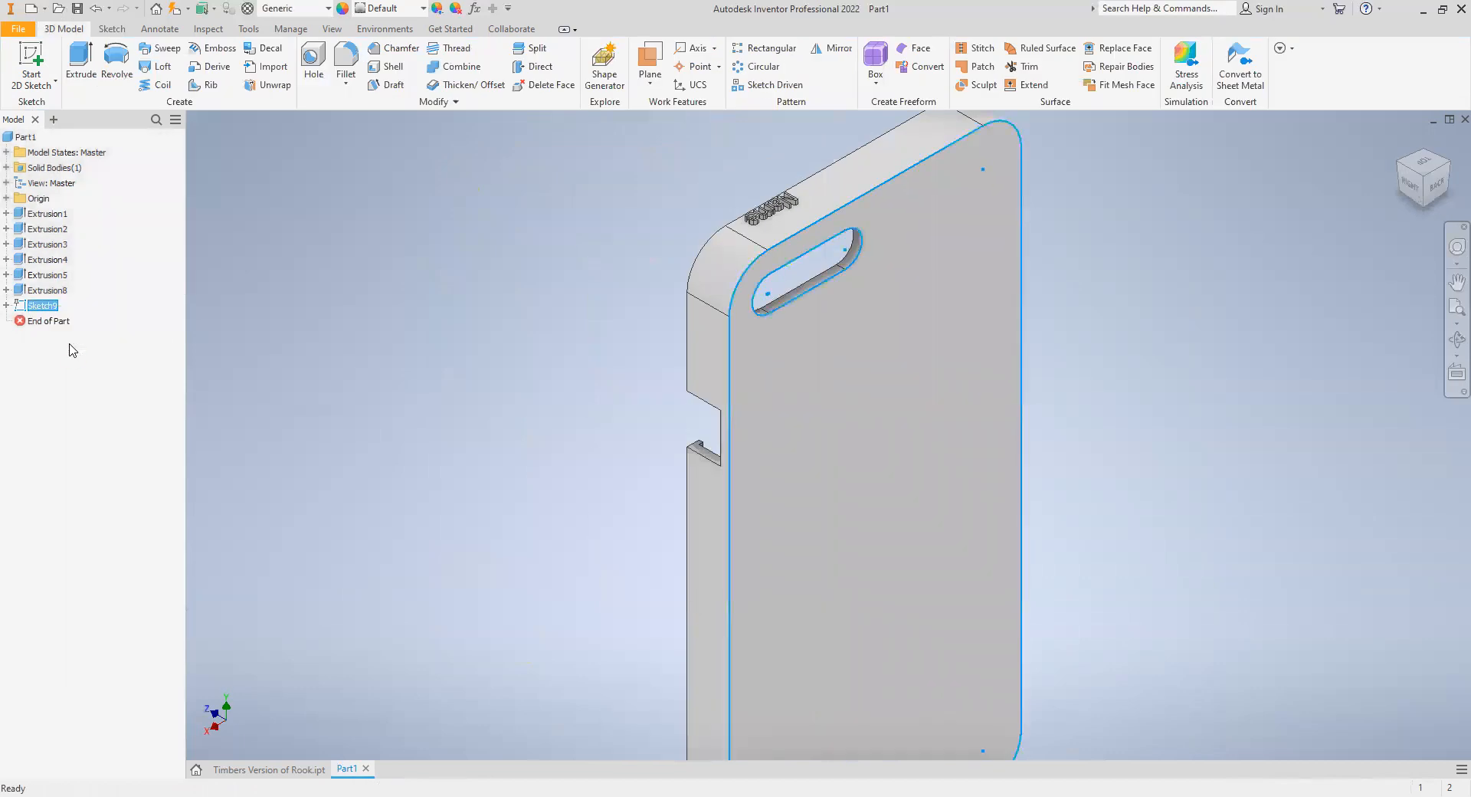
- Delete the camera opening cut together with its consumed sketch
{"action": "right_click", "coordinate": [39, 274]}
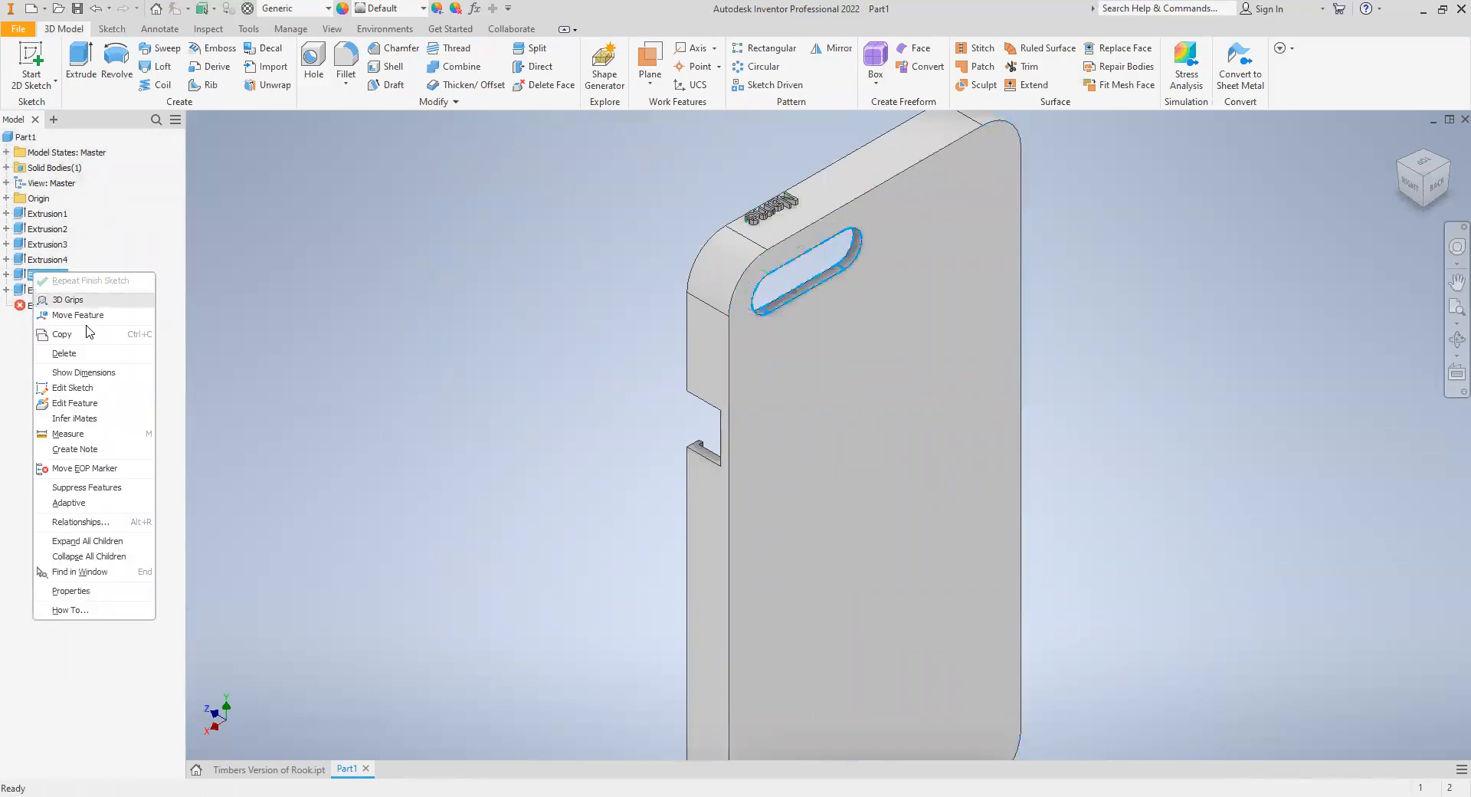
{"action": "left_click", "coordinate": [84, 354]}
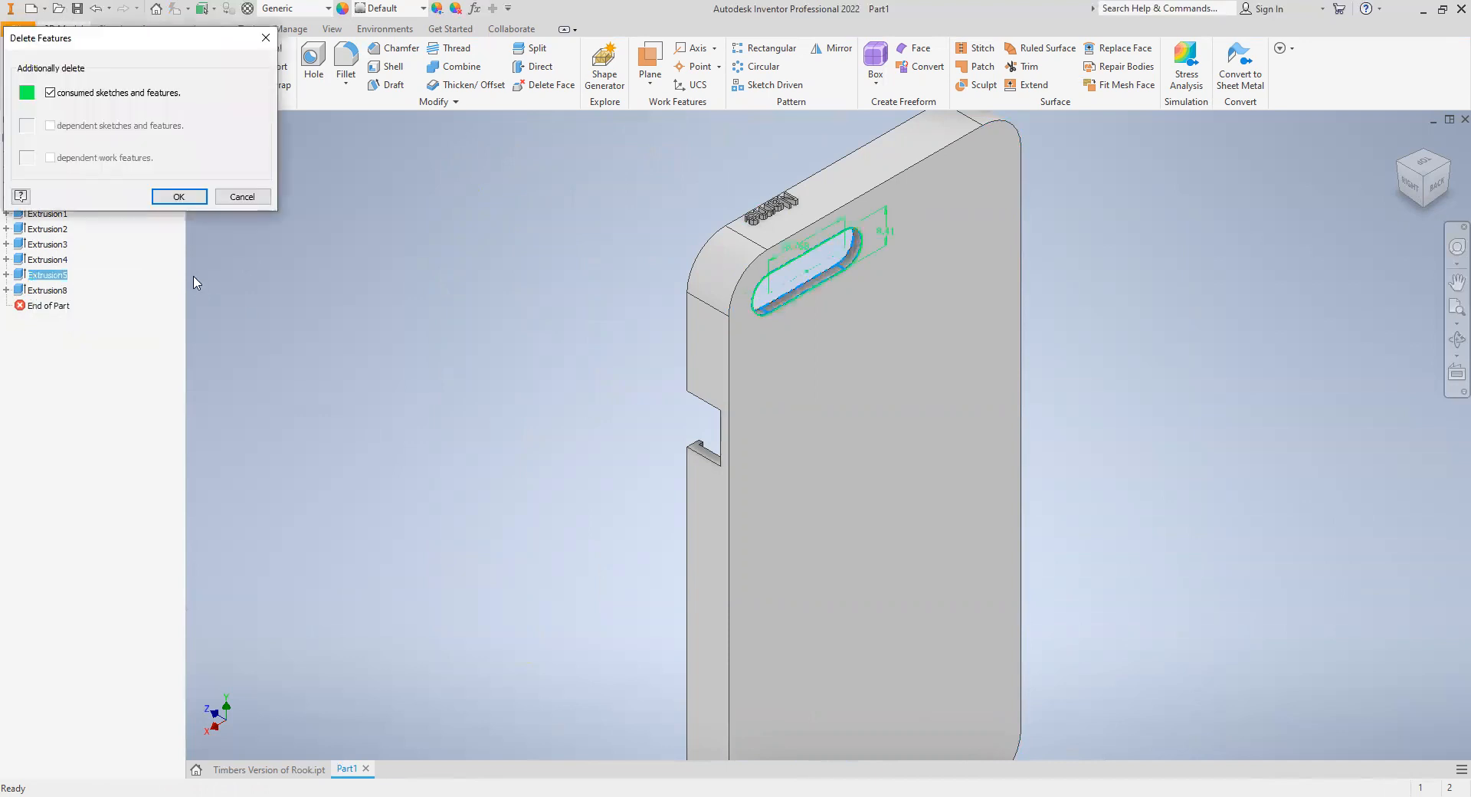
{"action": "left_click", "coordinate": [170, 196]}
- Start a 2D sketch on the back face of the case and project the face's outline into it
{"action": "left_click", "coordinate": [7, 48]}
{"action": "left_click", "coordinate": [834, 434]}
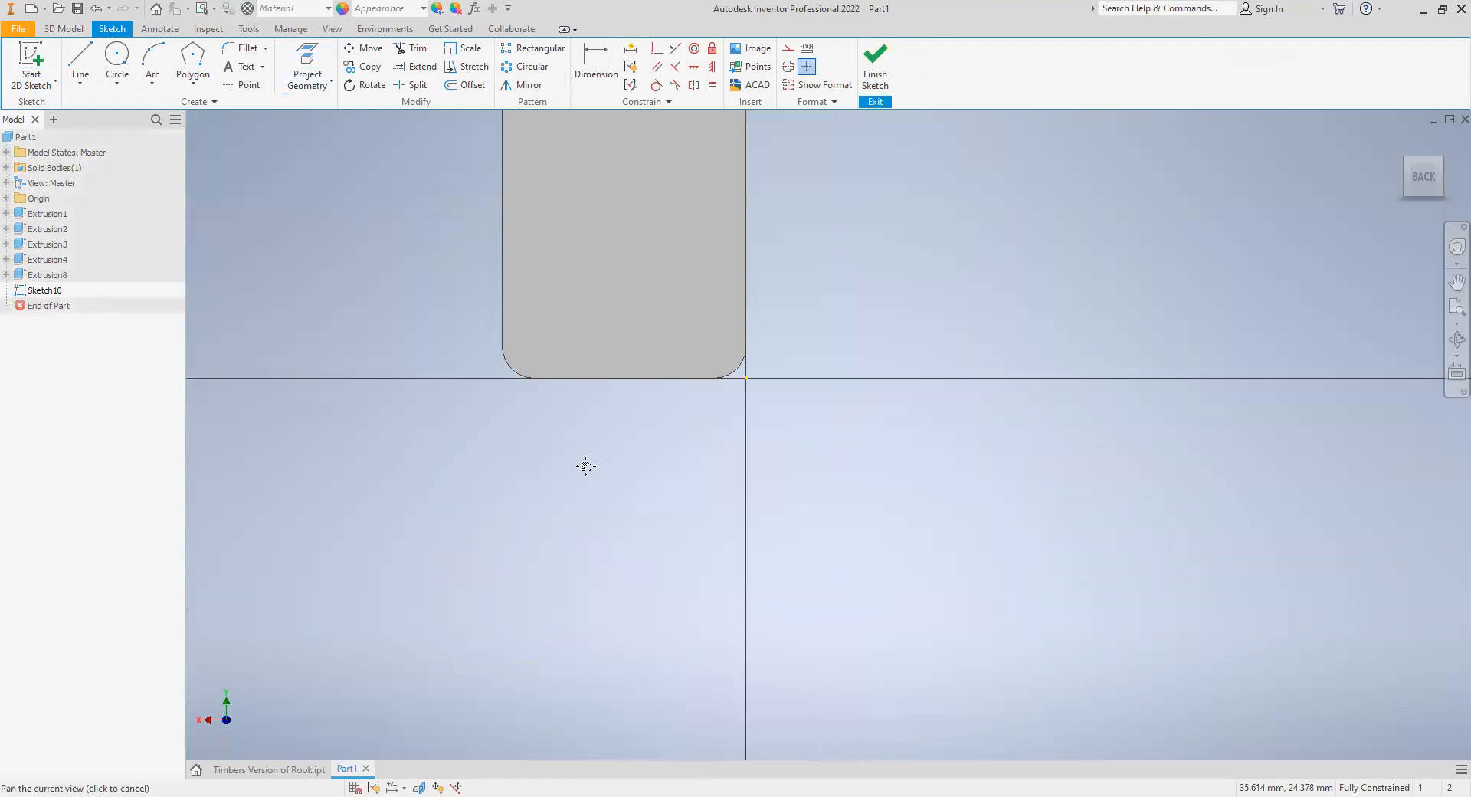
{"action": "left_click", "coordinate": [307, 63]}
{"action": "left_click", "coordinate": [522, 278]}
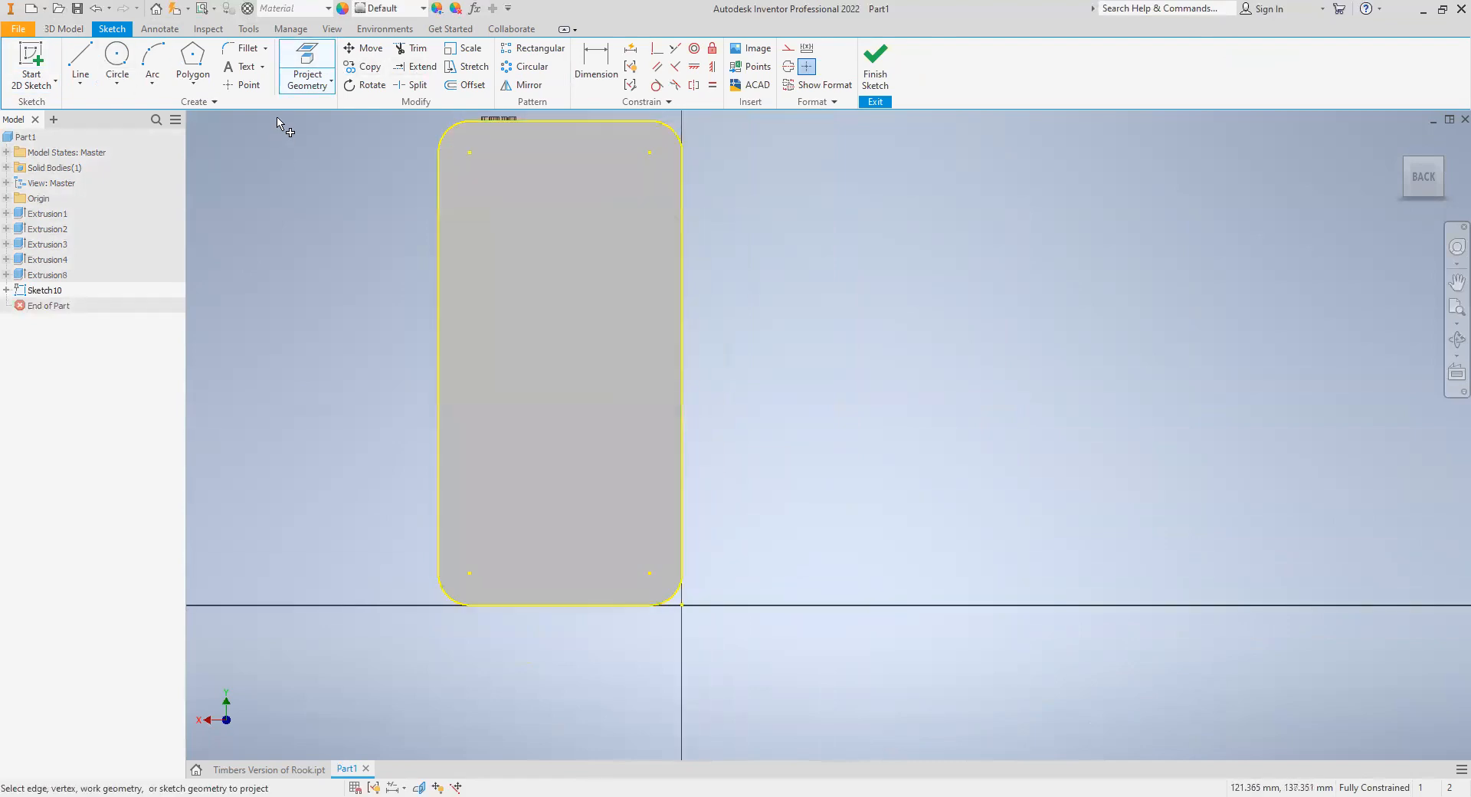
- Offset the projected back outline 5 mm inward and finish the sketch
{"action": "left_click", "coordinate": [450, 88]}
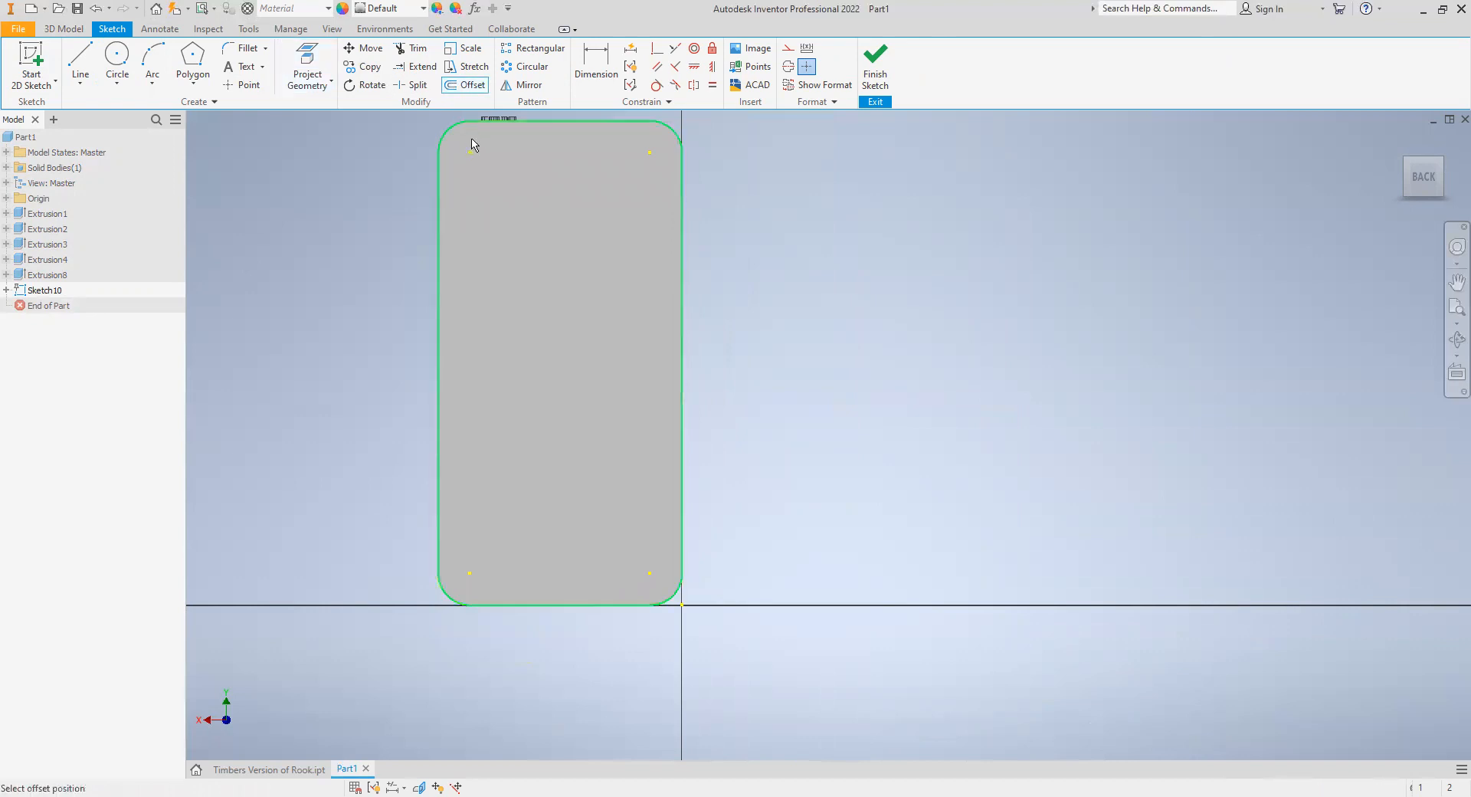
{"action": "left_click", "coordinate": [468, 145]}
{"action": "type", "text": "5"}
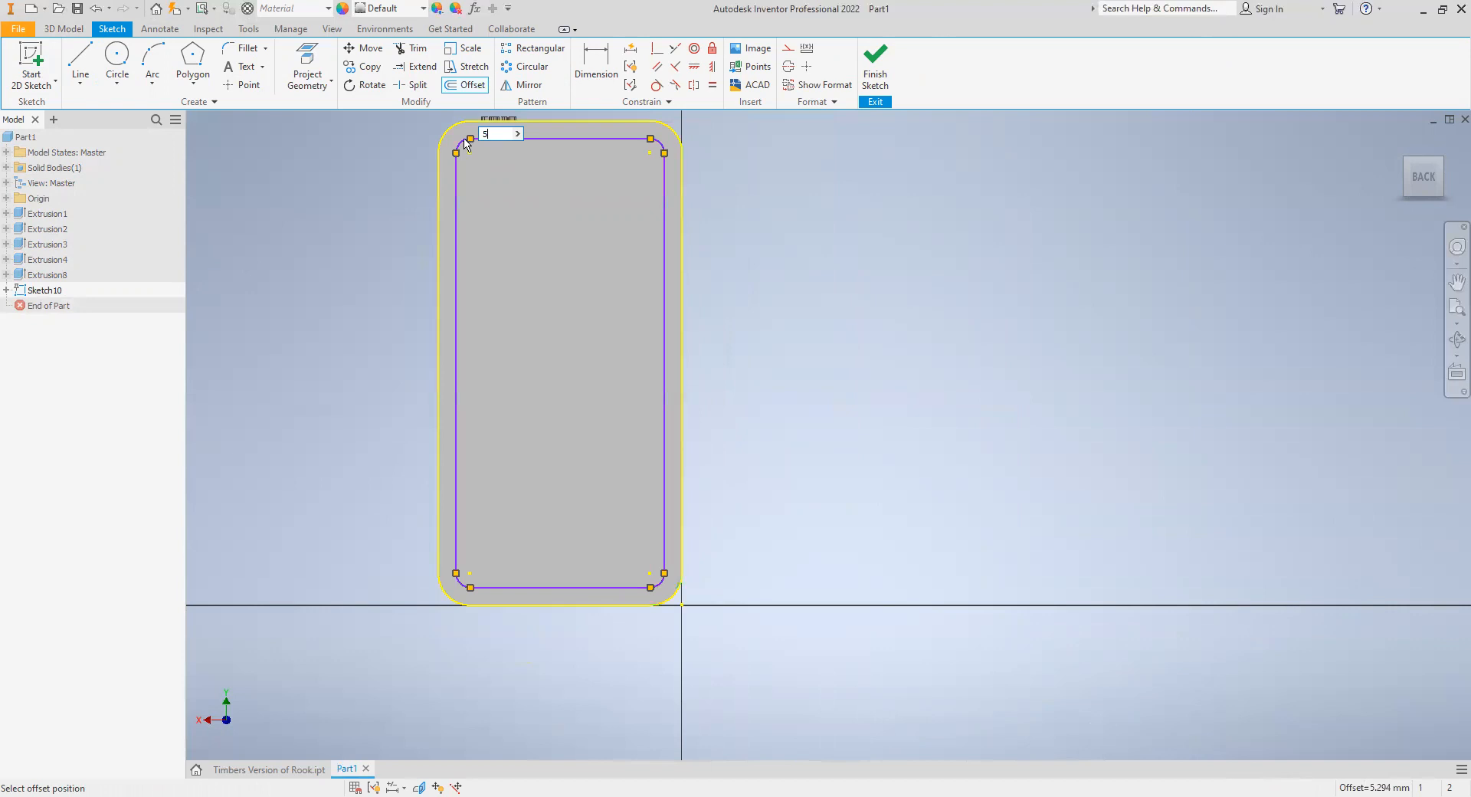
{"action": "key", "text": "Return"}
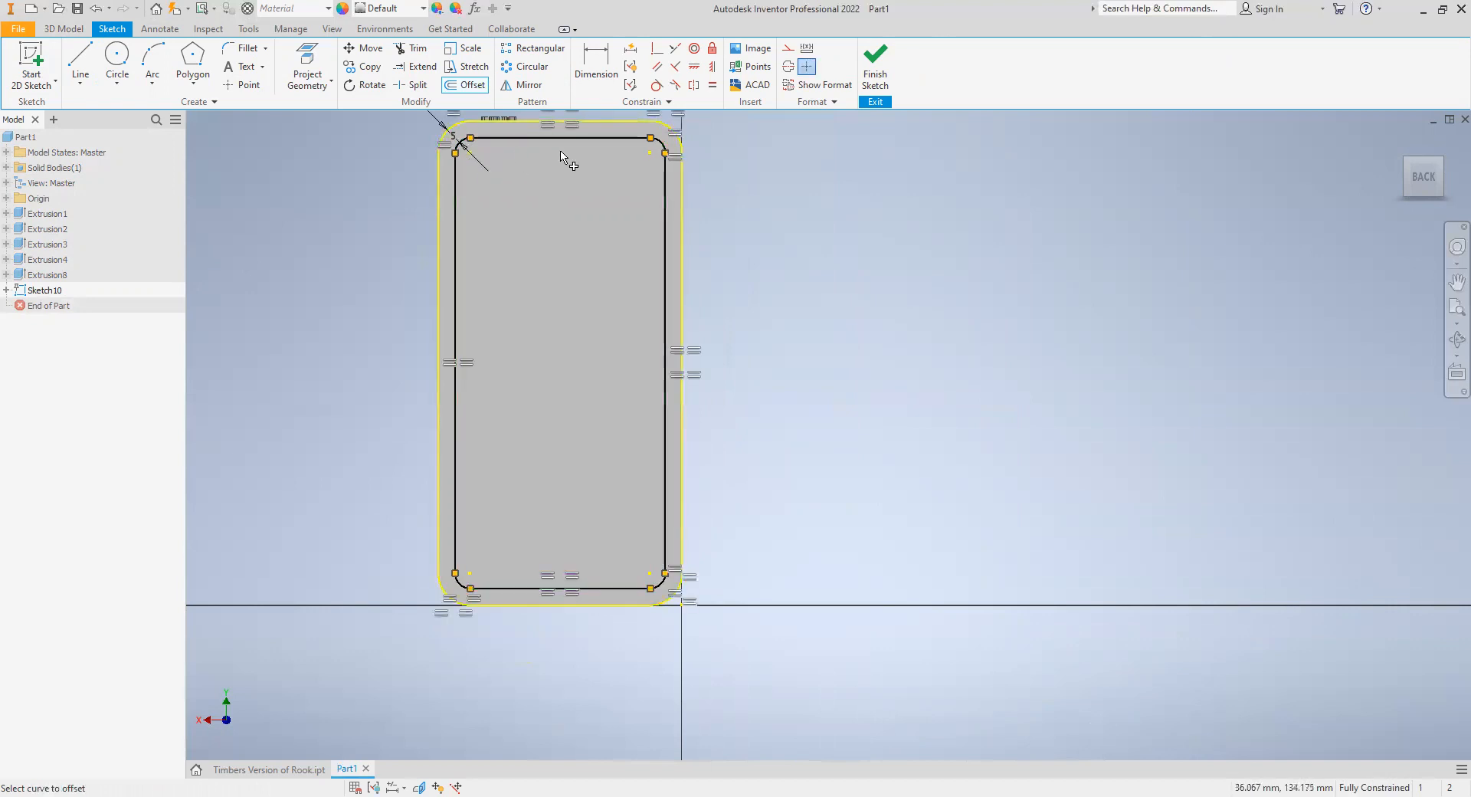
{"action": "left_click", "coordinate": [874, 63]}
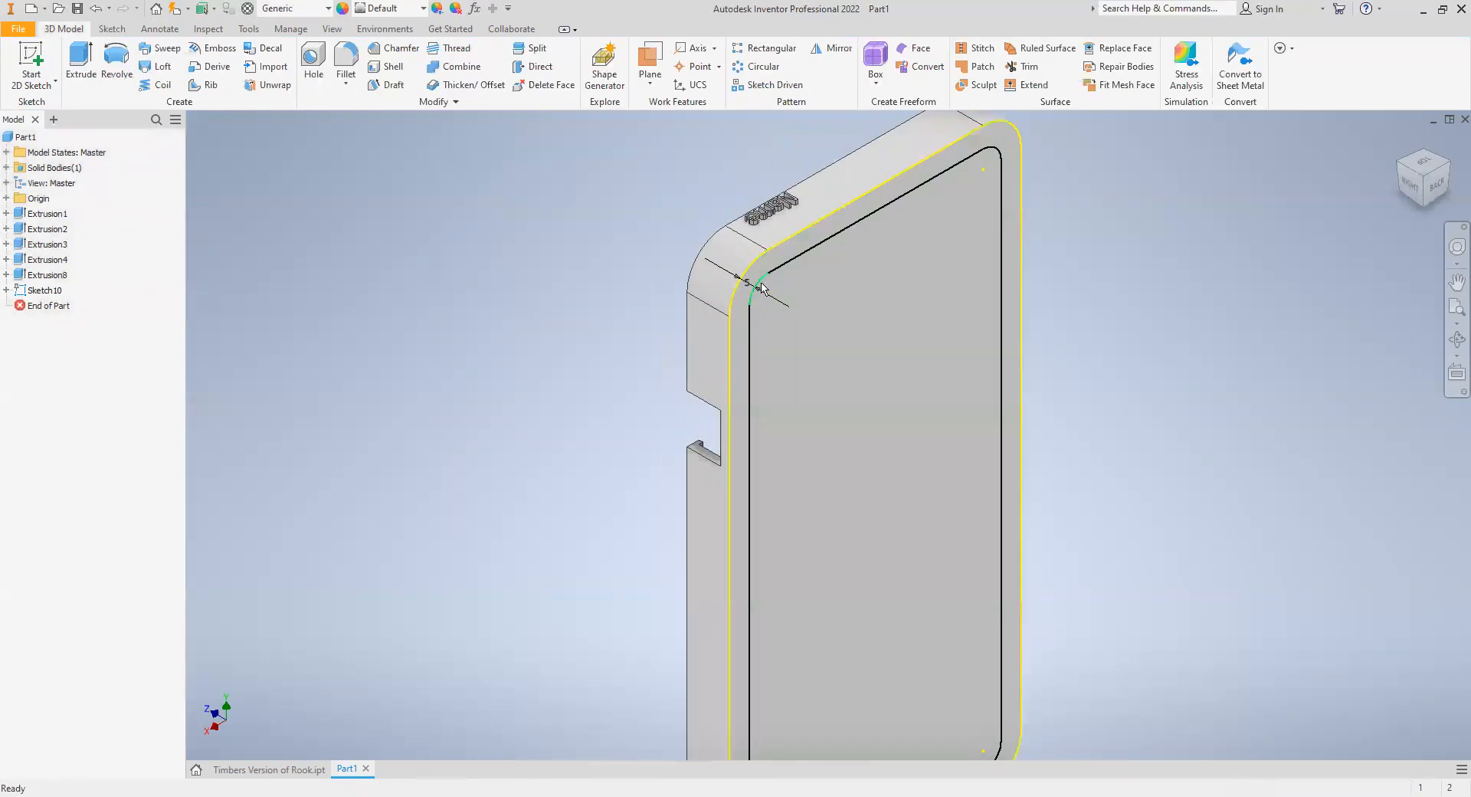
- Cut the region inside the offset outline completely through the back with an Extrude, leaving a rim around the case
{"action": "left_click", "coordinate": [749, 364]}
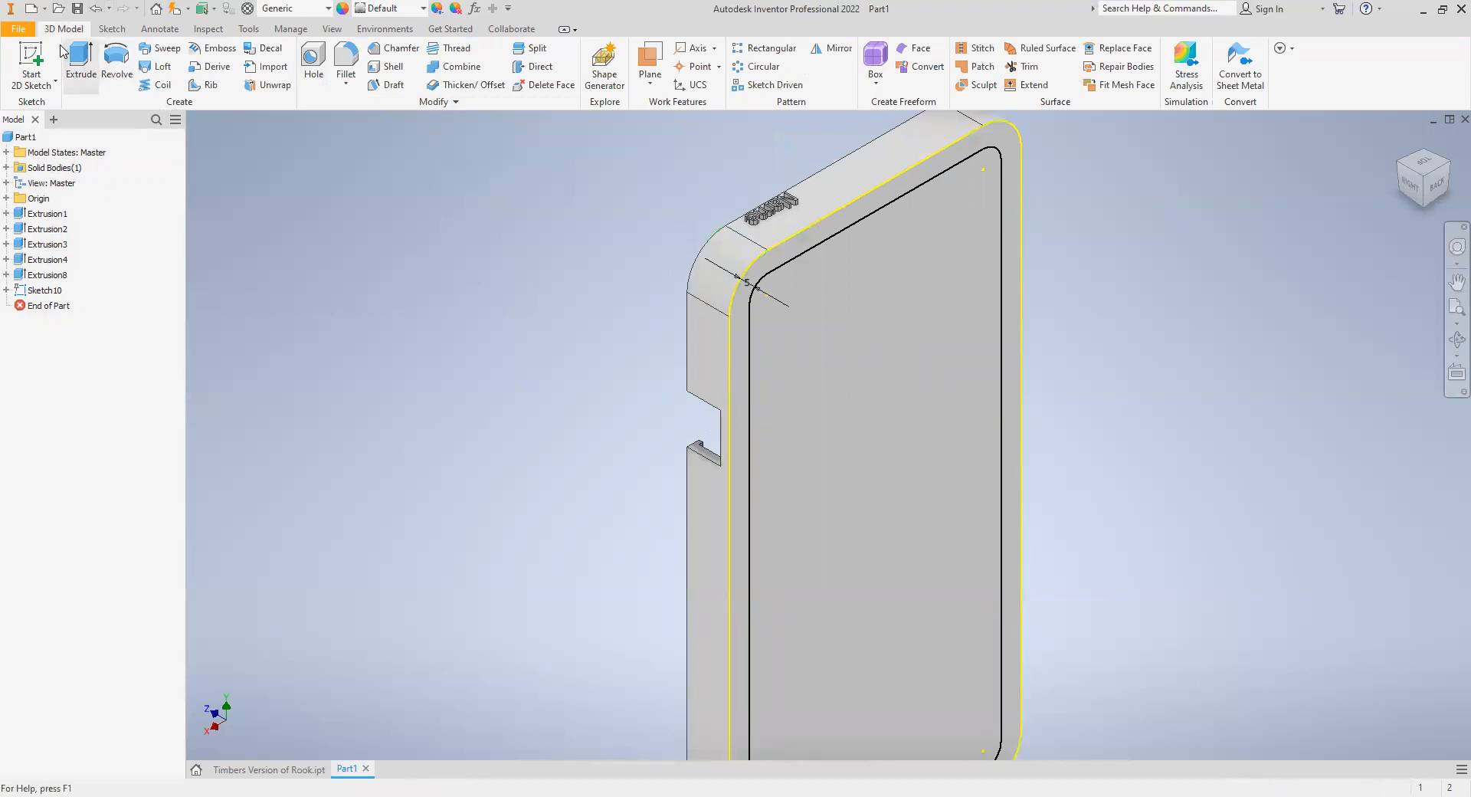
{"action": "left_click", "coordinate": [80, 68]}
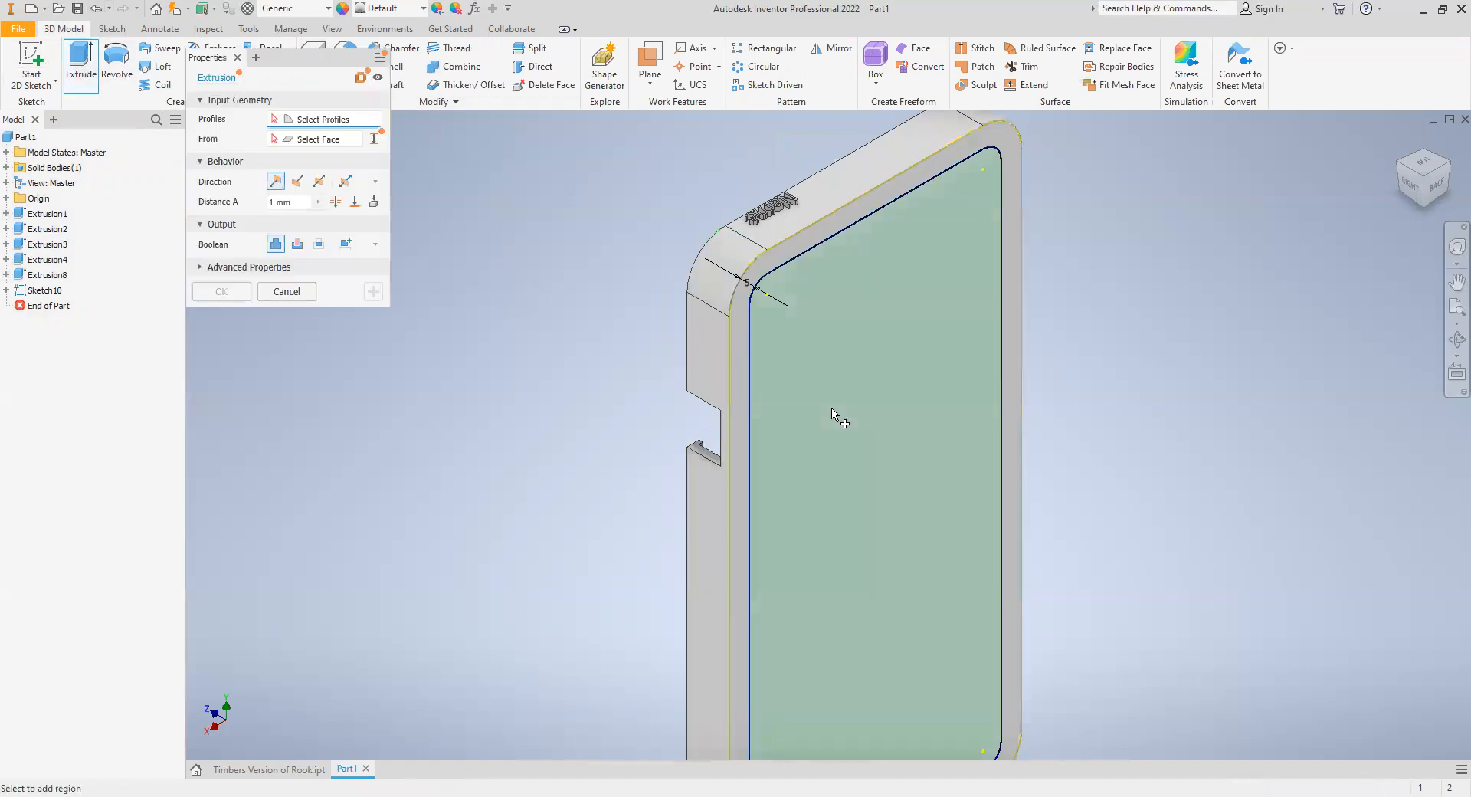
{"action": "left_click", "coordinate": [833, 415]}
{"action": "left_click", "coordinate": [297, 244]}
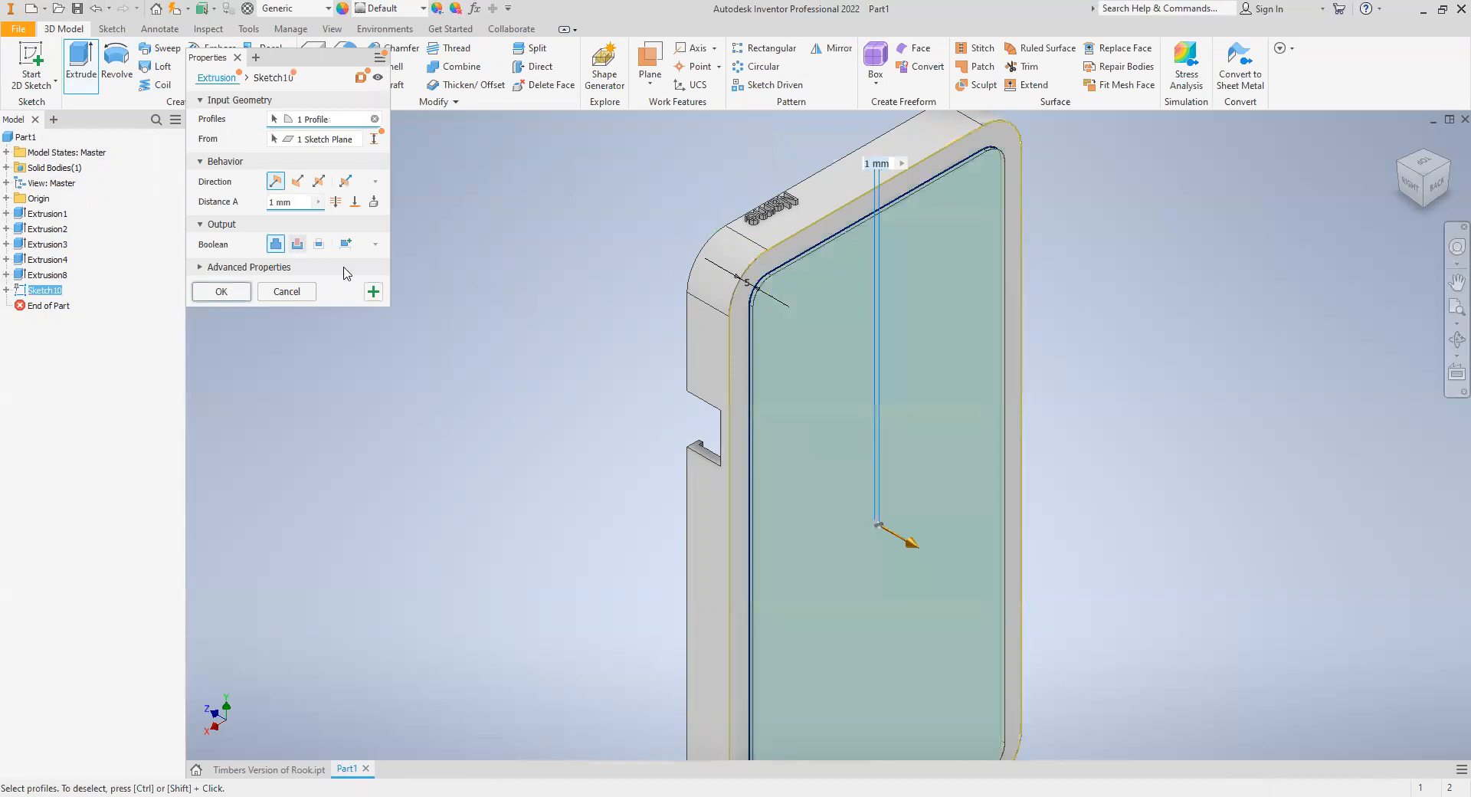
{"action": "left_click_drag", "start_coordinate": [296, 202], "coordinate": [219, 201]}
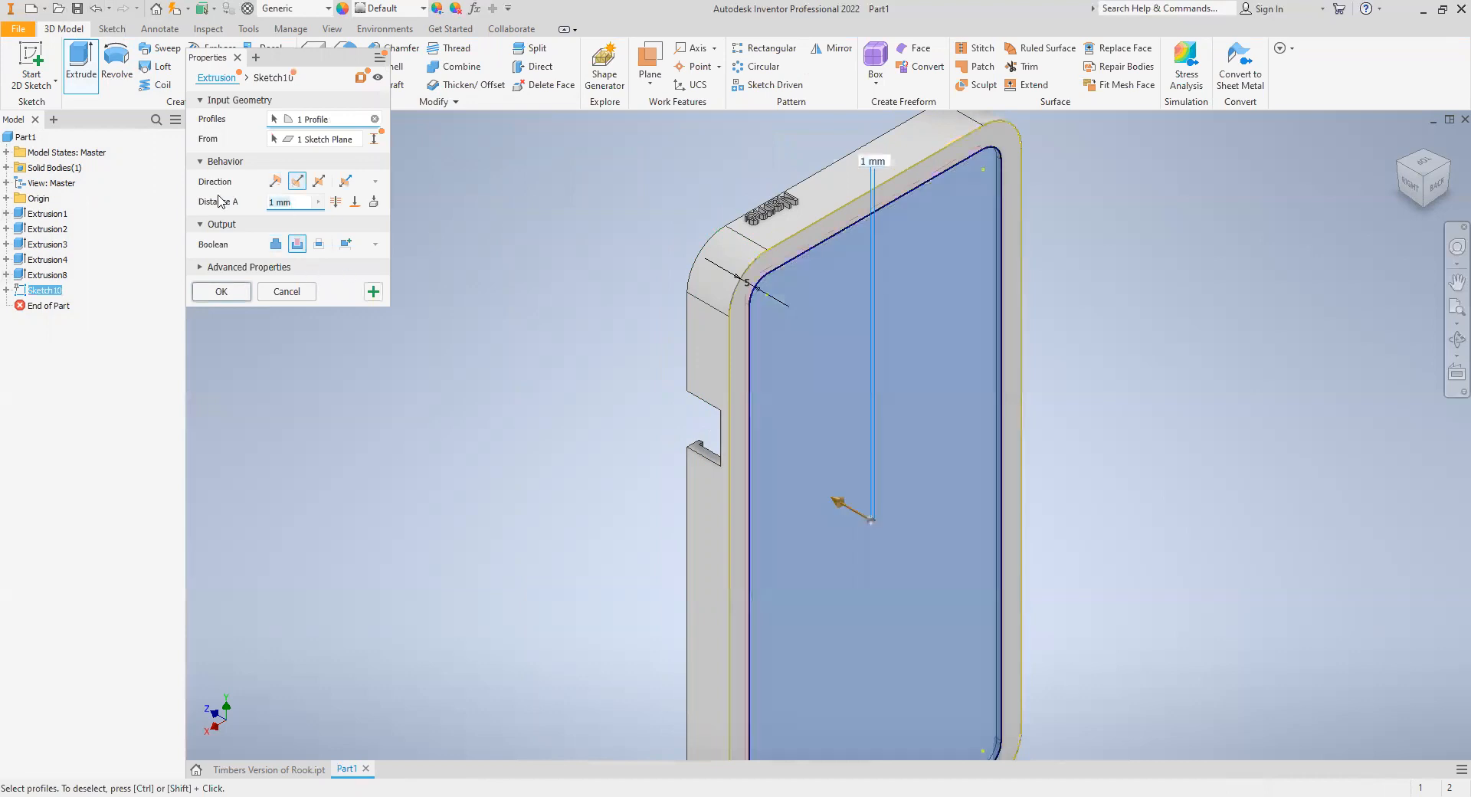
{"action": "key", "text": "Return"}
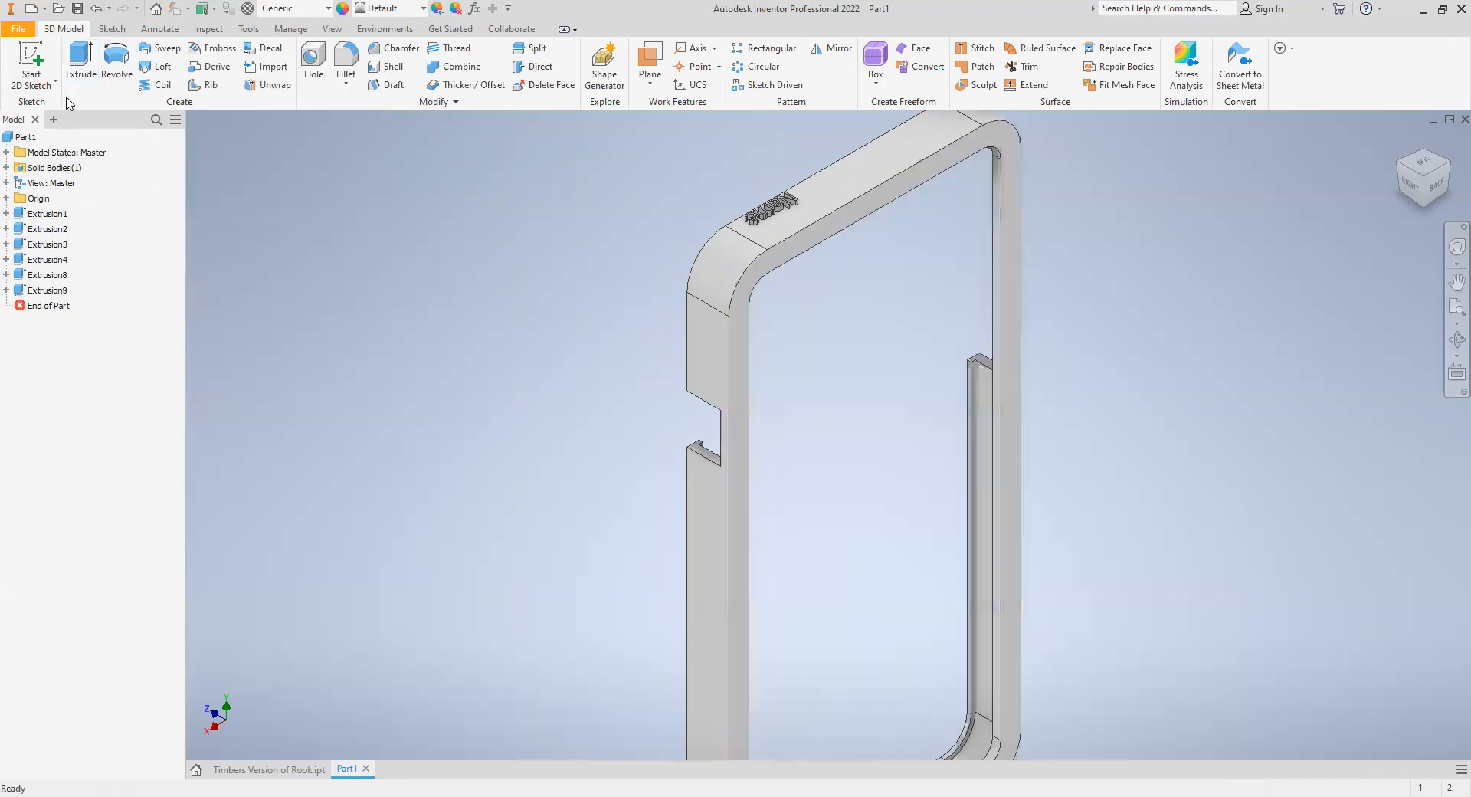
- Start a 2D sketch on the rim's back face and draw arcs forming a hooked crescent from one long inner edge across the lower opening
{"action": "left_click", "coordinate": [30, 65]}
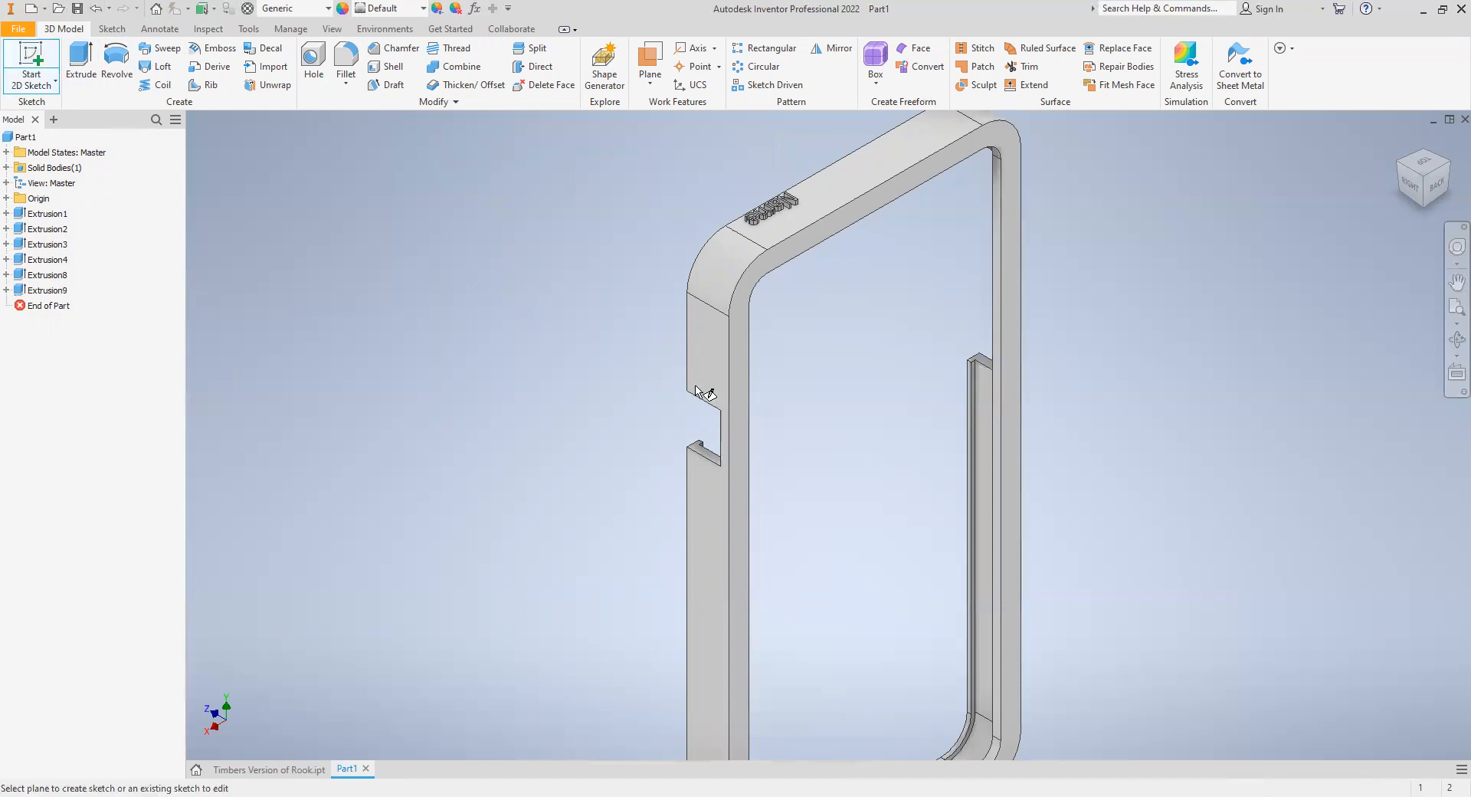
{"action": "left_click", "coordinate": [732, 390]}
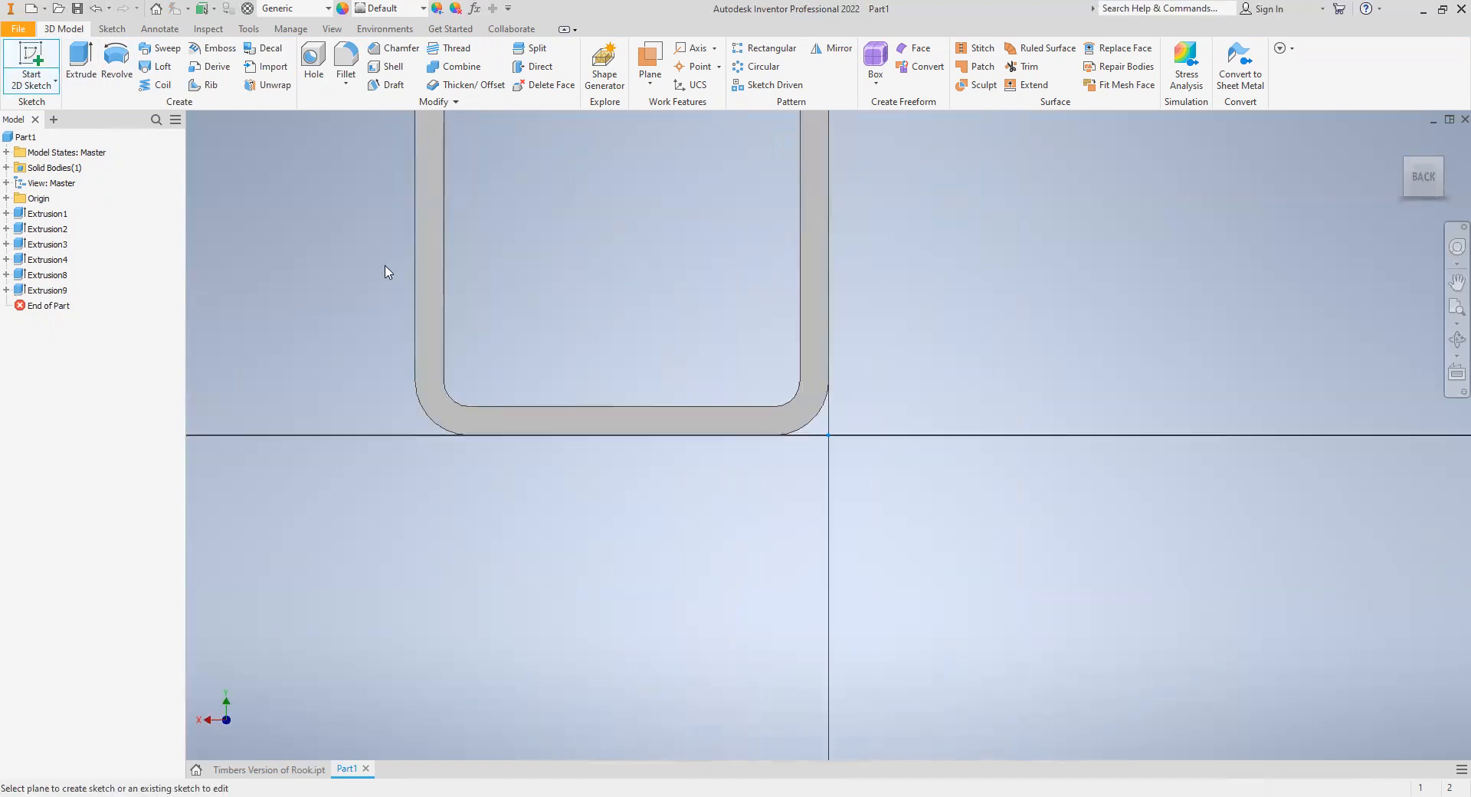
{"action": "left_click", "coordinate": [152, 62]}
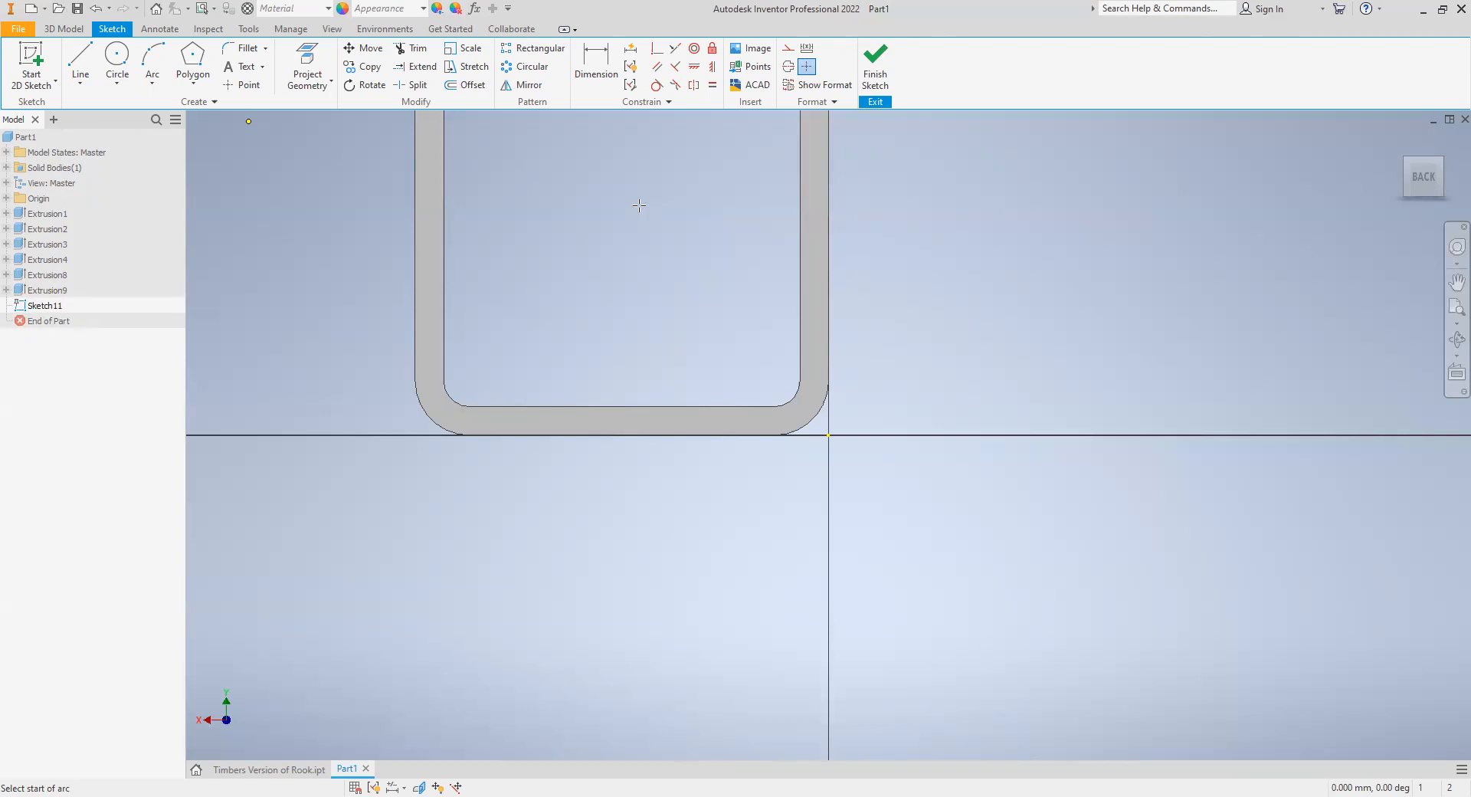
{"action": "left_click", "coordinate": [671, 229]}
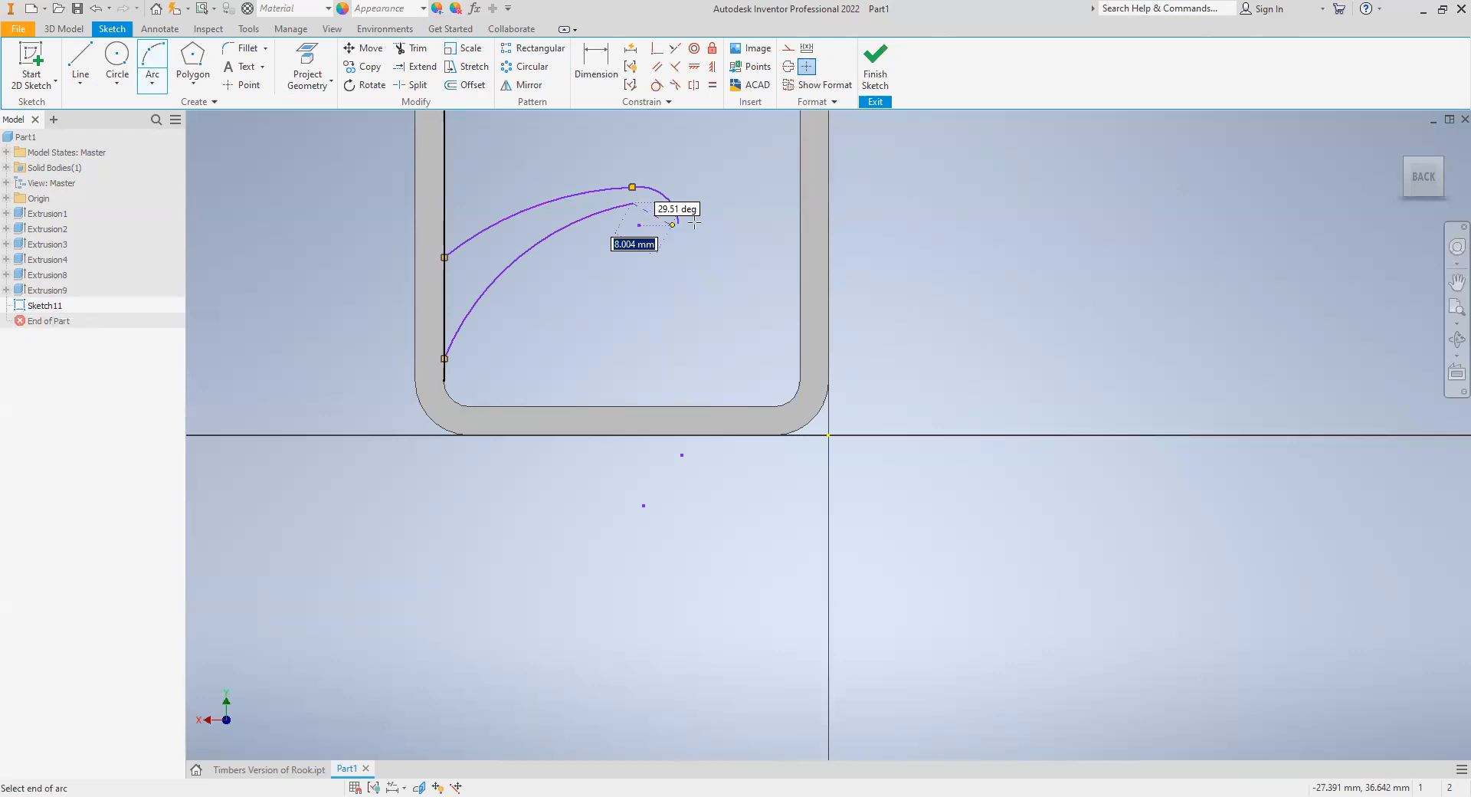
{"action": "key", "text": "Return"}
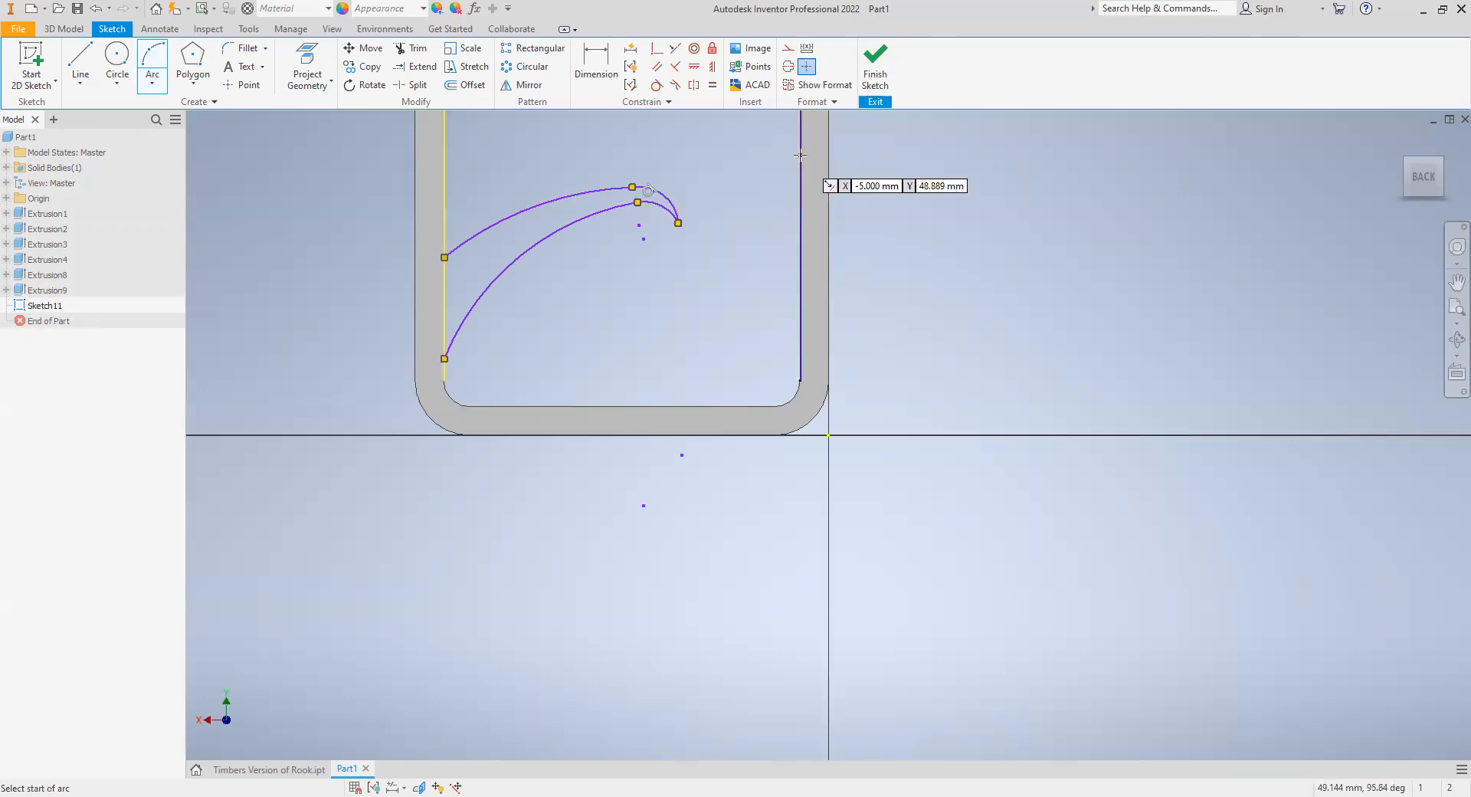
- Draw a second arc-shaped band from the opposite inner edge down to the crescent, and add two small circles inside the crescent's wide end
{"action": "middle_click_drag", "start_coordinate": [748, 279], "coordinate": [714, 527]}
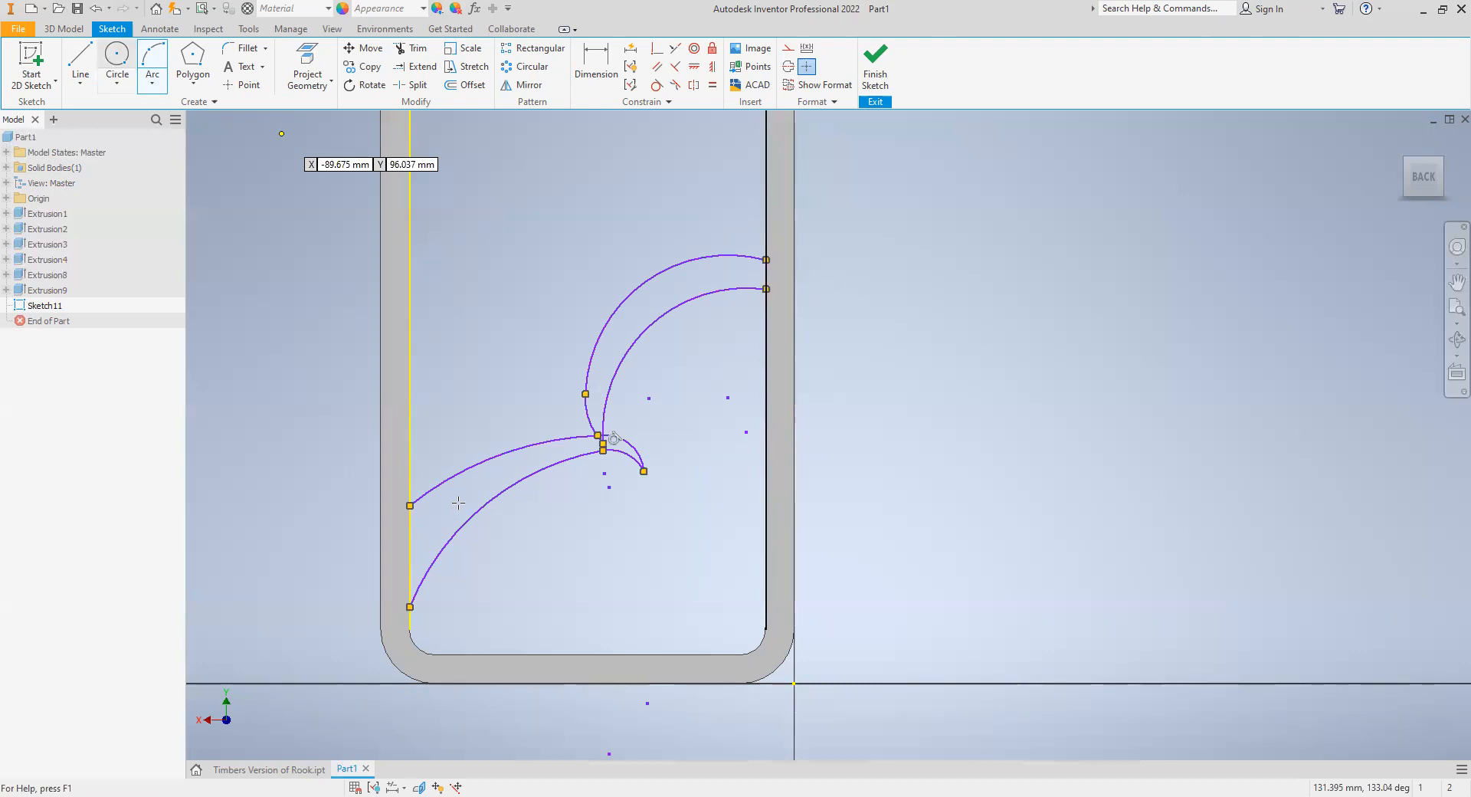
{"action": "key", "text": "c"}
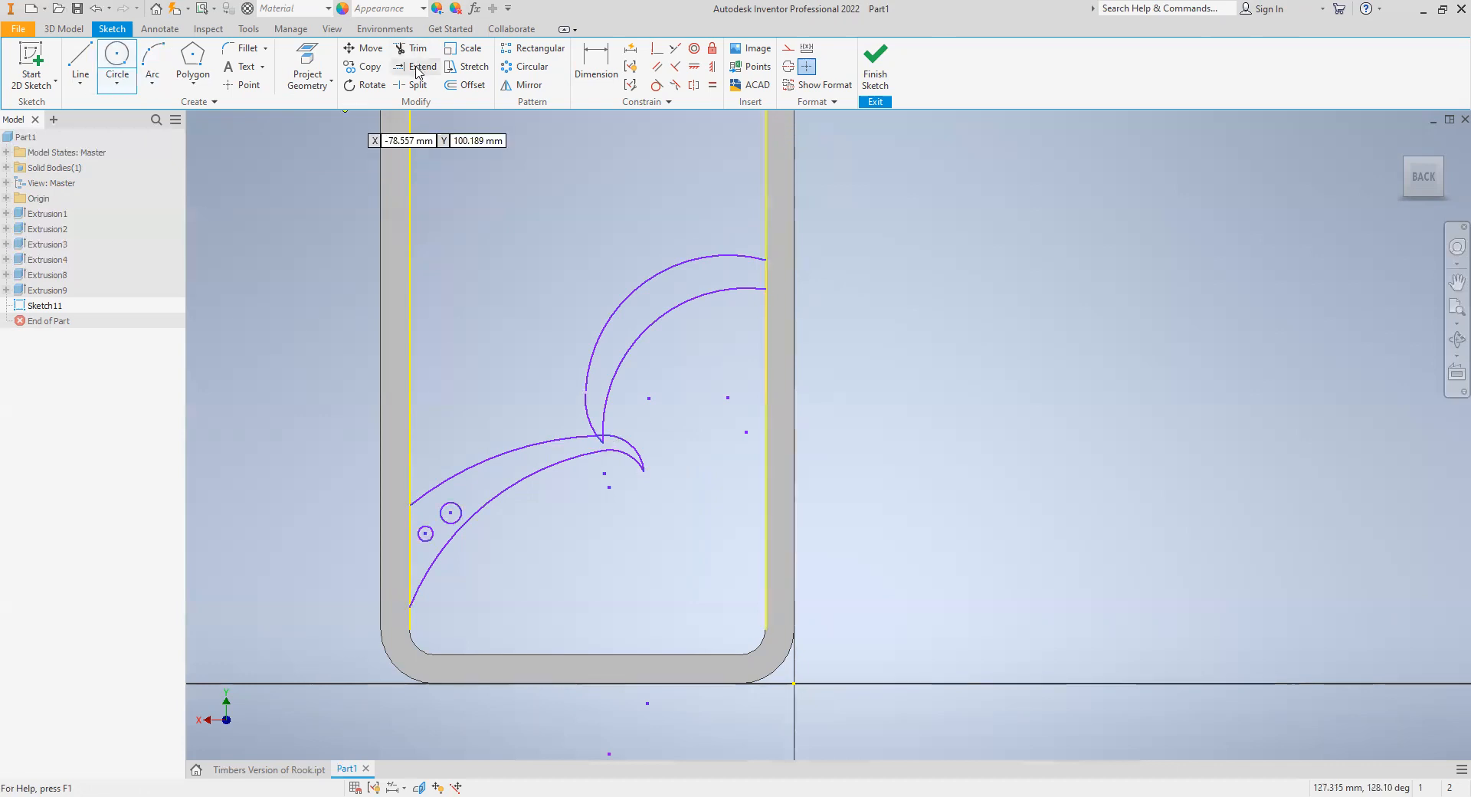
- Extend the second band's outer arcs until they meet and trim the overshoot so its outer side is continuous down to the crescent
{"action": "left_click", "coordinate": [418, 69]}
{"action": "left_click", "coordinate": [591, 419]}
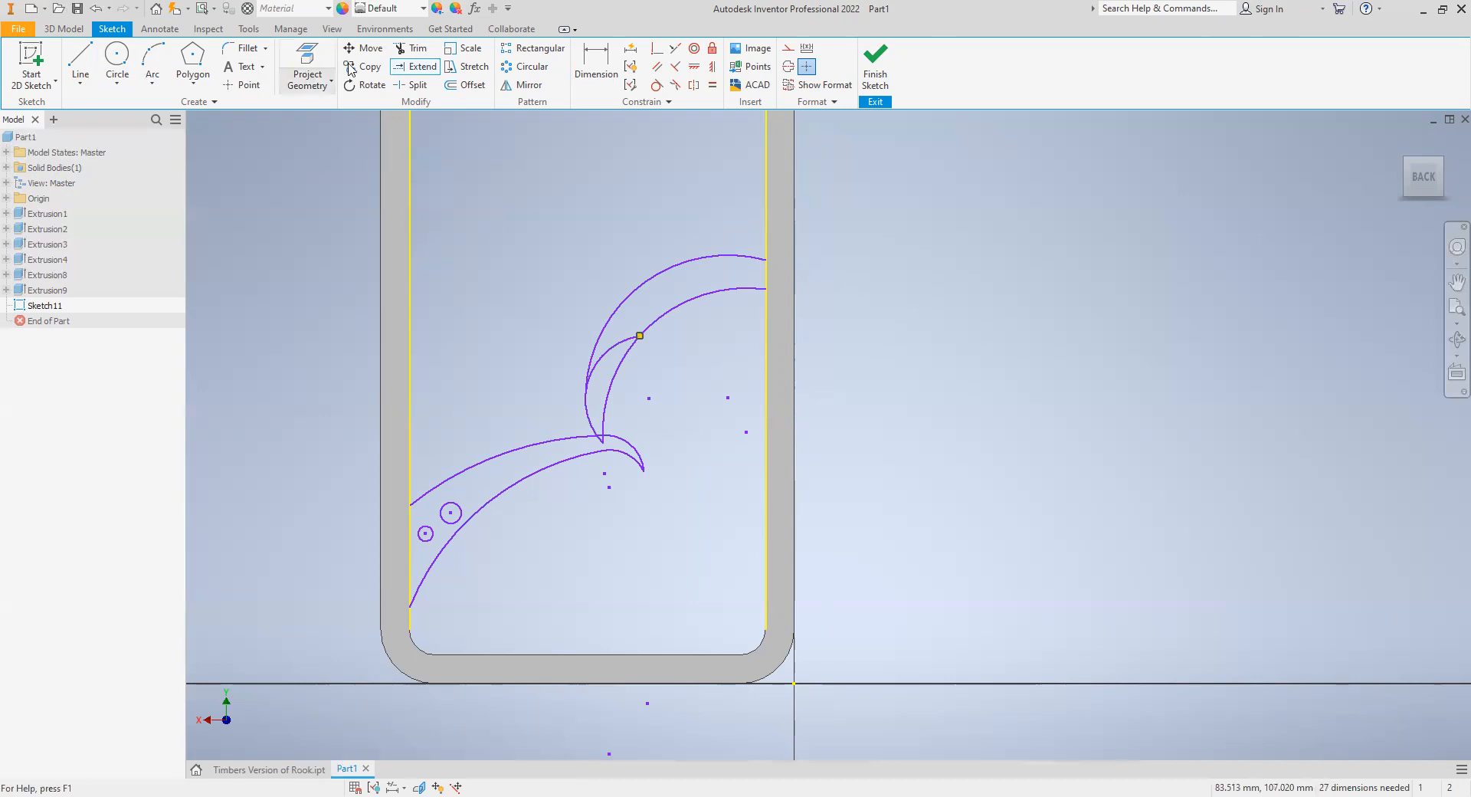
{"action": "left_click", "coordinate": [617, 344]}
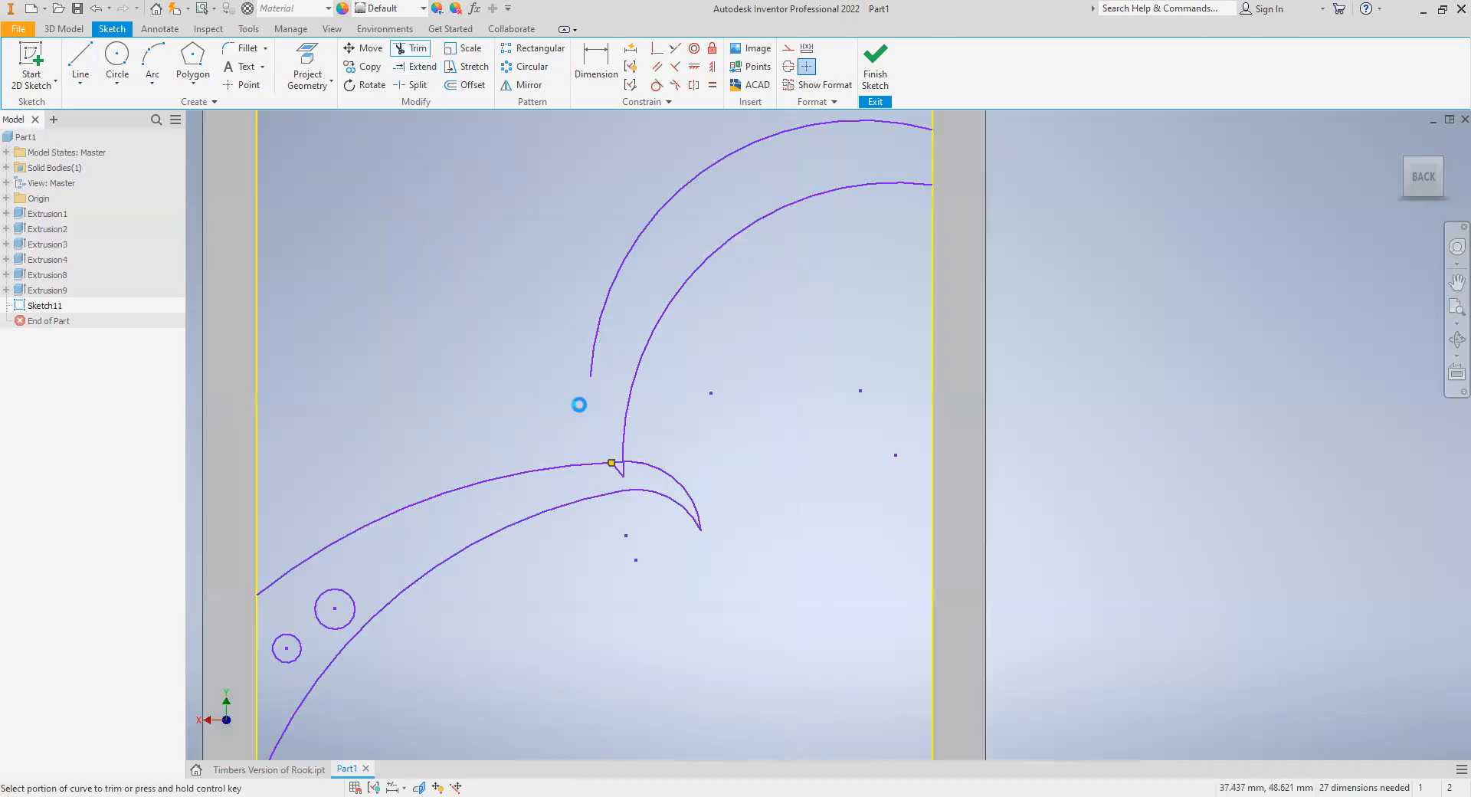
{"action": "scroll", "coordinate": [580, 405], "scroll_direction": "up", "scroll_amount": 3}
{"action": "left_click", "coordinate": [414, 66]}
{"action": "left_click", "coordinate": [420, 67]}
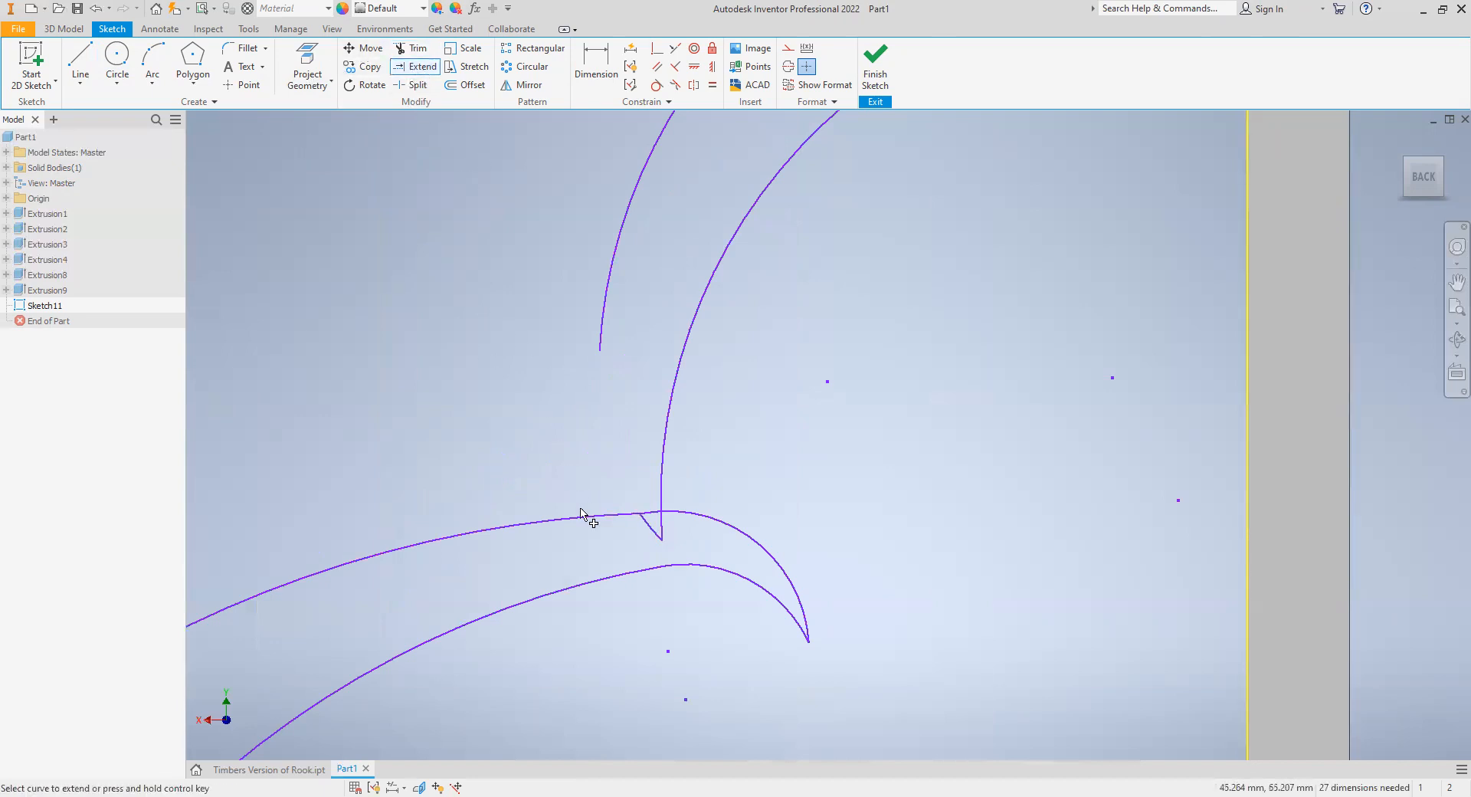
{"action": "left_click", "coordinate": [650, 527]}
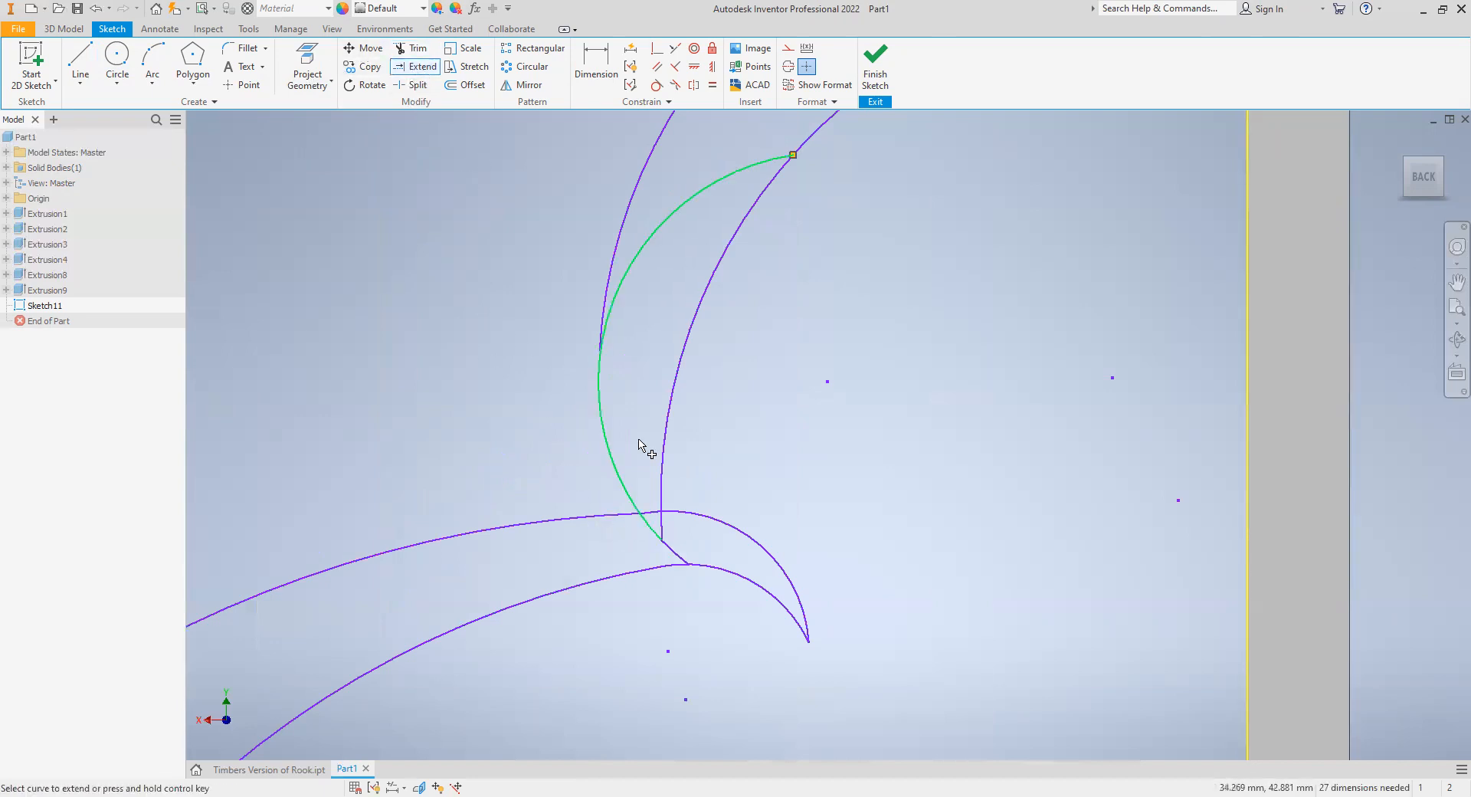
{"action": "left_click", "coordinate": [606, 299]}
{"action": "left_click", "coordinate": [412, 47]}
{"action": "left_click", "coordinate": [667, 222]}
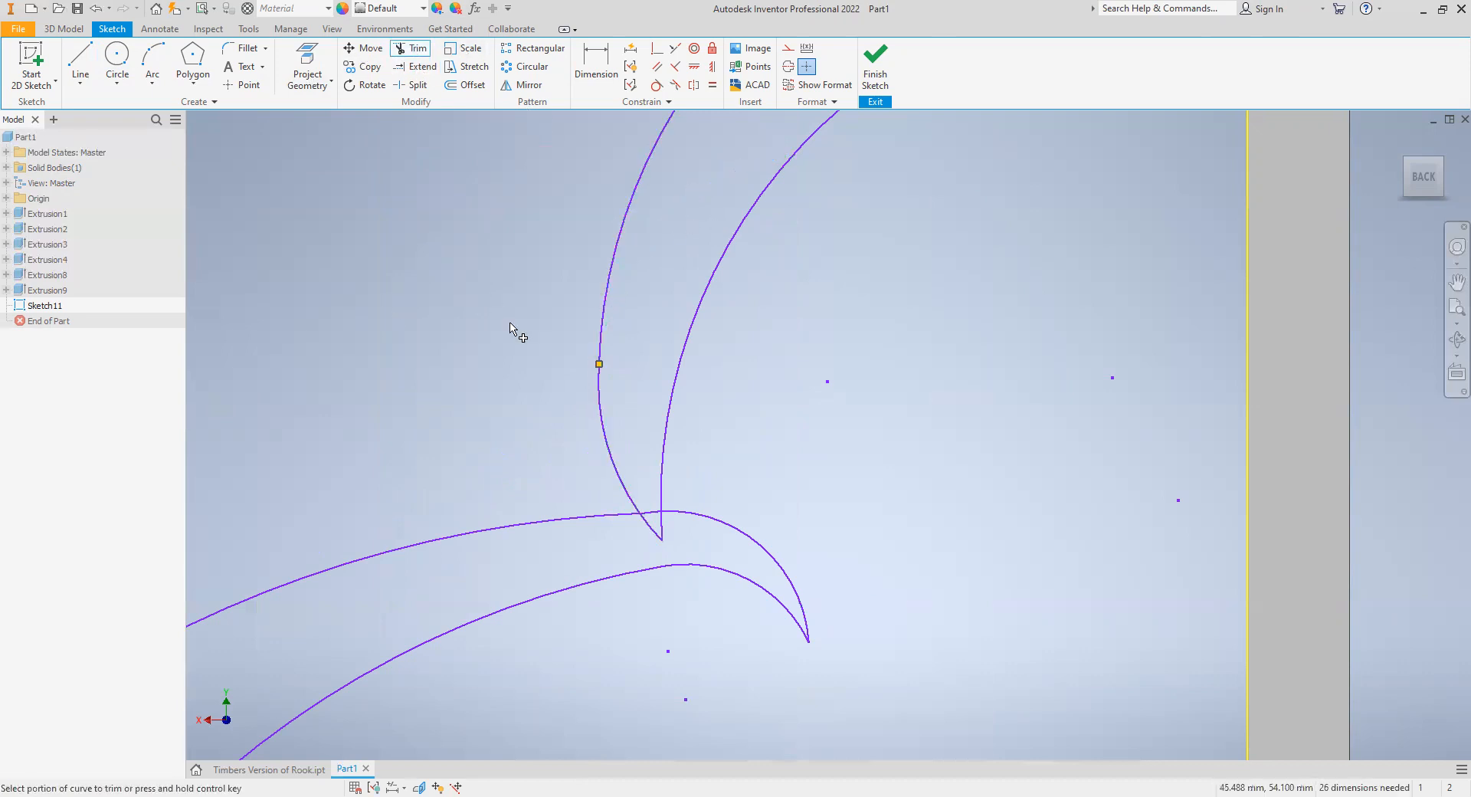
- Trim the second band's tip and the crescent segment between its sides so both shapes merge into one profile
{"action": "scroll", "coordinate": [512, 332], "scroll_direction": "up", "scroll_amount": 3}
{"action": "scroll", "coordinate": [516, 331], "scroll_direction": "down", "scroll_amount": 2}
{"action": "scroll", "coordinate": [828, 301], "scroll_direction": "down", "scroll_amount": 4}
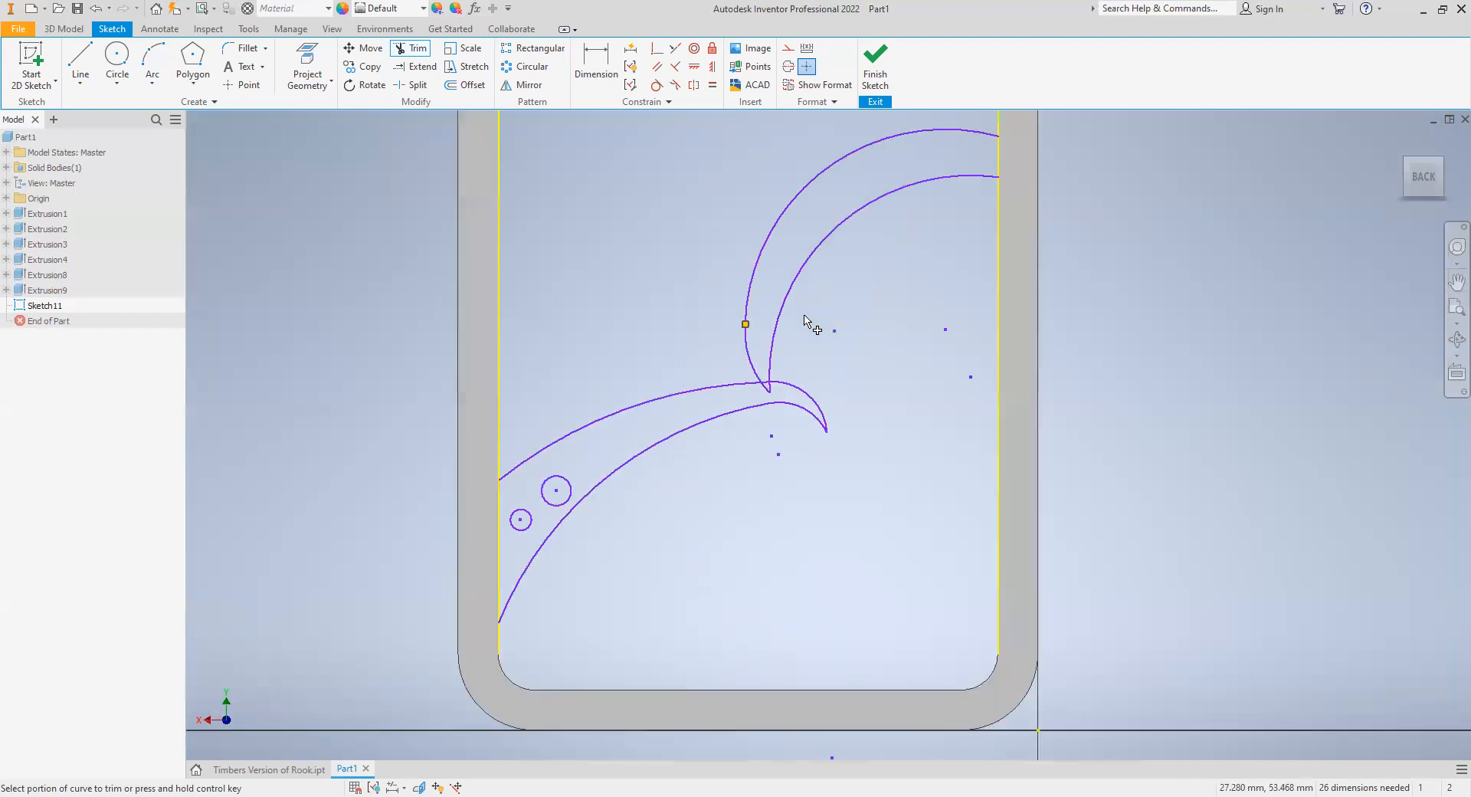
{"action": "left_click", "coordinate": [758, 383], "text": "ctrl"}
{"action": "scroll", "coordinate": [764, 379], "scroll_direction": "up", "scroll_amount": 5}
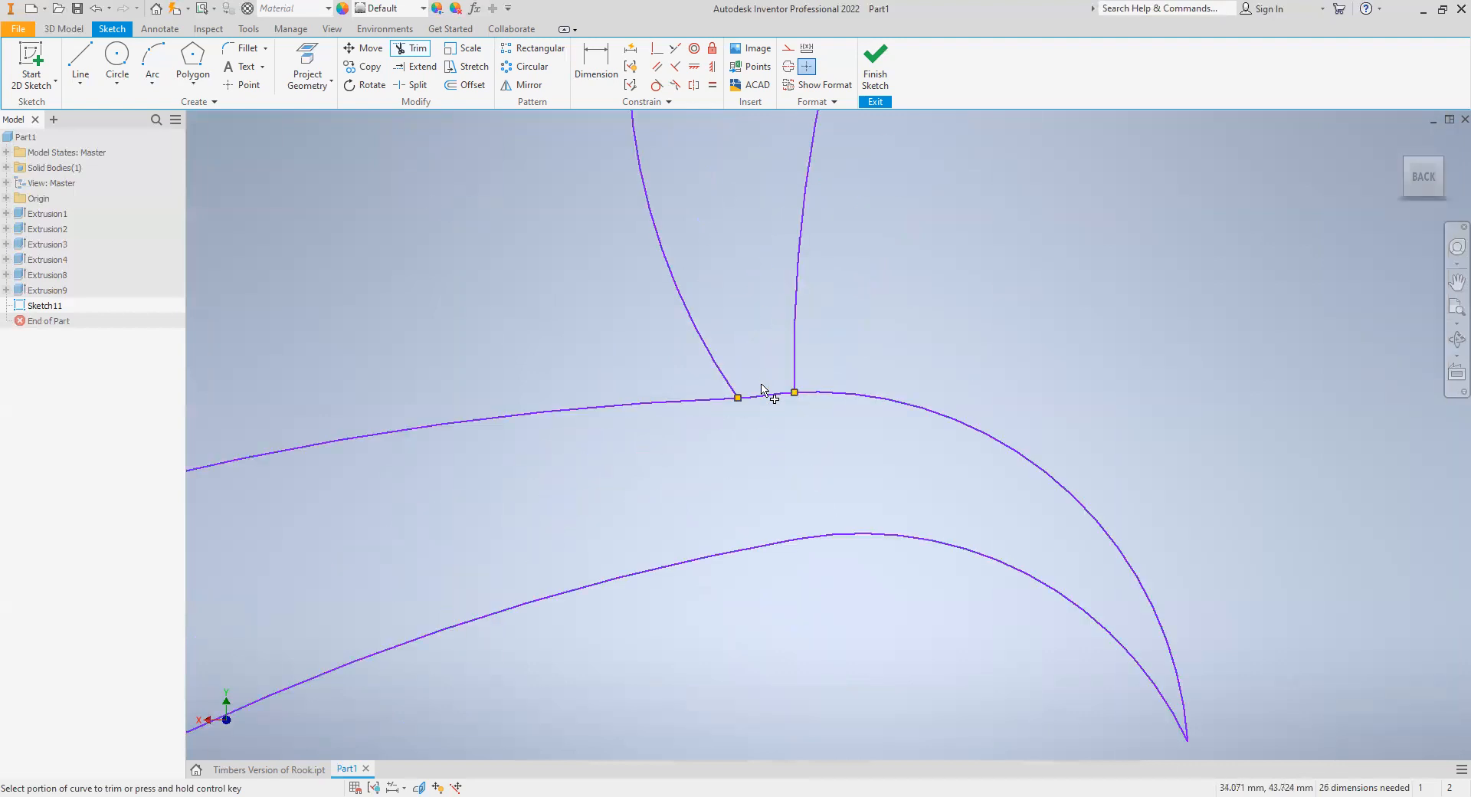
{"action": "scroll", "coordinate": [755, 360], "scroll_direction": "down", "scroll_amount": 5}
{"action": "left_click", "coordinate": [743, 352], "text": "ctrl"}
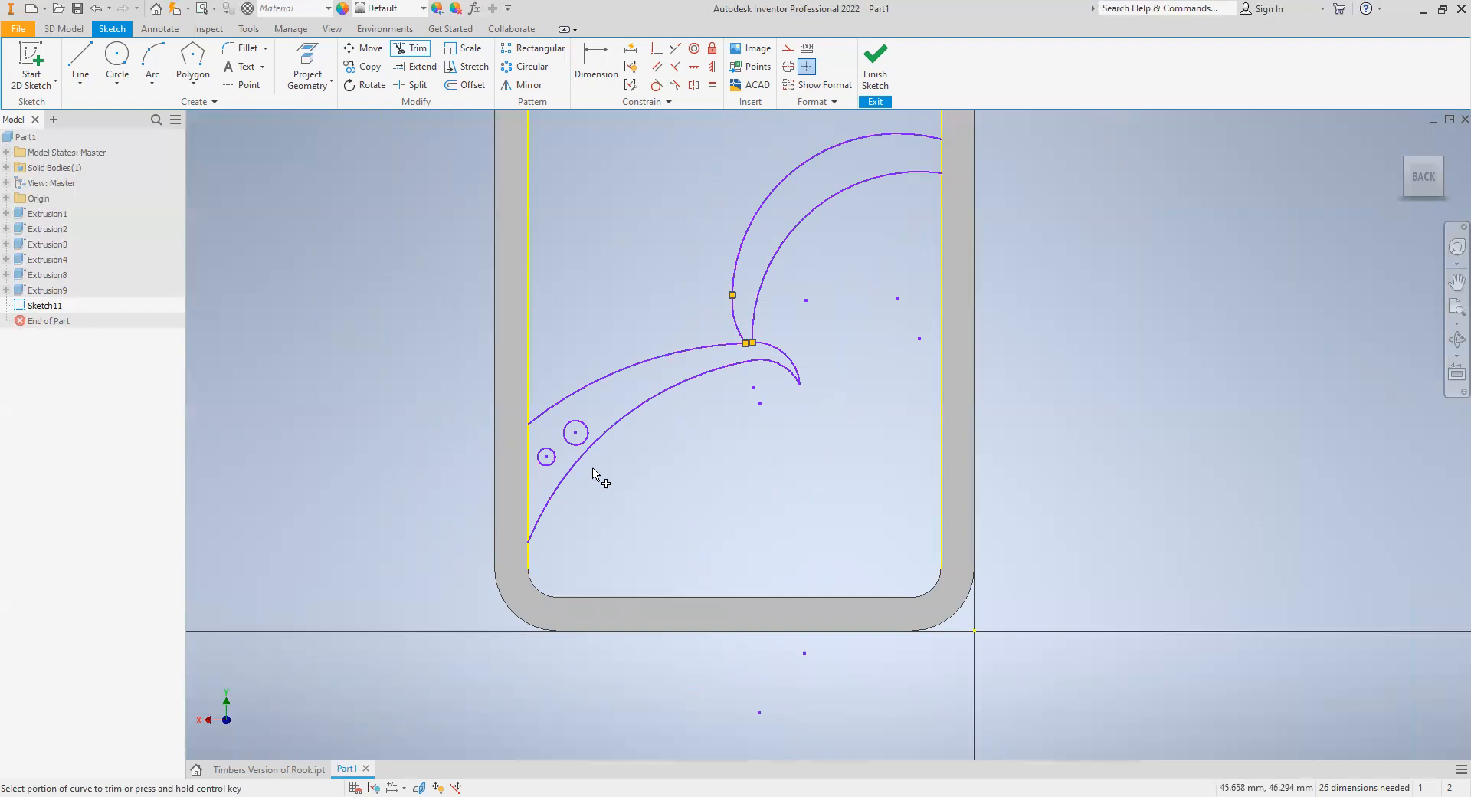
- Draw three thin three-point rectangles as slanted bars: one from the inner edge to the upper arc, two branching from it to the rim
{"action": "scroll", "coordinate": [664, 270], "scroll_direction": "down", "scroll_amount": 2}
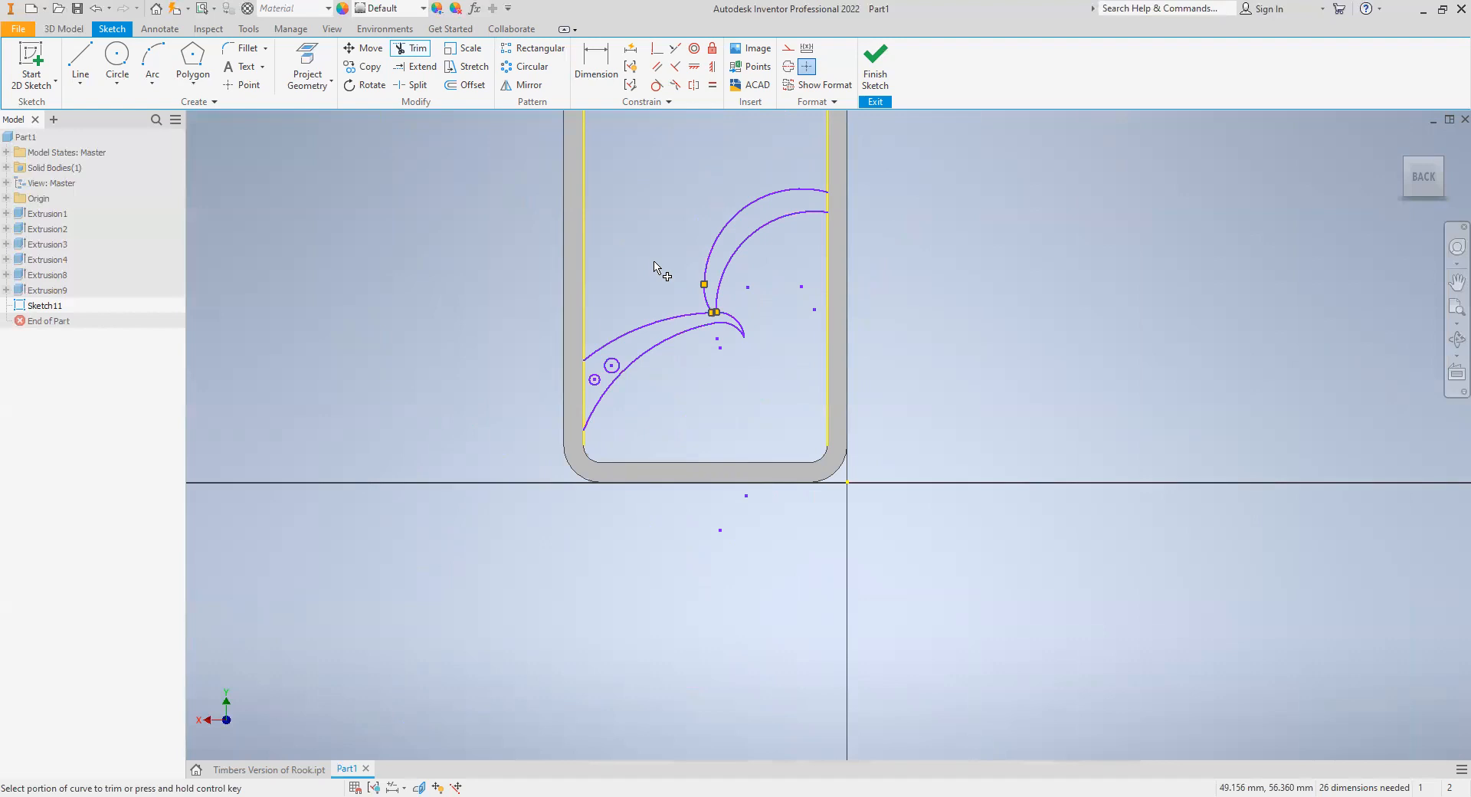
{"action": "middle_click_drag", "start_coordinate": [647, 295], "coordinate": [642, 582]}
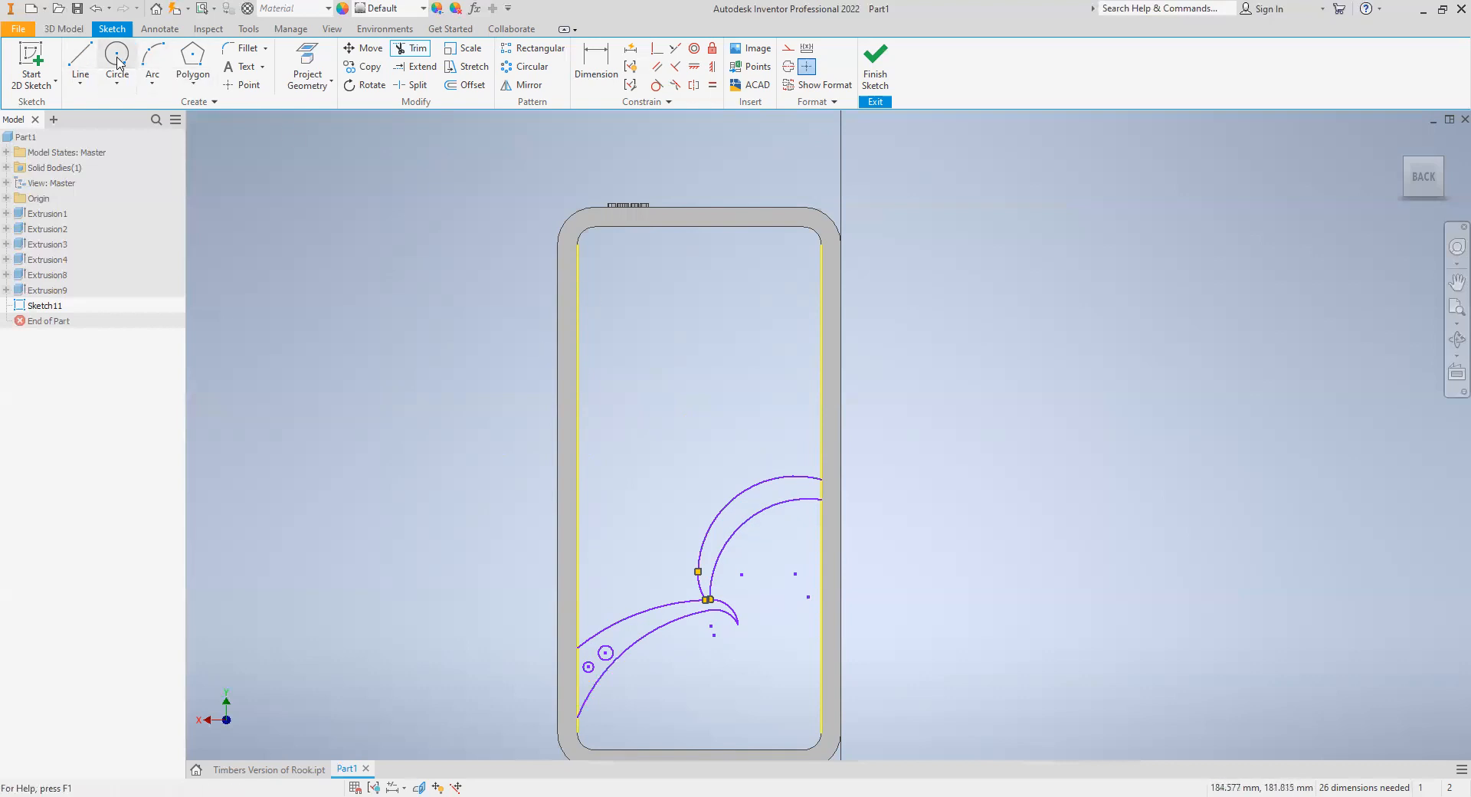
{"action": "left_click", "coordinate": [193, 82]}
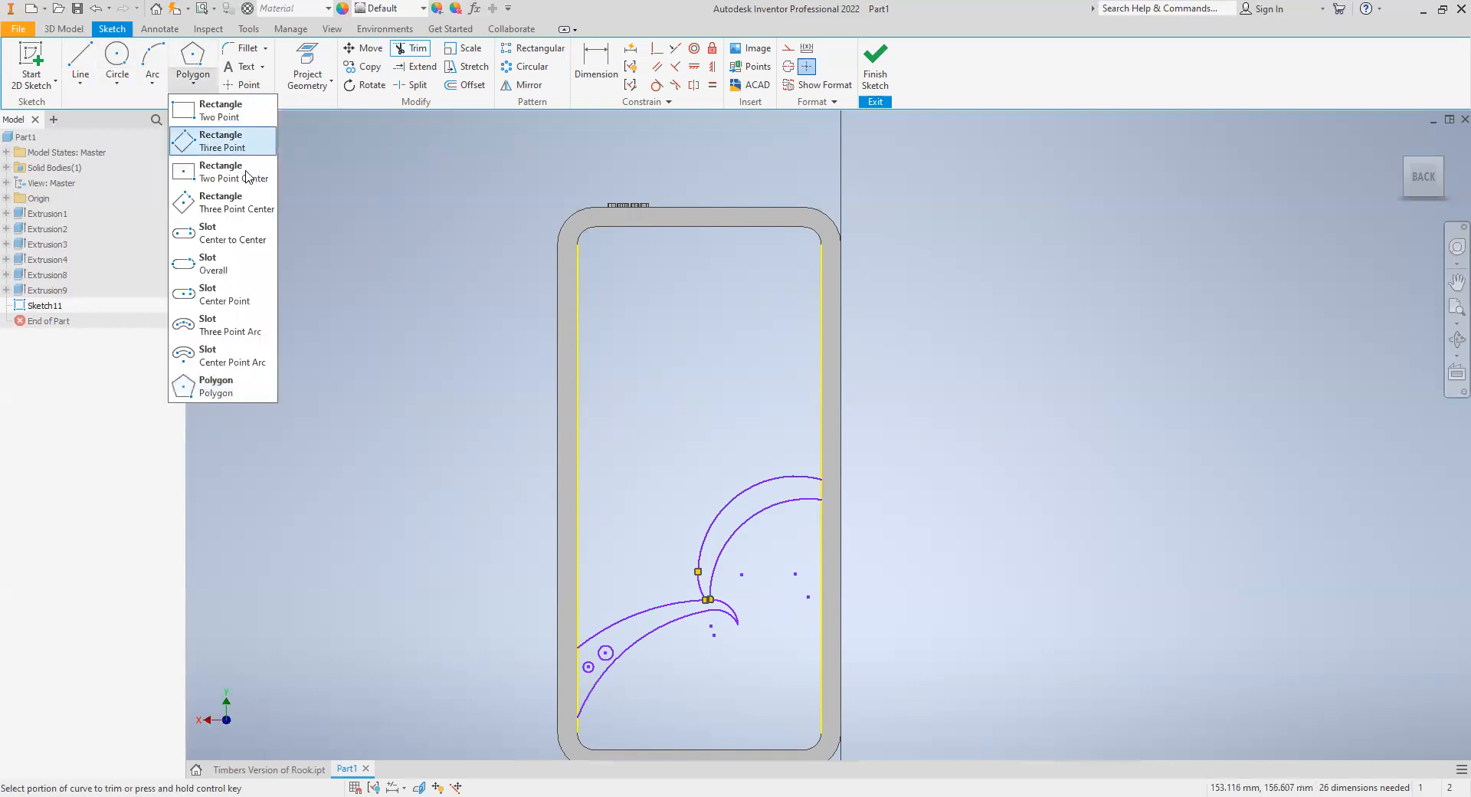
{"action": "left_click", "coordinate": [220, 142]}
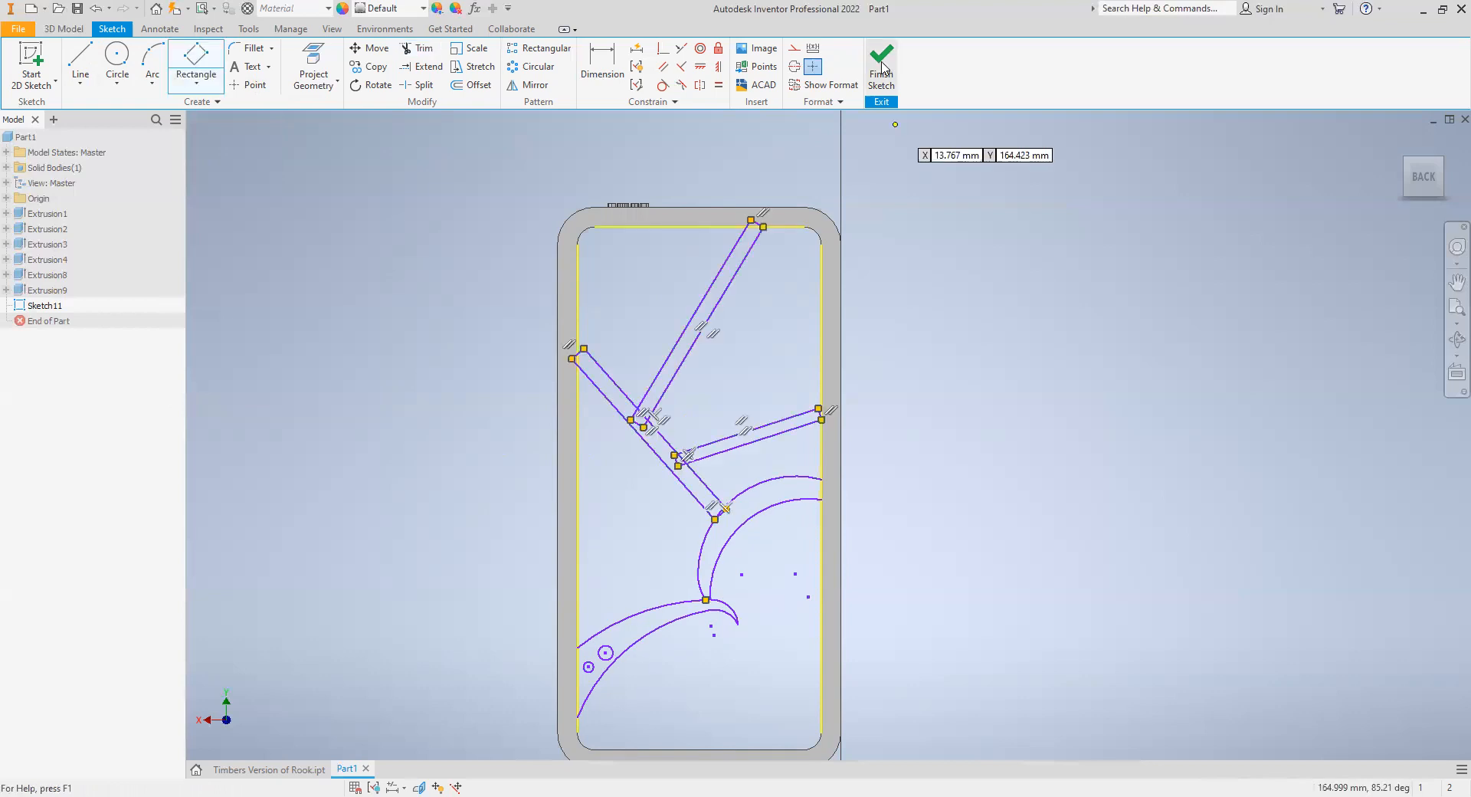
- Trim the overlapping lines where the lower branch bar meets the main slanted bar and where that bar meets the upper arc
{"action": "left_click", "coordinate": [411, 52]}
{"action": "scroll", "coordinate": [682, 484], "scroll_direction": "up", "scroll_amount": 5}
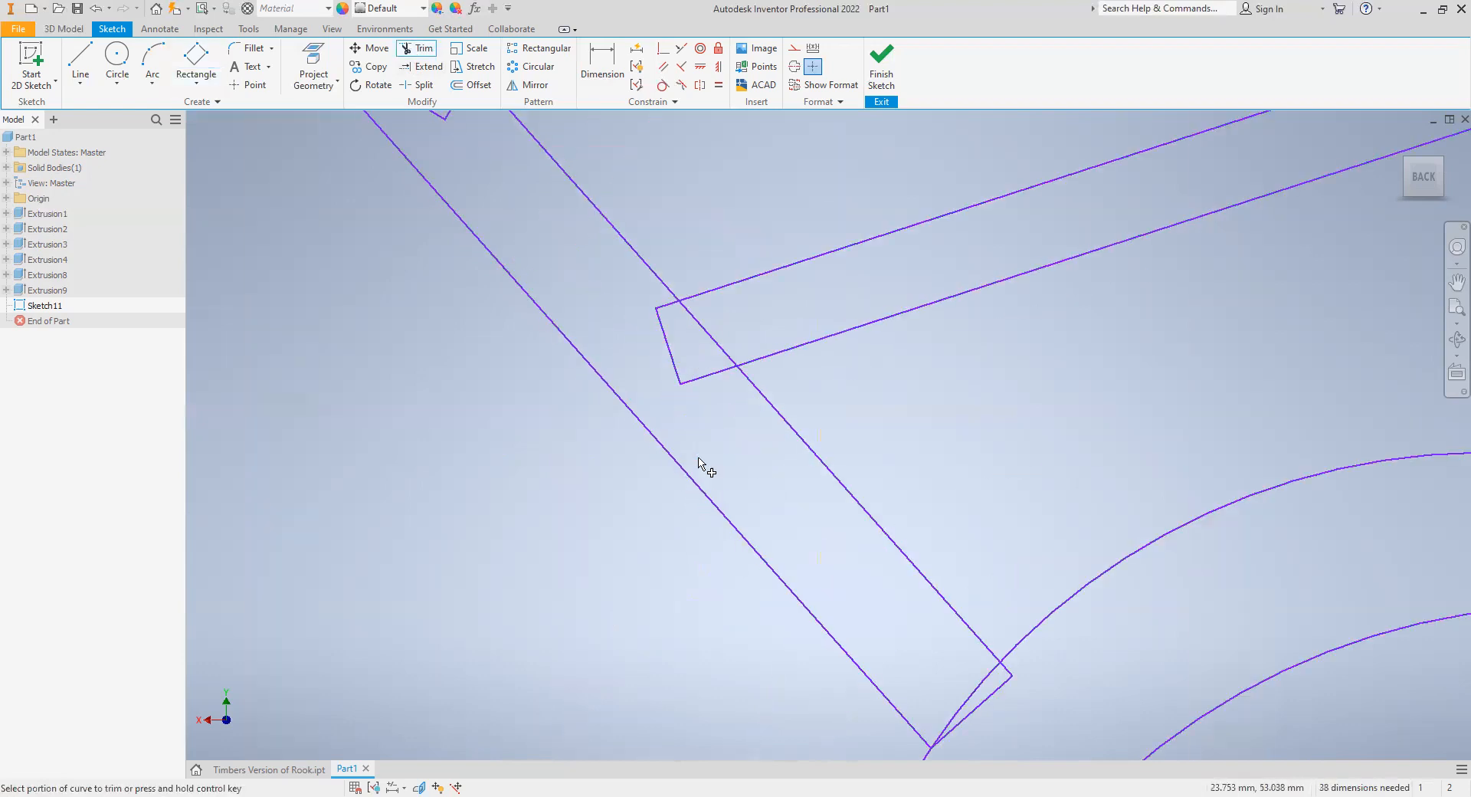
{"action": "left_click", "coordinate": [709, 375]}
{"action": "left_click", "coordinate": [668, 346]}
{"action": "left_click", "coordinate": [667, 305]}
{"action": "scroll", "coordinate": [553, 273], "scroll_direction": "down", "scroll_amount": 3}
{"action": "left_click", "coordinate": [808, 519]}
{"action": "left_click", "coordinate": [806, 523]}
{"action": "scroll", "coordinate": [729, 481], "scroll_direction": "up", "scroll_amount": 3}
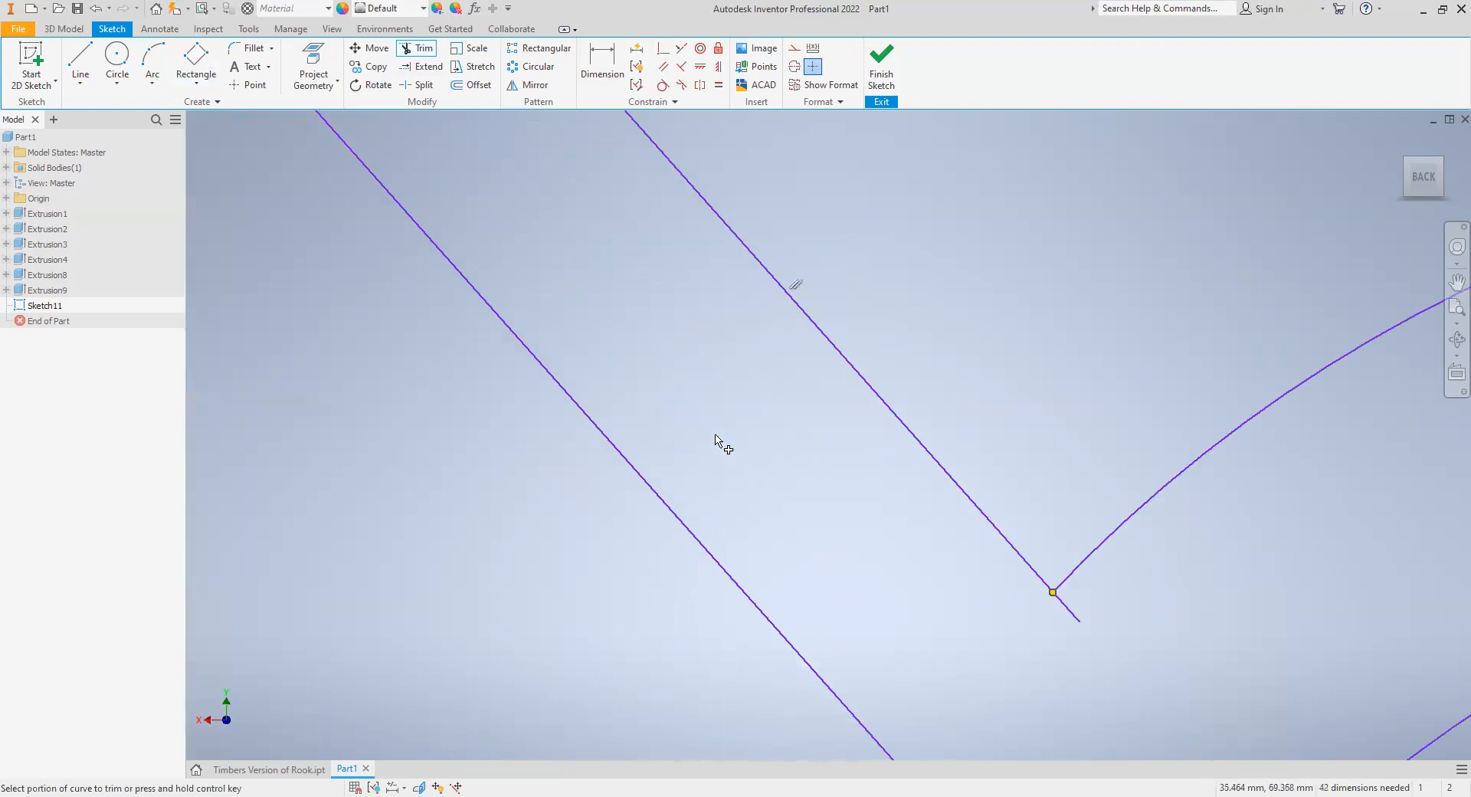
- Trim the overlapping lines where the upper branch bar meets the main slanted bar, and finish the sketch
{"action": "scroll", "coordinate": [722, 437], "scroll_direction": "down", "scroll_amount": 4}
{"action": "left_click", "coordinate": [524, 218]}
{"action": "left_click", "coordinate": [512, 192]}
{"action": "left_click", "coordinate": [538, 189]}
{"action": "left_click", "coordinate": [547, 226]}
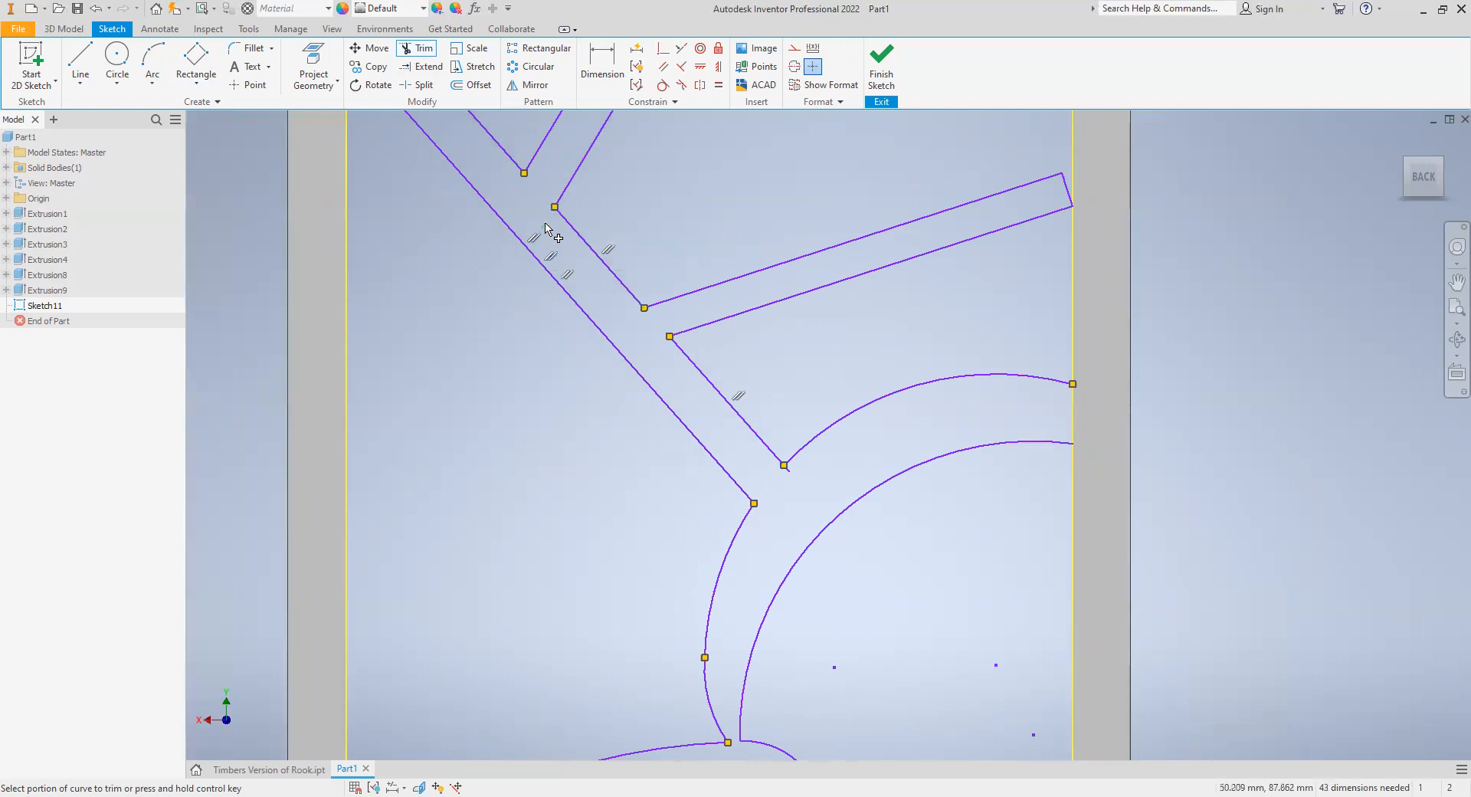
{"action": "scroll", "coordinate": [912, 390], "scroll_direction": "up", "scroll_amount": 3}
{"action": "scroll", "coordinate": [910, 389], "scroll_direction": "down", "scroll_amount": 5}
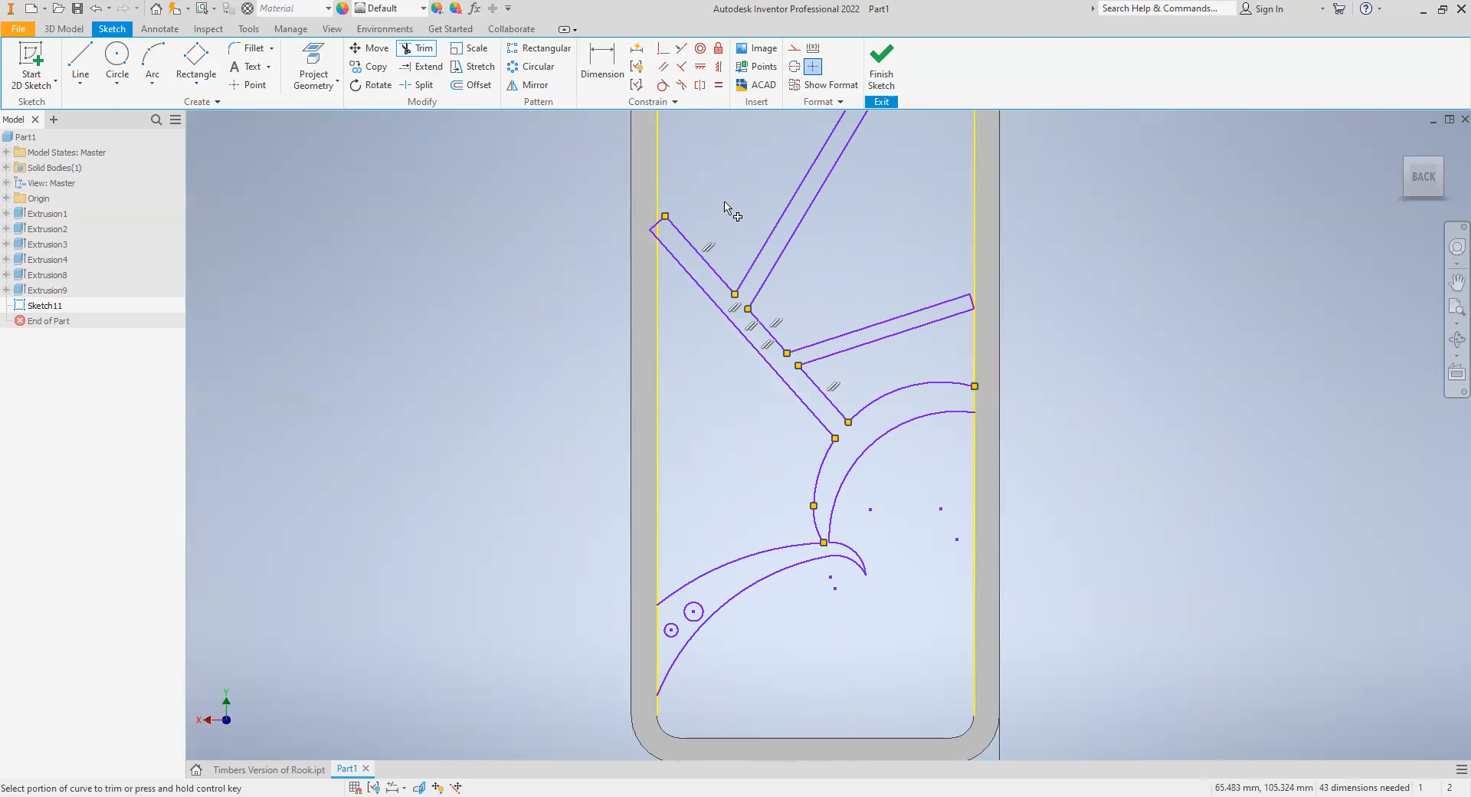
{"action": "scroll", "coordinate": [725, 187], "scroll_direction": "up", "scroll_amount": 2}
{"action": "scroll", "coordinate": [723, 184], "scroll_direction": "down", "scroll_amount": 4}
{"action": "scroll", "coordinate": [722, 186], "scroll_direction": "down", "scroll_amount": 3}
{"action": "middle_click_drag", "start_coordinate": [721, 187], "coordinate": [687, 307]}
{"action": "left_click", "coordinate": [894, 64]}
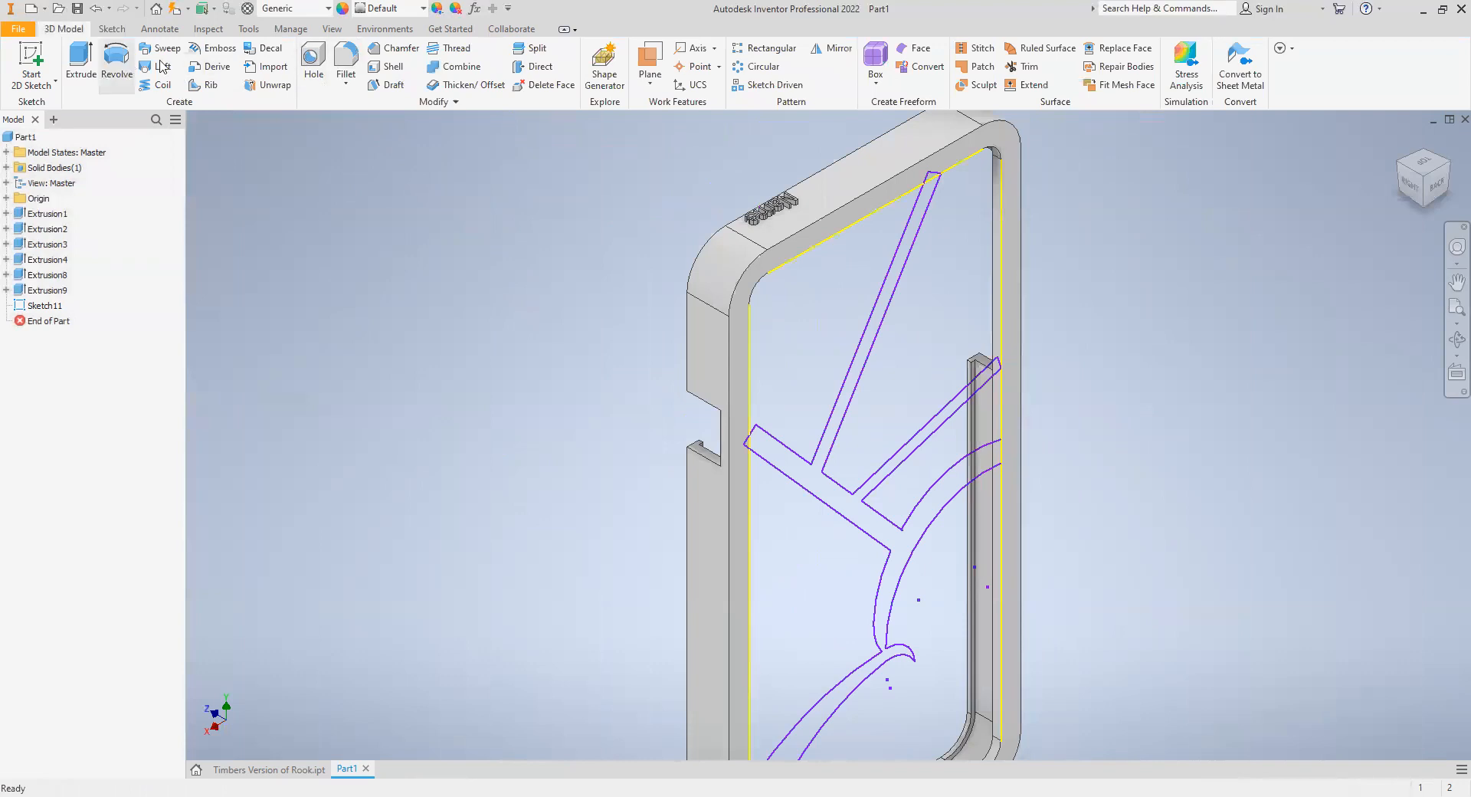
- Extrude the connected bar and arc profile 2 mm in the flipped direction into the case, joining it to the body
{"action": "key", "text": "e"}
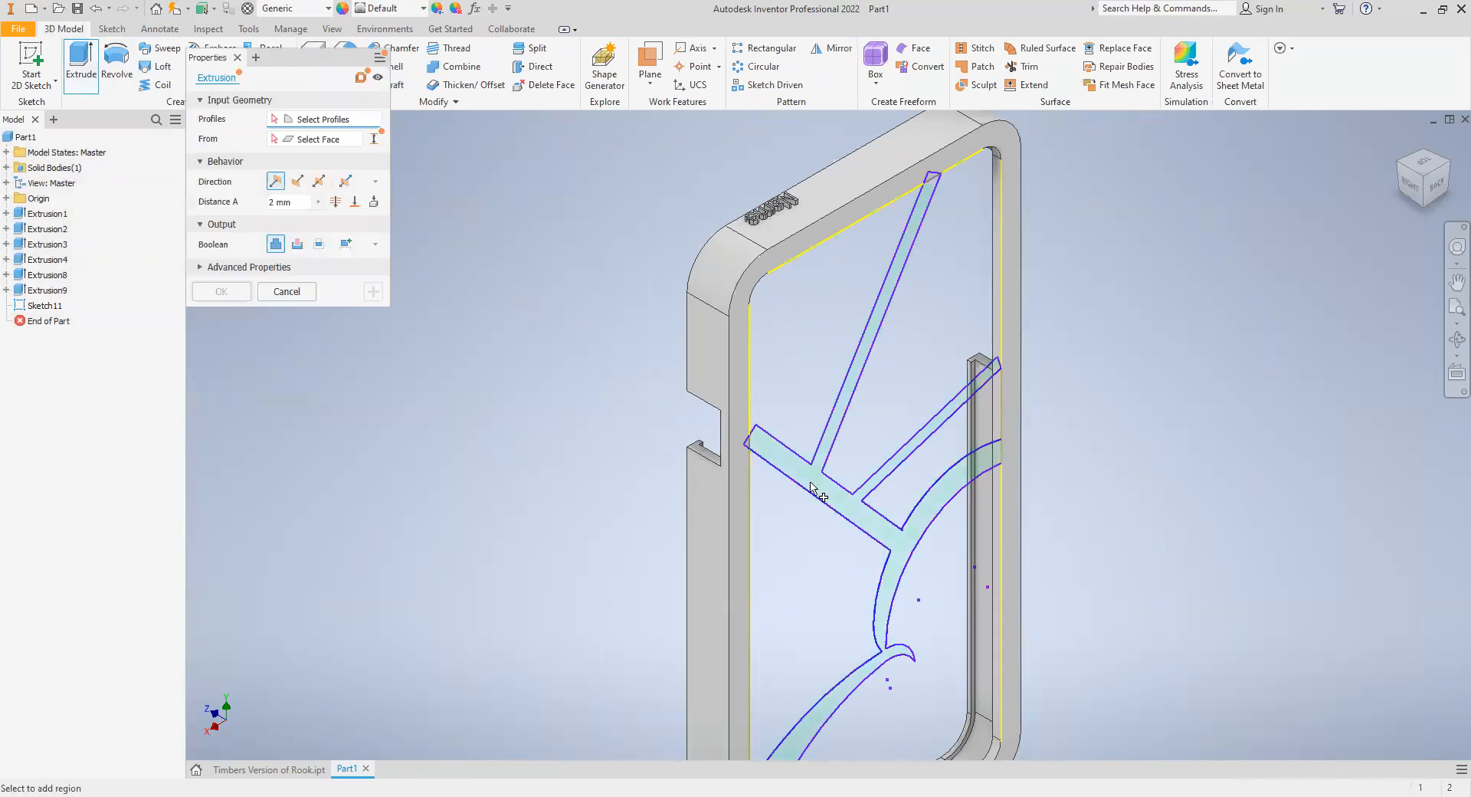
{"action": "left_click", "coordinate": [812, 488]}
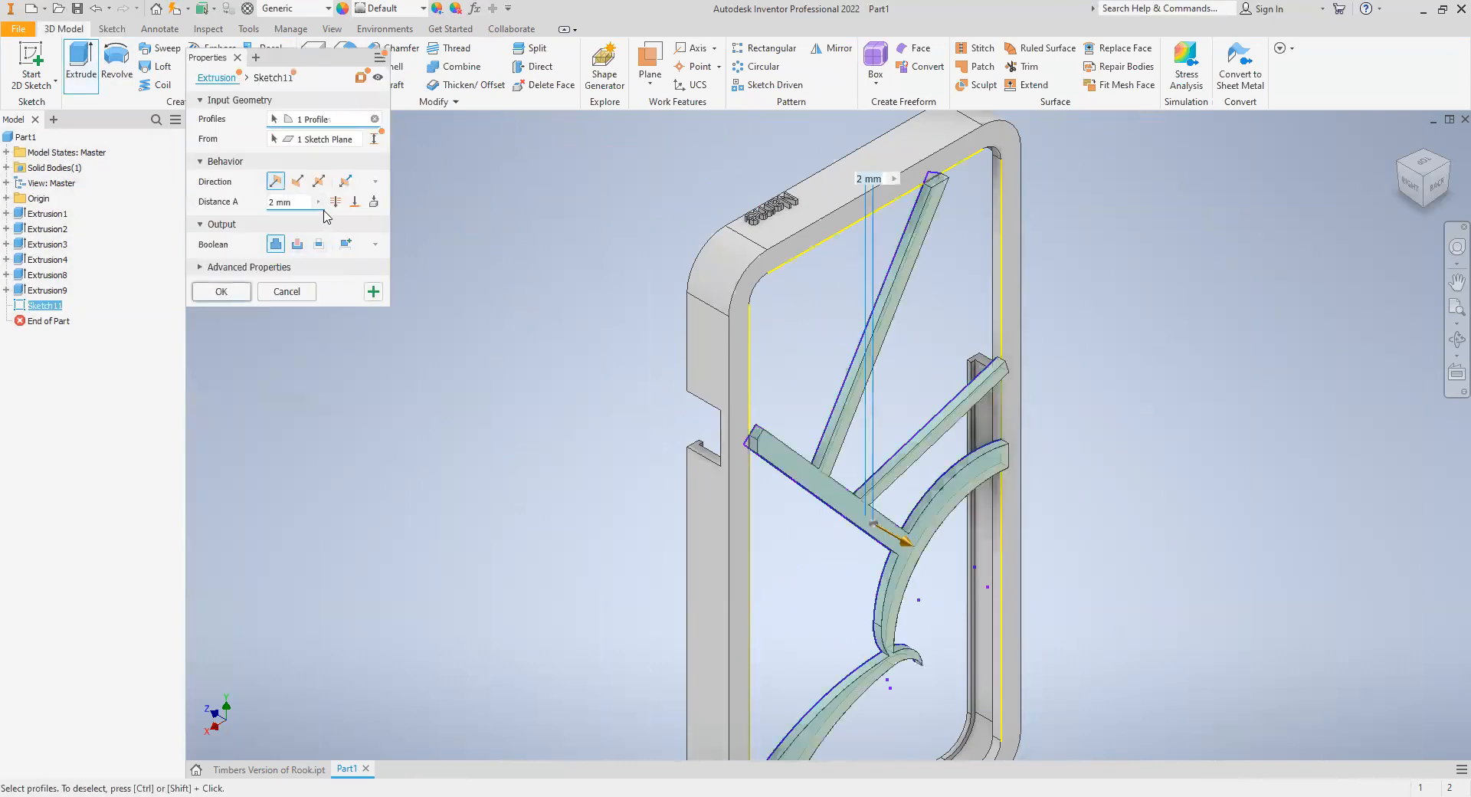
{"action": "left_click", "coordinate": [298, 183]}
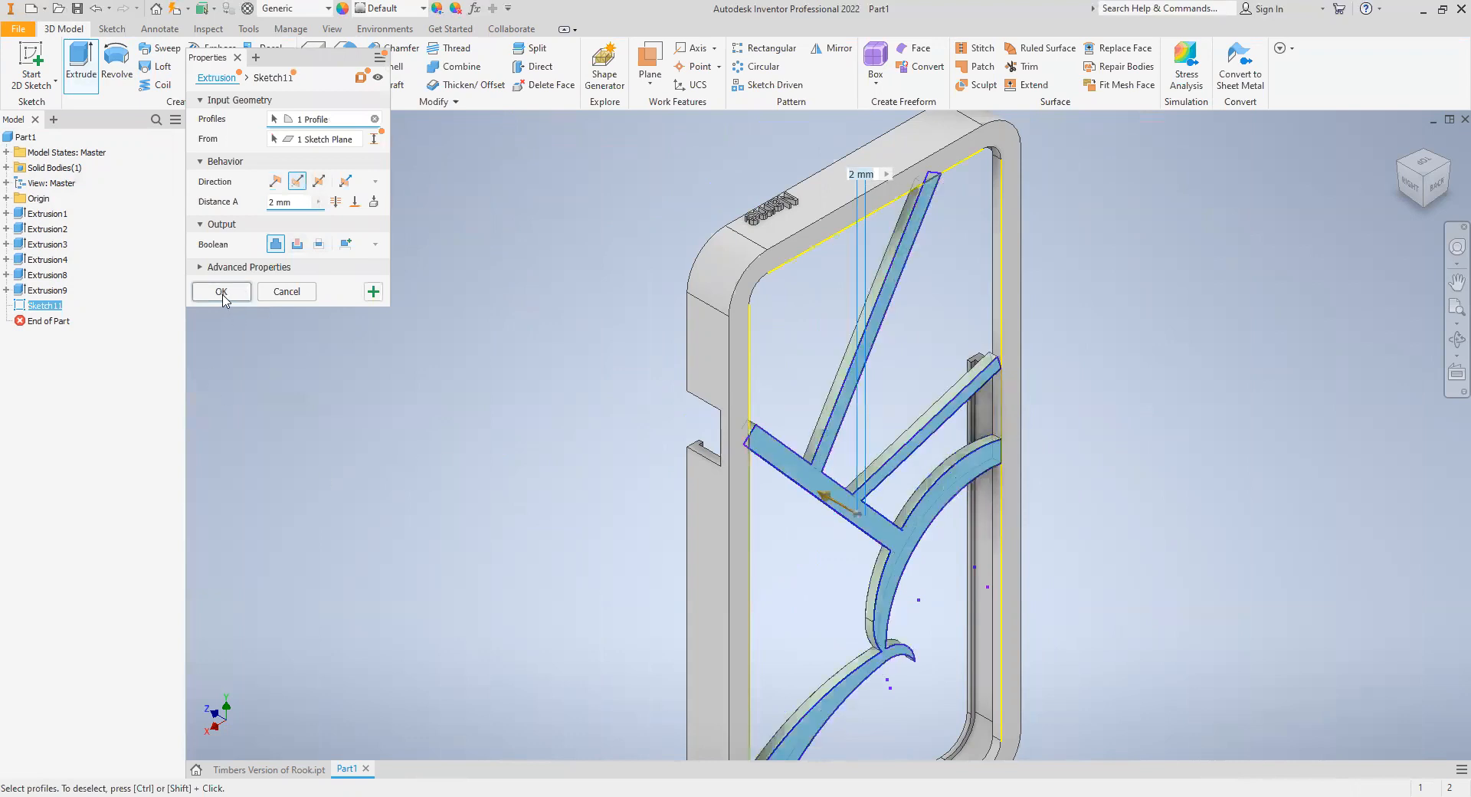
{"action": "key", "text": "Return"}
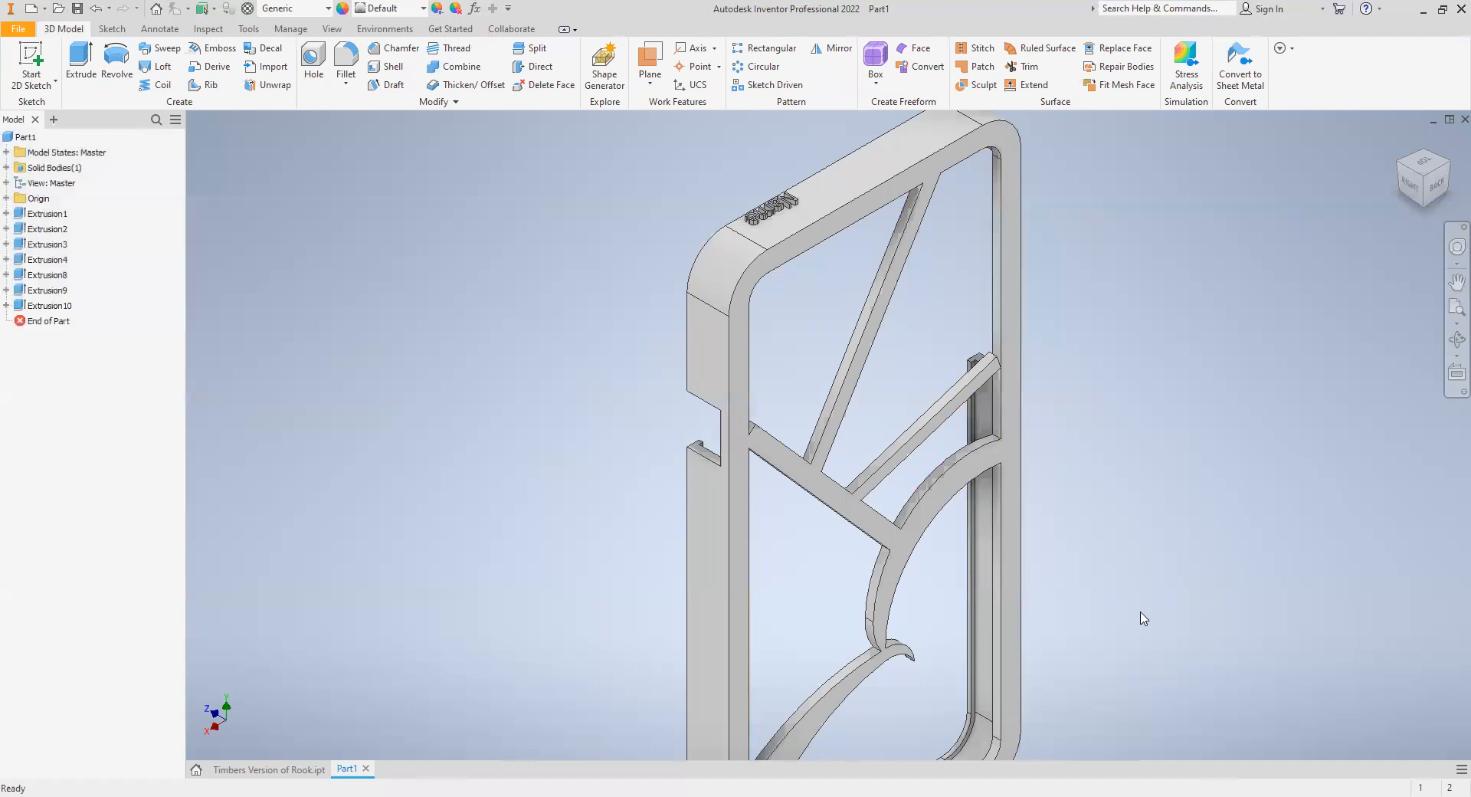
{"action": "scroll", "coordinate": [1137, 617], "scroll_direction": "down", "scroll_amount": 3}
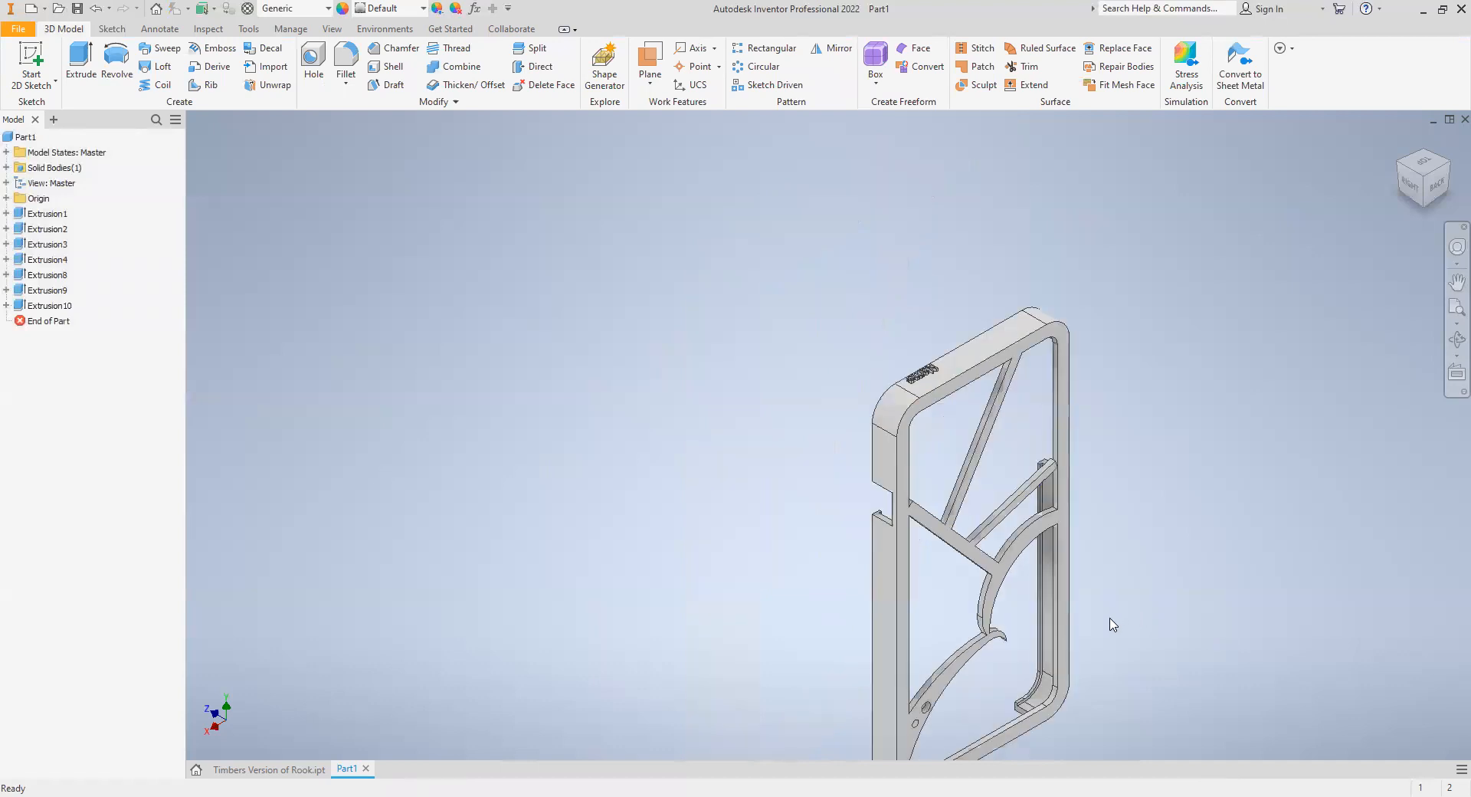